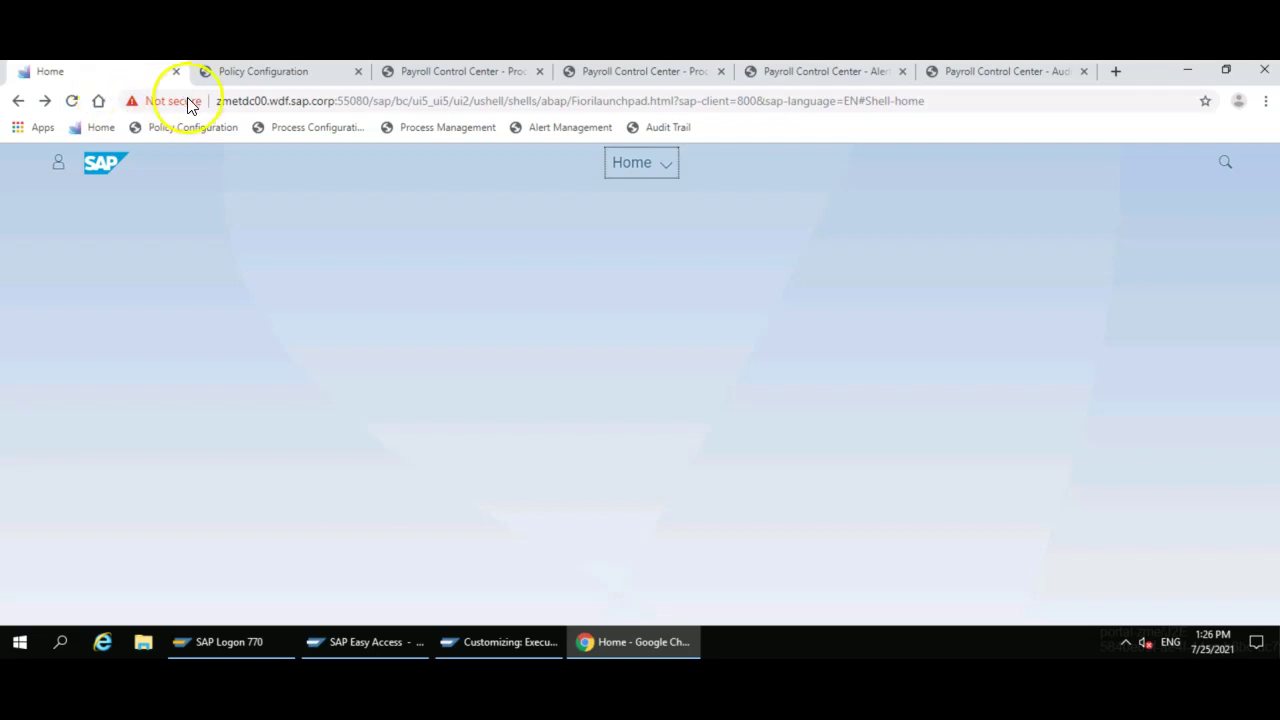
- Open the Add New International EE (99) app from the launchpad's app list and close the original Home page
left_click(665, 166)
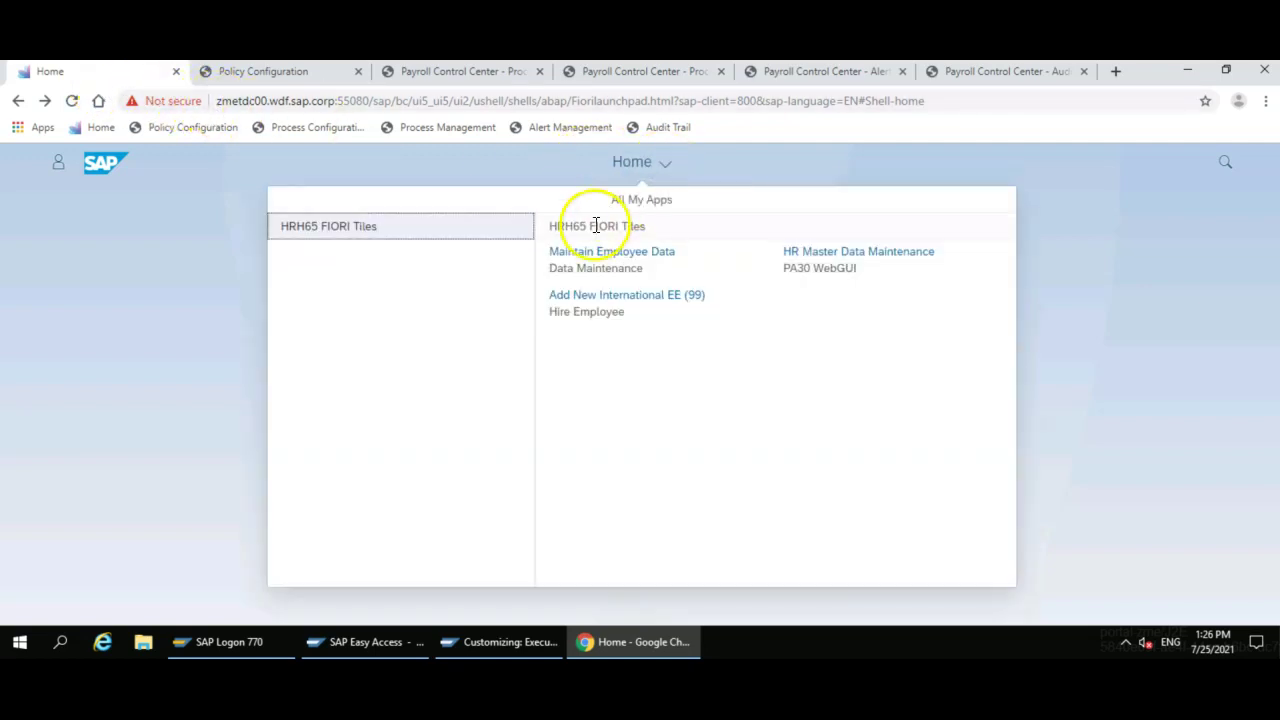
left_click(605, 302)
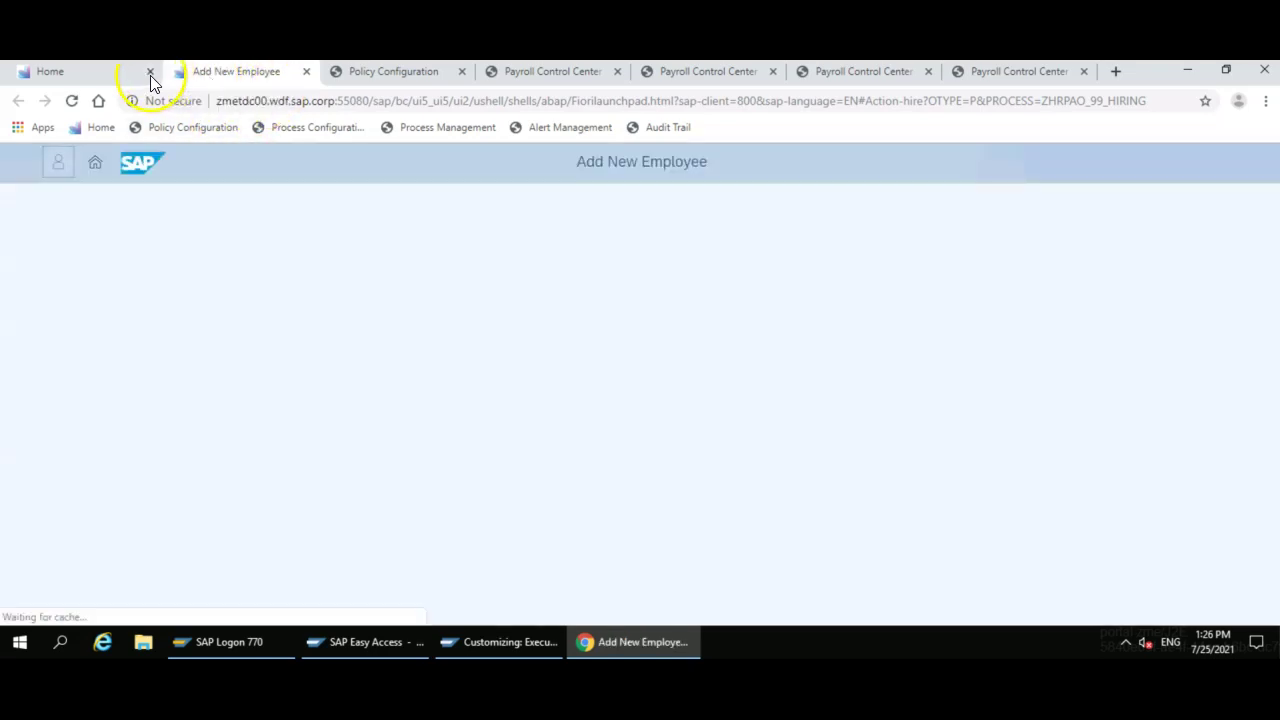
left_click(151, 73)
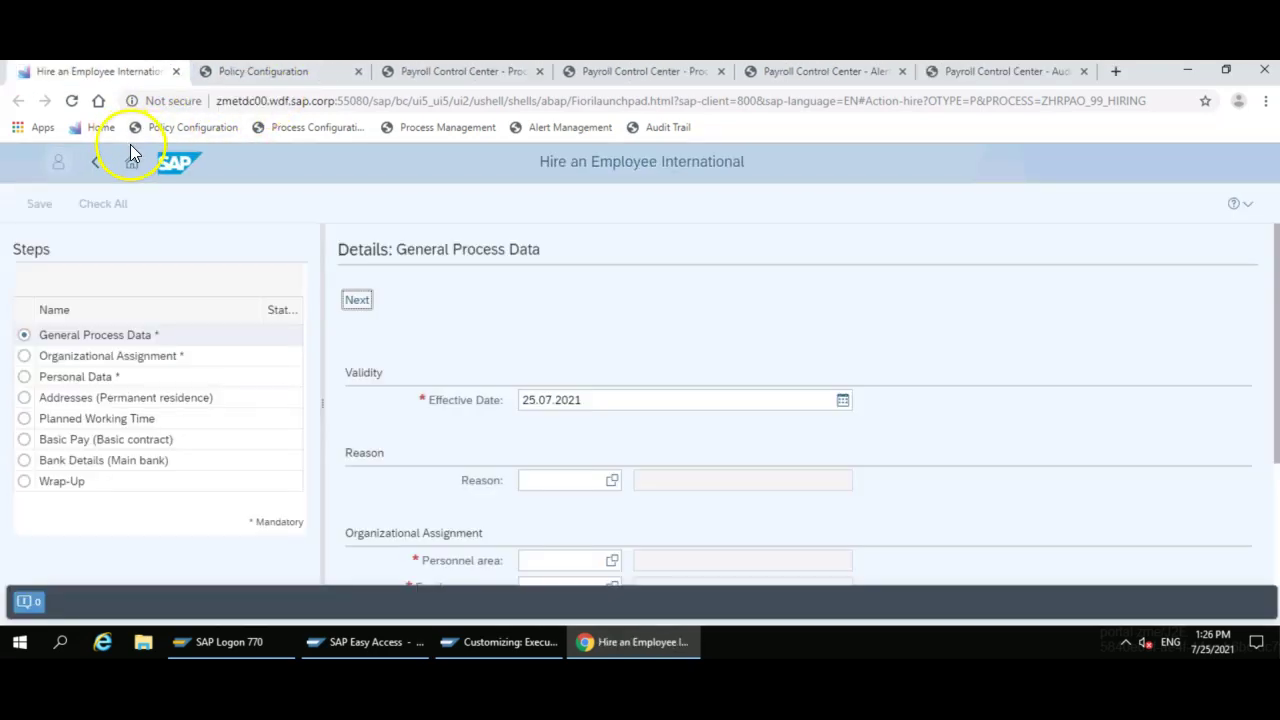
- Review the Policy Configuration, Process Configuration, Process Management, Alert Management and Audit Trail pages of the Payroll Control Center
left_click(247, 74)
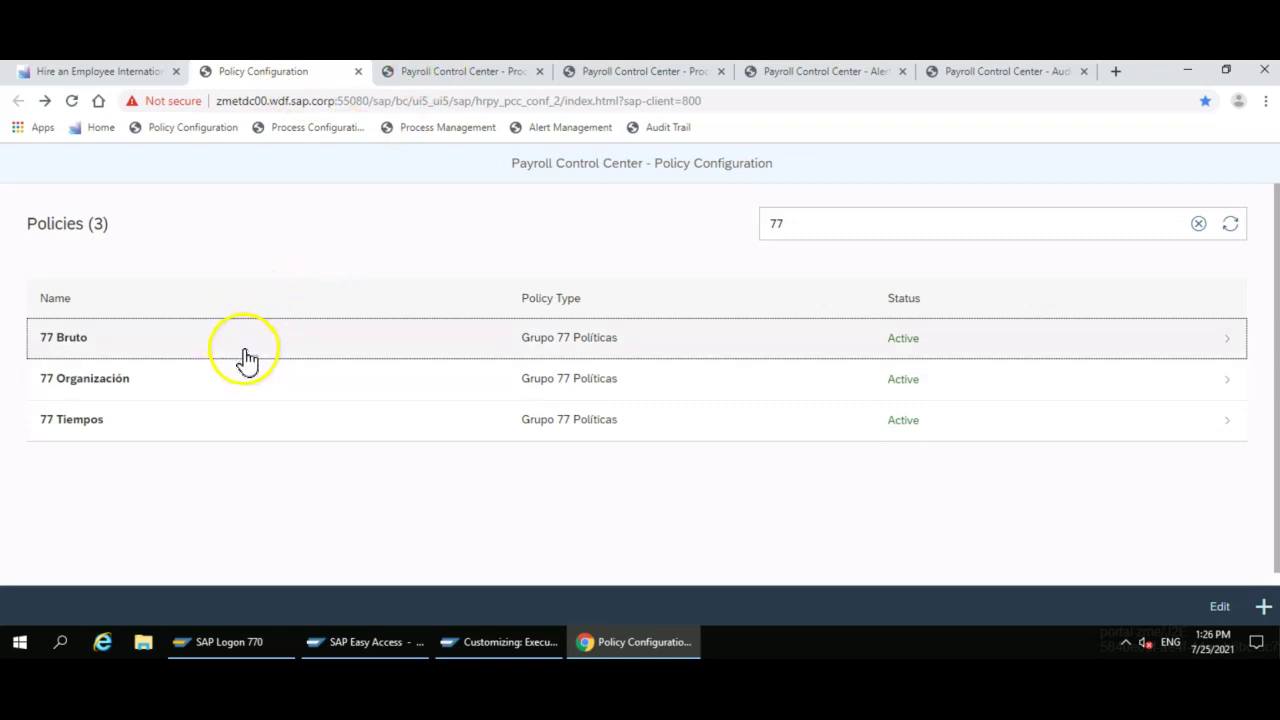
left_click(444, 74)
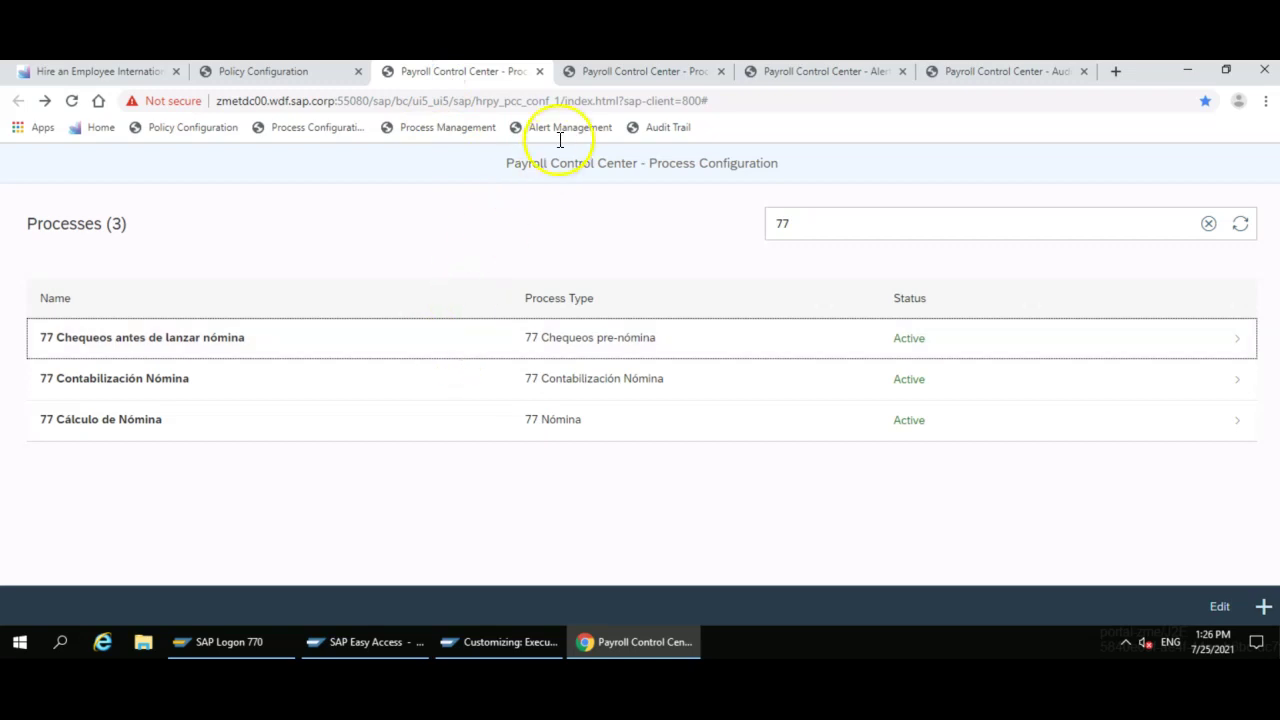
left_click(593, 71)
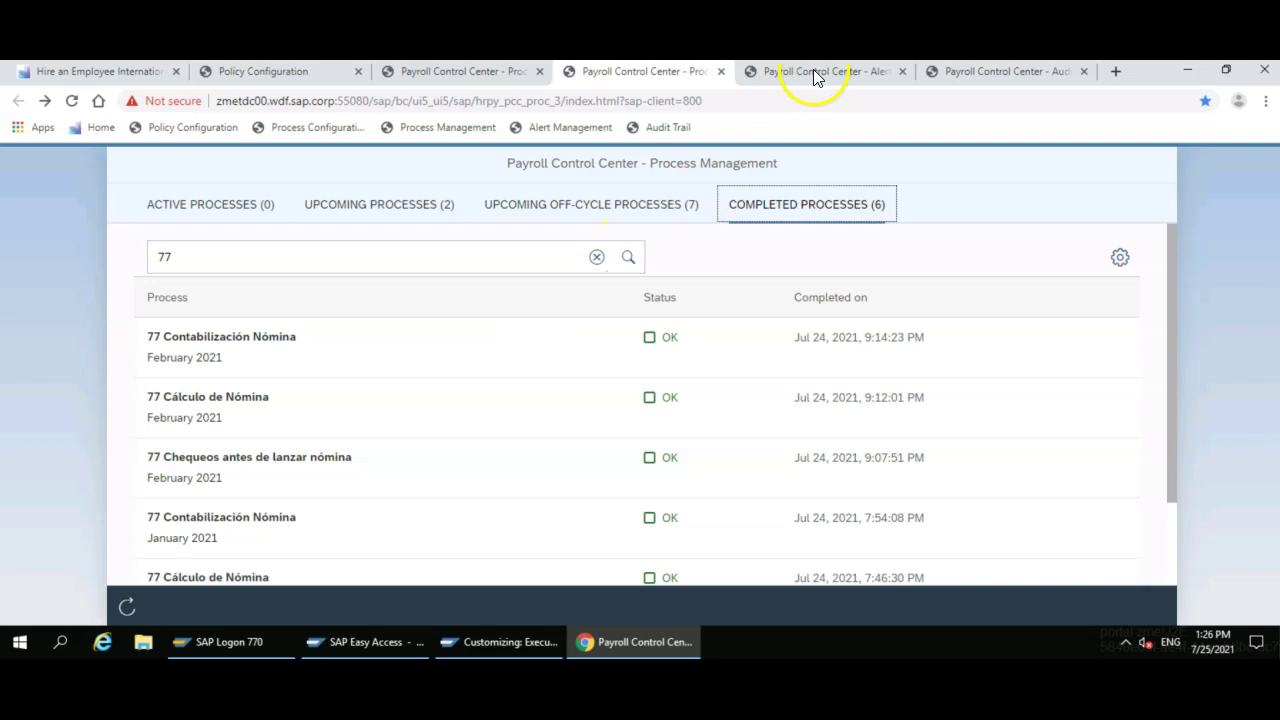
left_click(813, 73)
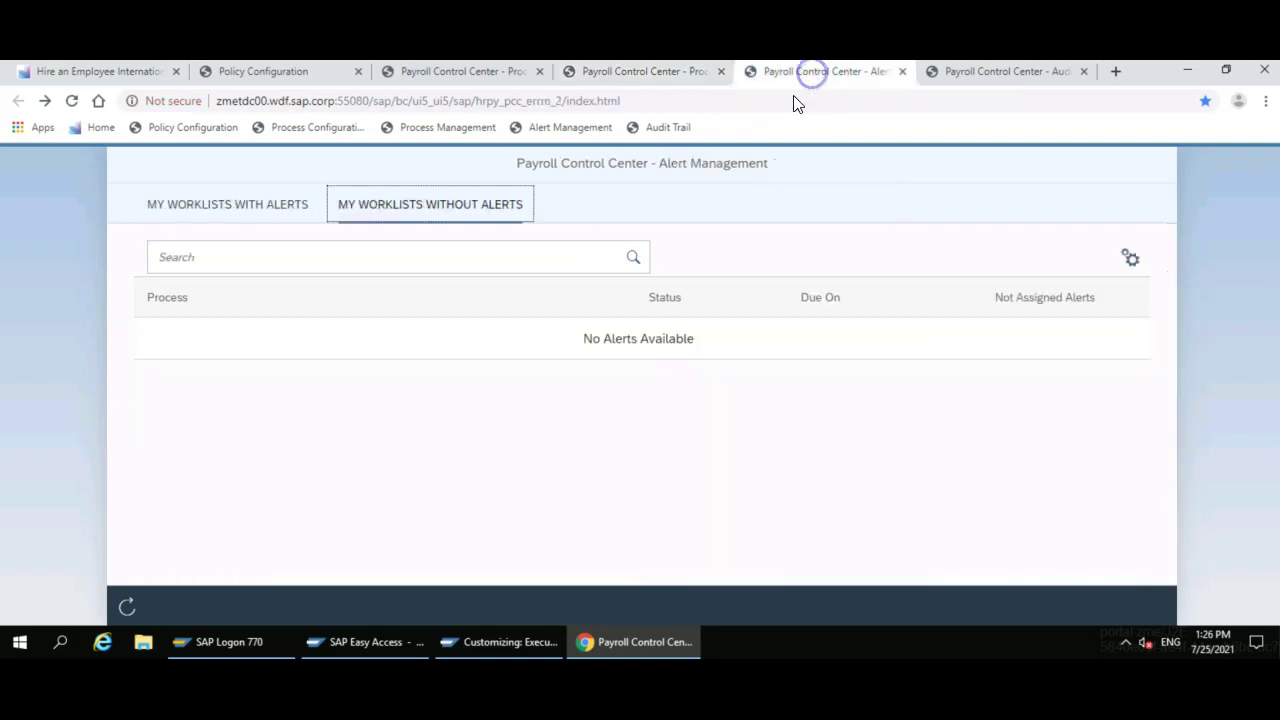
left_click(288, 210)
left_click(973, 73)
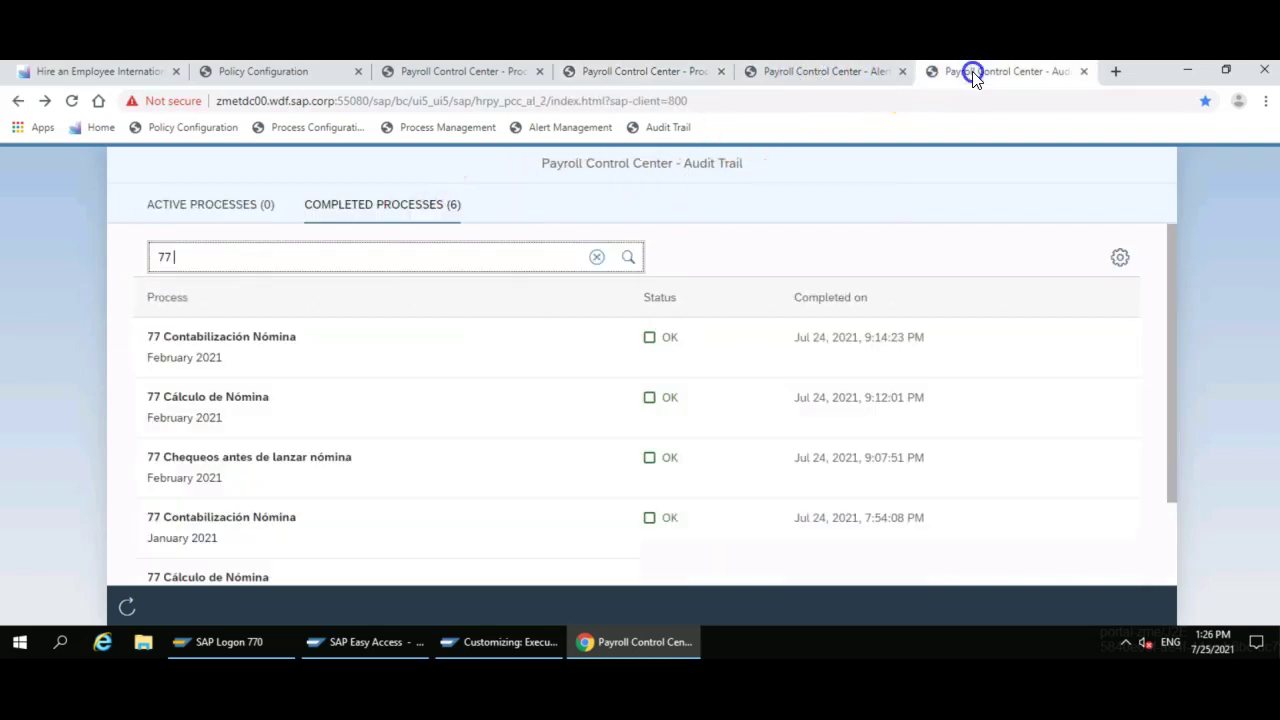
- Examine the validation rules of the 77 Bruto policy in Policy Configuration, and return to the policy list
left_click(284, 76)
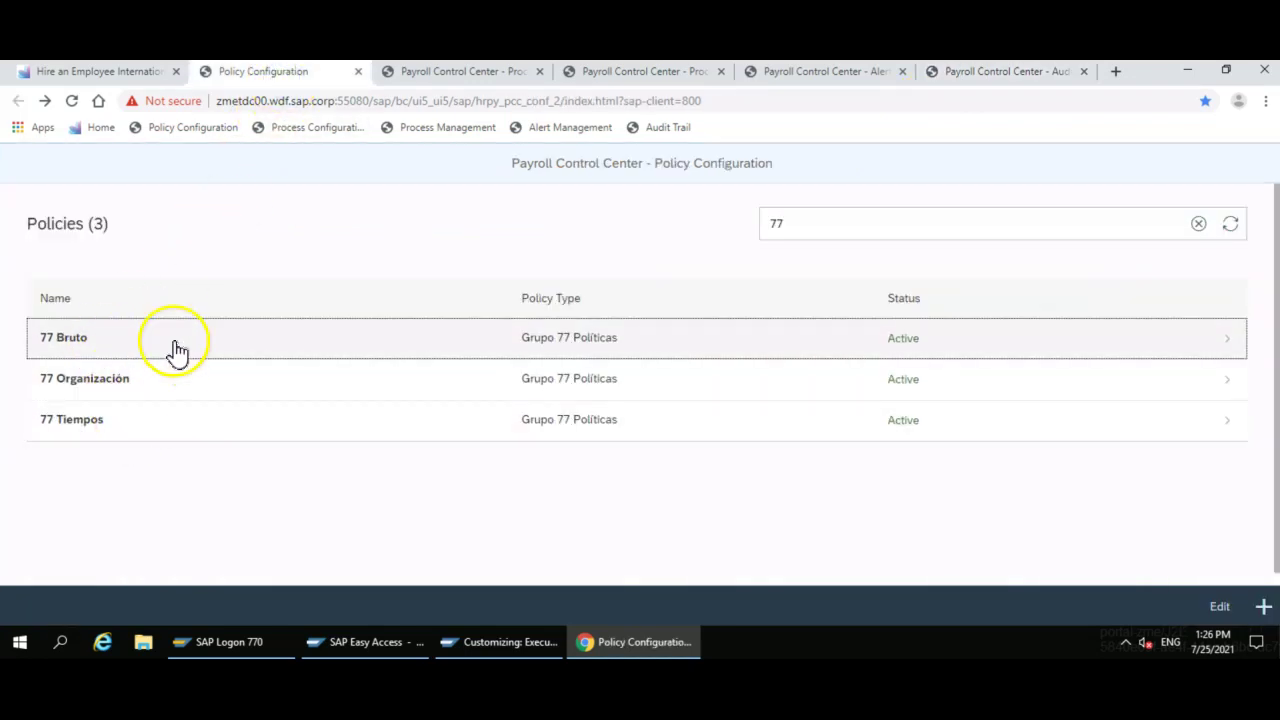
left_click(190, 355)
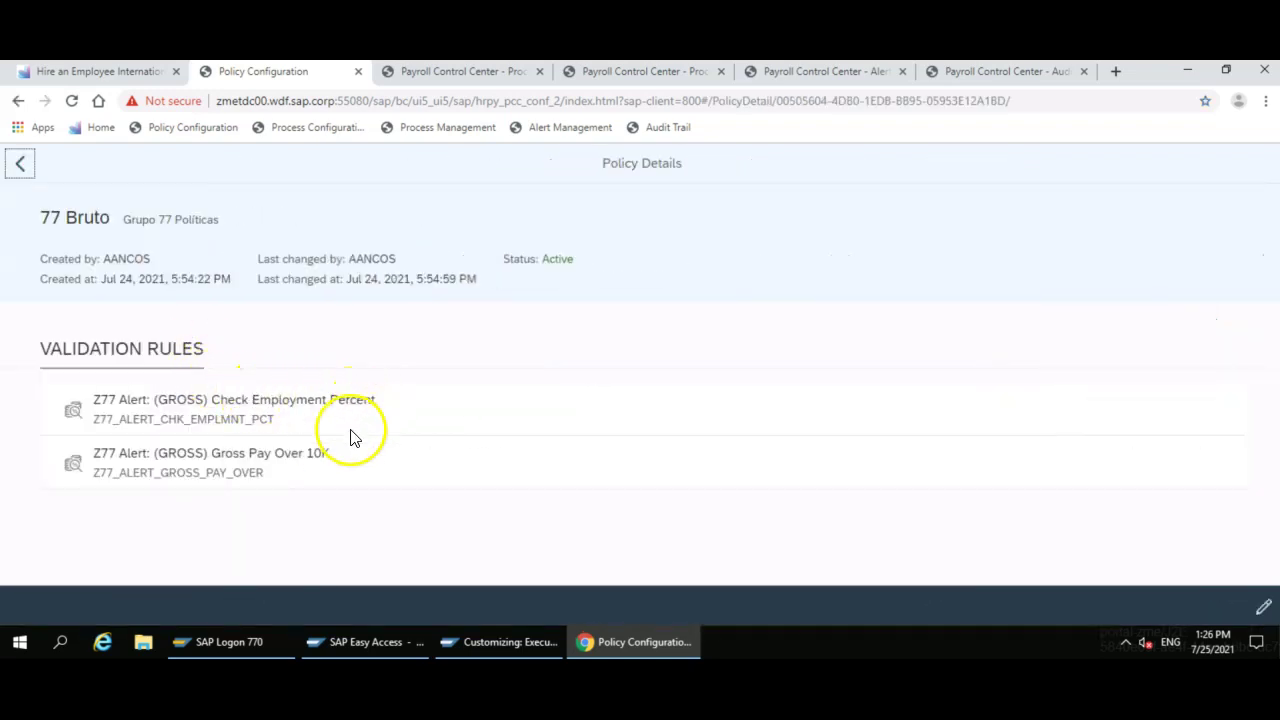
left_click(328, 451)
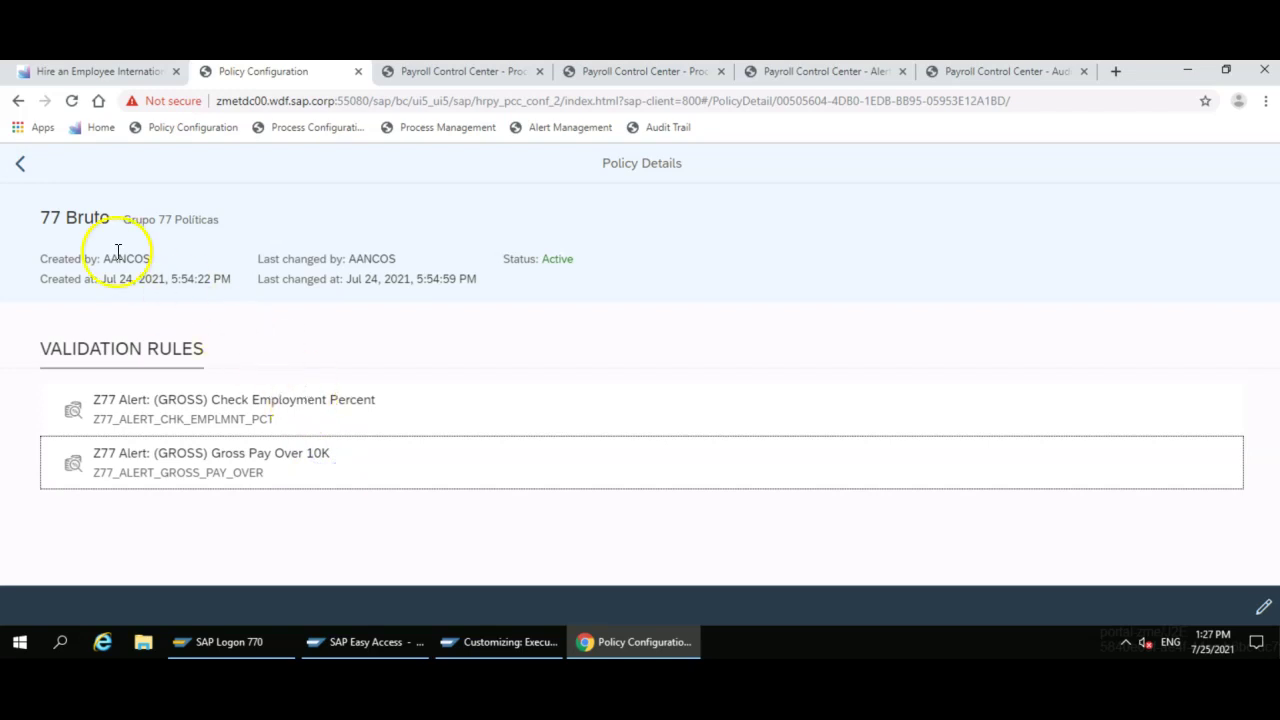
left_click(21, 168)
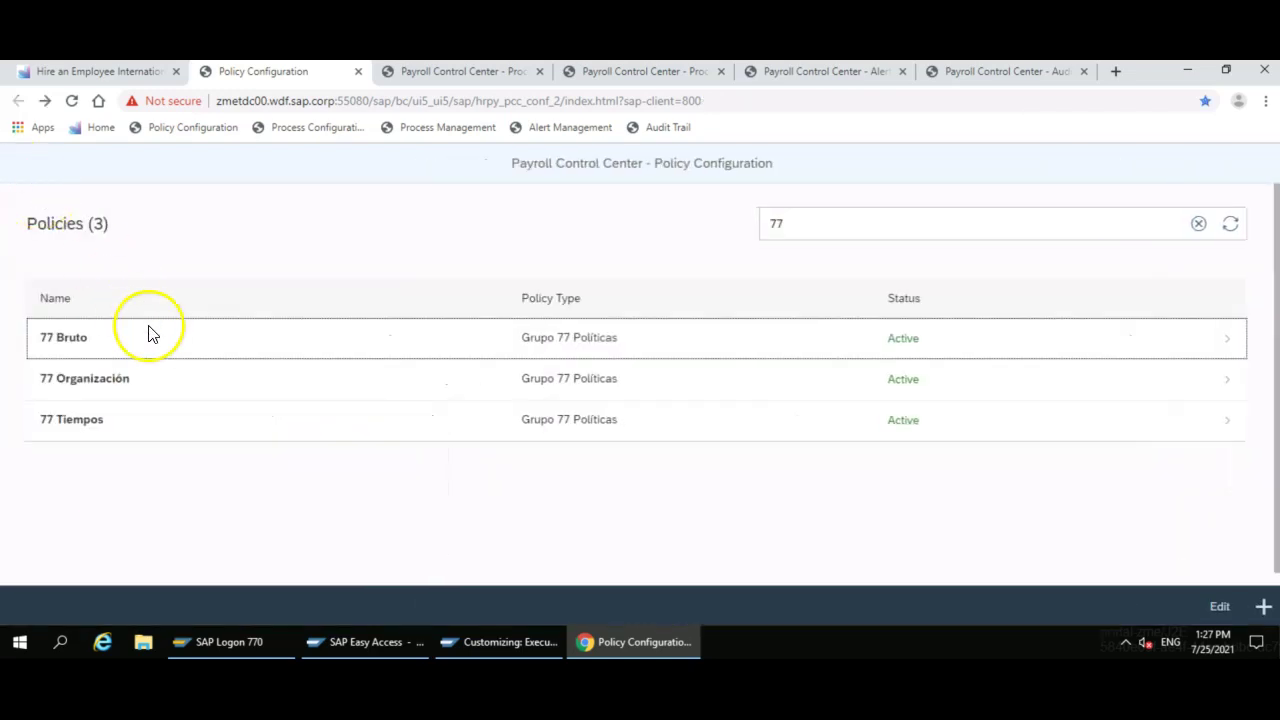
- Examine the validation rules of the 77 Organización policy, particularly the Missing Infotype 105 alert and its technical name
left_click(177, 378)
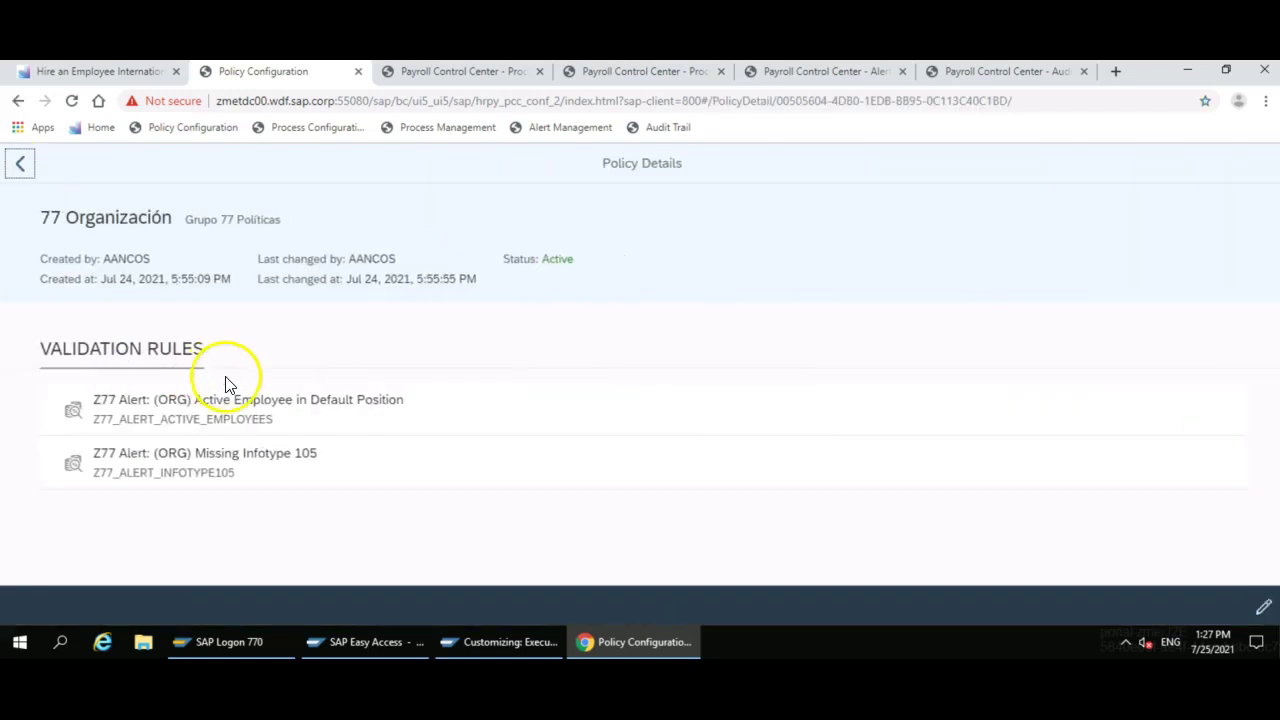
left_click(262, 400)
left_click(290, 451)
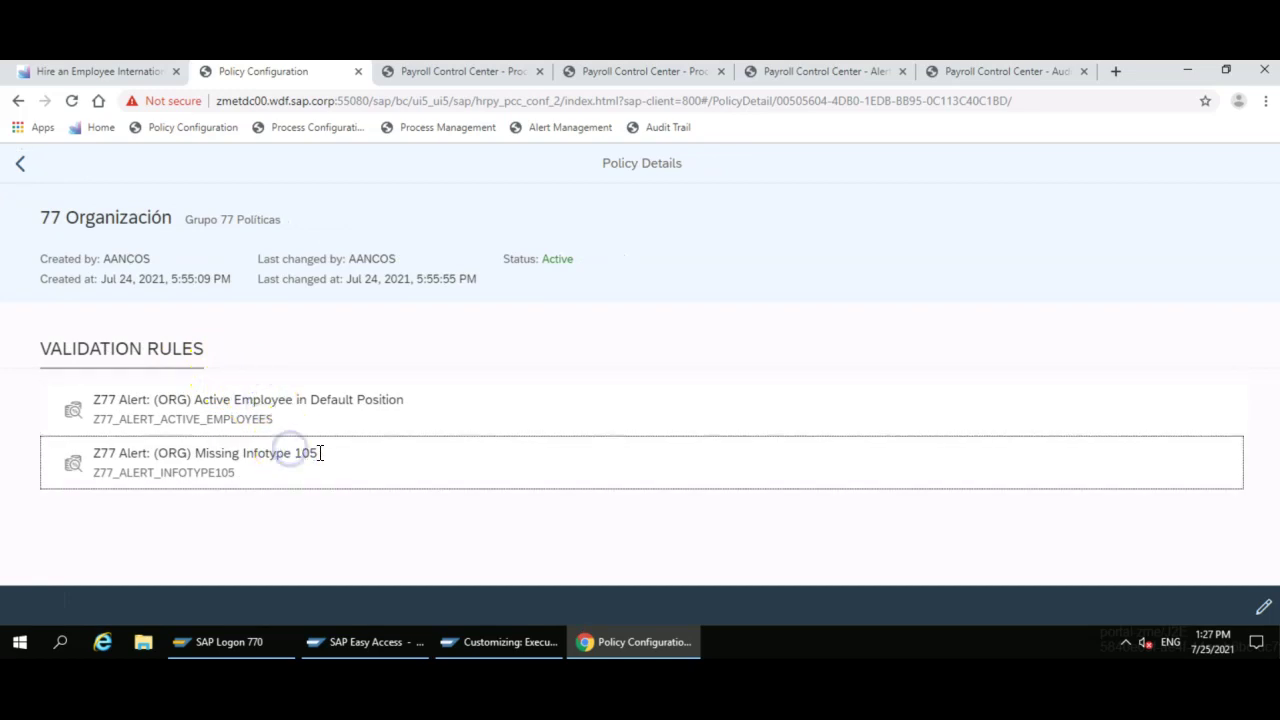
left_click_drag(298, 452, 143, 452)
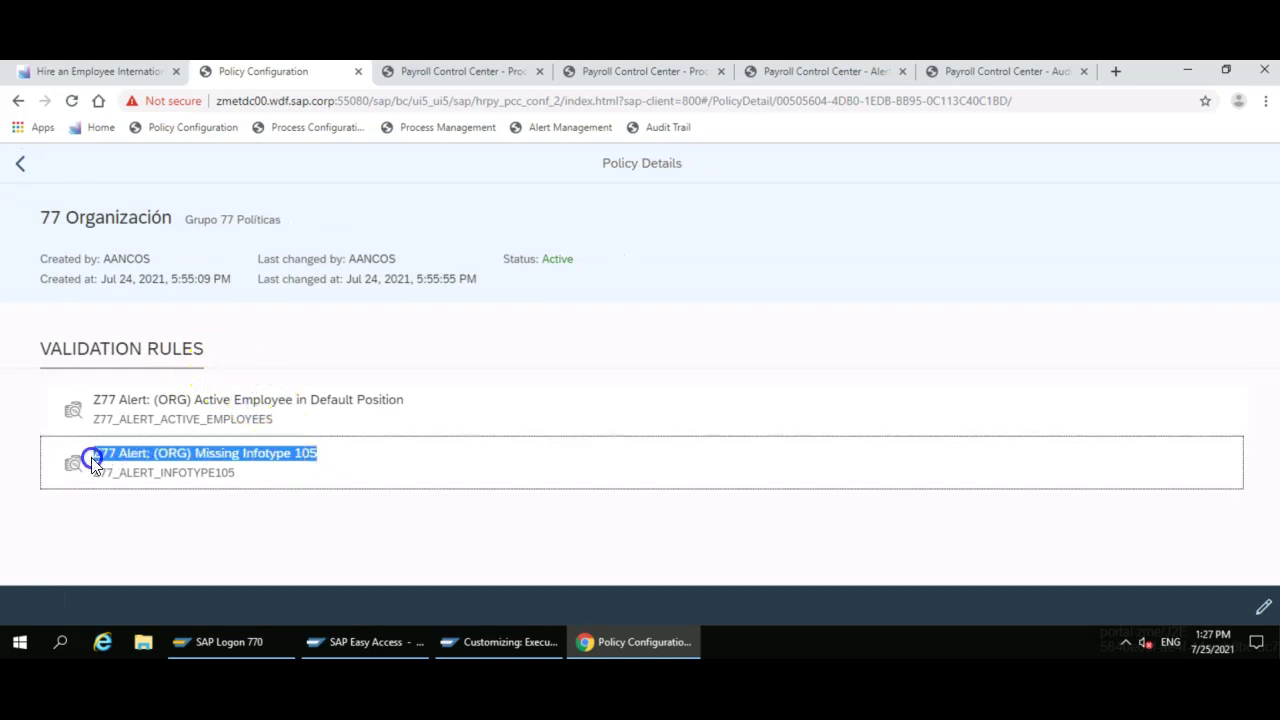
left_click(124, 474)
left_click(224, 474)
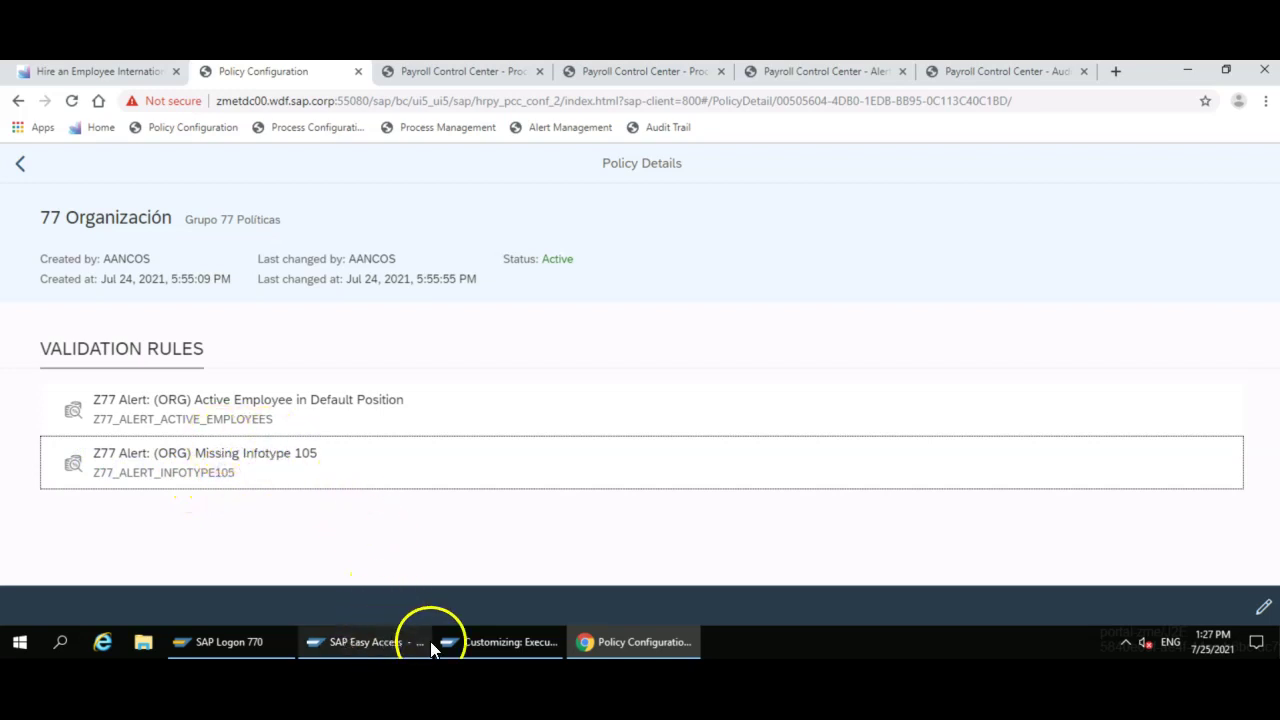
- Switch to the SAP GUI Customizing window, open the SAP Reference IMG and expand Payroll down to Payroll: International
left_click(468, 641)
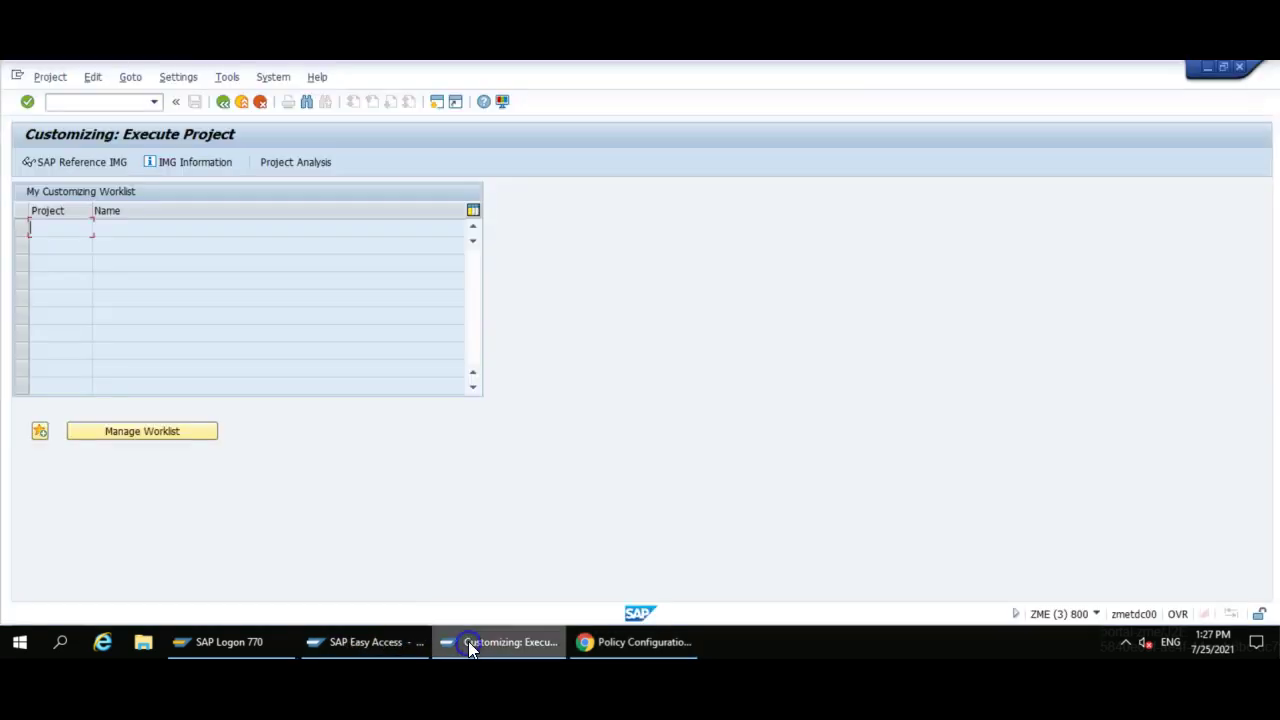
left_click(100, 162)
scroll(294, 276, "down", 4)
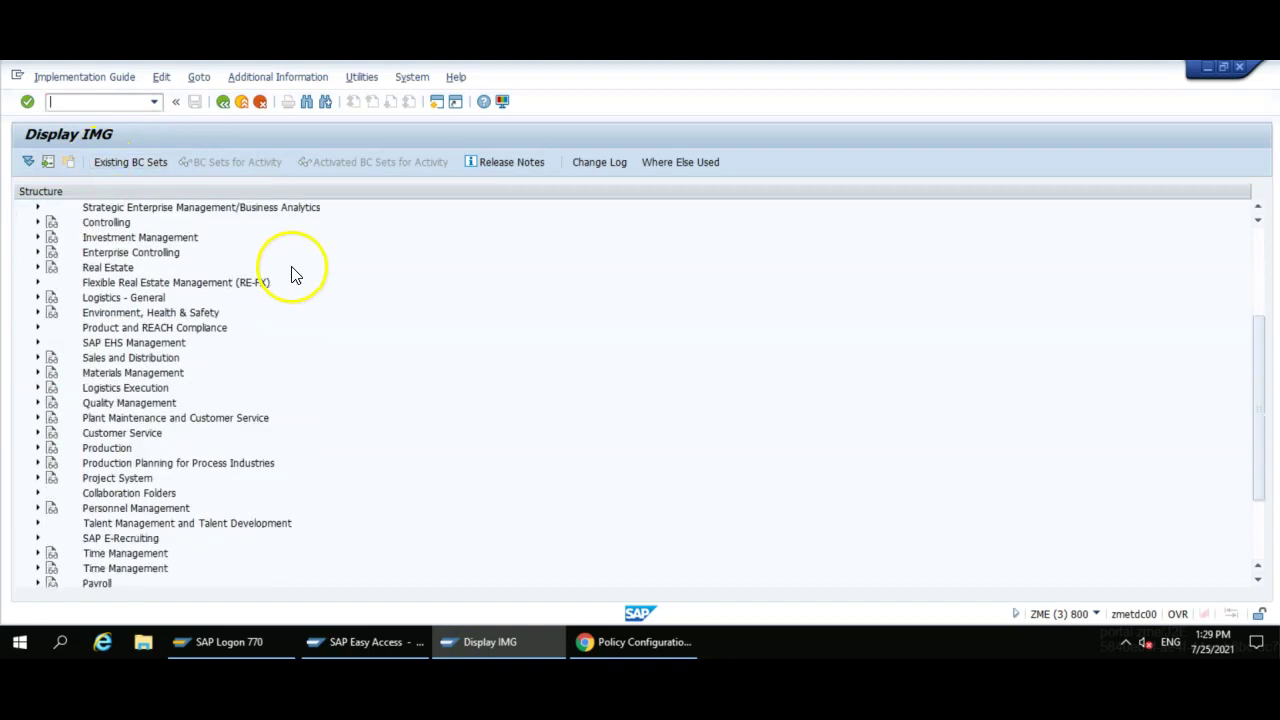
scroll(294, 276, "down", 3)
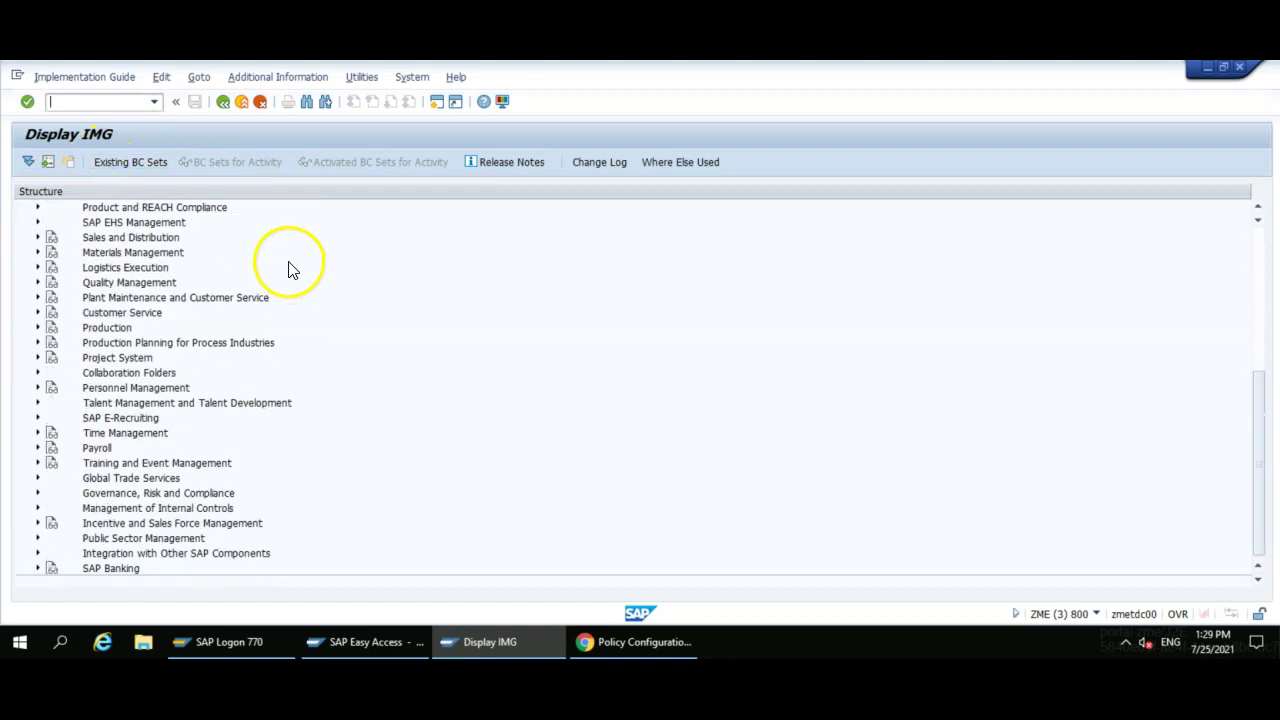
left_click(38, 448)
scroll(55, 420, "down", 12)
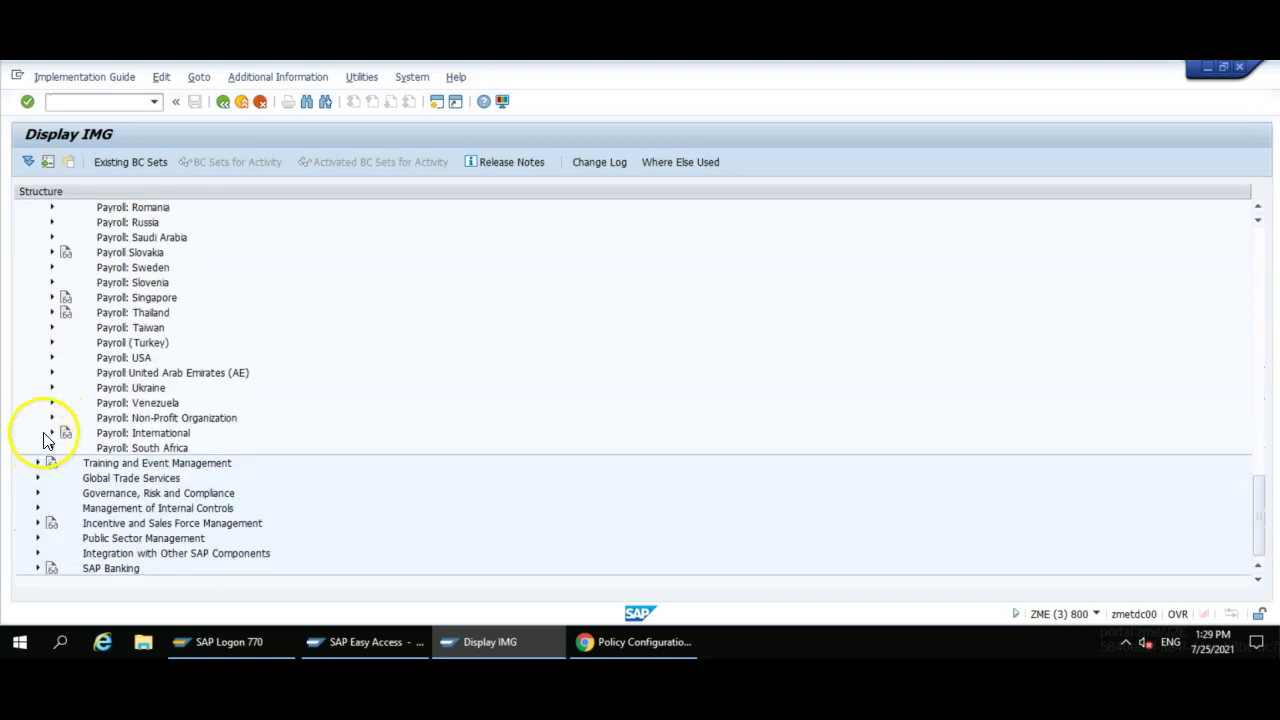
left_click(51, 433)
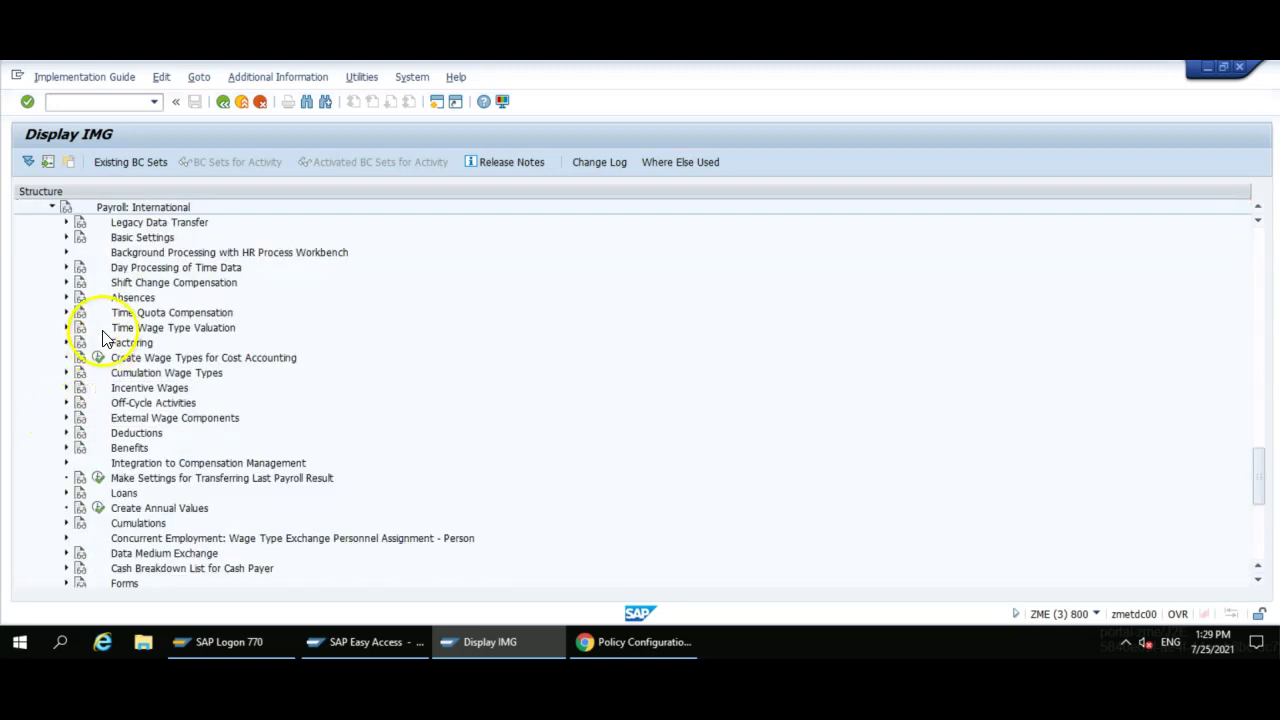
- Expand the Payroll Data Source Framework and Payroll Control Center nodes under Payroll: International
scroll(100, 325, "down", 7)
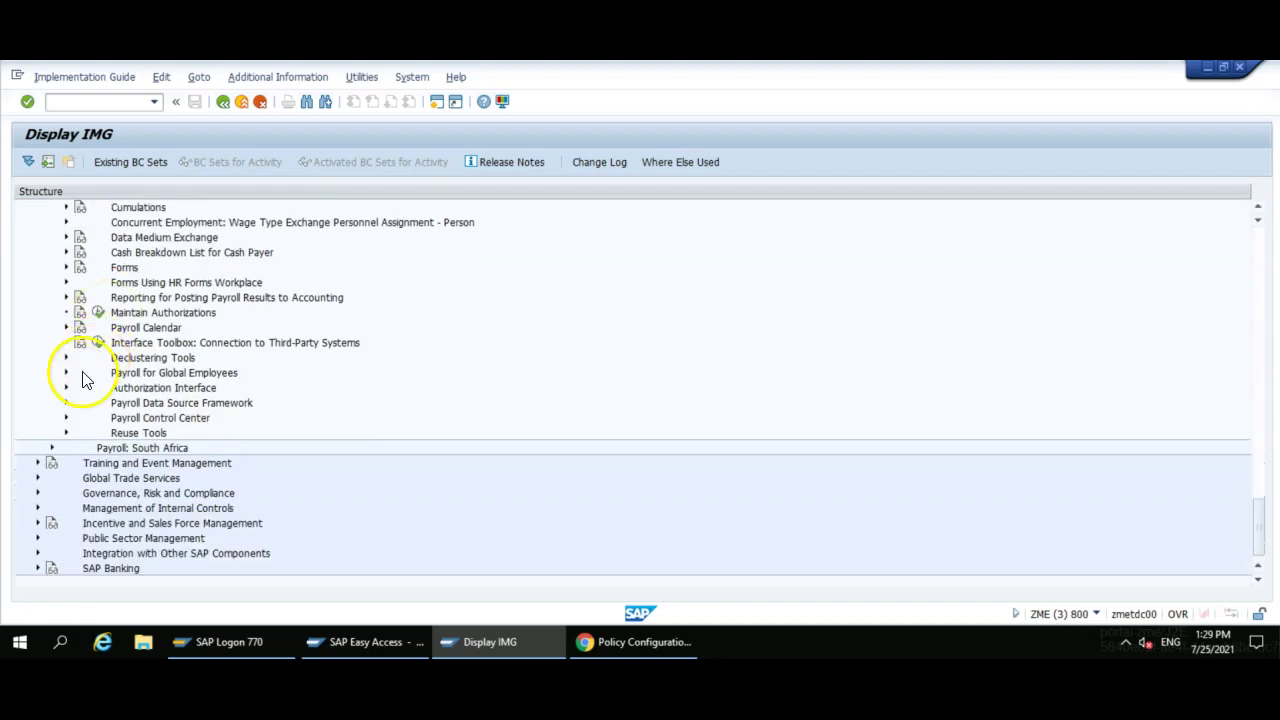
left_click(66, 403)
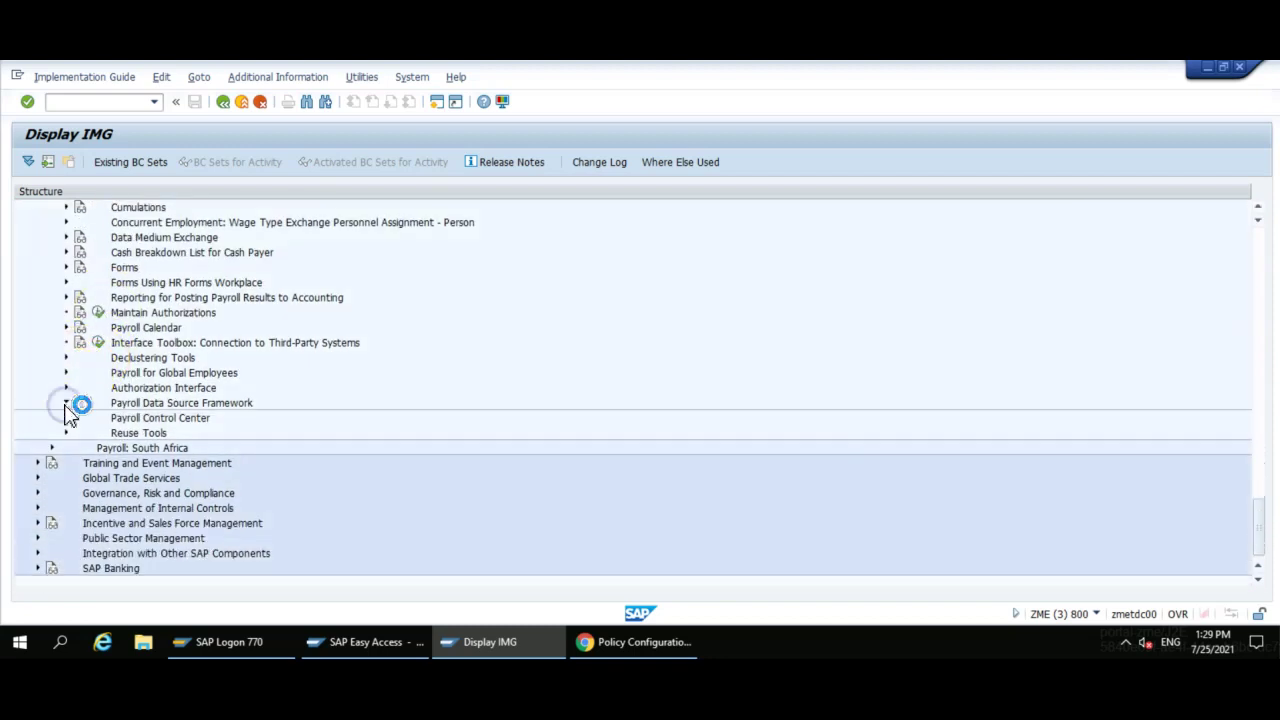
scroll(130, 345, "down", 2)
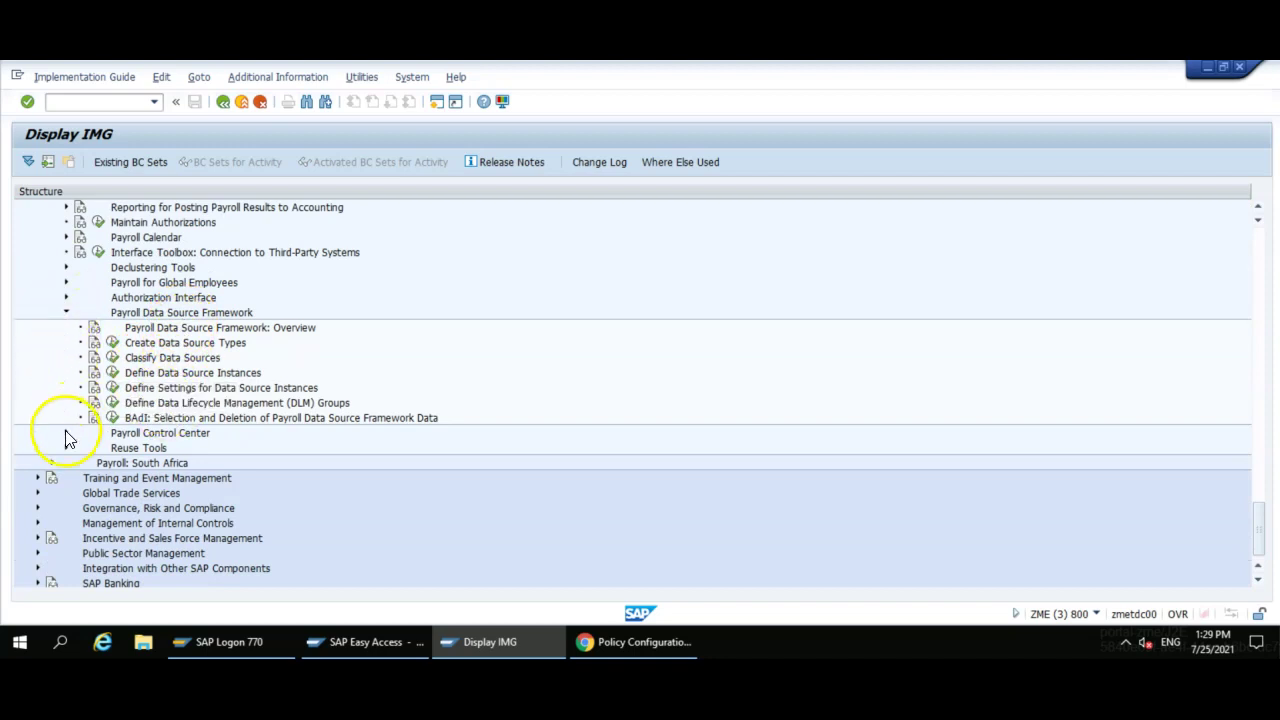
left_click(66, 434)
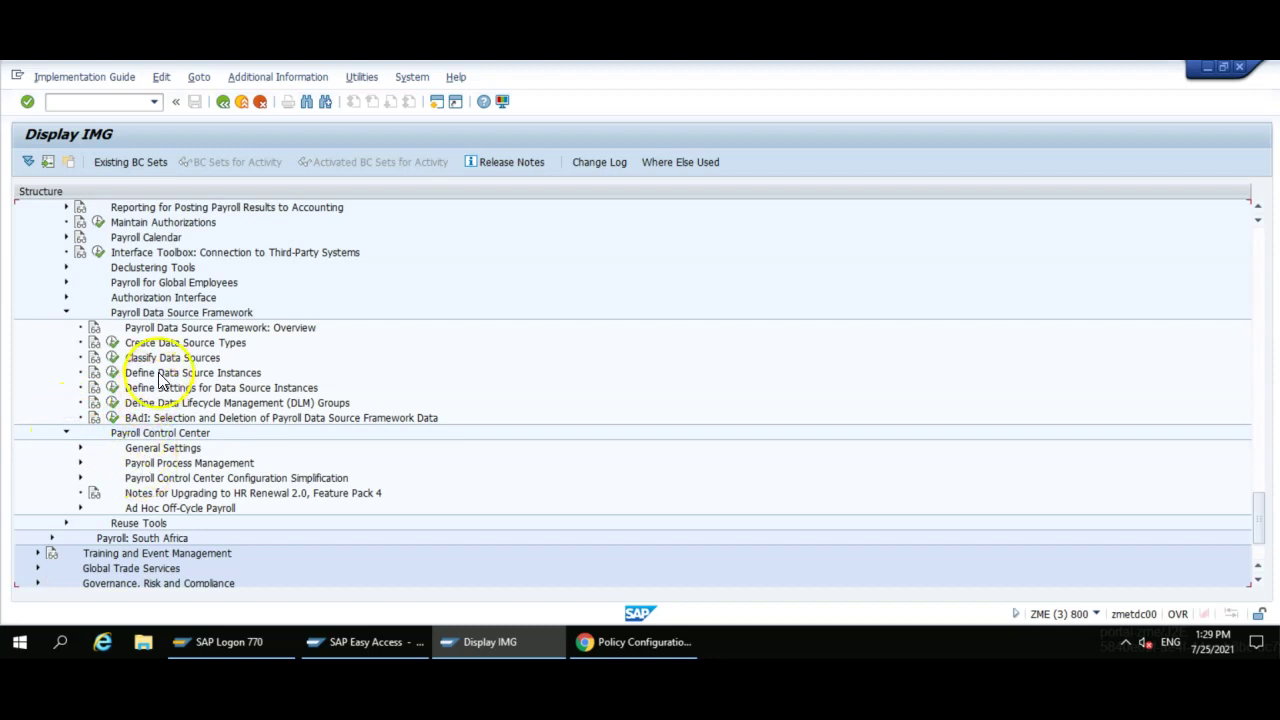
- Open the Create Data Source Types activity and position the data source type list at z77
left_click(112, 341)
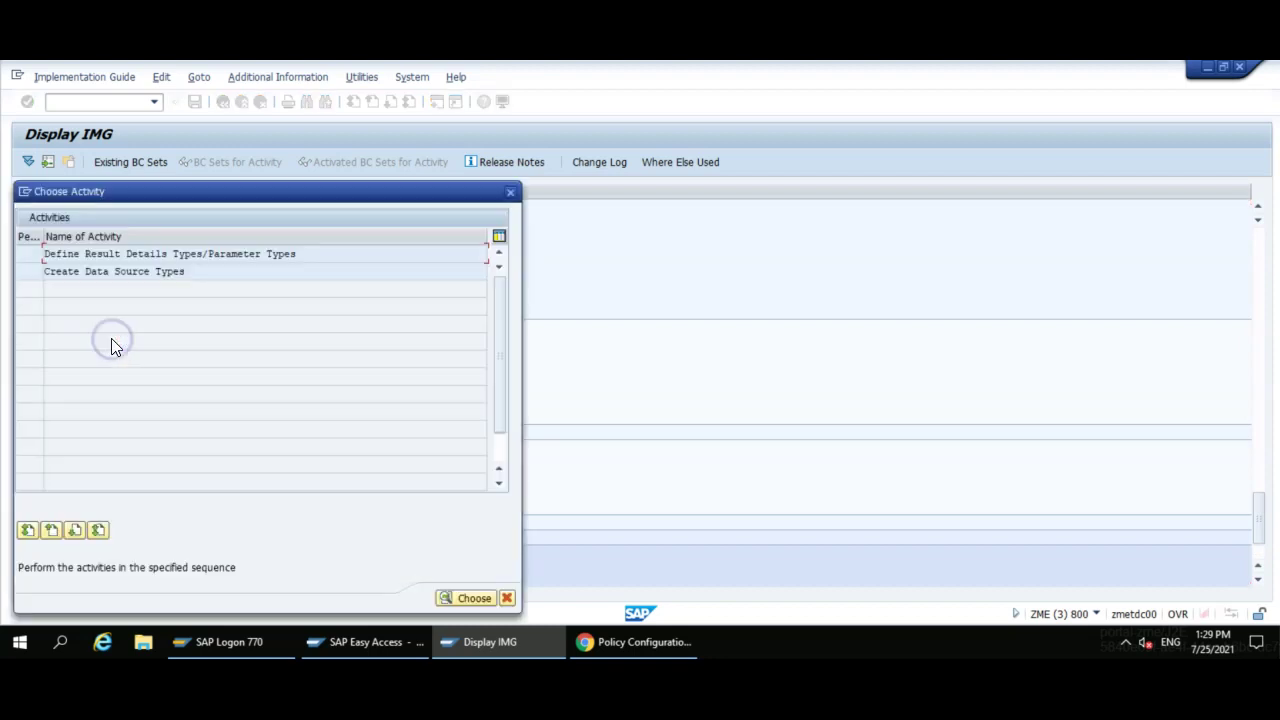
double_click(124, 278)
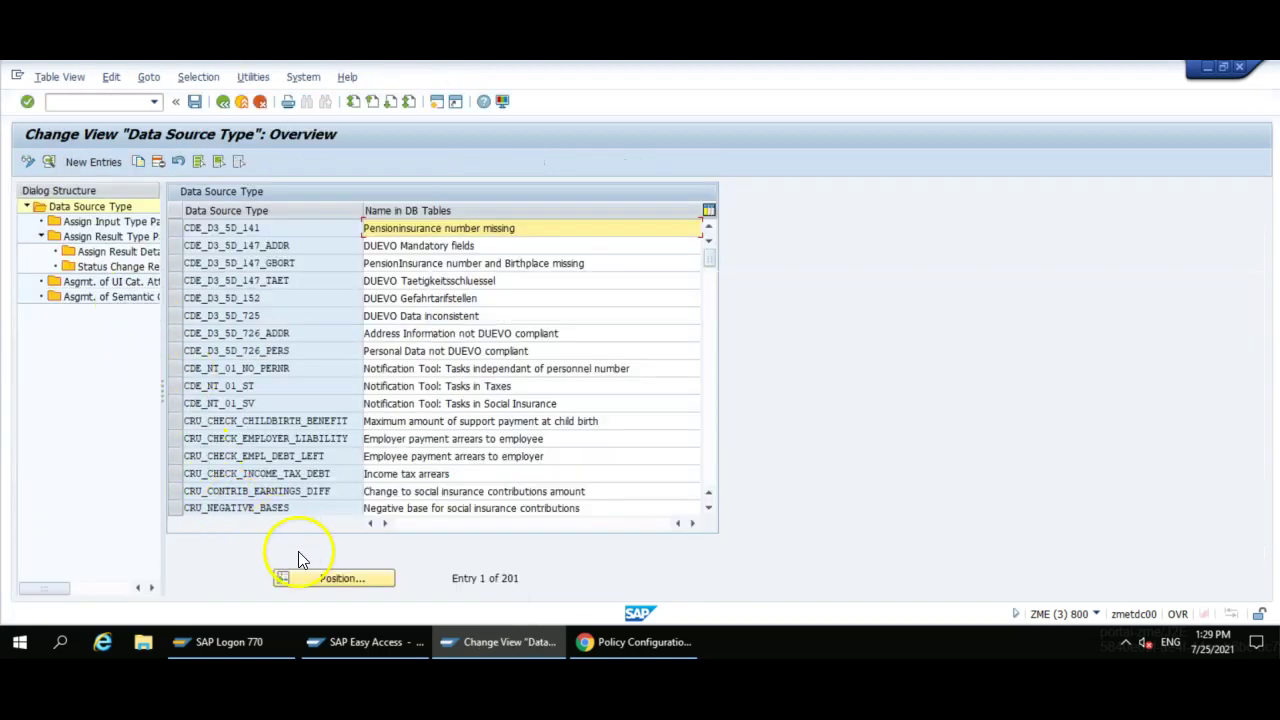
left_click(325, 578)
type("z77")
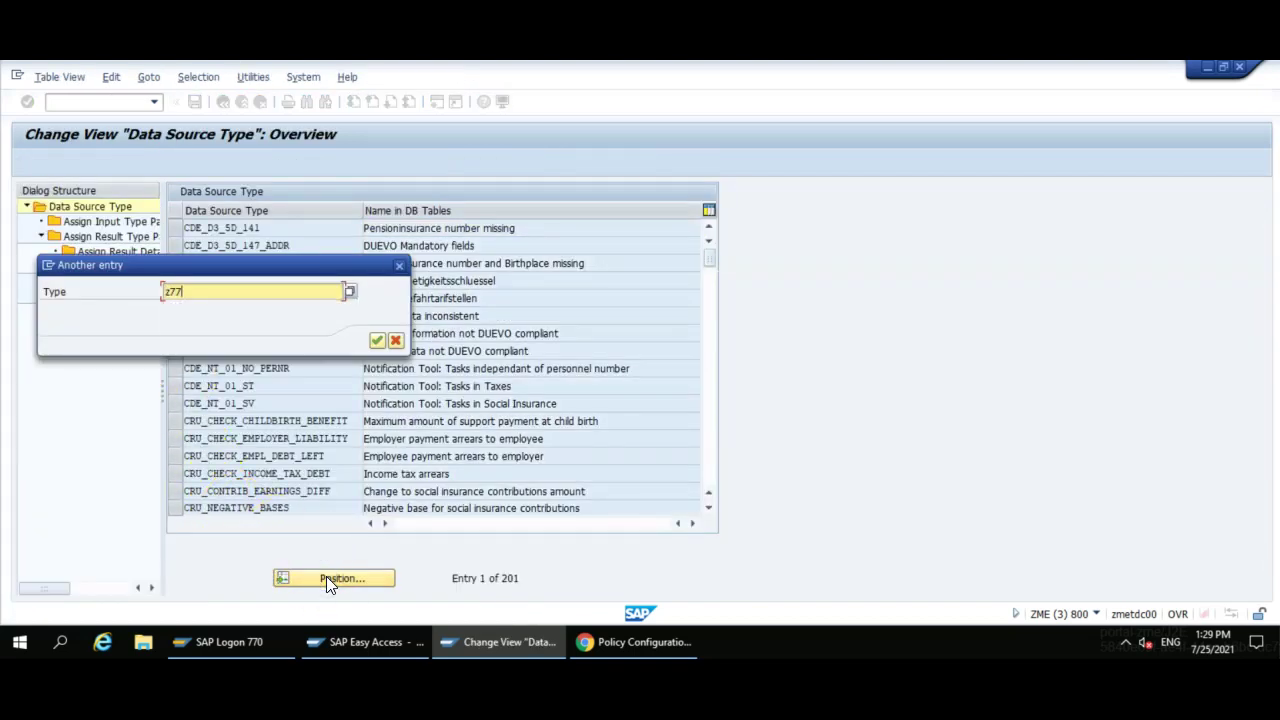
key("Return")
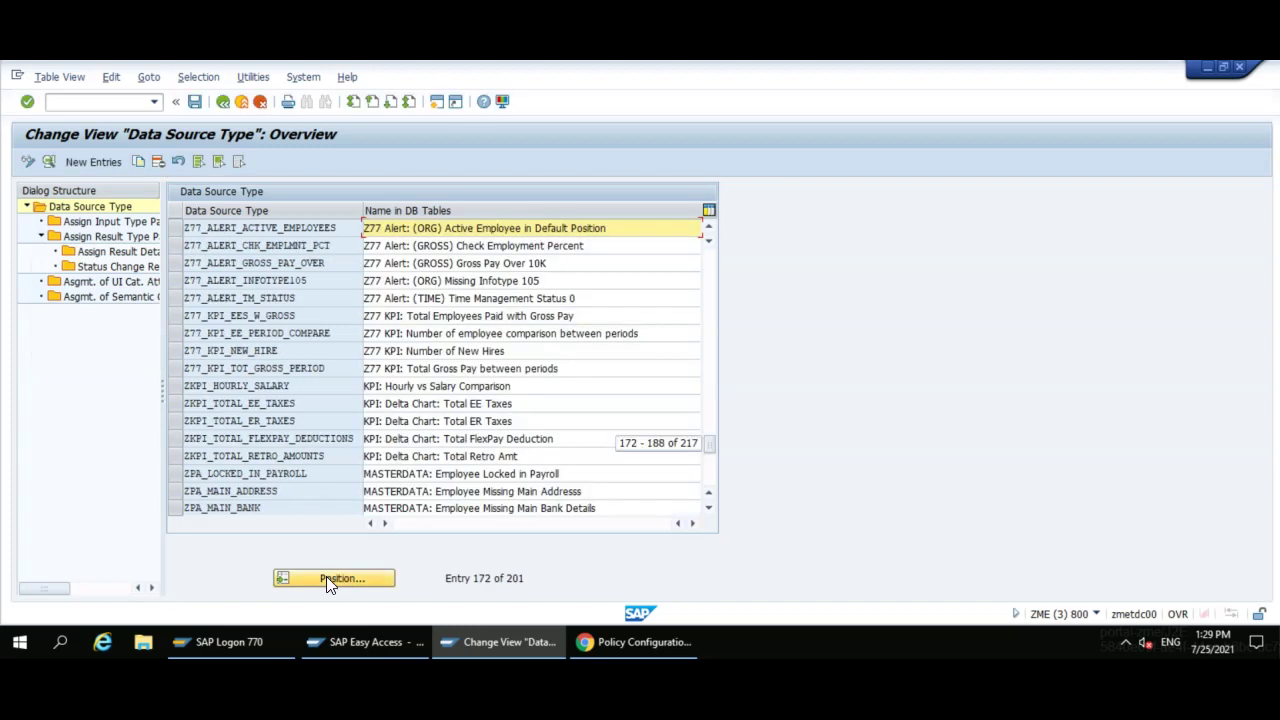
- Select data source type Z77_ALERT_INFOTYPE105 and open its input type parameter assignments
left_click_drag(316, 279, 140, 270)
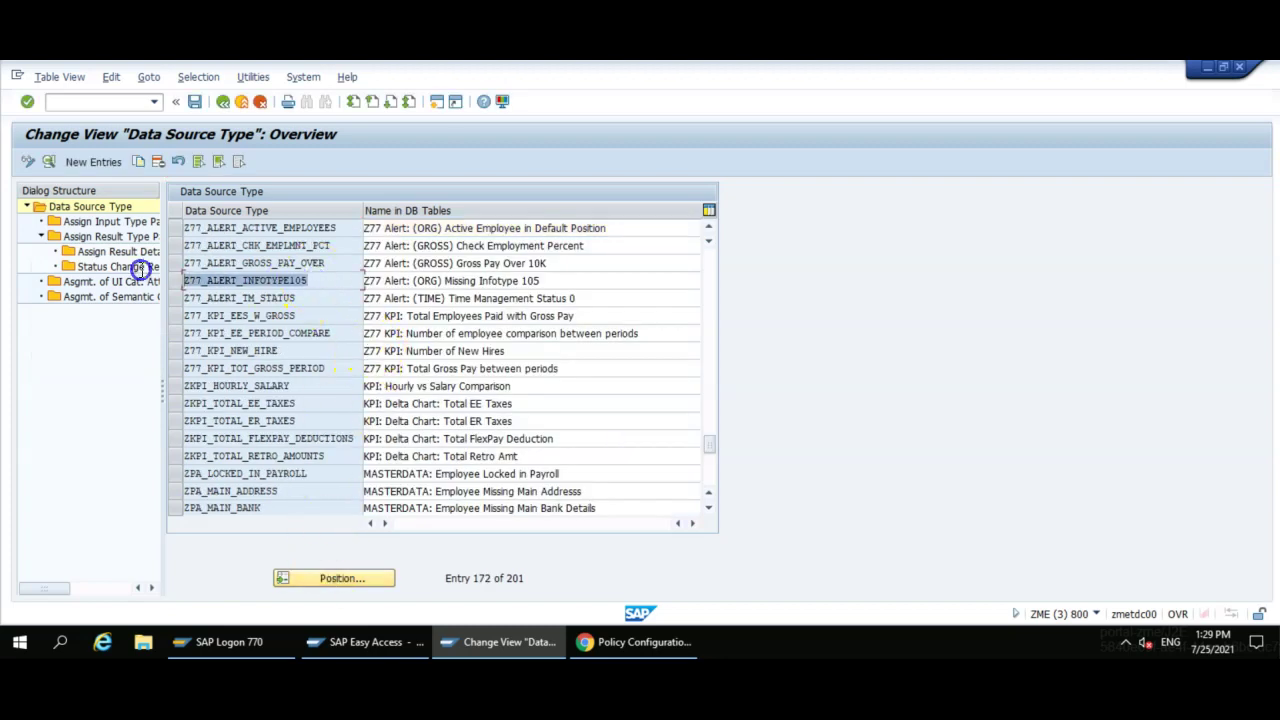
left_click(173, 280)
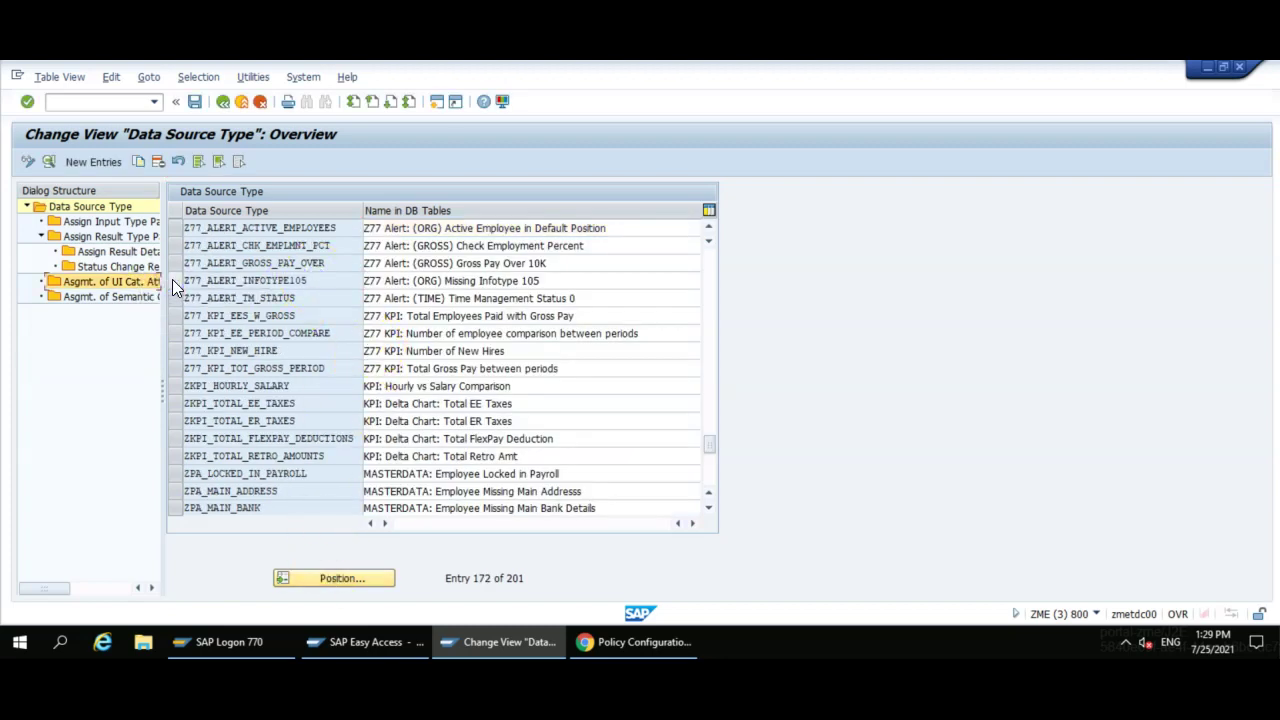
left_click(140, 222)
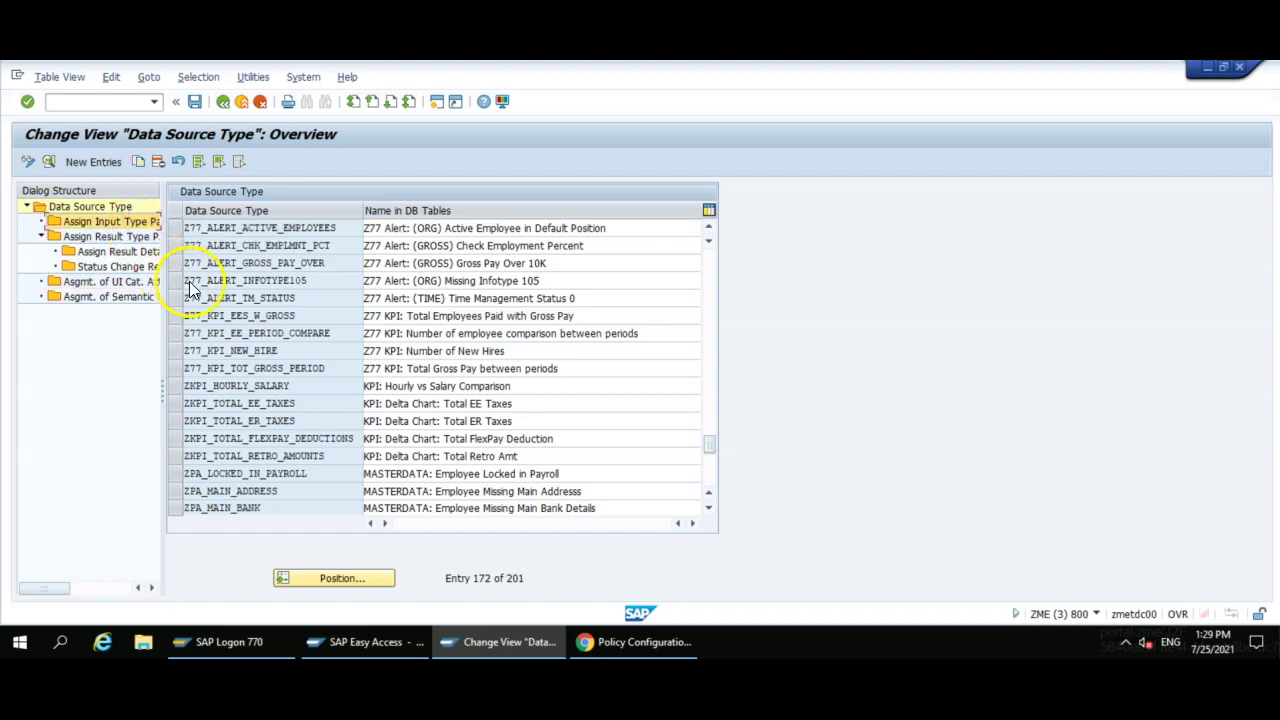
left_click(176, 280)
double_click(110, 221)
- Review the PYP_PROC and PYP_PROC_INST input parameters, and open the alert's result type parameter assignments
left_click(529, 291)
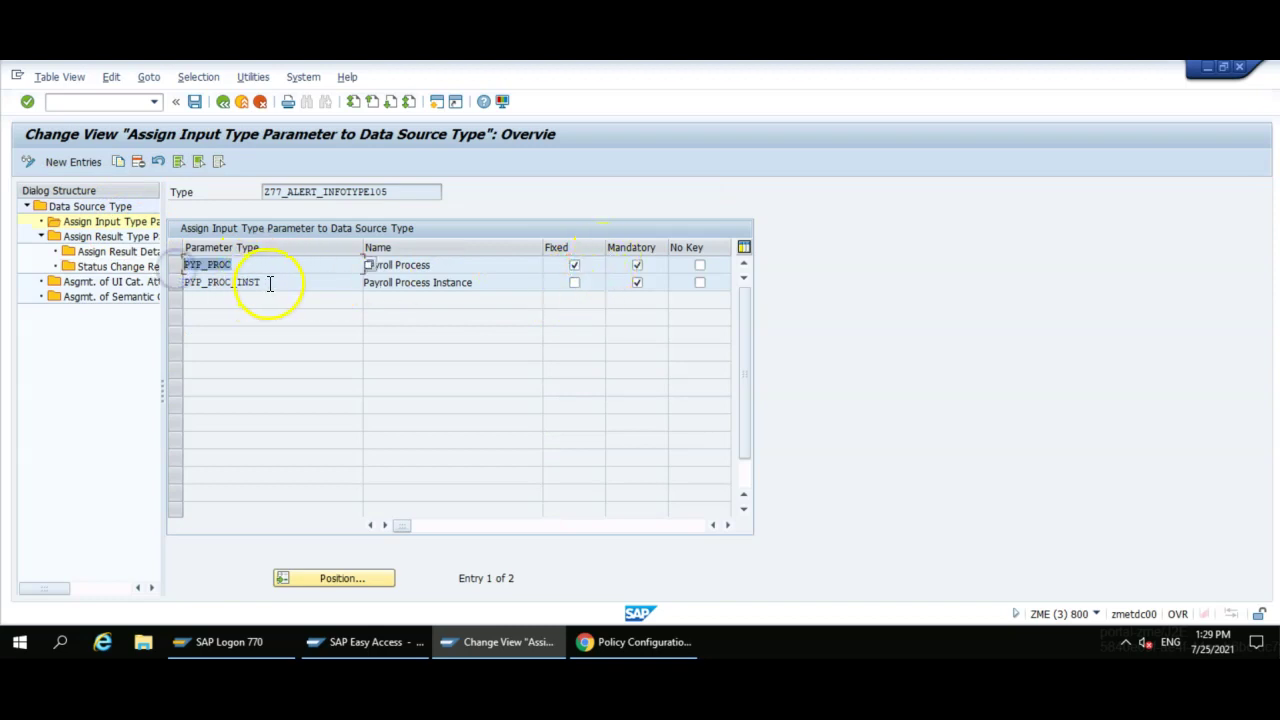
left_click_drag(271, 286, 166, 280)
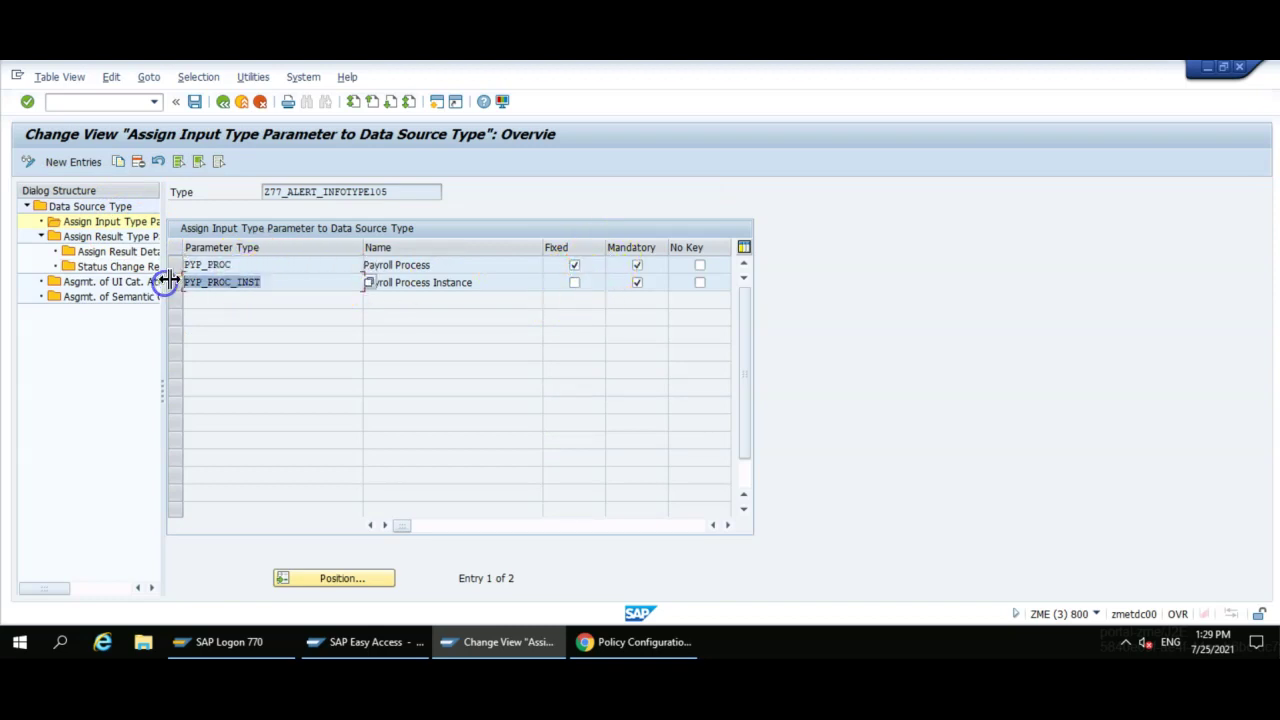
double_click(126, 241)
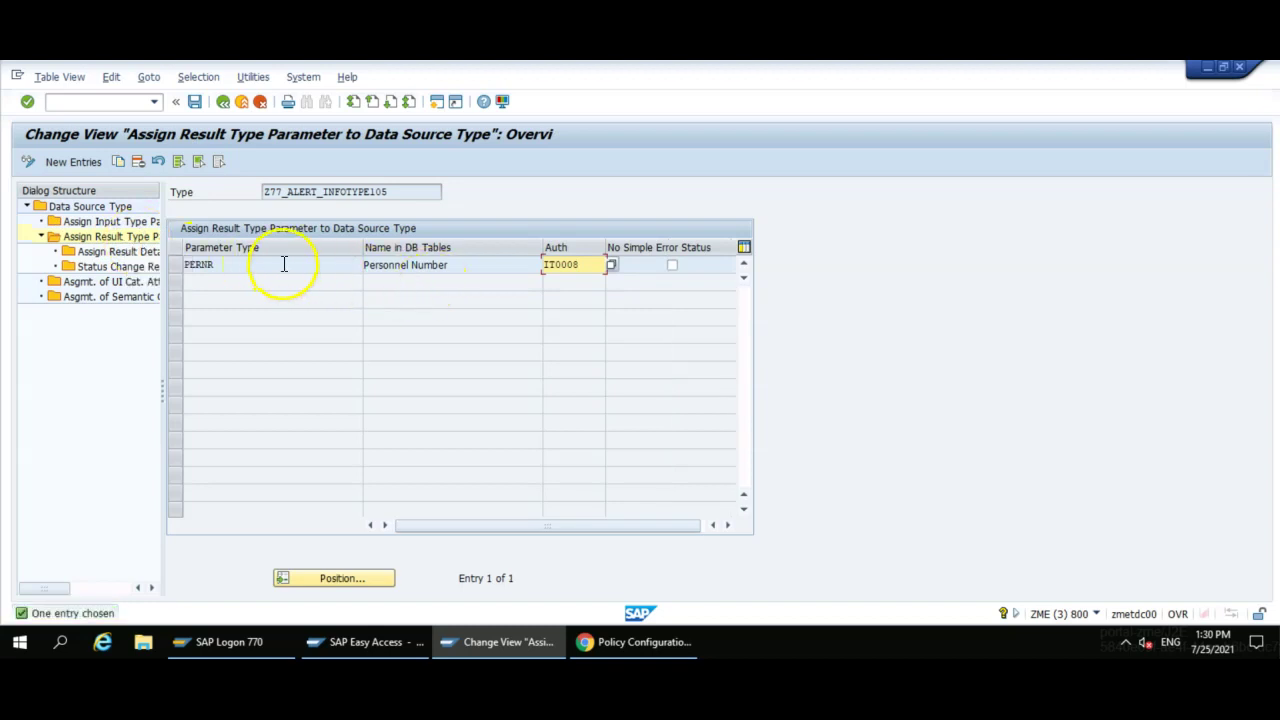
- Open the result detail types assigned to the PERNR parameter and review their names and sort fields
left_click(283, 264)
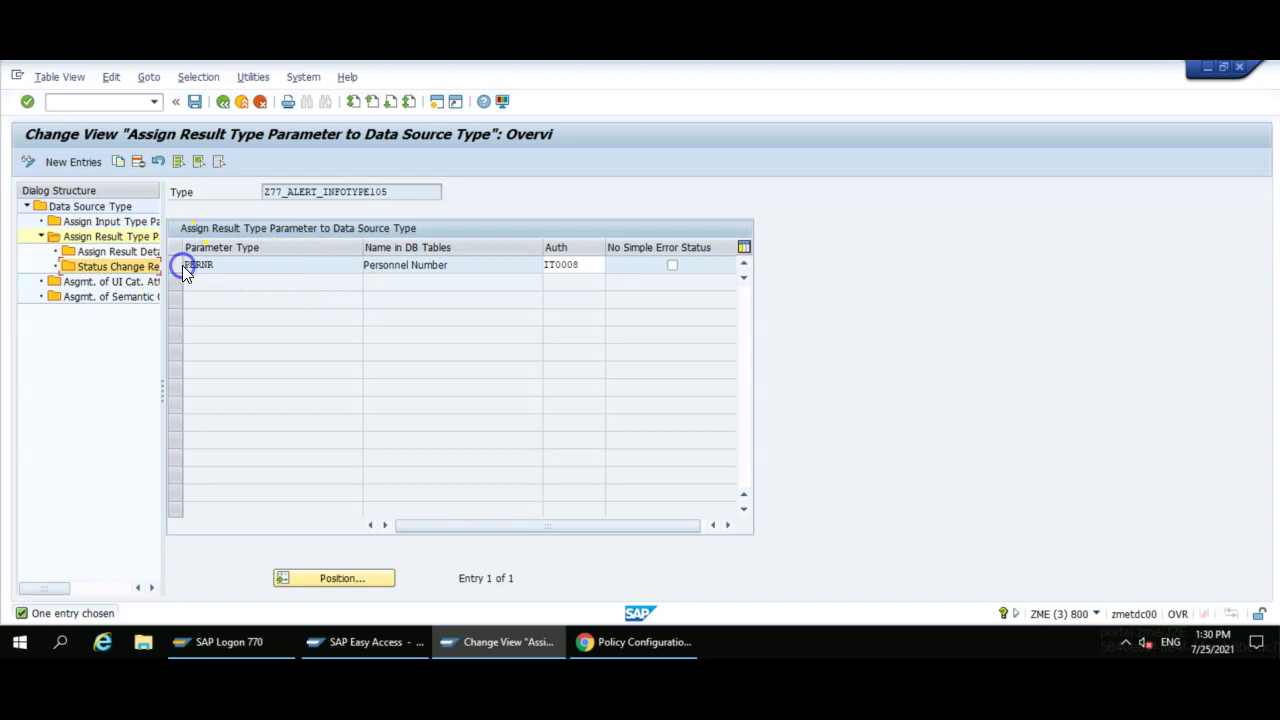
left_click(175, 265)
double_click(117, 251)
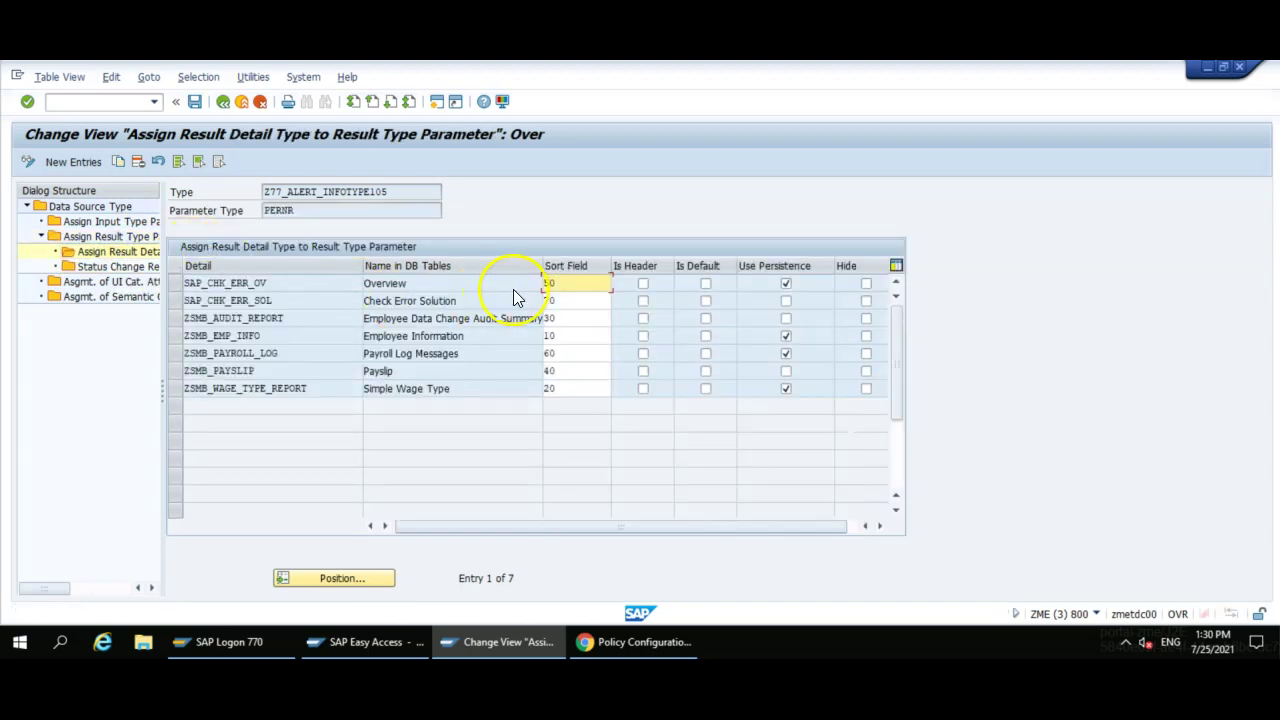
left_click(552, 337)
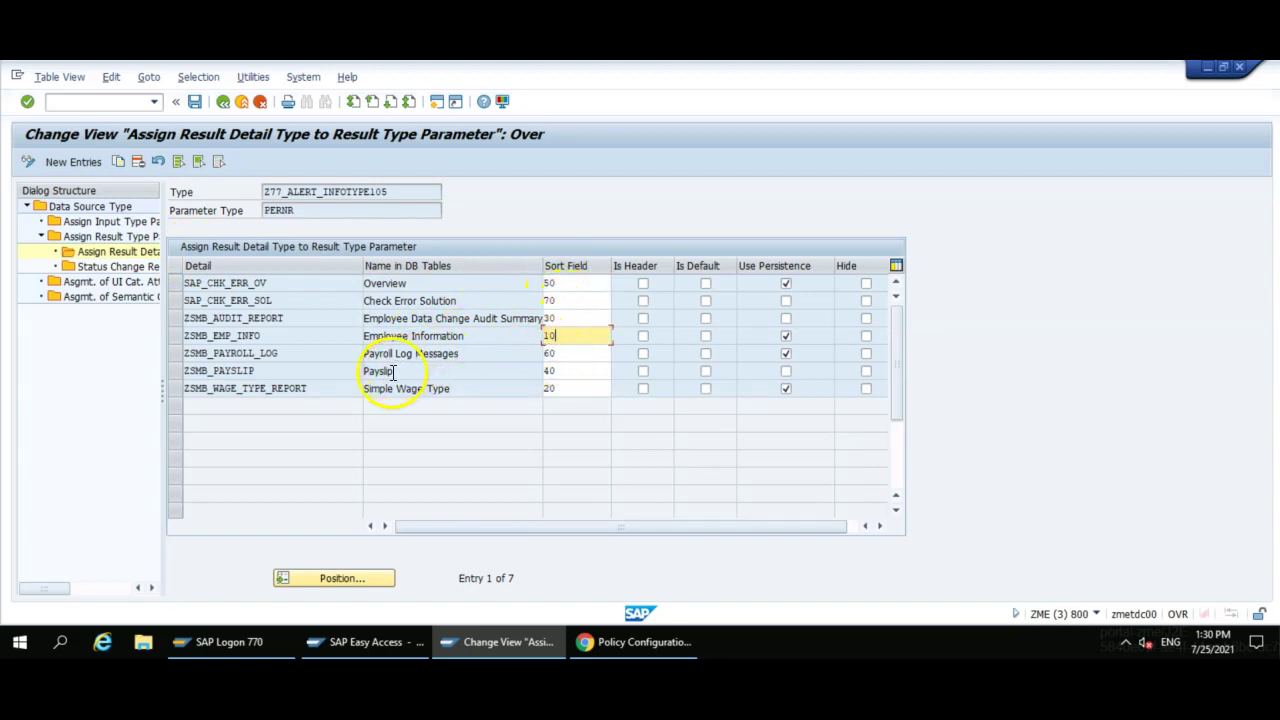
left_click(439, 388)
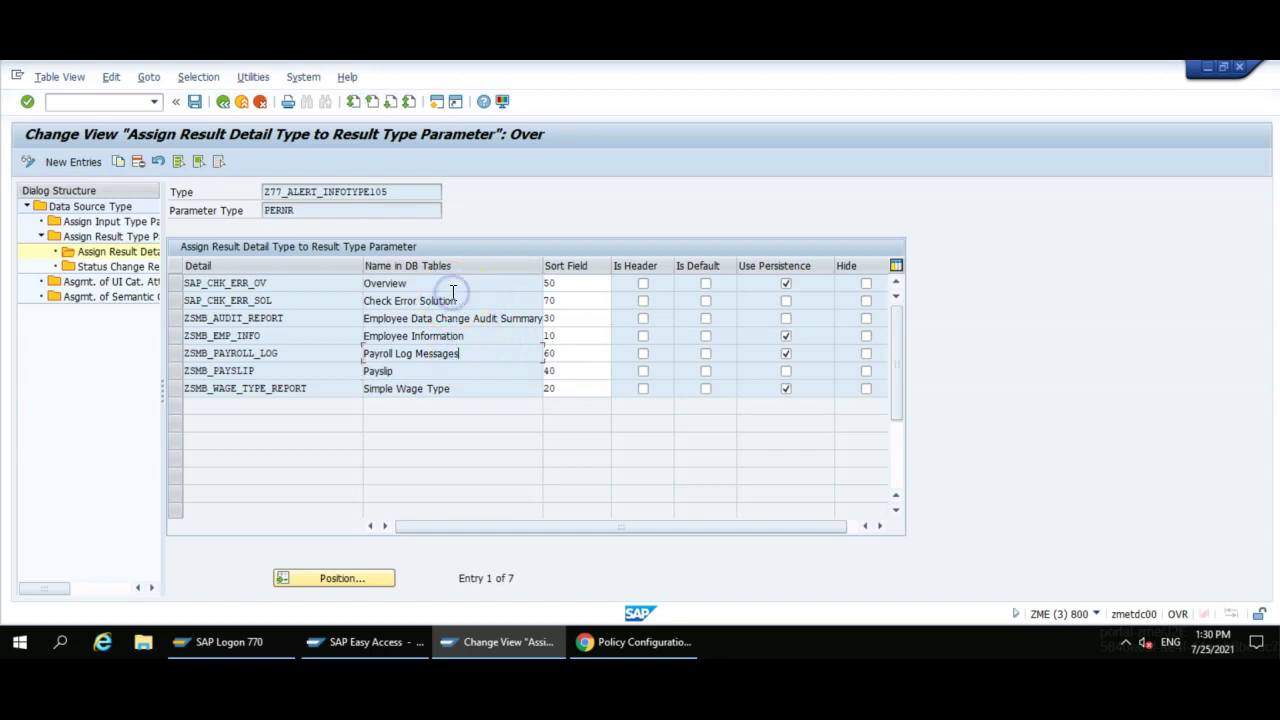
double_click(455, 300)
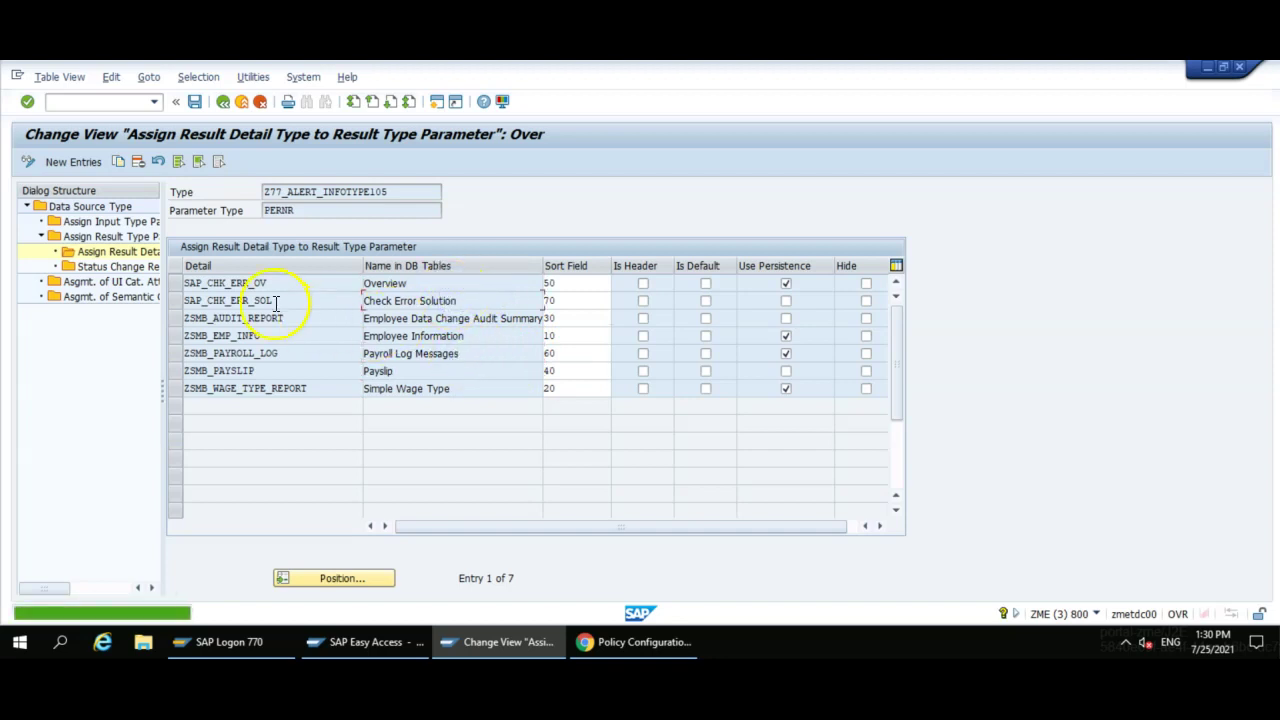
- Check the UI category attribute and semantic category assignments of Z77_ALERT_INFOTYPE105
double_click(100, 284)
left_click(88, 299)
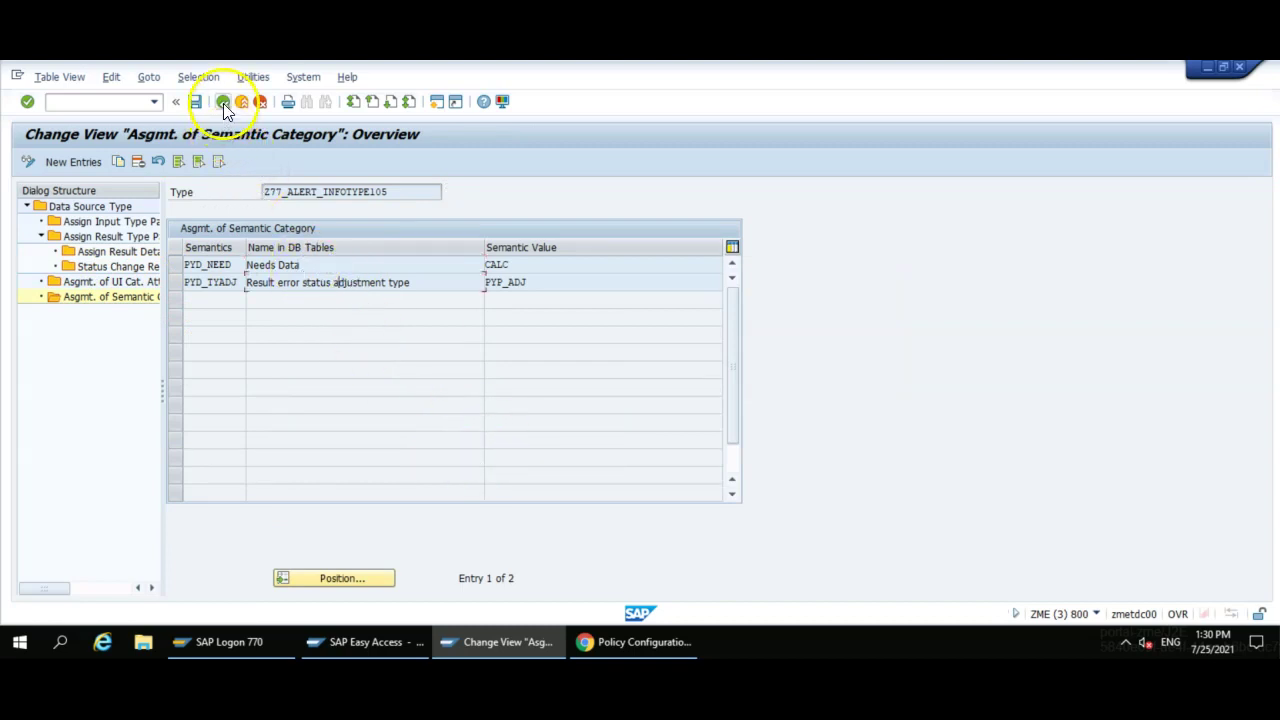
left_click_drag(392, 191, 187, 183)
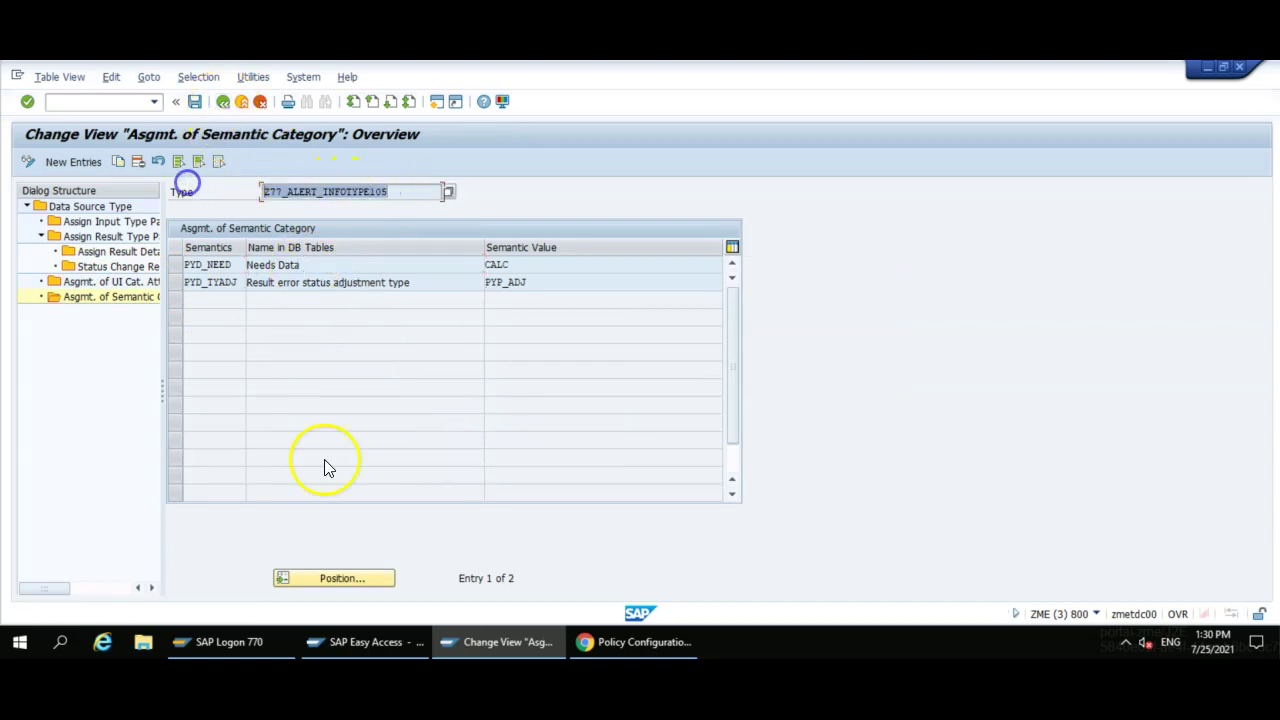
- Switch to the policy details in Chrome, highlight the Z77_ALERT_ACTIVE_EMPLOYEES validation rule, and return to the SAP session
left_click(603, 642)
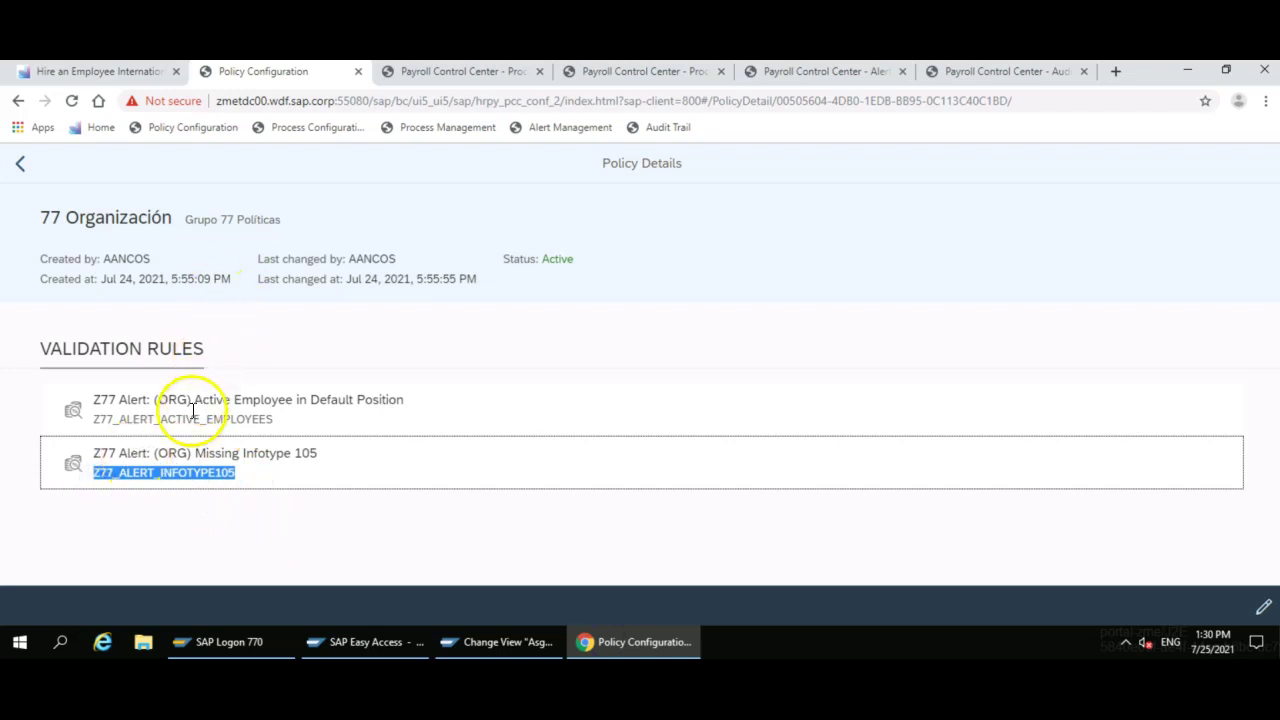
left_click_drag(272, 416, 95, 425)
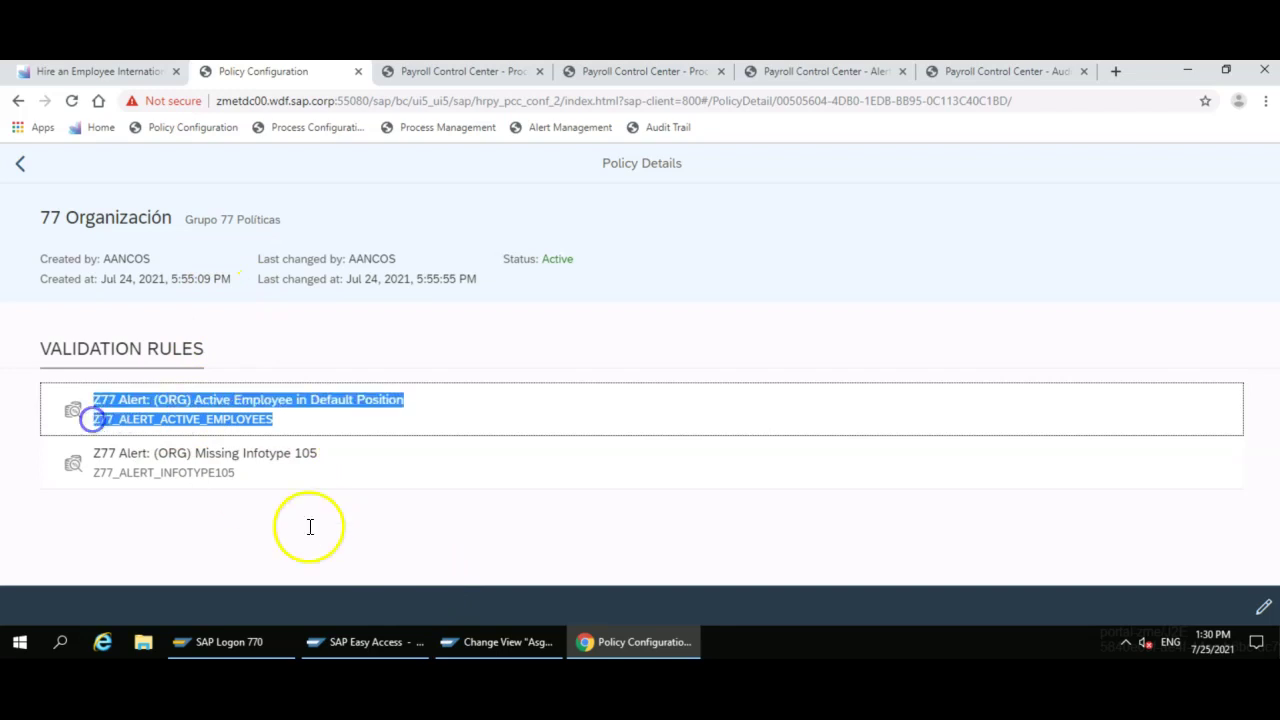
left_click(457, 632)
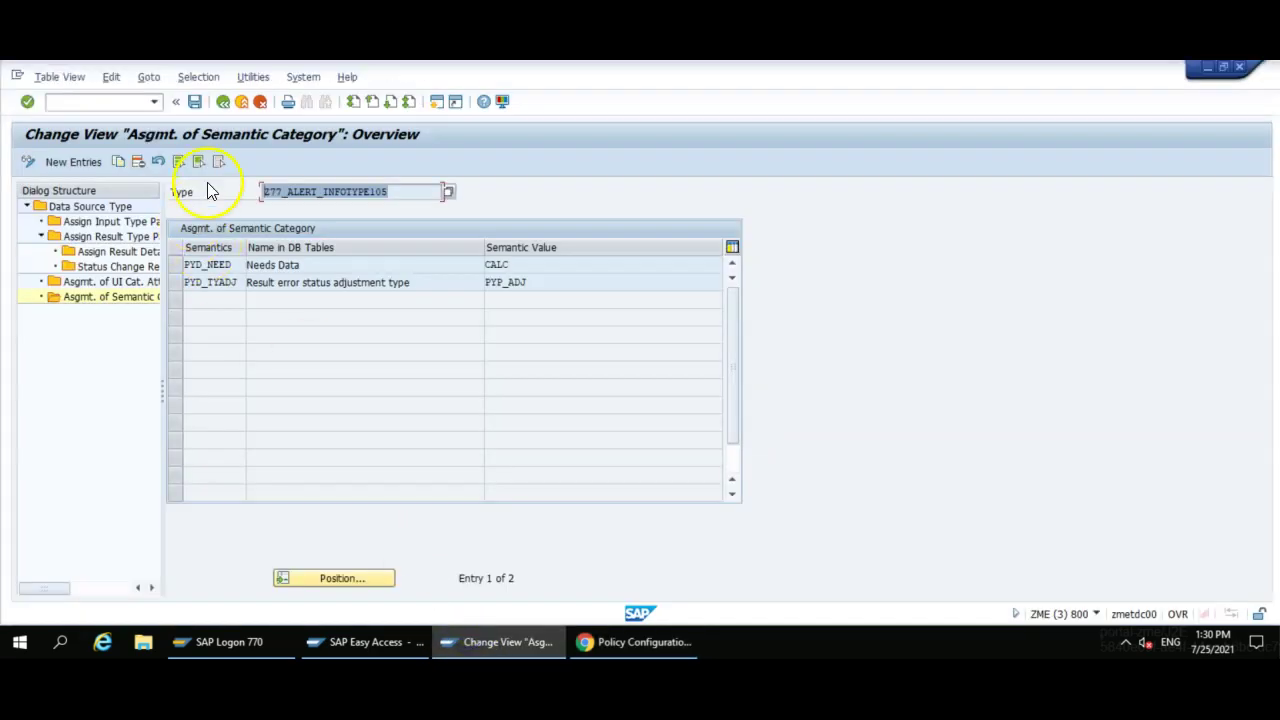
- Go back to the data source type list, select Z77_ALERT_ACTIVE_EMPLOYEES and open its input type parameter assignments
left_click(222, 103)
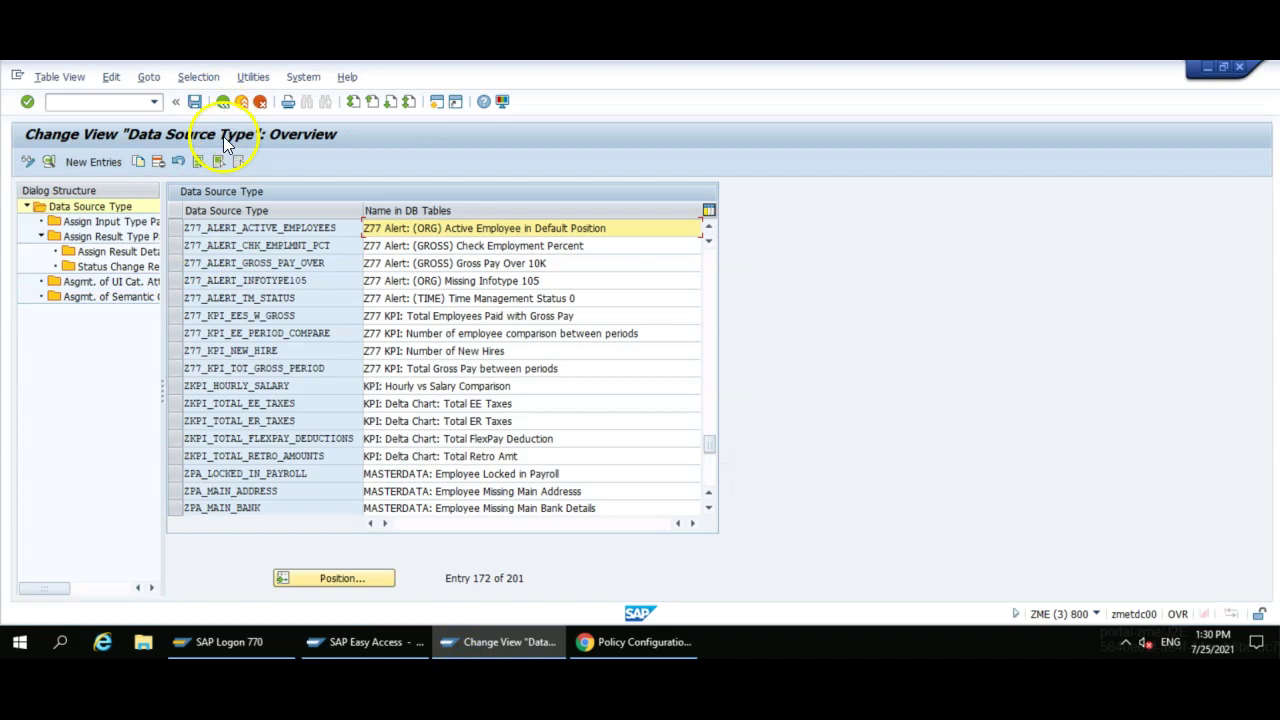
left_click(175, 232)
double_click(115, 221)
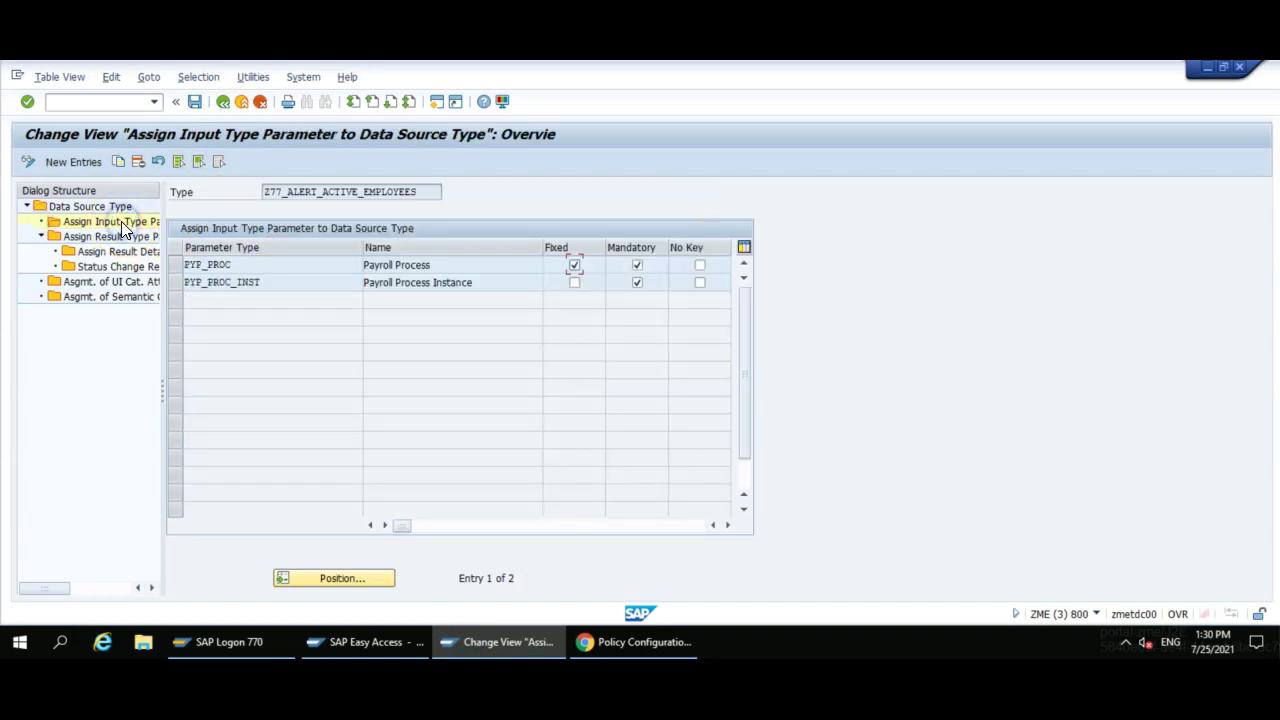
- Open the result type parameters of the active employees alert and display the result detail types of PERNR
double_click(114, 236)
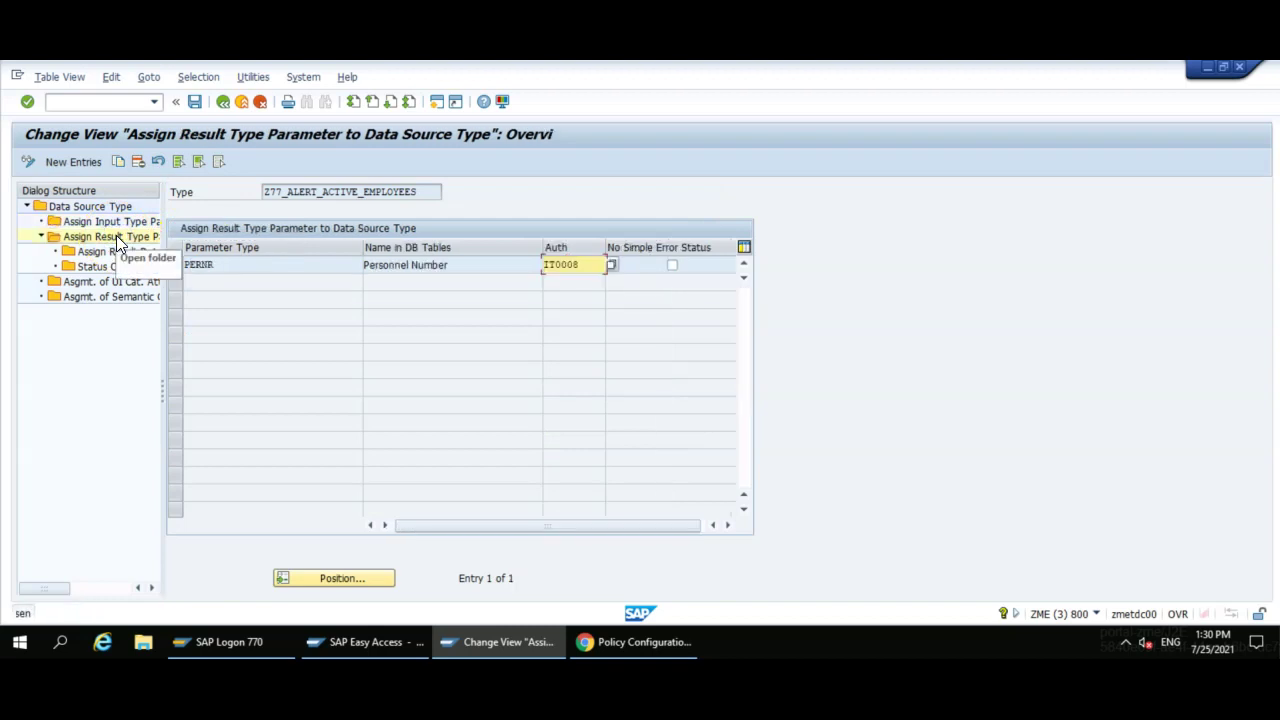
left_click(175, 264)
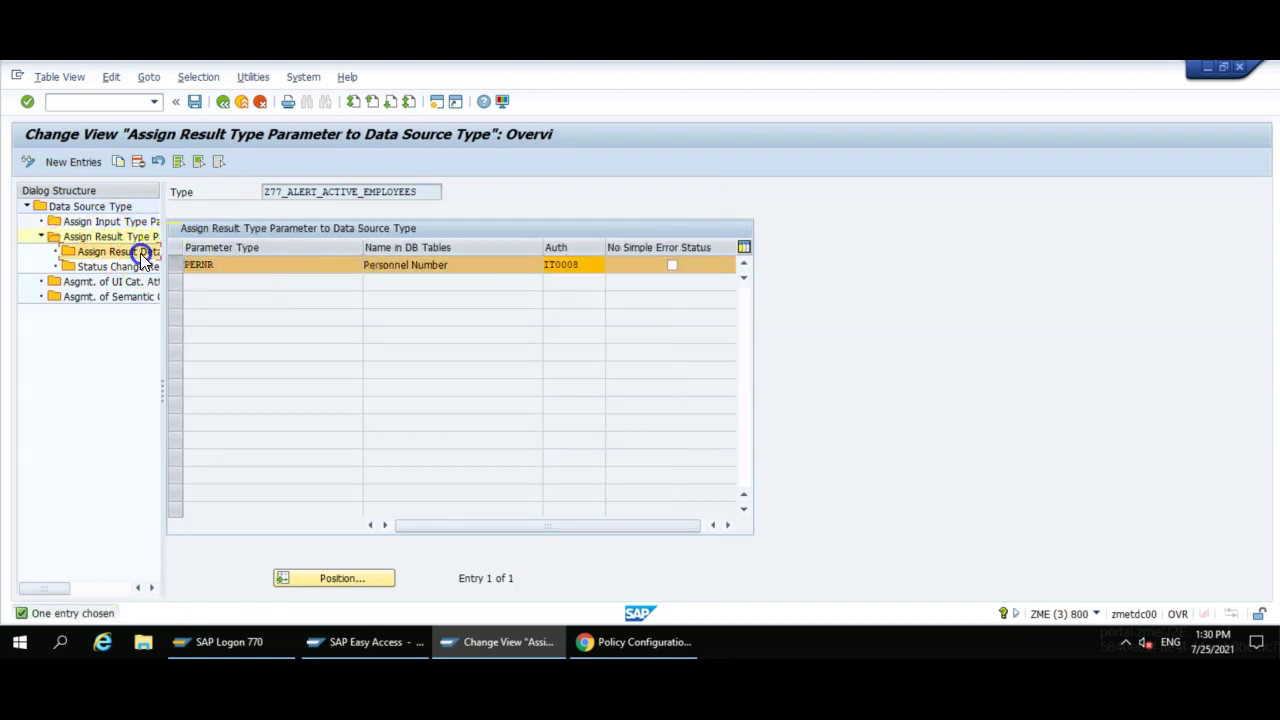
double_click(140, 252)
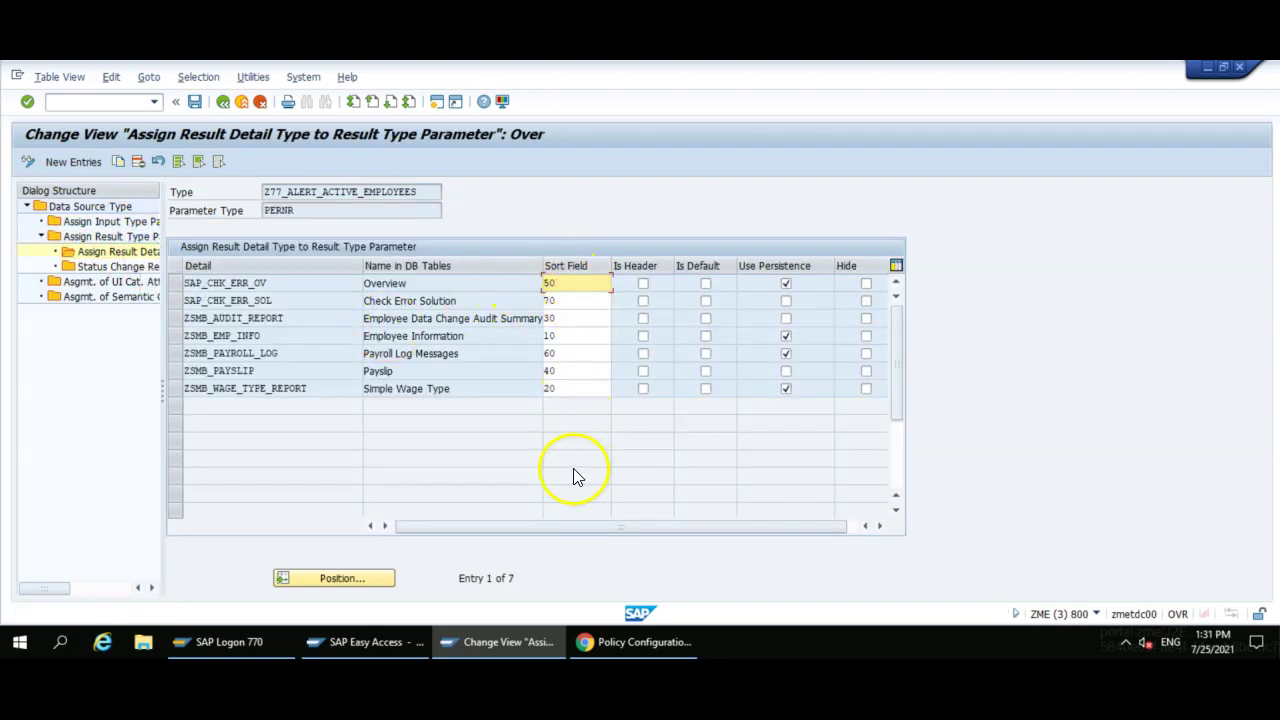
- Check the alert's UI category attribute and semantic category assignments, and leave the Create Data Source Types activity
left_click(97, 283)
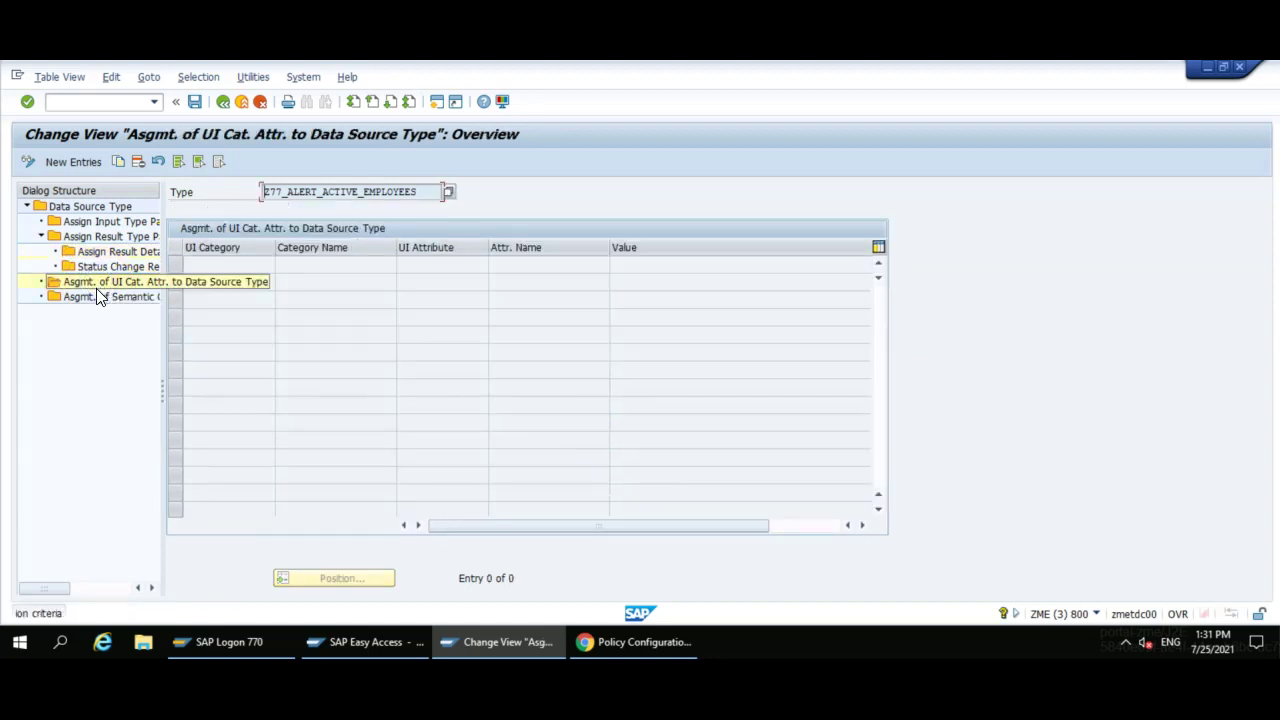
double_click(97, 297)
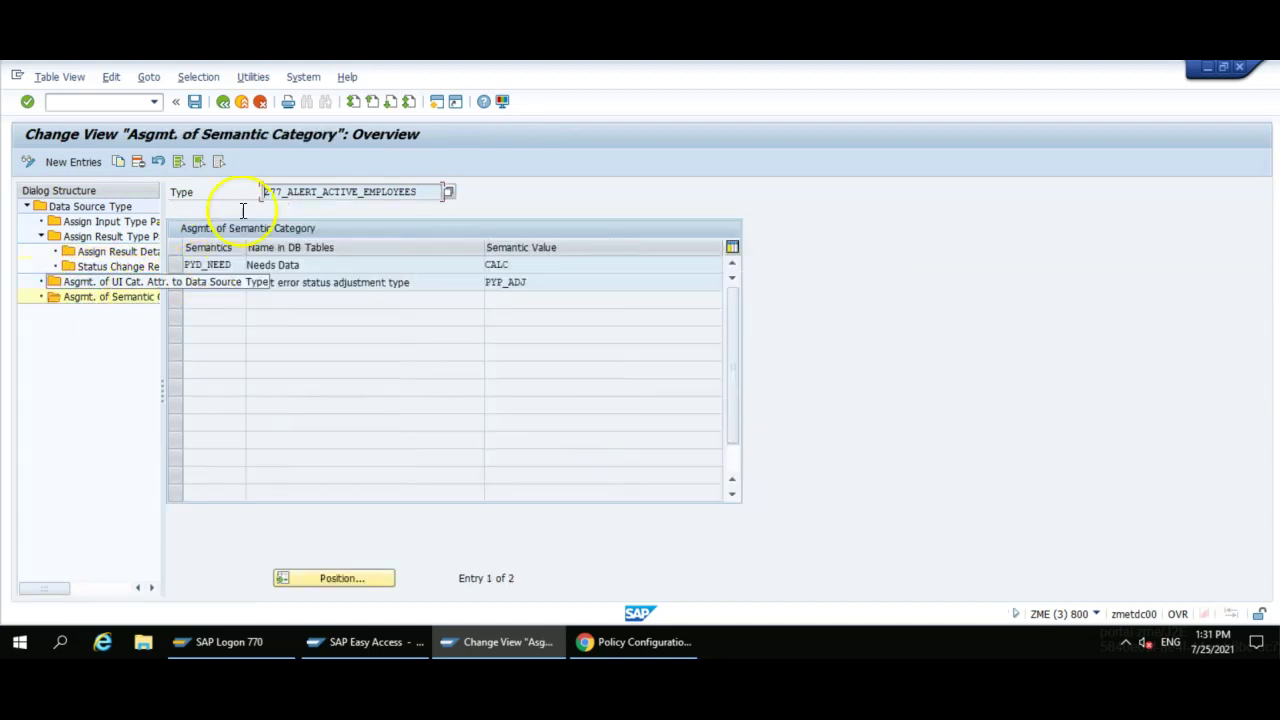
left_click(223, 102)
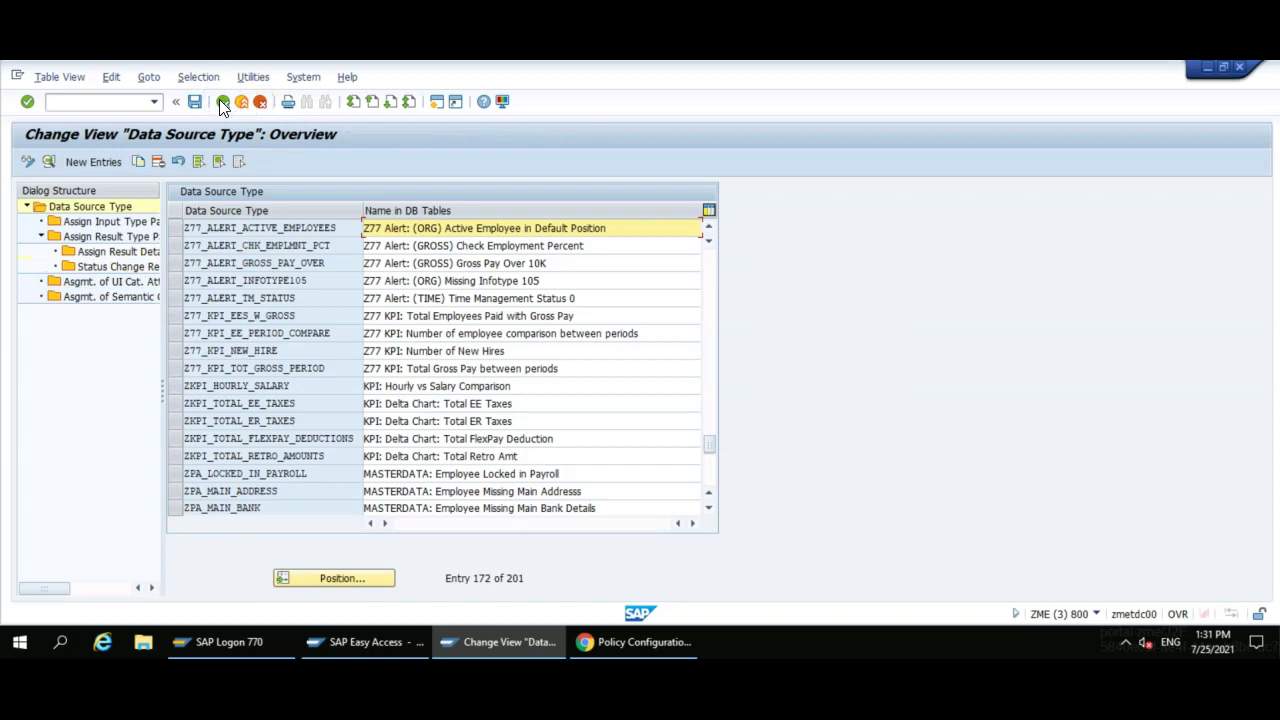
left_click(223, 102)
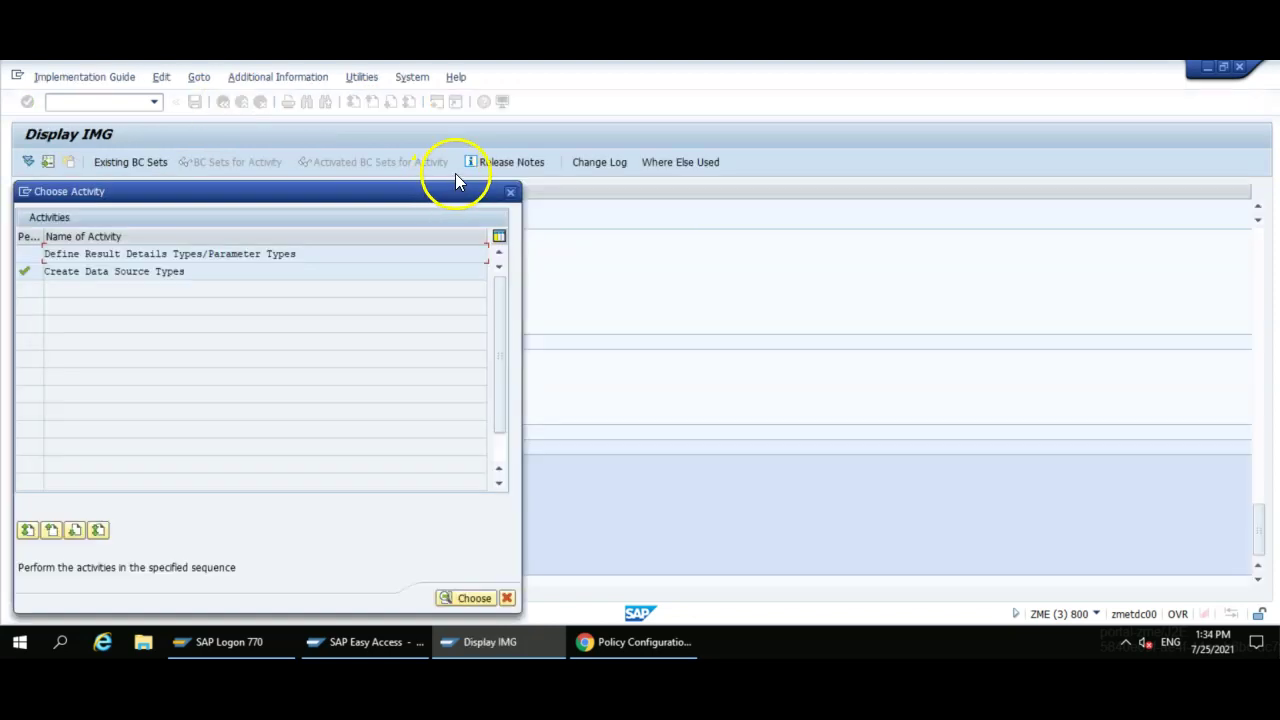
left_click(510, 192)
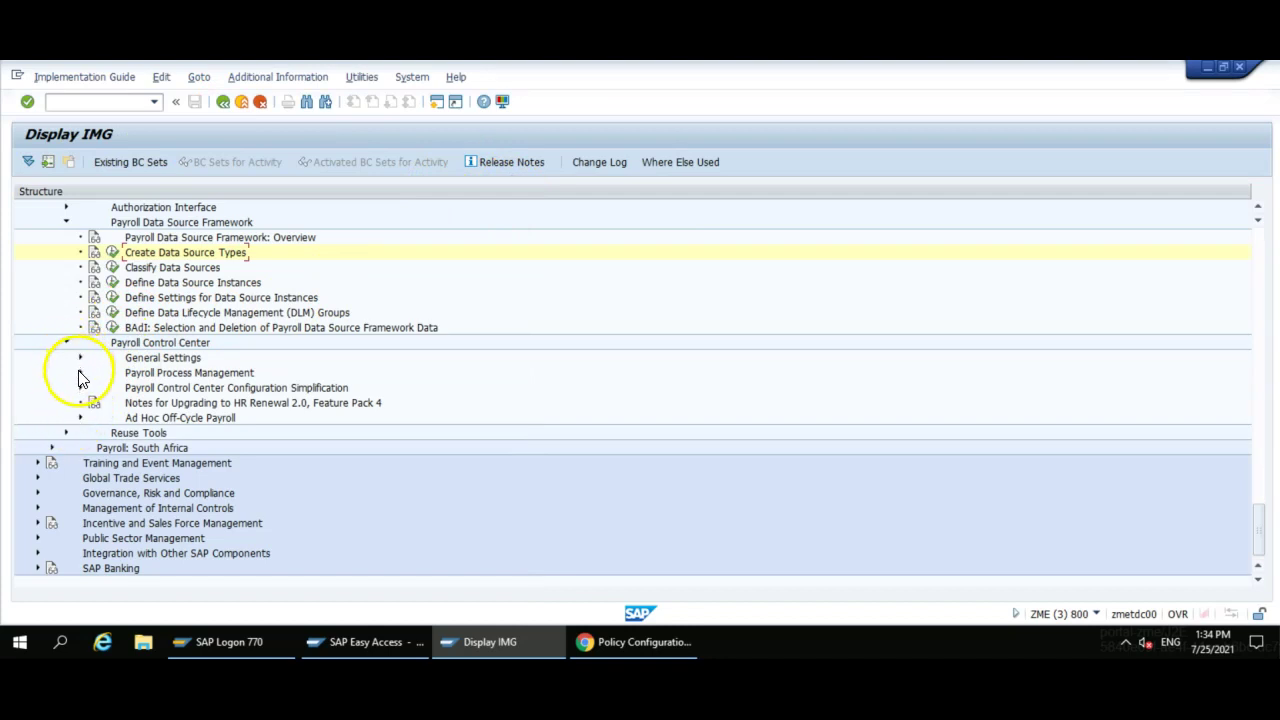
left_click(80, 373)
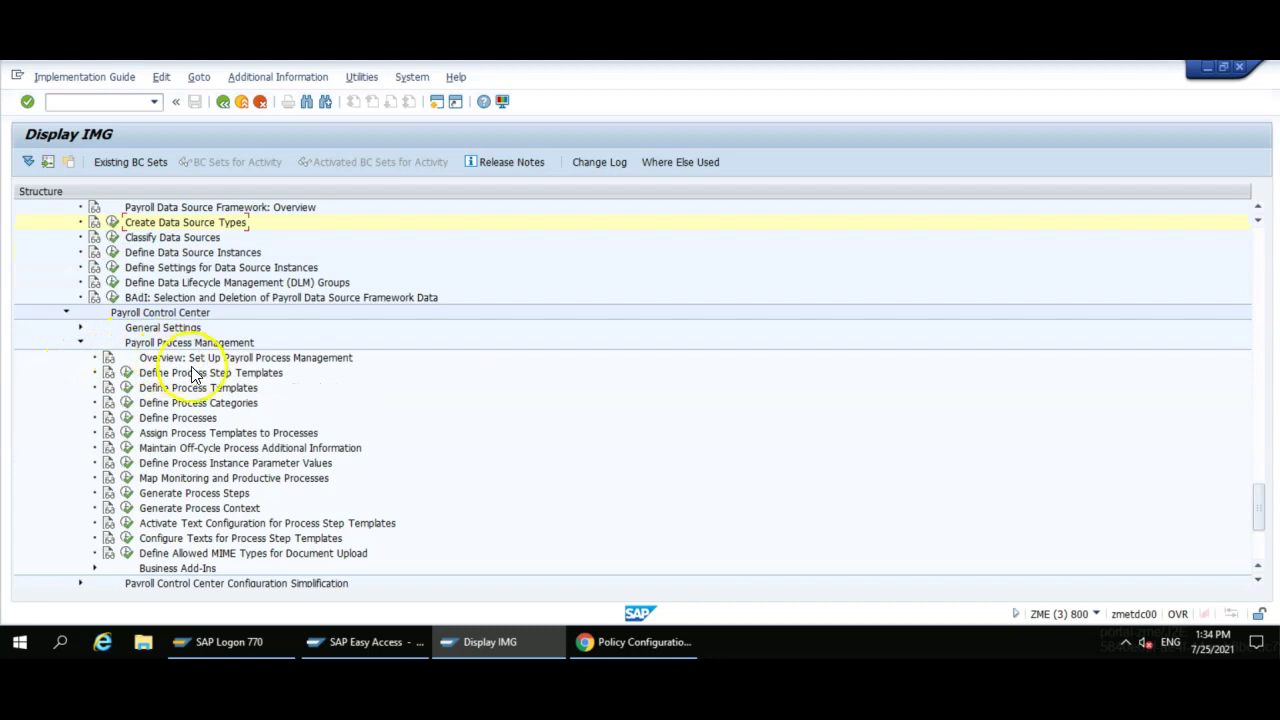
left_click(80, 328)
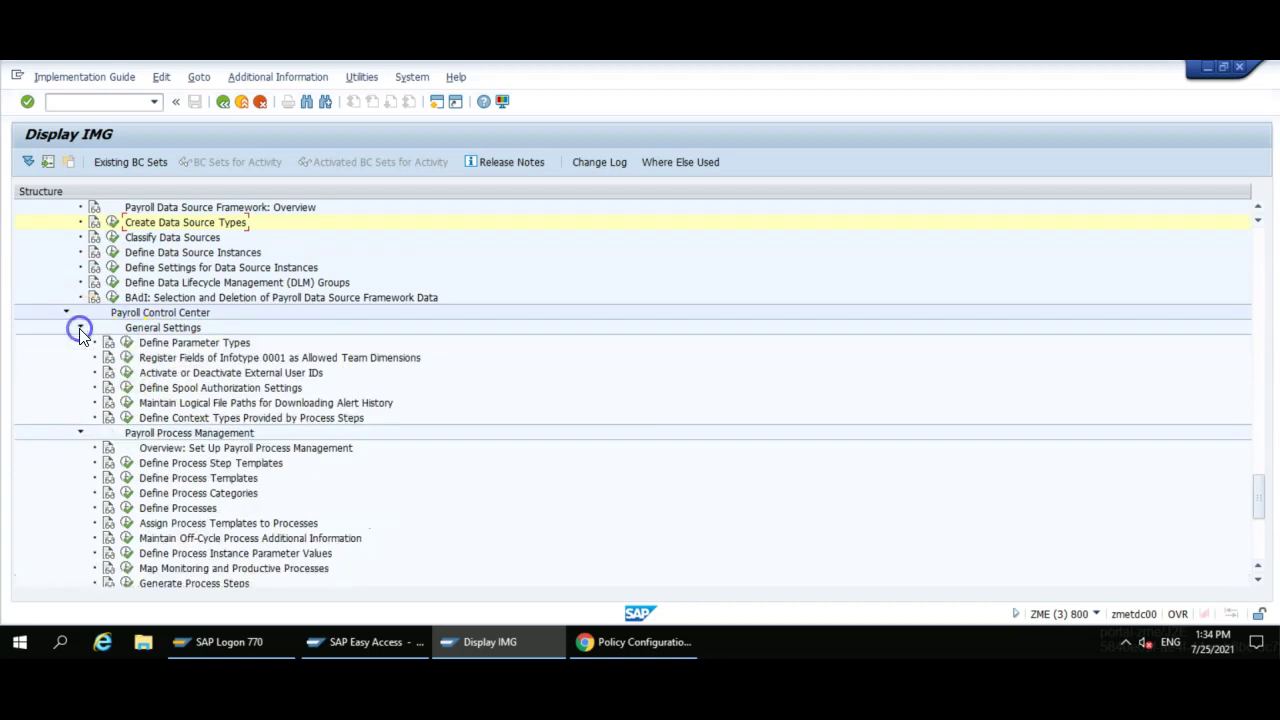
left_click(80, 328)
left_click(80, 343)
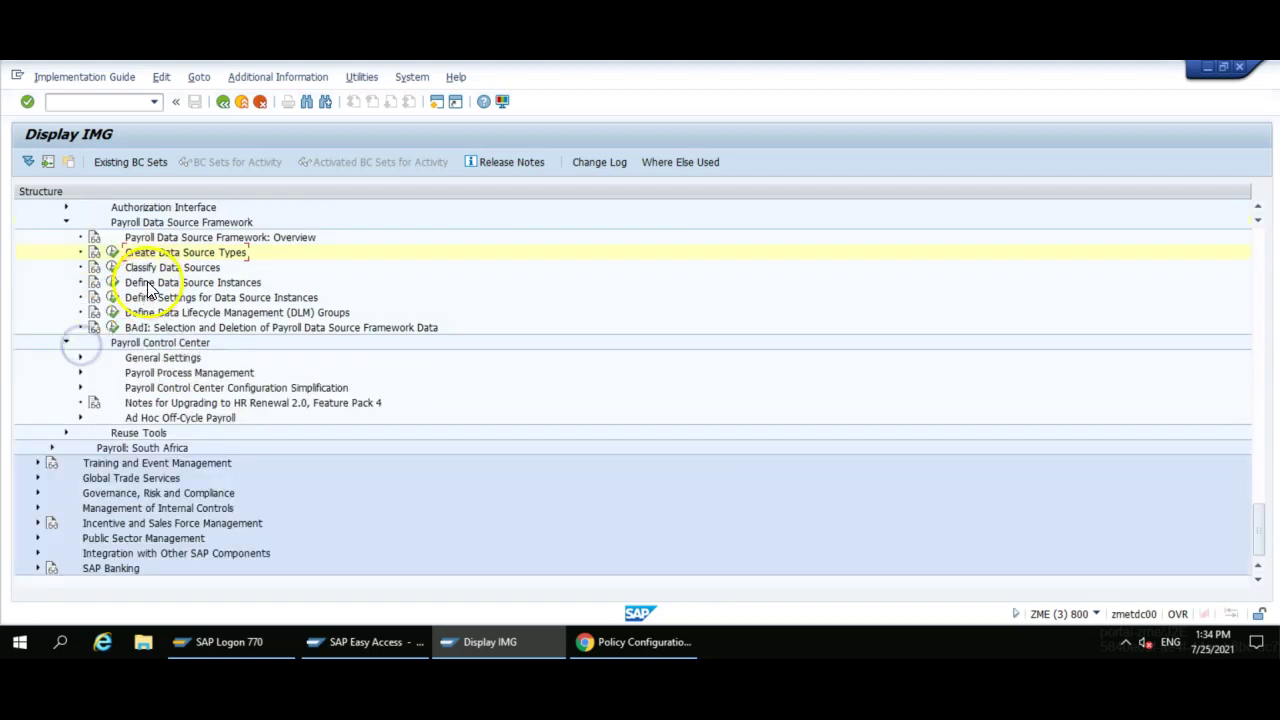
scroll(149, 290, "up", 1)
scroll(135, 300, "down", 1)
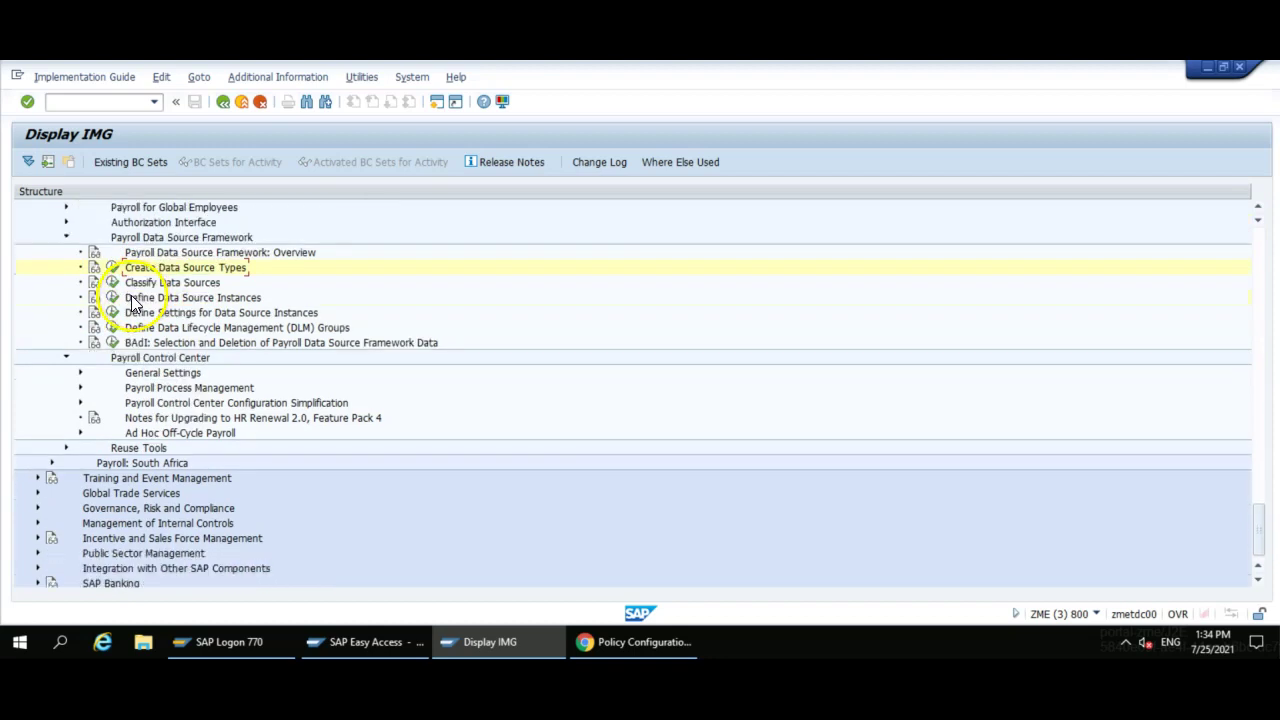
- Expand Payroll Control Center Configuration Simplification and open the Define Policy Types activity
left_click(80, 403)
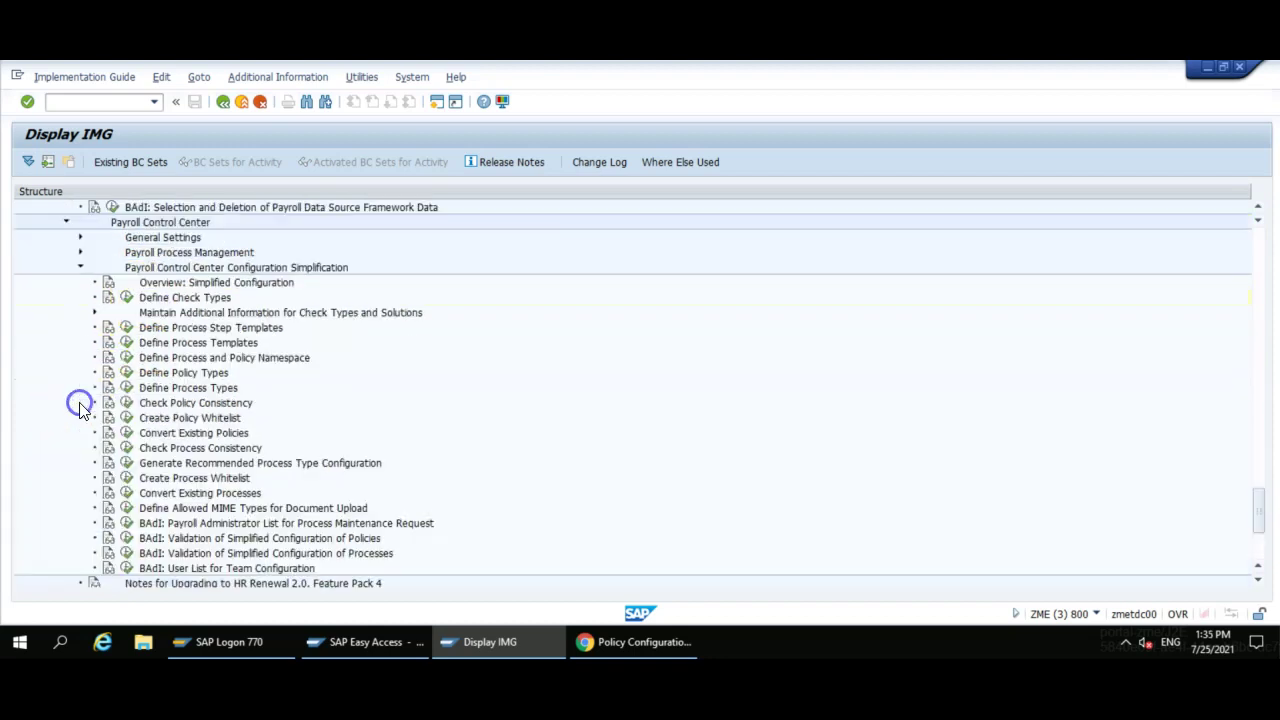
left_click(200, 376)
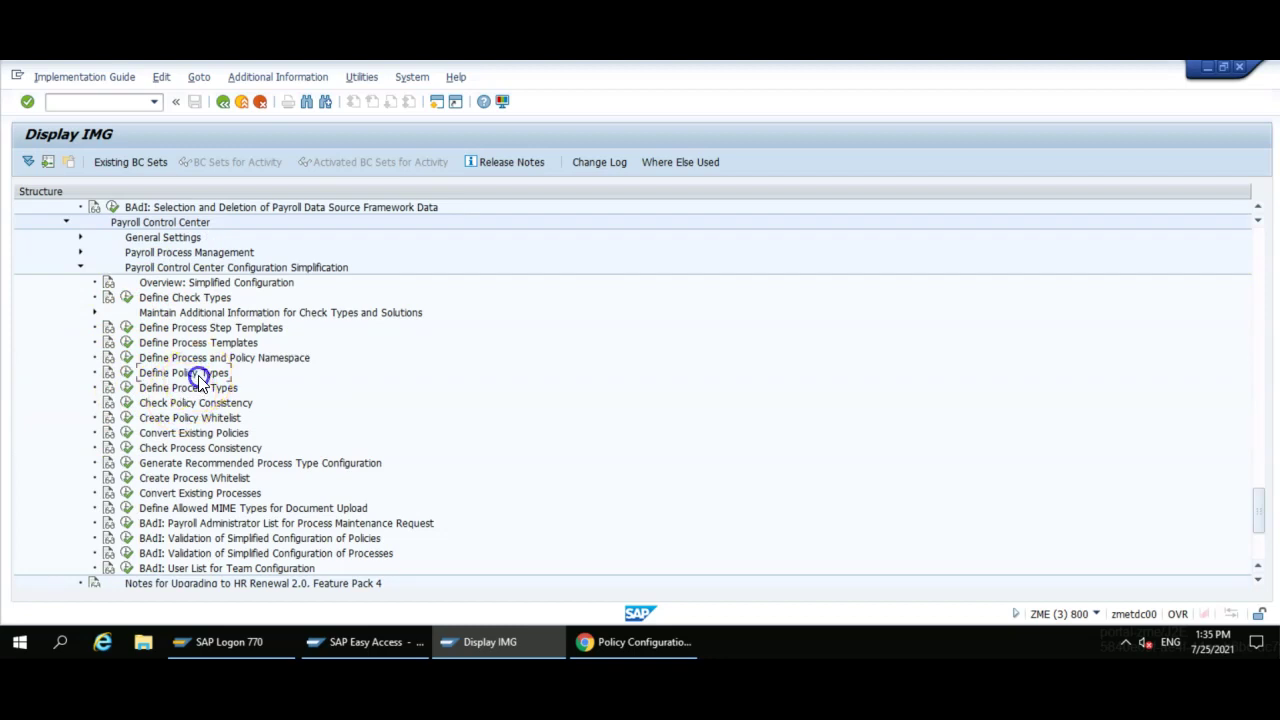
left_click(126, 372)
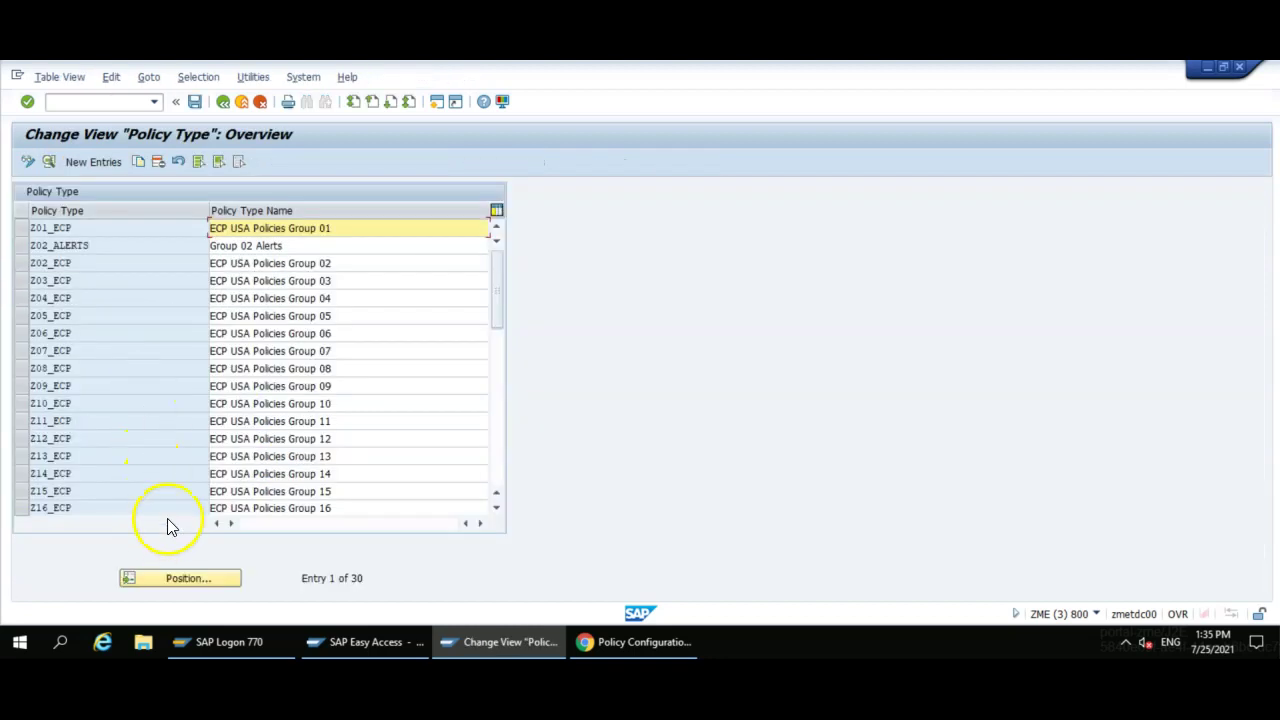
- Create a new policy type keyed Z77_ plus the user name, and name it Ejemplo followed by the user name
left_click(96, 165)
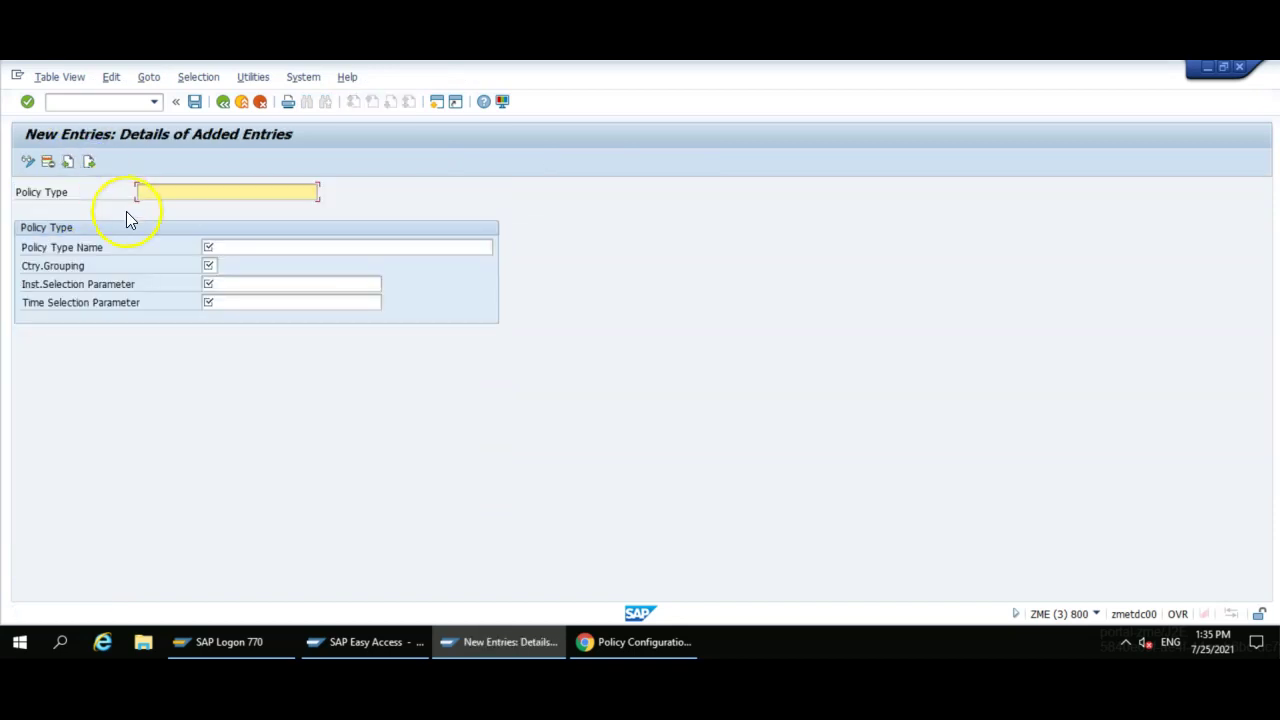
type("Z")
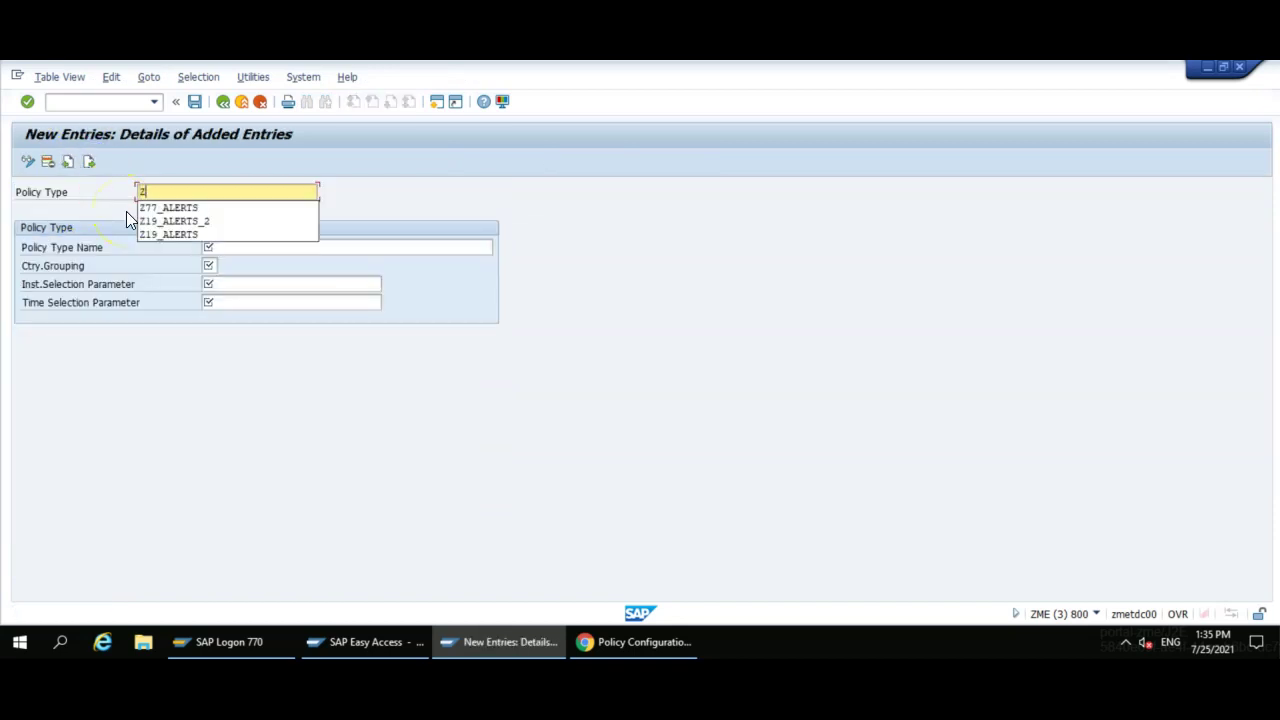
type("77_AANCOS")
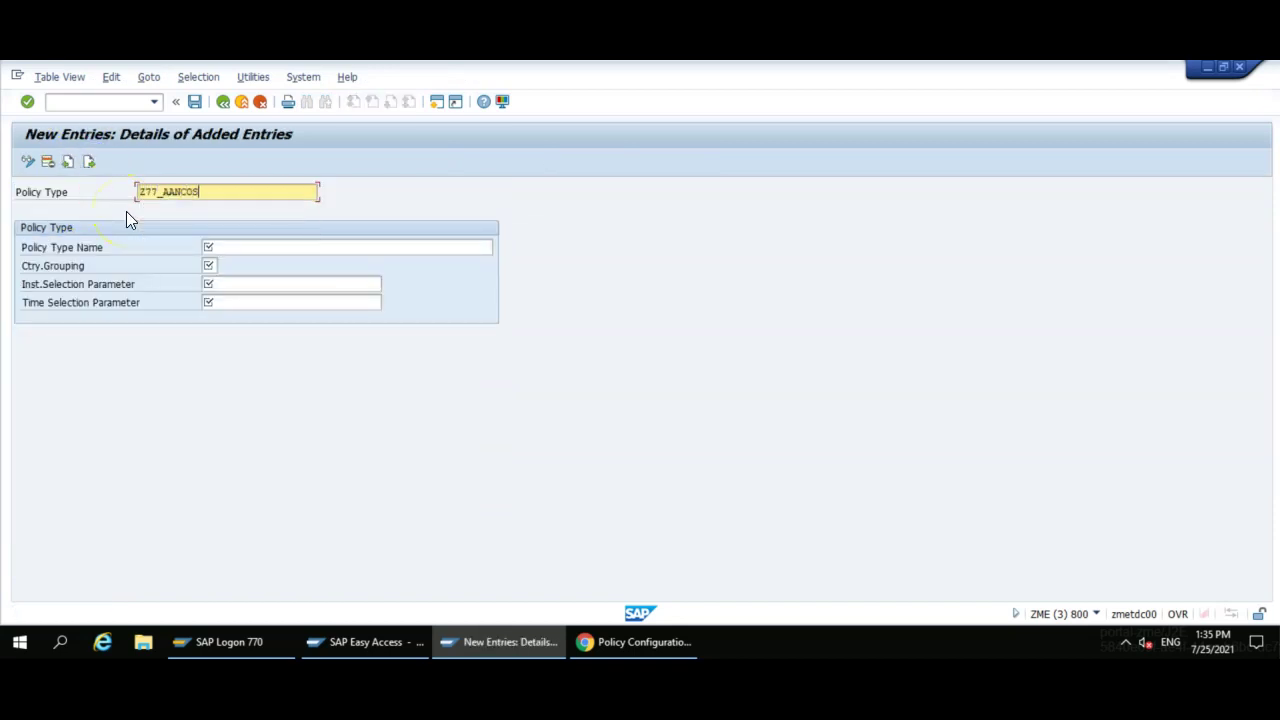
key("Tab")
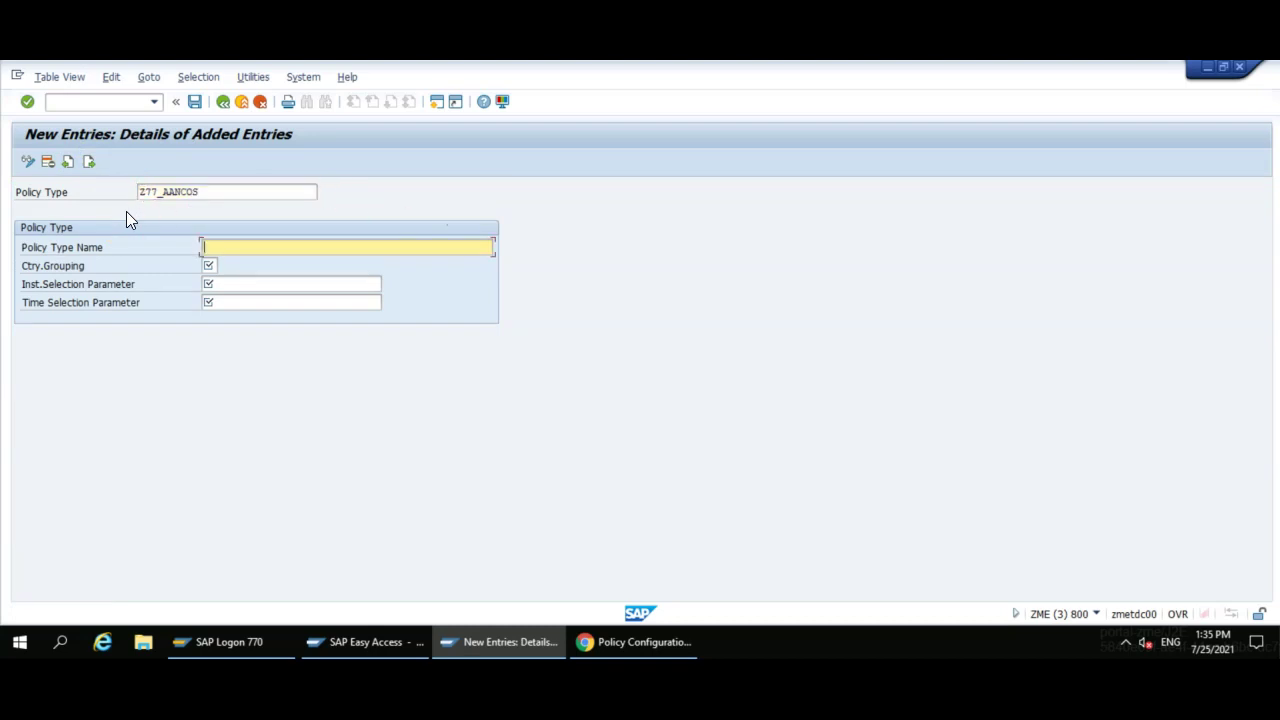
type("Ejemplo AAnd")
type("os")
- Set country grouping 99, instance selection parameter ABKRS and time selection parameter PERIOD, and save the policy type to a customizing request
left_click(209, 264)
type("99")
key("Tab")
key("Tab")
key("shift+Tab")
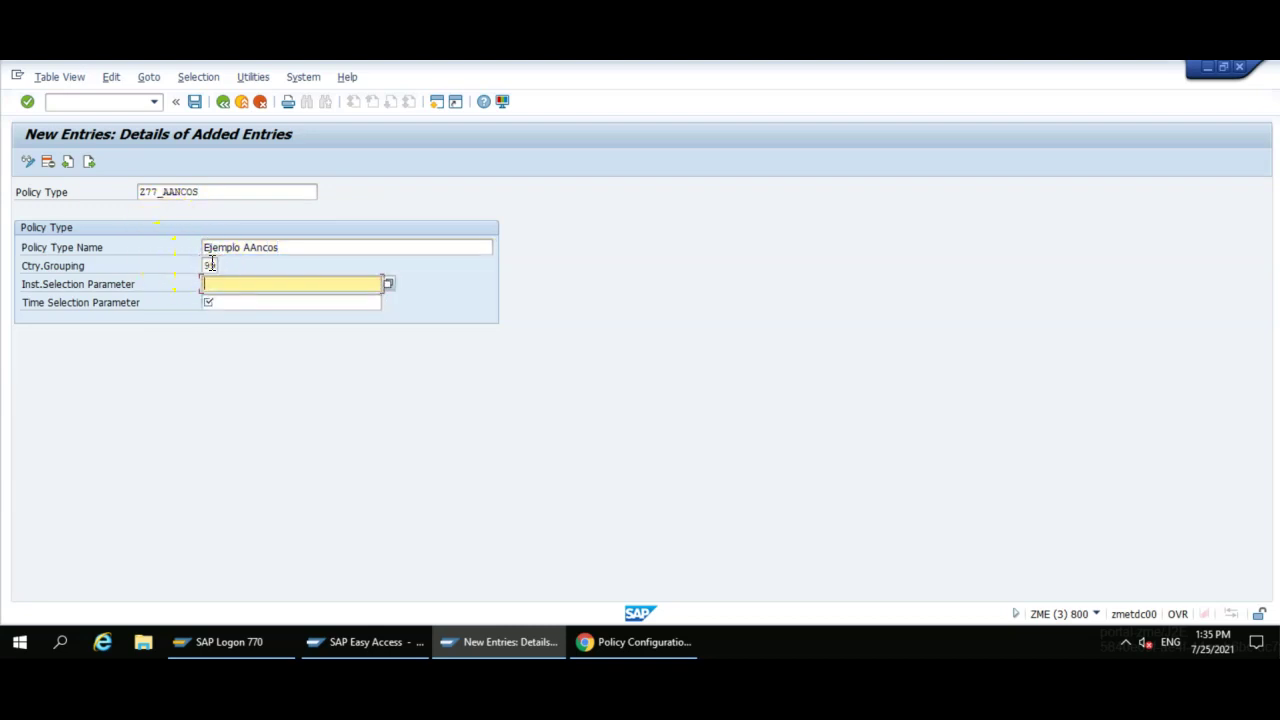
type("ABKRS")
key("Tab")
type("PERIOD")
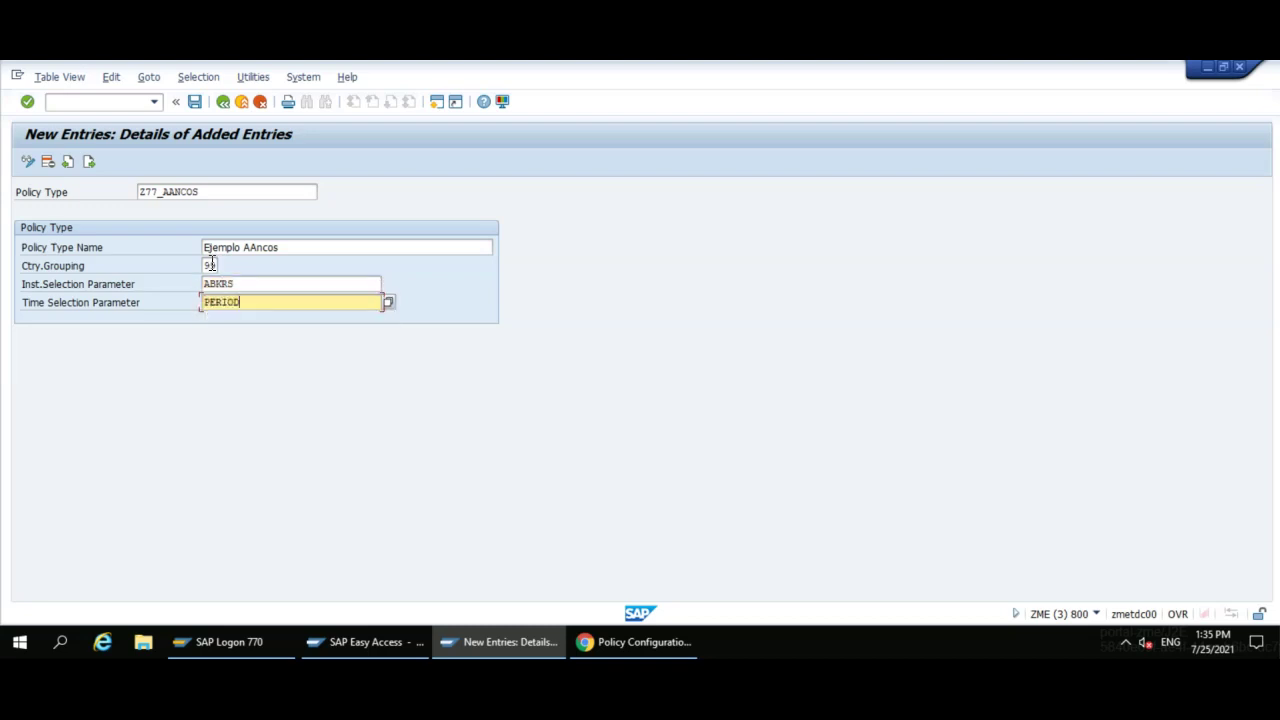
left_click(193, 102)
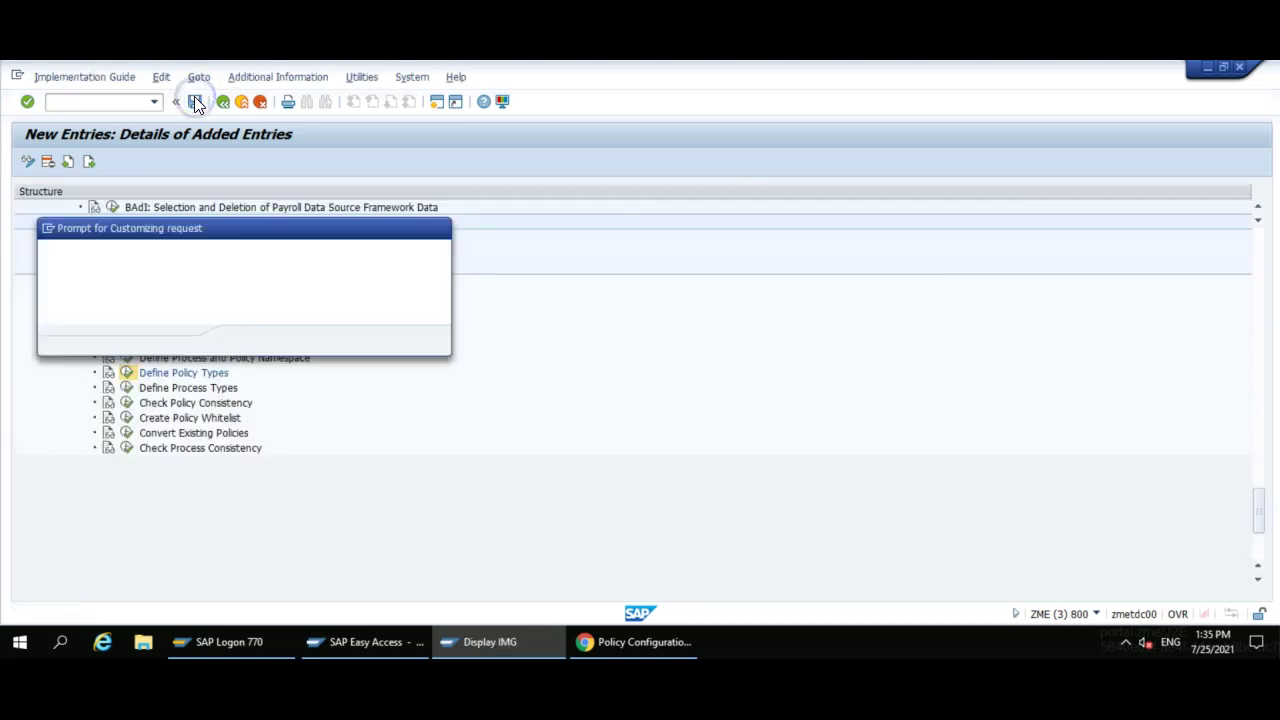
left_click(247, 341)
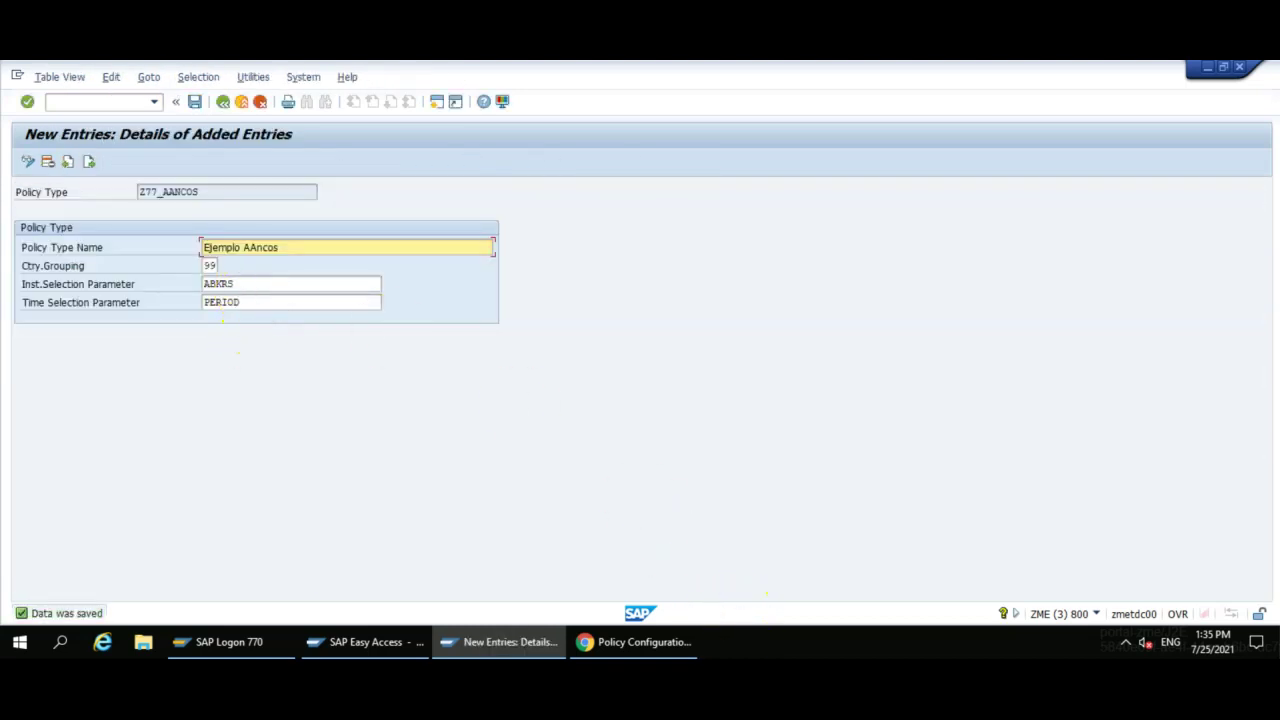
- Switch to the browser's Policy Configuration app and create a policy of the new Ejemplo type, named 77 Ejemplo plus the user name
left_click(589, 639)
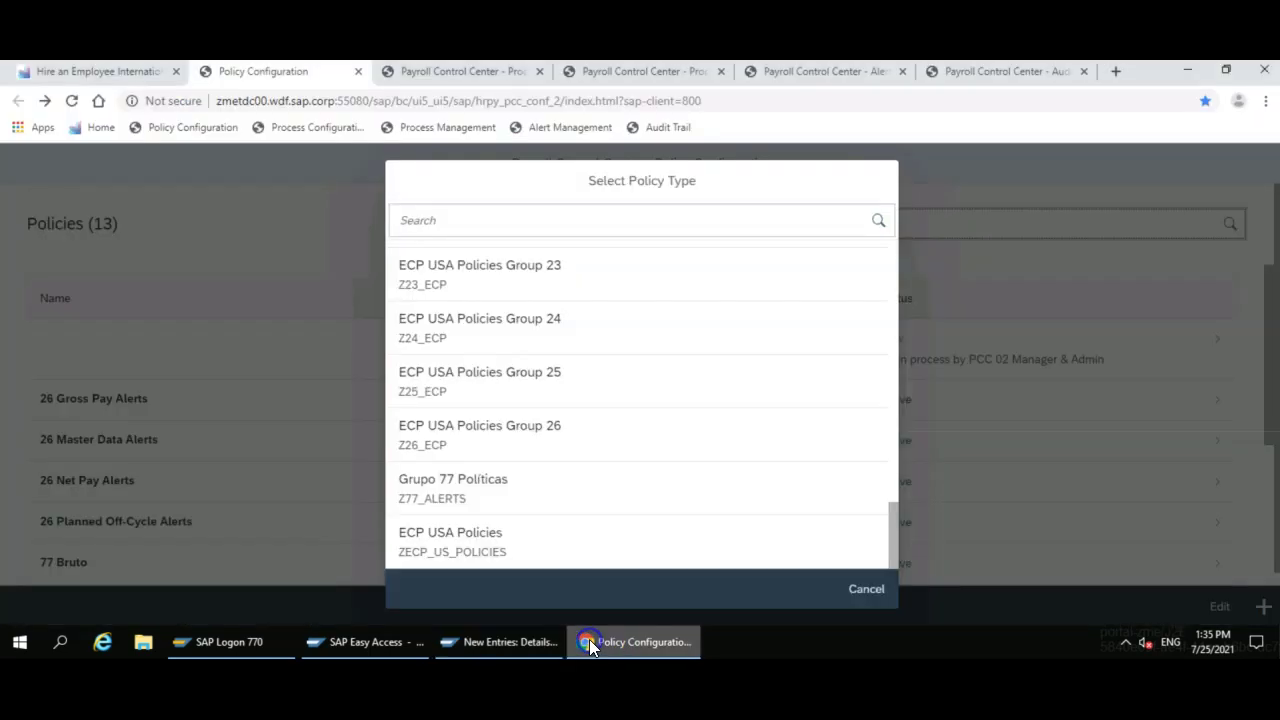
left_click(850, 591)
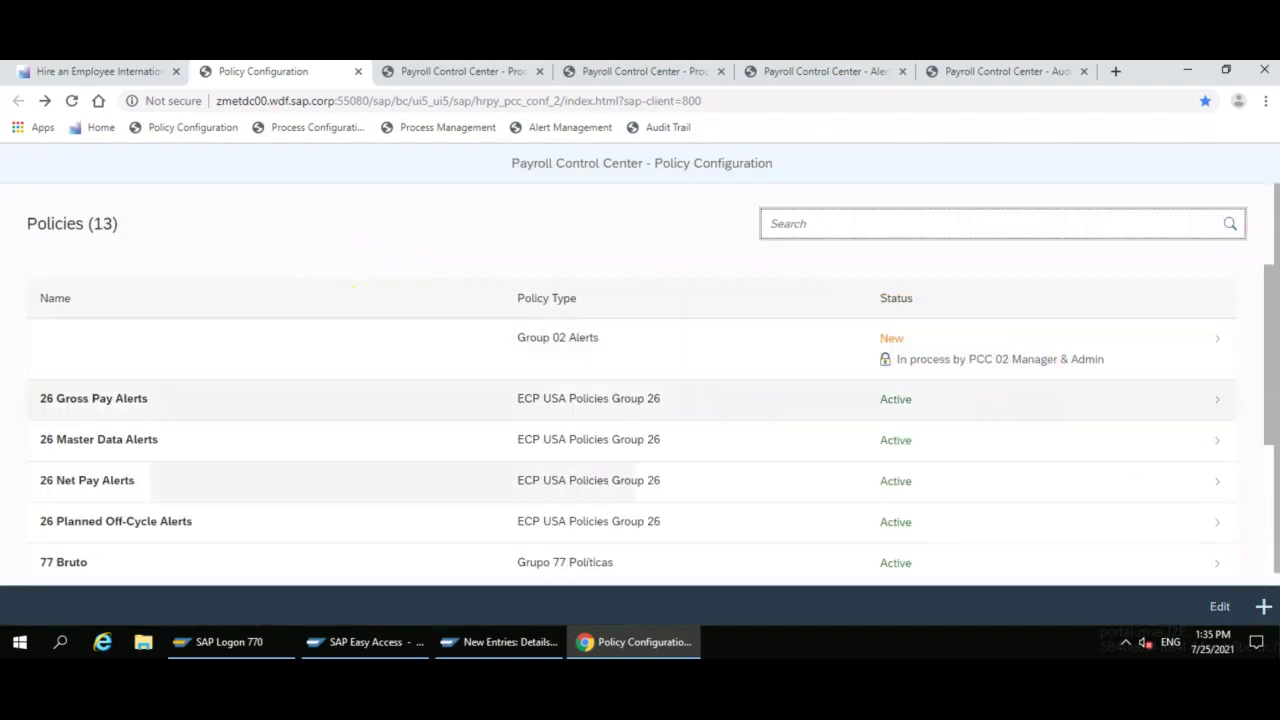
left_click(1262, 607)
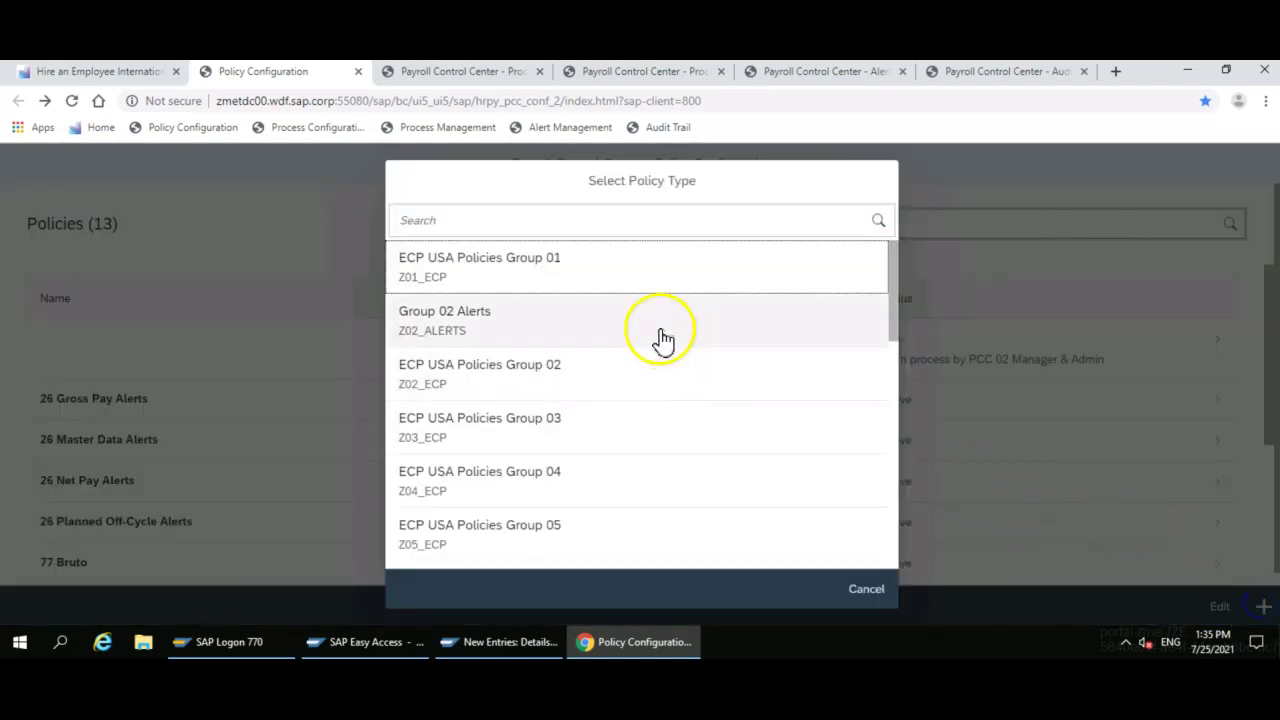
scroll(662, 336, "down", 7)
scroll(665, 335, "down", 5)
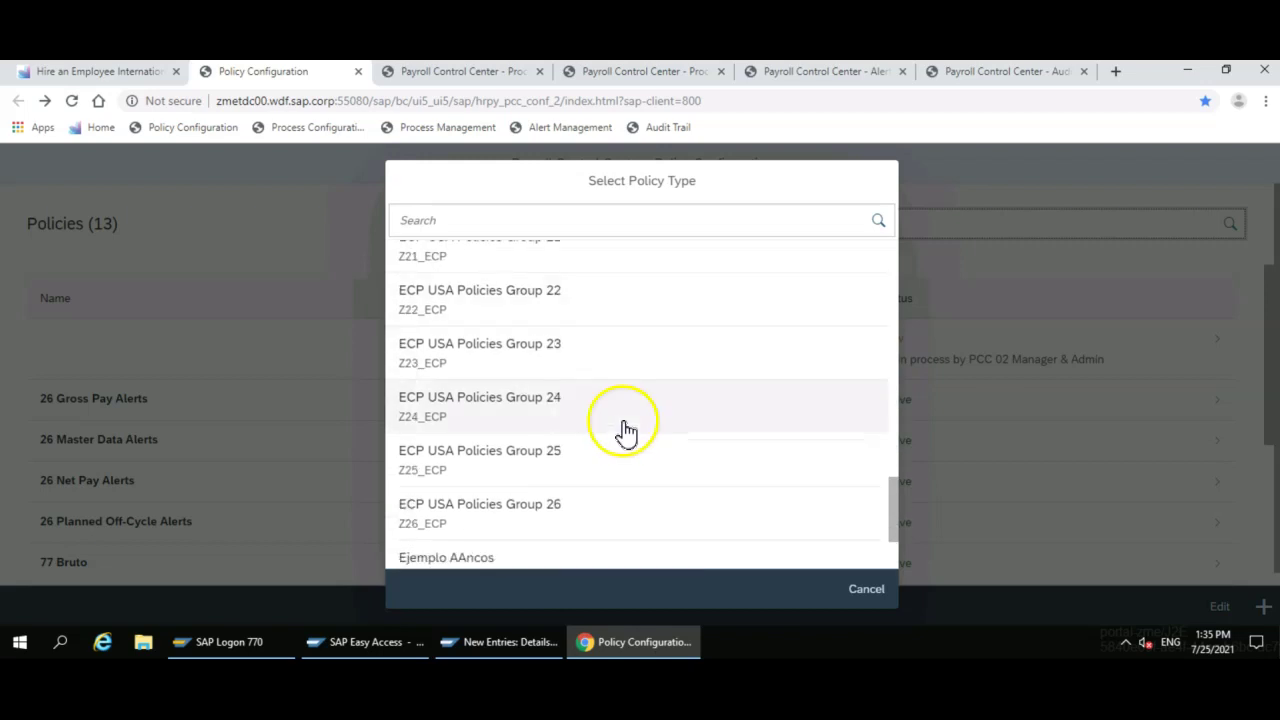
left_click(516, 436)
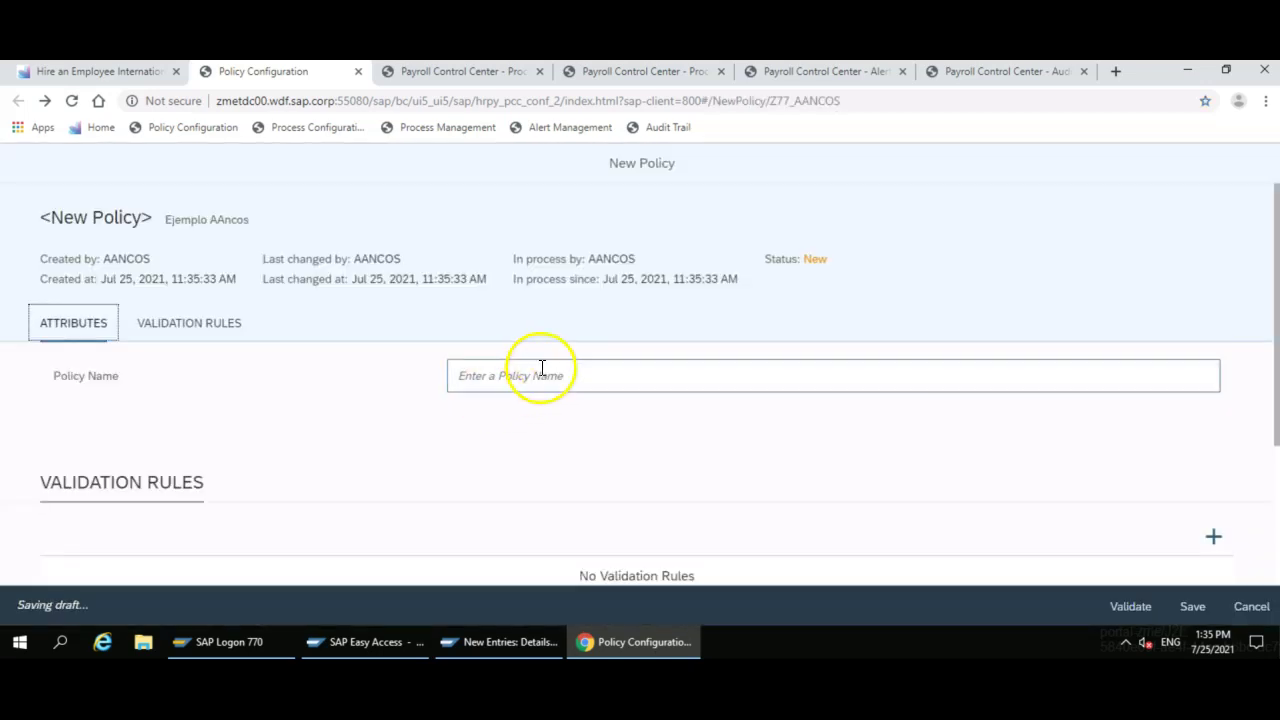
left_click(540, 368)
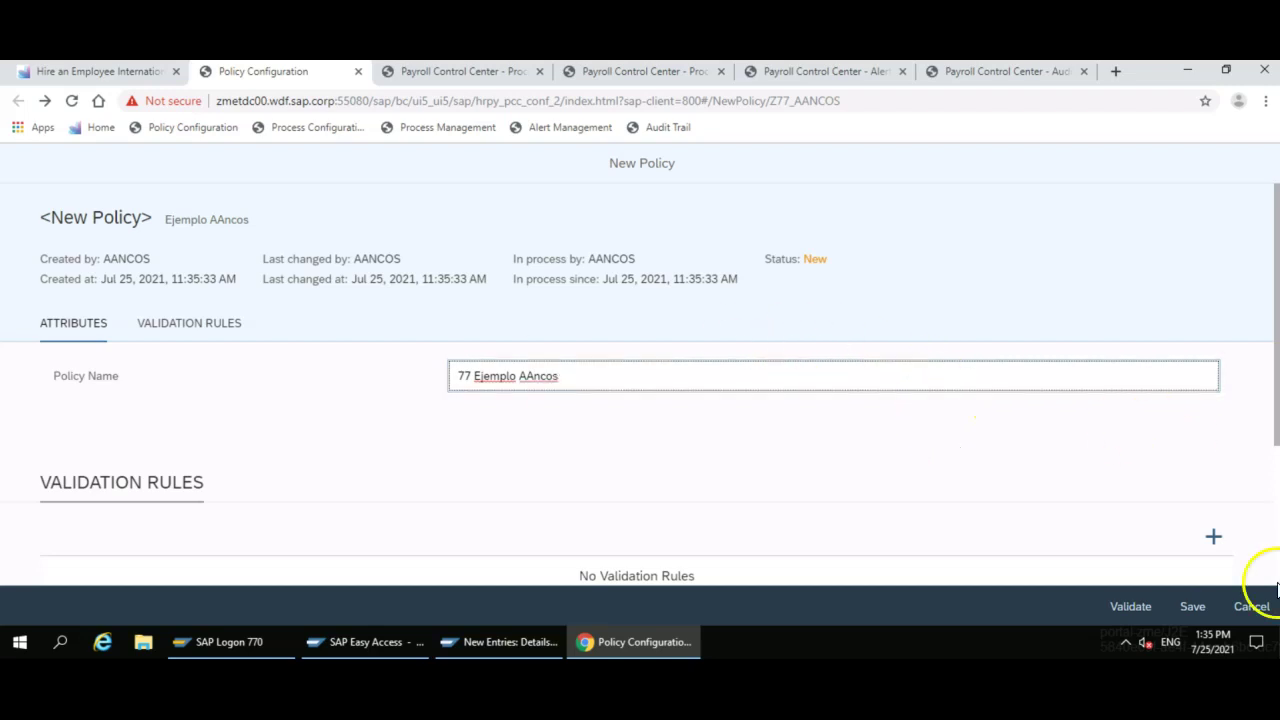
- Add the Z77 validation rules Active Employee in Default Position and Missing Infotype 105 to the policy, validate it and save it
left_click(1211, 533)
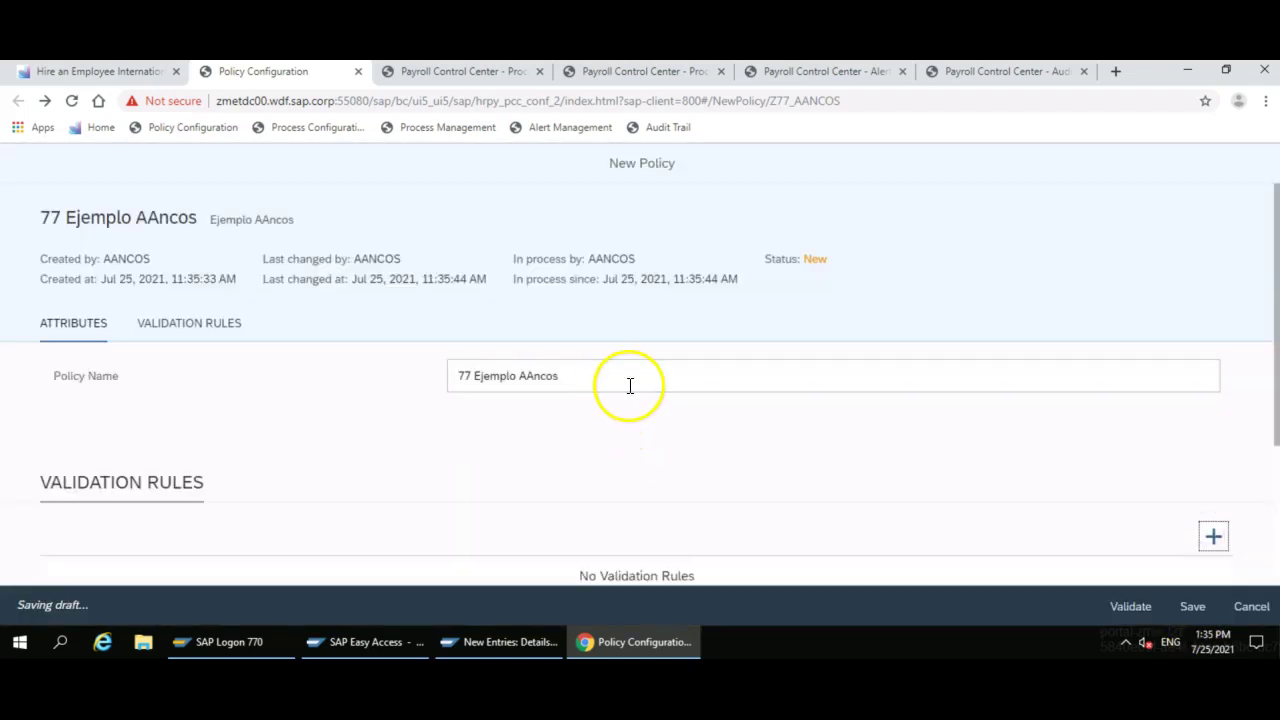
scroll(630, 385, "down", 2)
left_click(1211, 370)
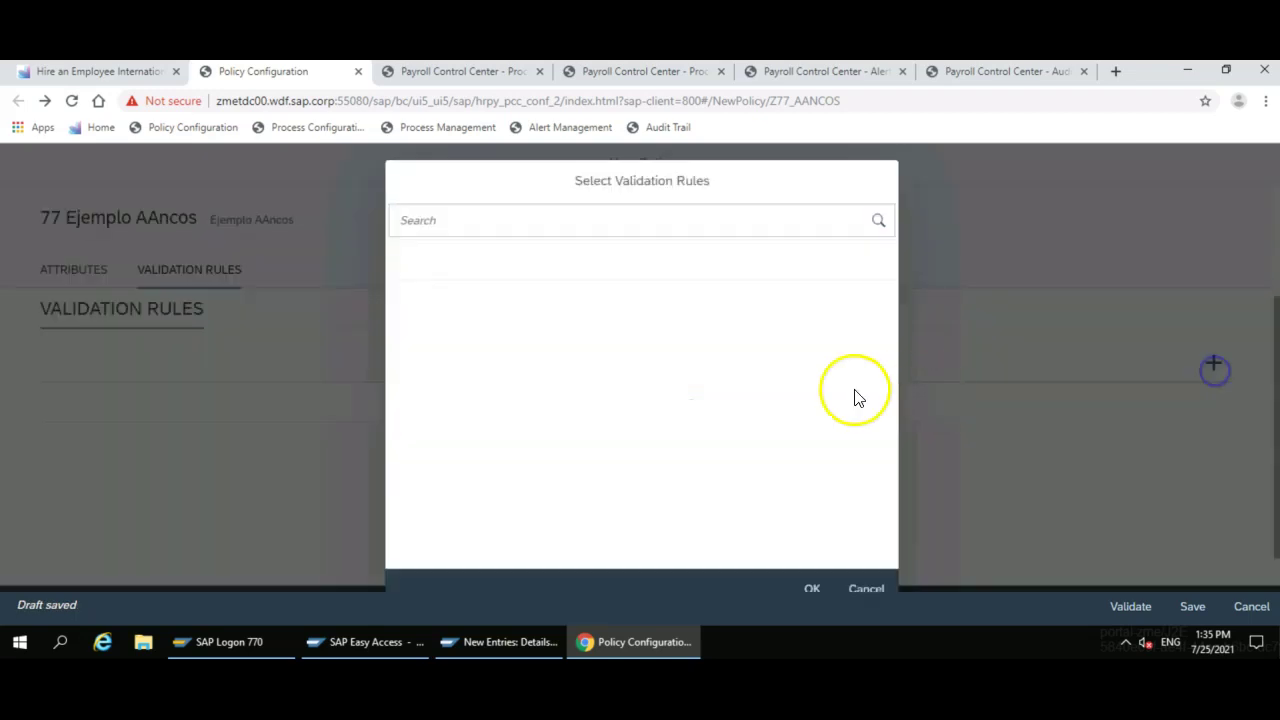
left_click(497, 224)
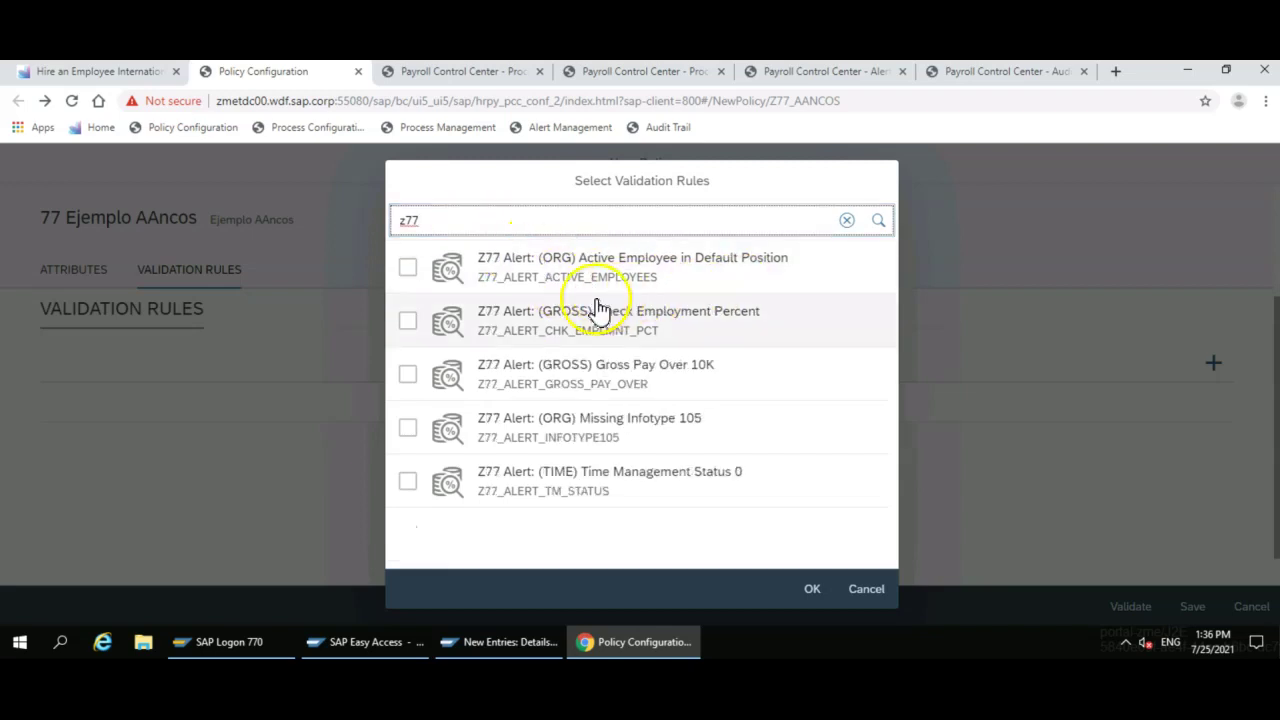
left_click(407, 267)
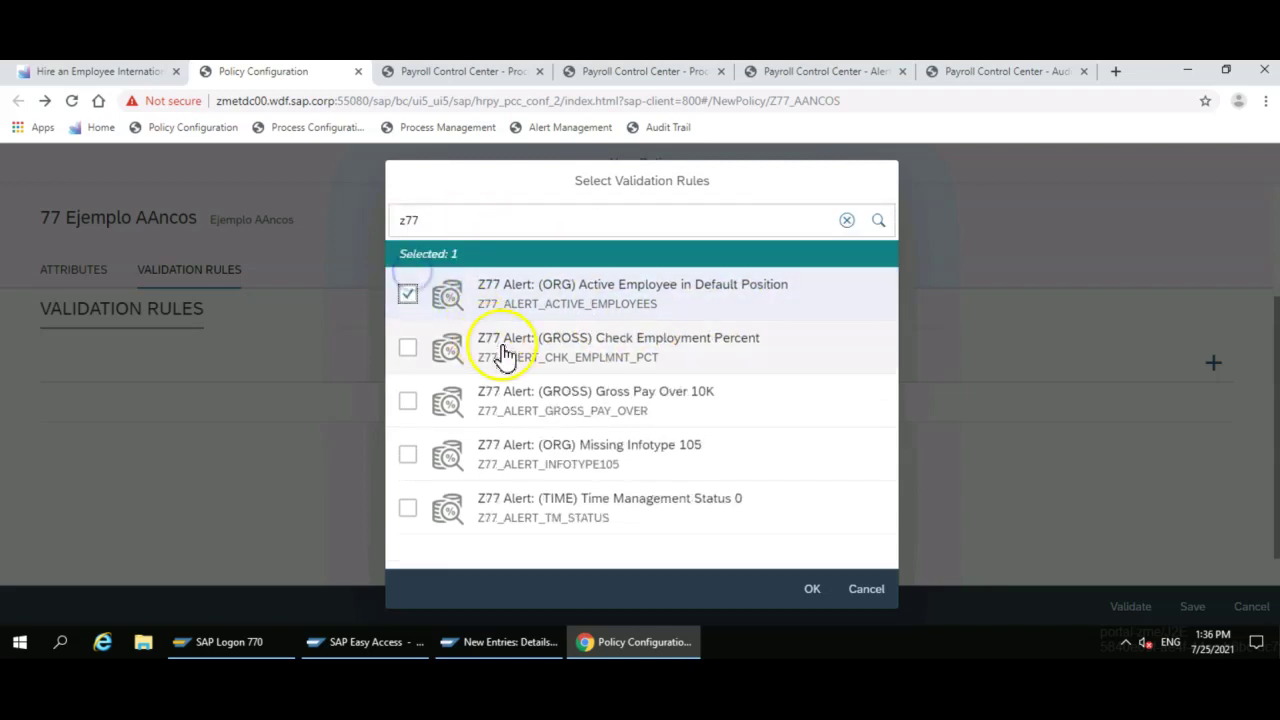
left_click(409, 456)
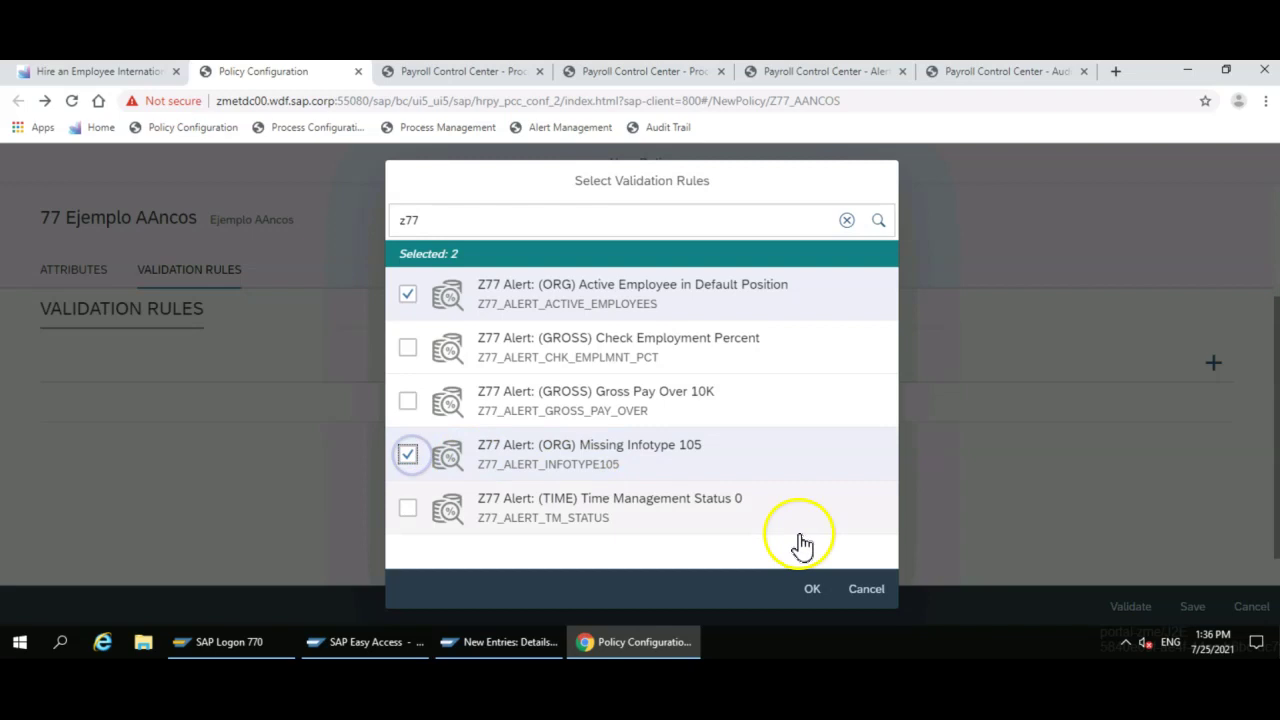
left_click(815, 590)
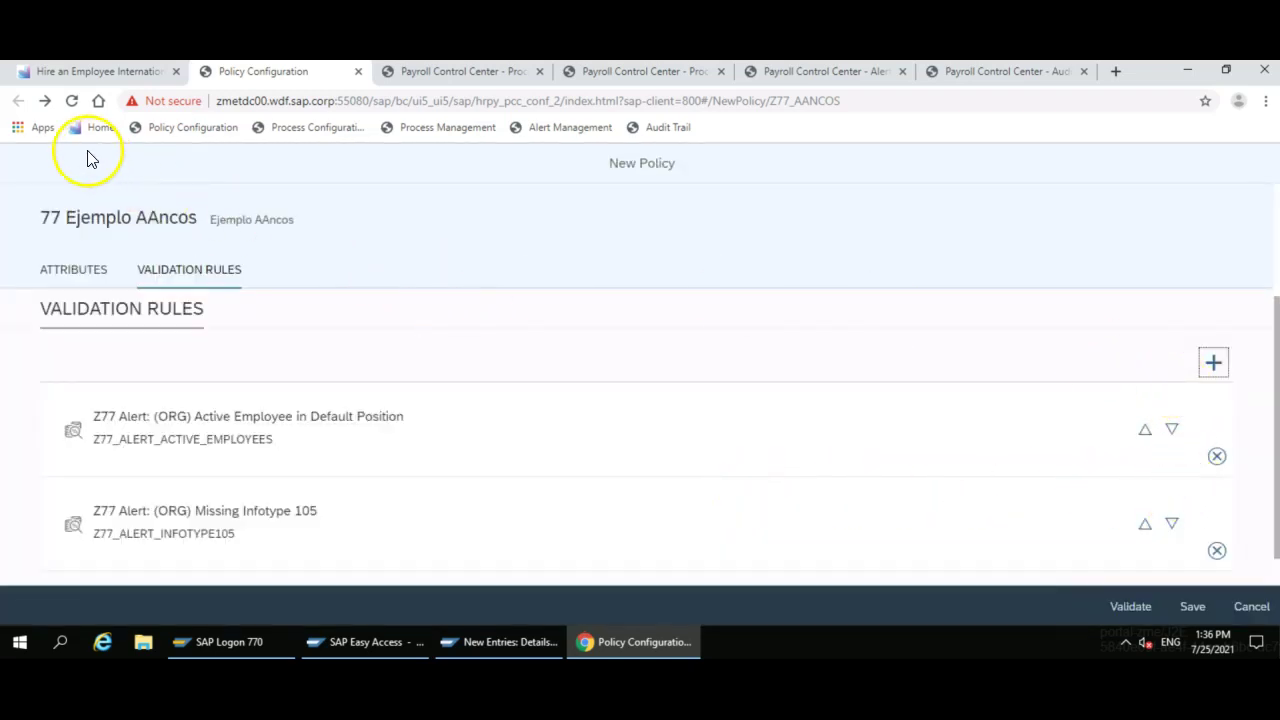
left_click(1130, 606)
left_click(1192, 606)
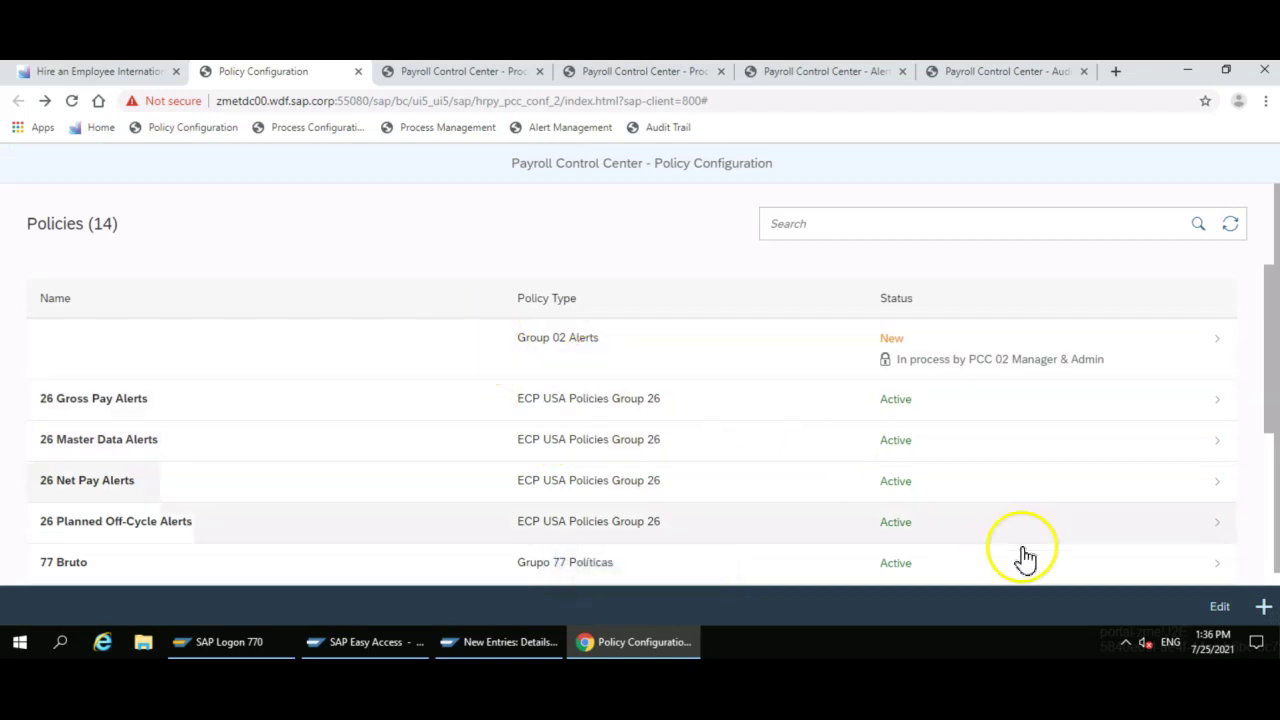
- Review the validation rules of the 77 Bruto policy and the new 77 Ejemplo policy, and compare their entries in the policy list
left_click(1092, 566)
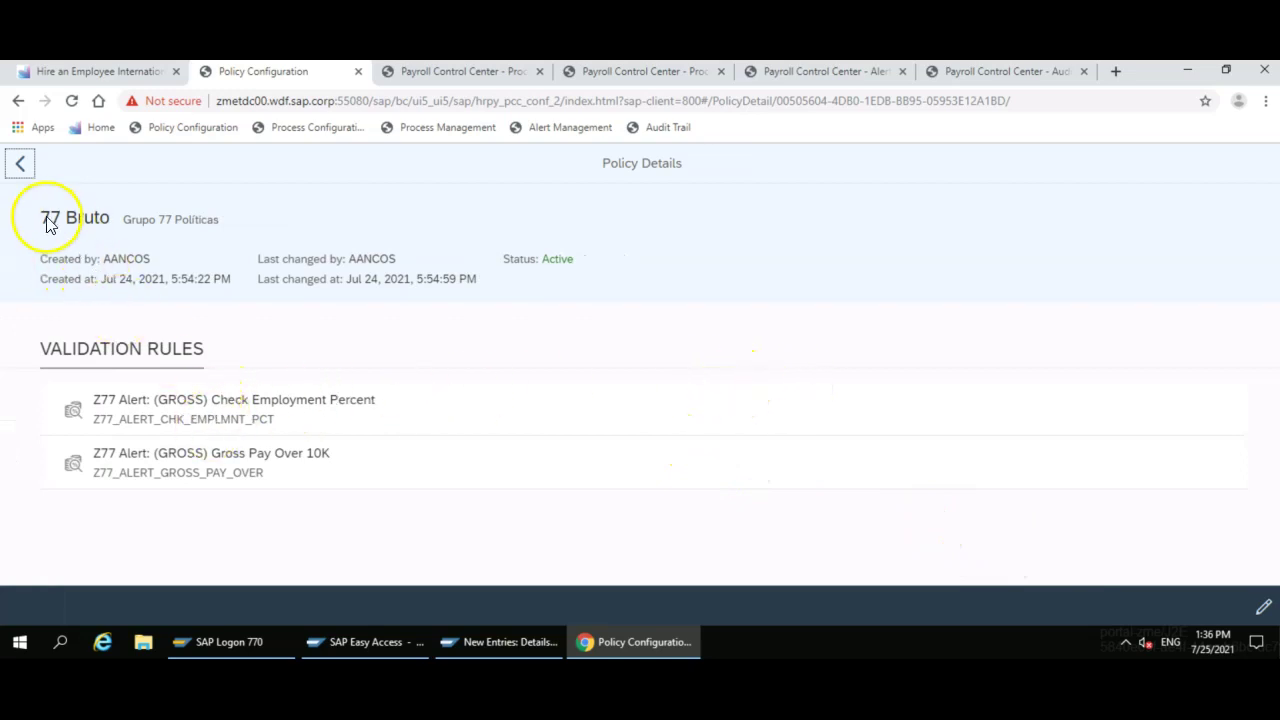
left_click(22, 170)
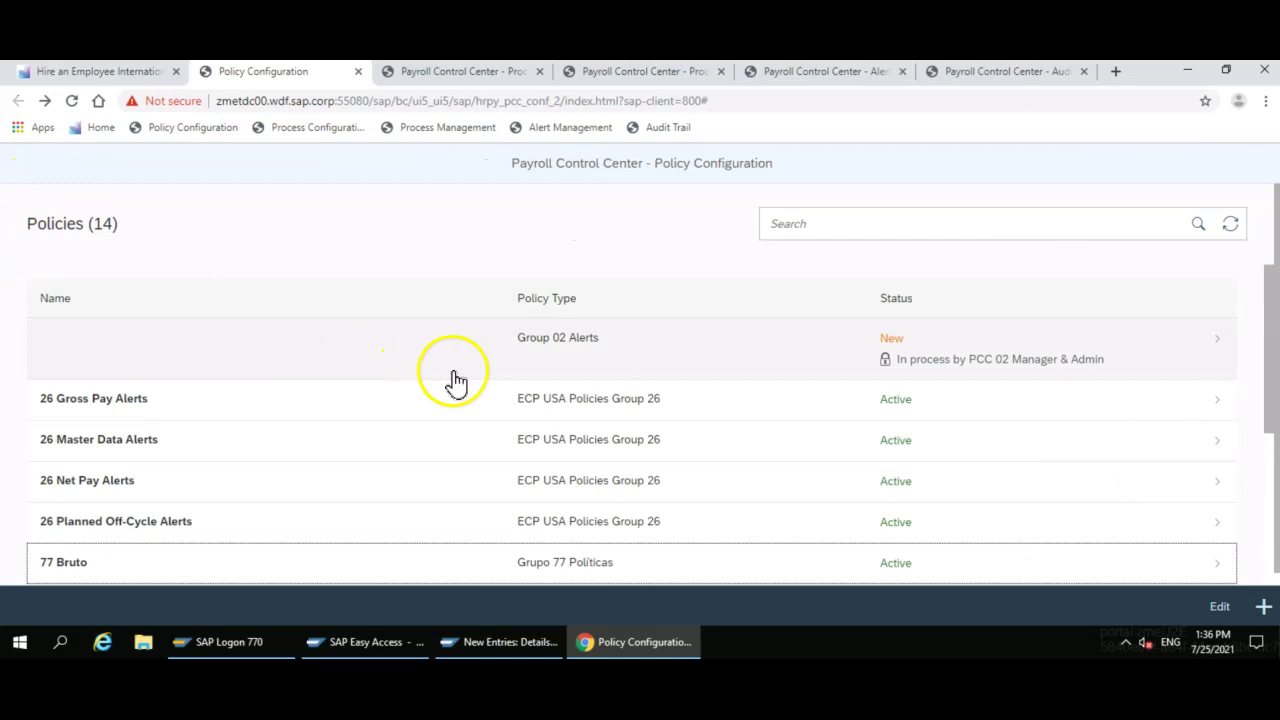
scroll(547, 381, "down", 3)
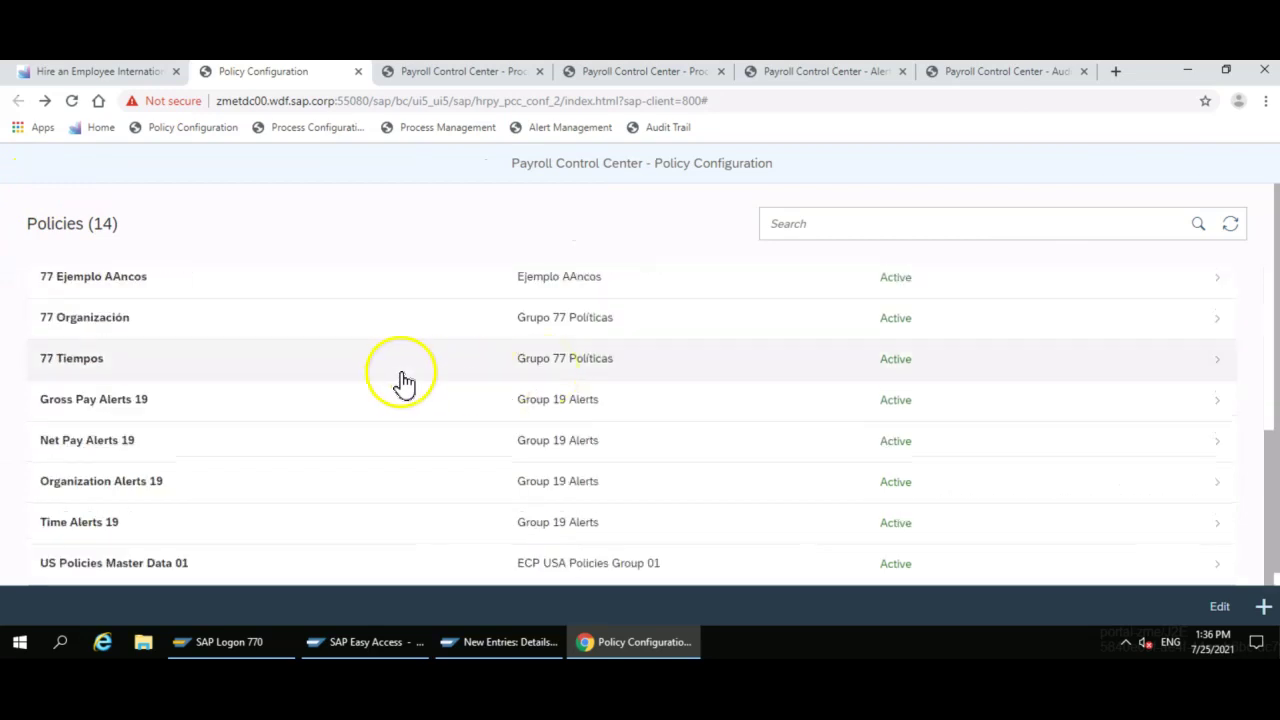
left_click(309, 286)
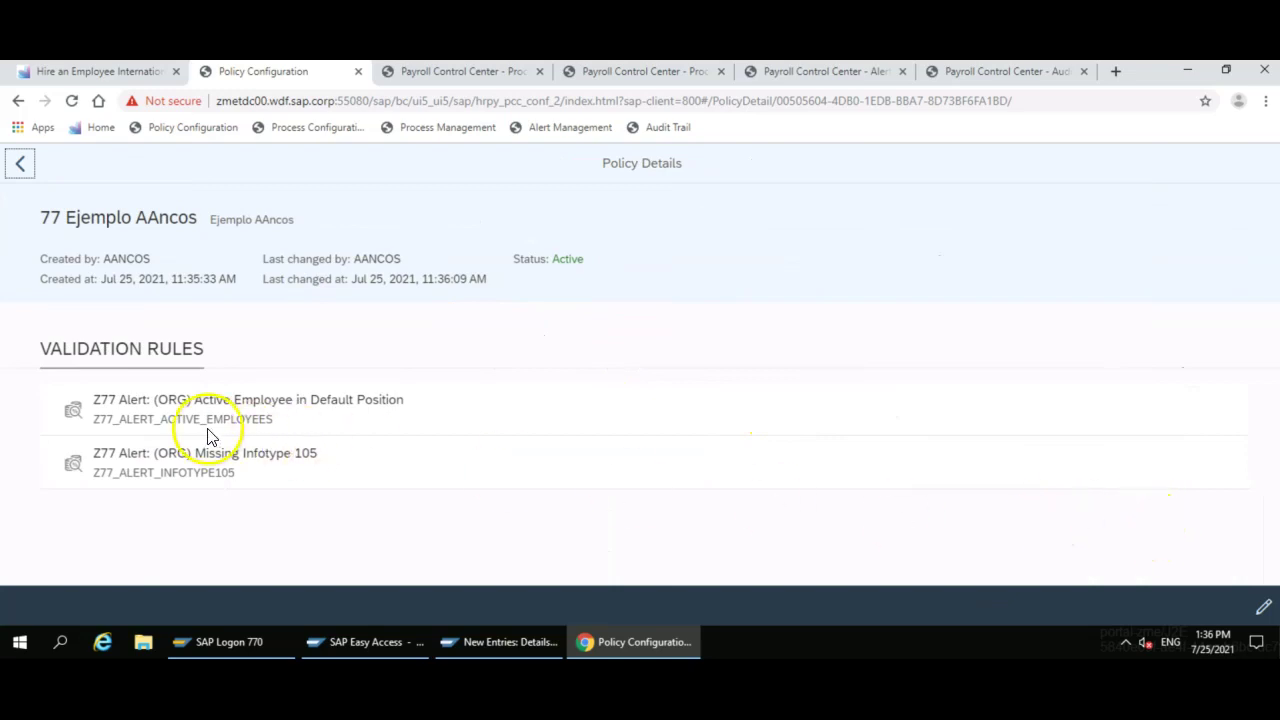
left_click(20, 172)
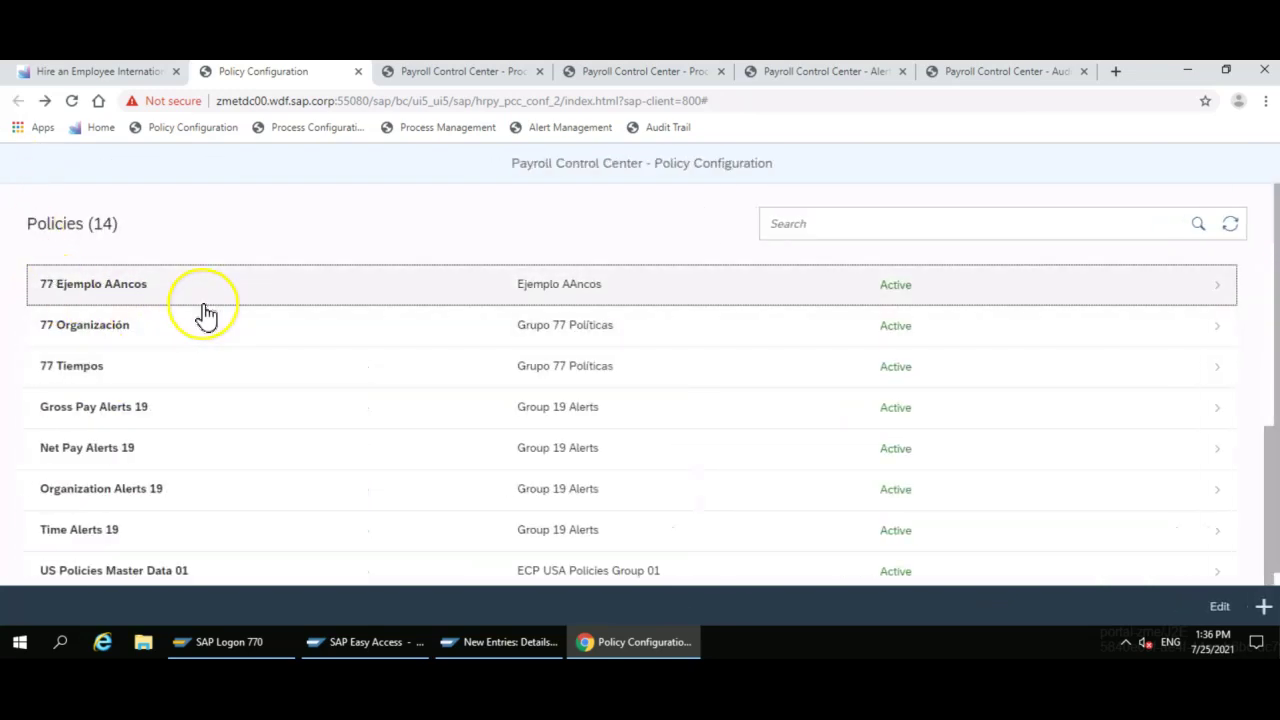
scroll(204, 315, "up", 3)
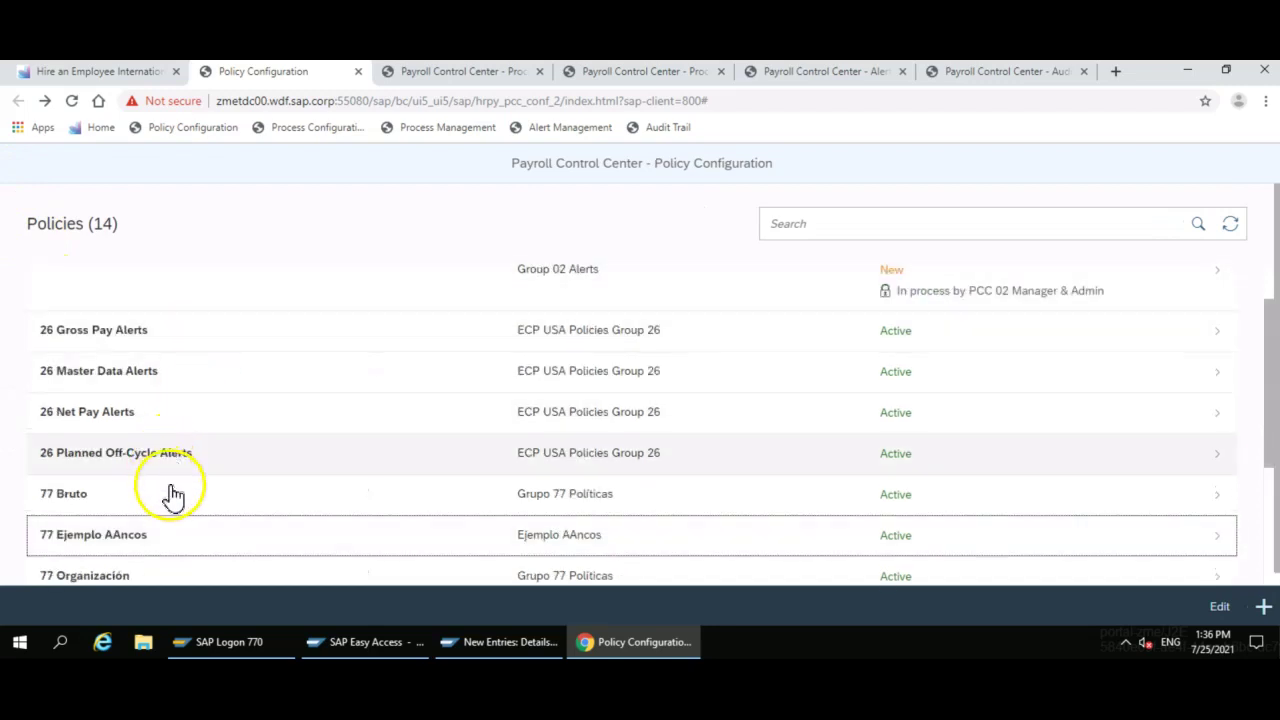
scroll(274, 377, "down", 3)
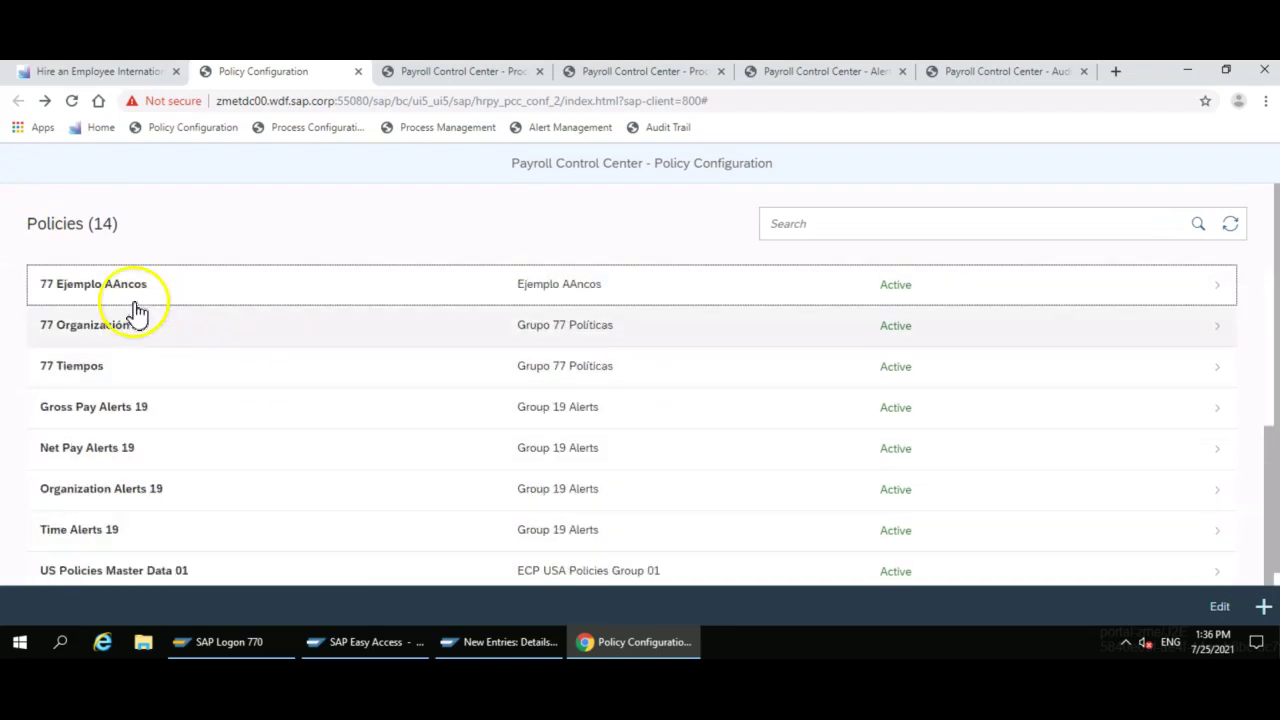
scroll(168, 349, "up", 3)
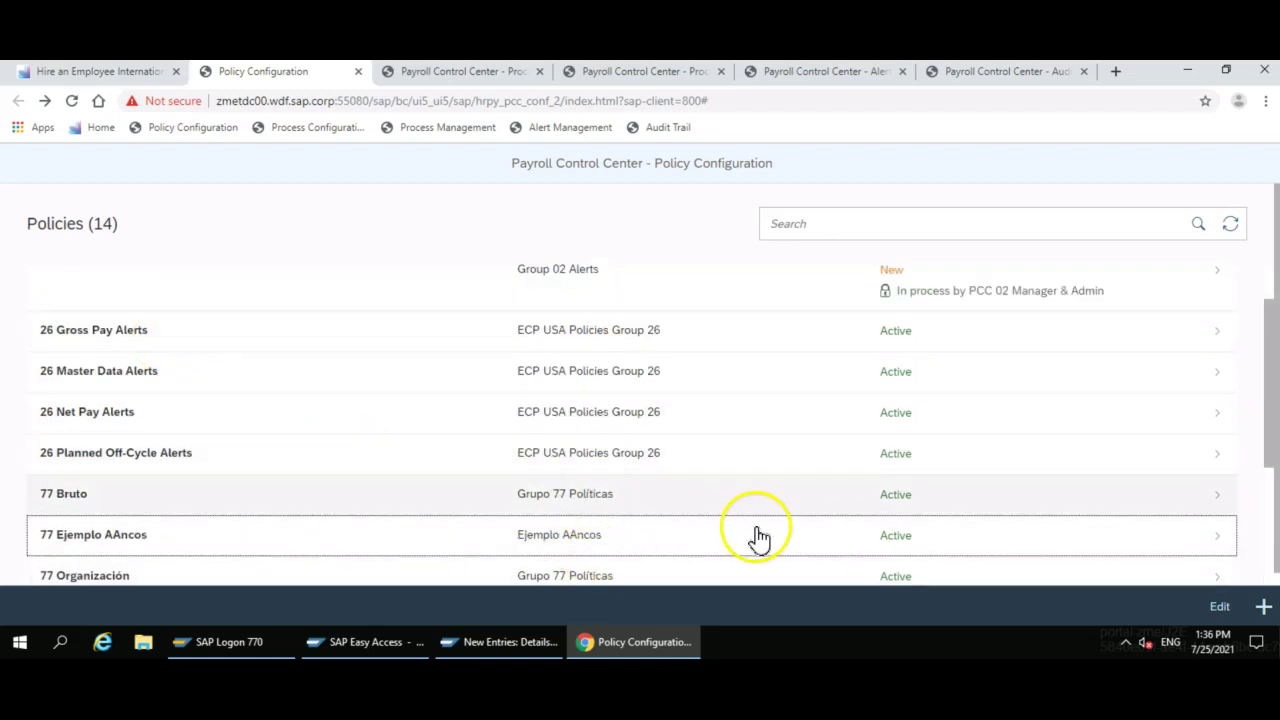
- Create a second policy of the Z77 Ejemplo policy type, named 77 Ejemplo plus the user name and the suffix 2
left_click(1262, 607)
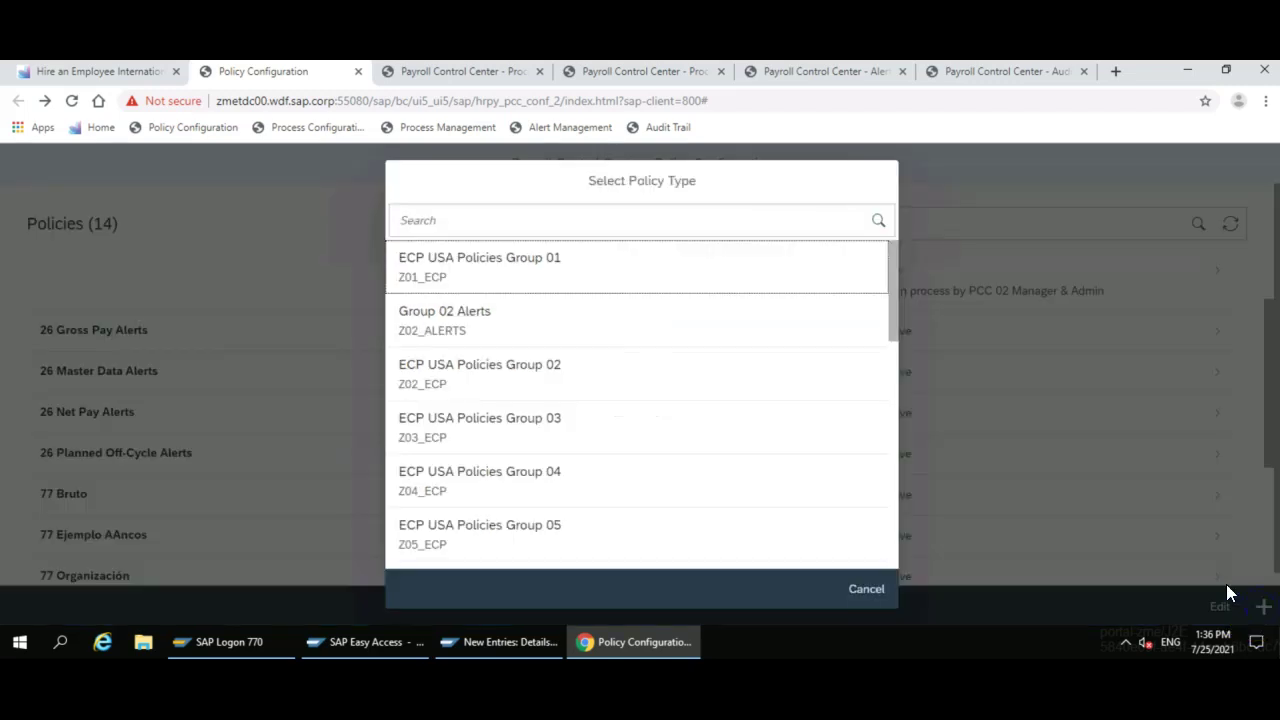
left_click(497, 216)
type("z77")
left_click(488, 272)
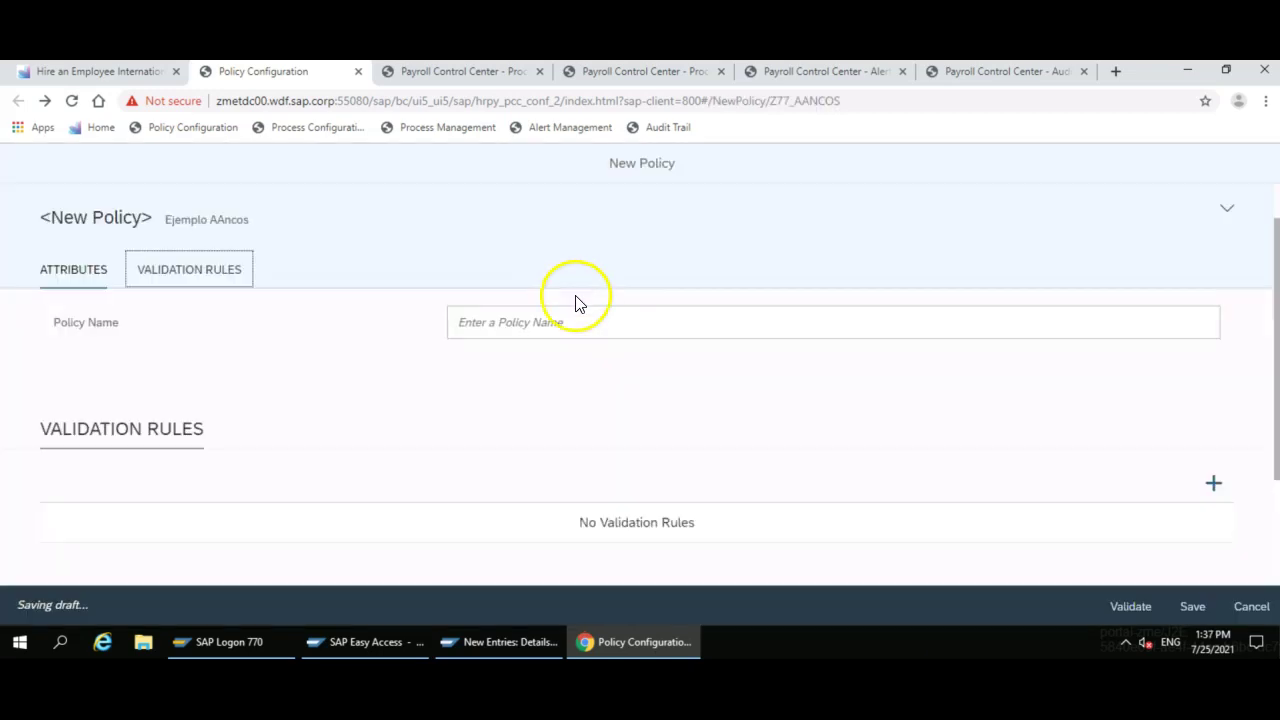
left_click(565, 316)
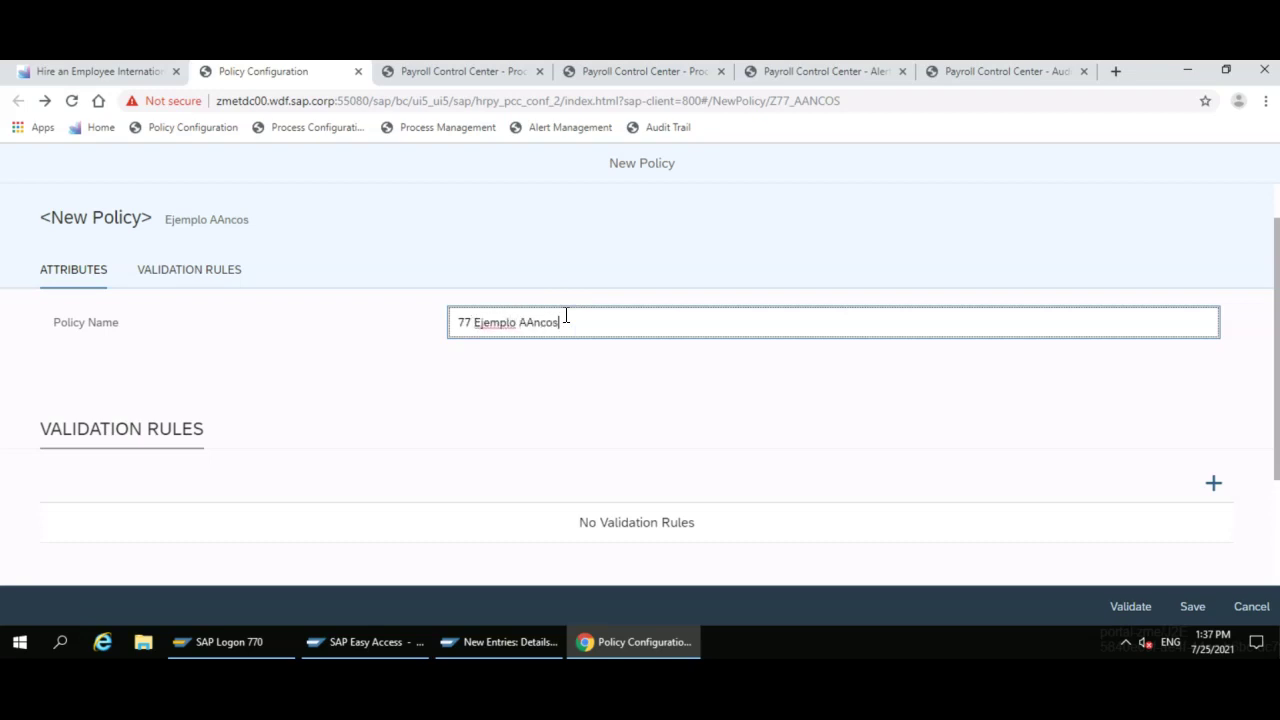
type("2")
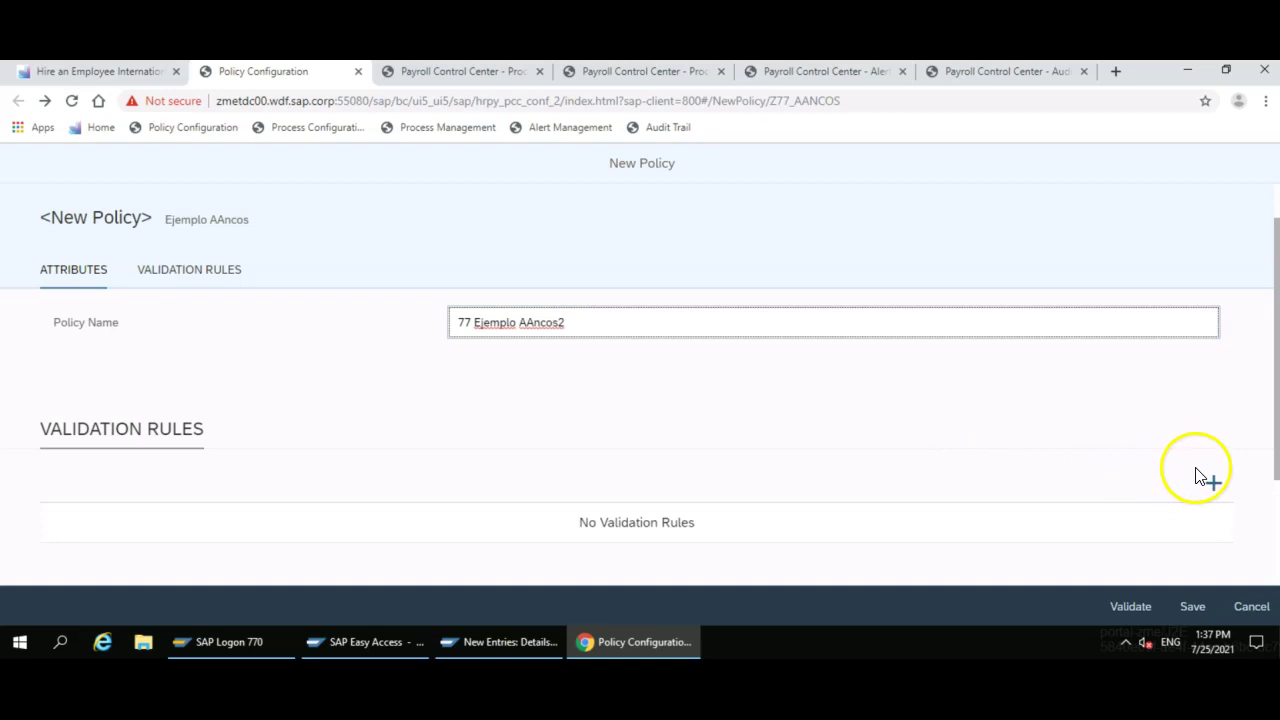
- Add the Z77 validation rules Gross Pay Over 10K and Check Employment Percent to the second policy, validate it and save it
left_click(1214, 487)
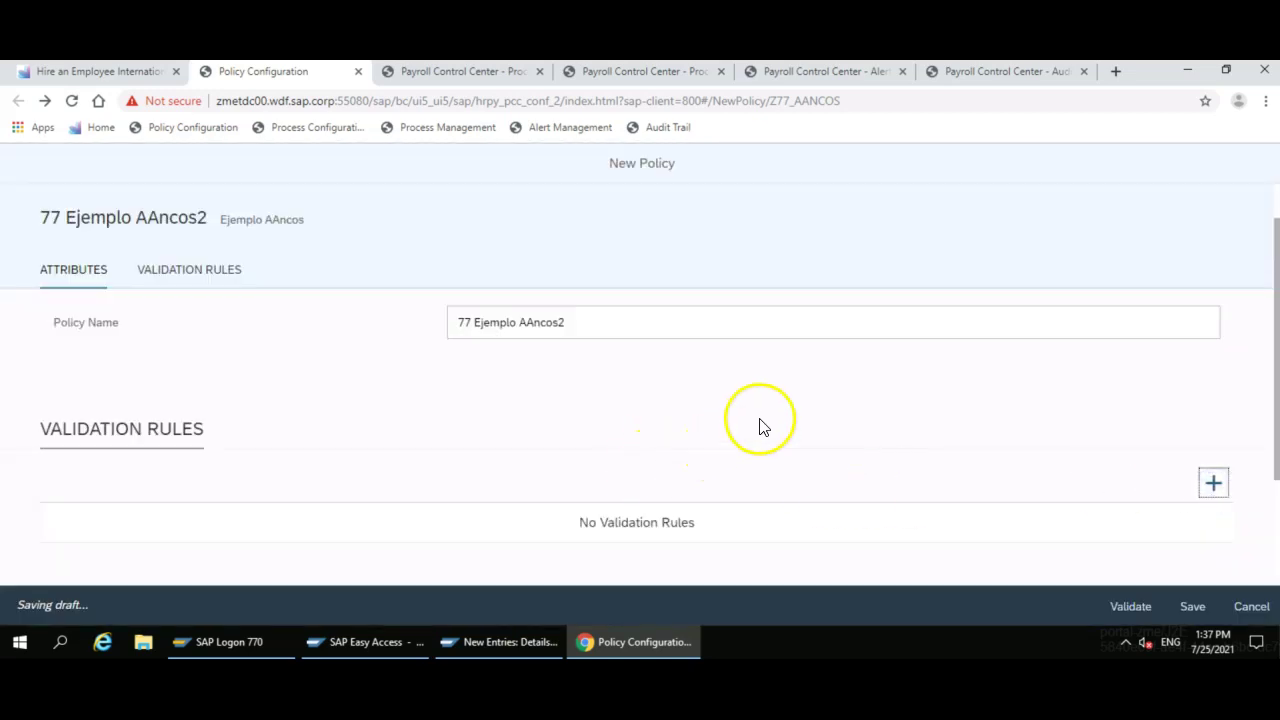
scroll(760, 427, "down", 2)
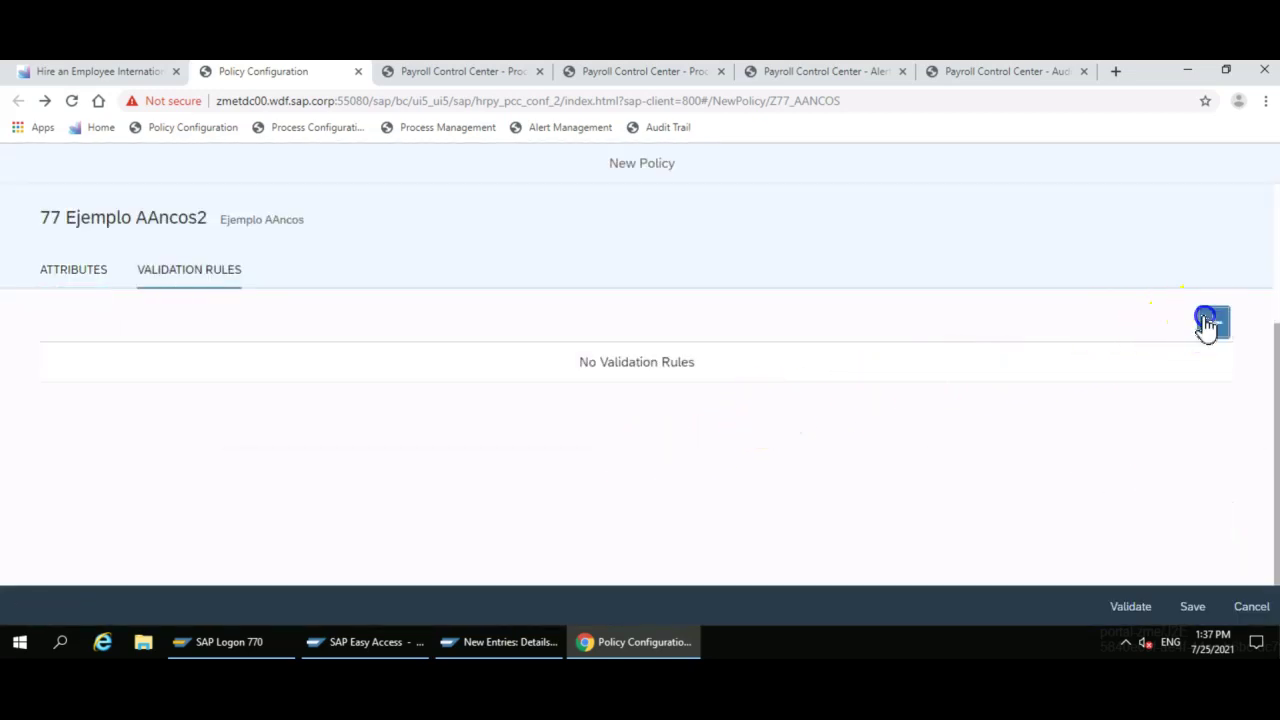
left_click(1212, 323)
left_click(462, 213)
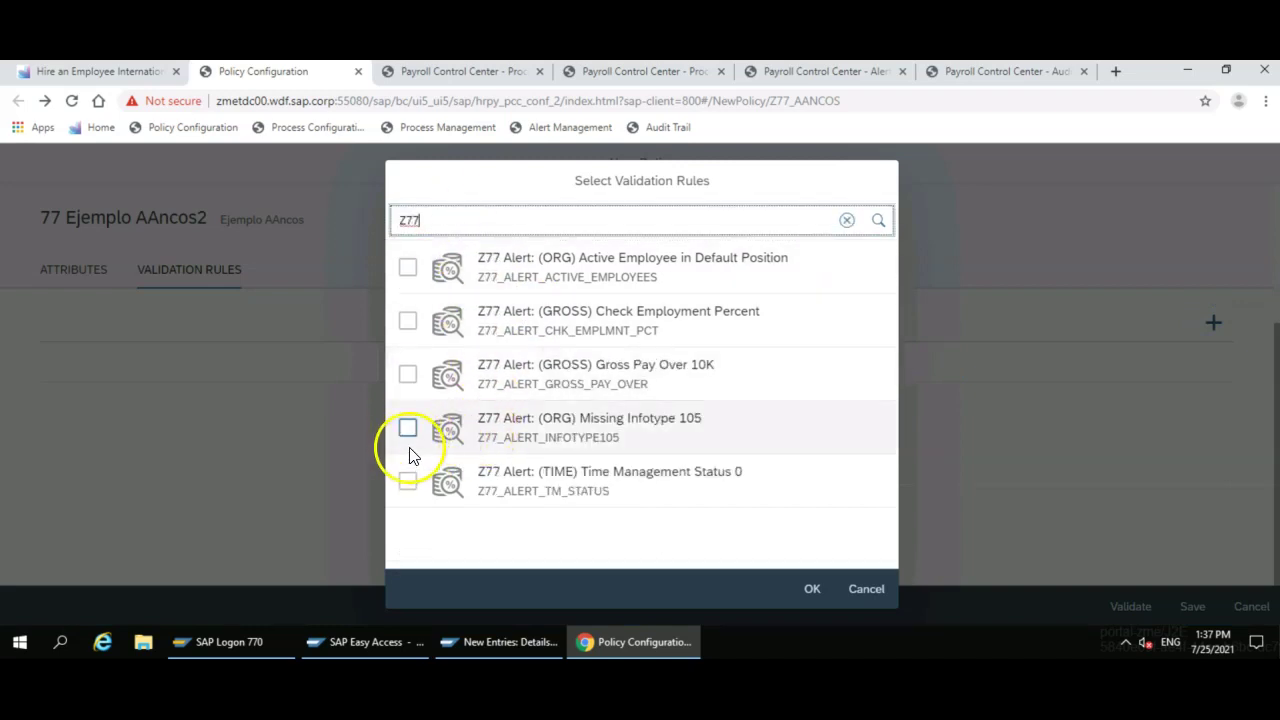
left_click(406, 373)
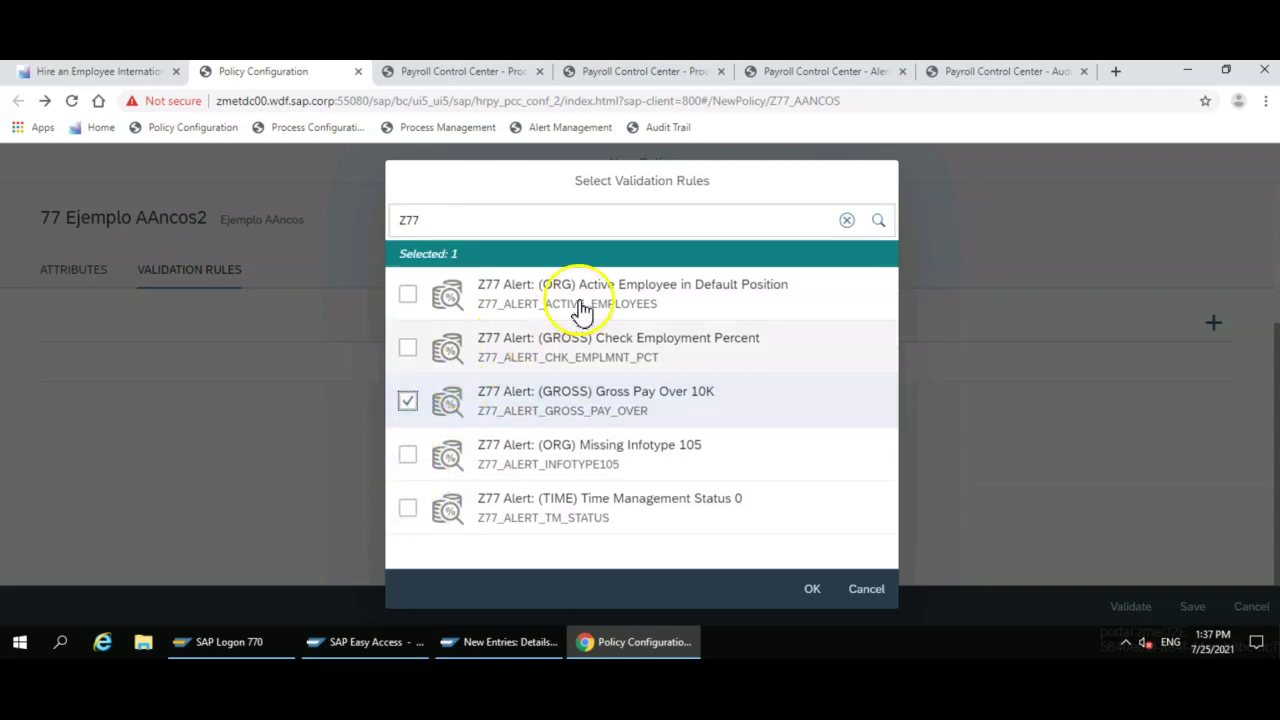
left_click(407, 347)
left_click(812, 590)
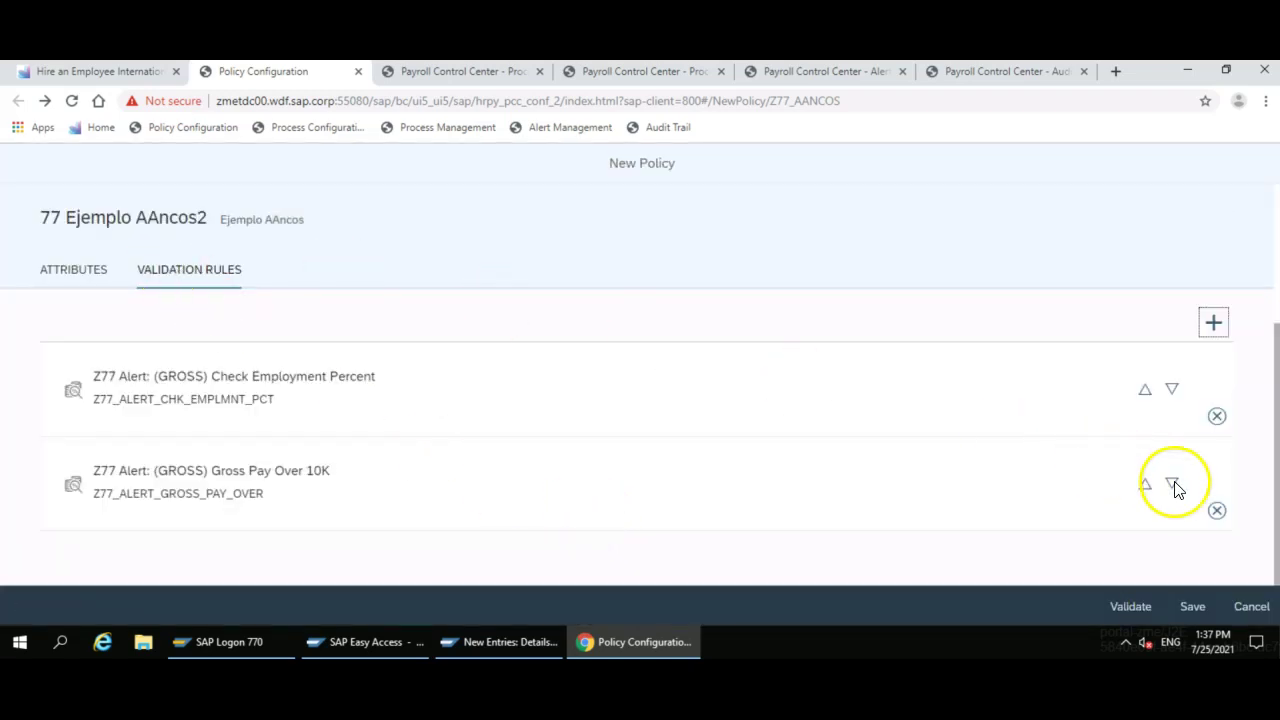
left_click(1135, 606)
left_click(1192, 605)
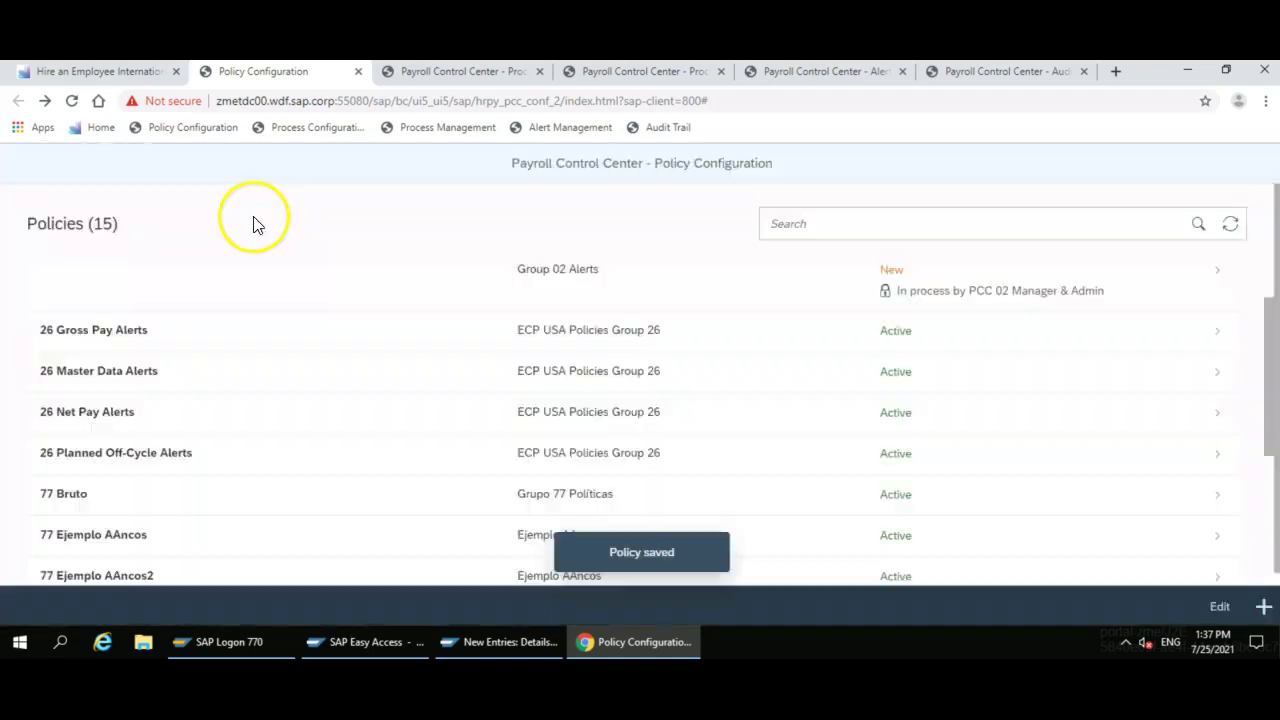
- Filter the policy list by 77 Eje
left_click(839, 224)
type("77")
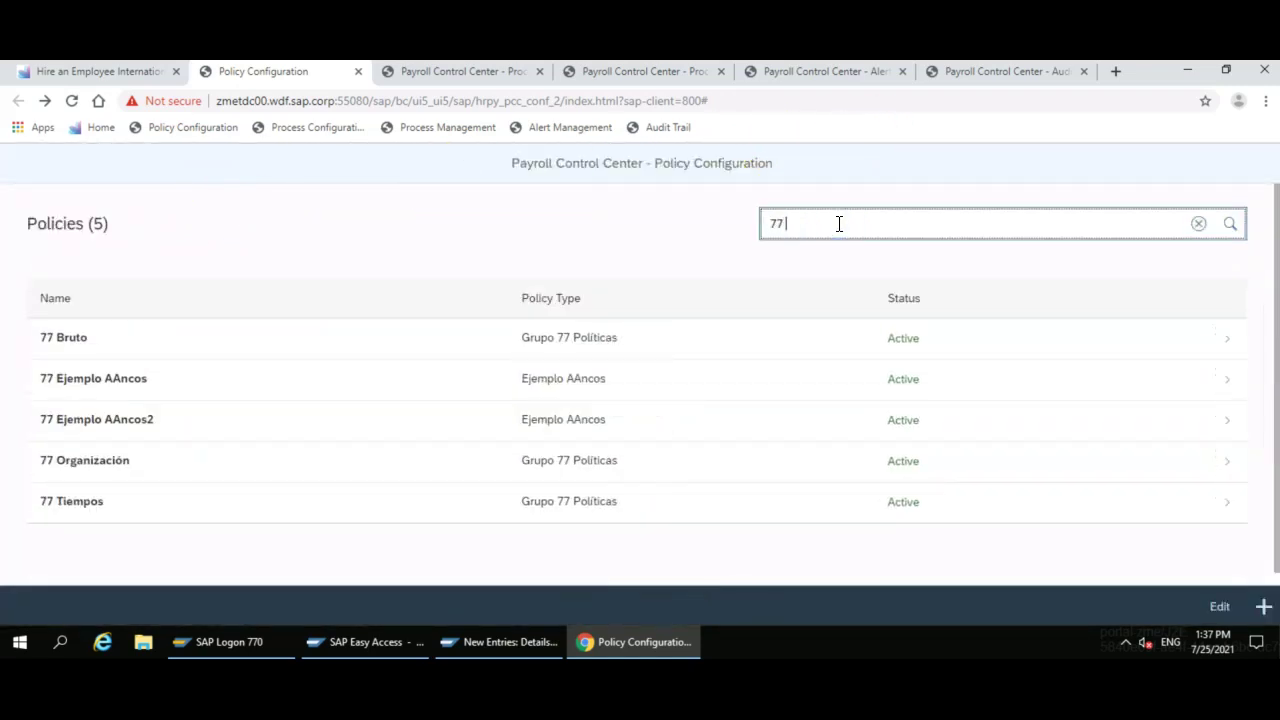
type(" Eje")
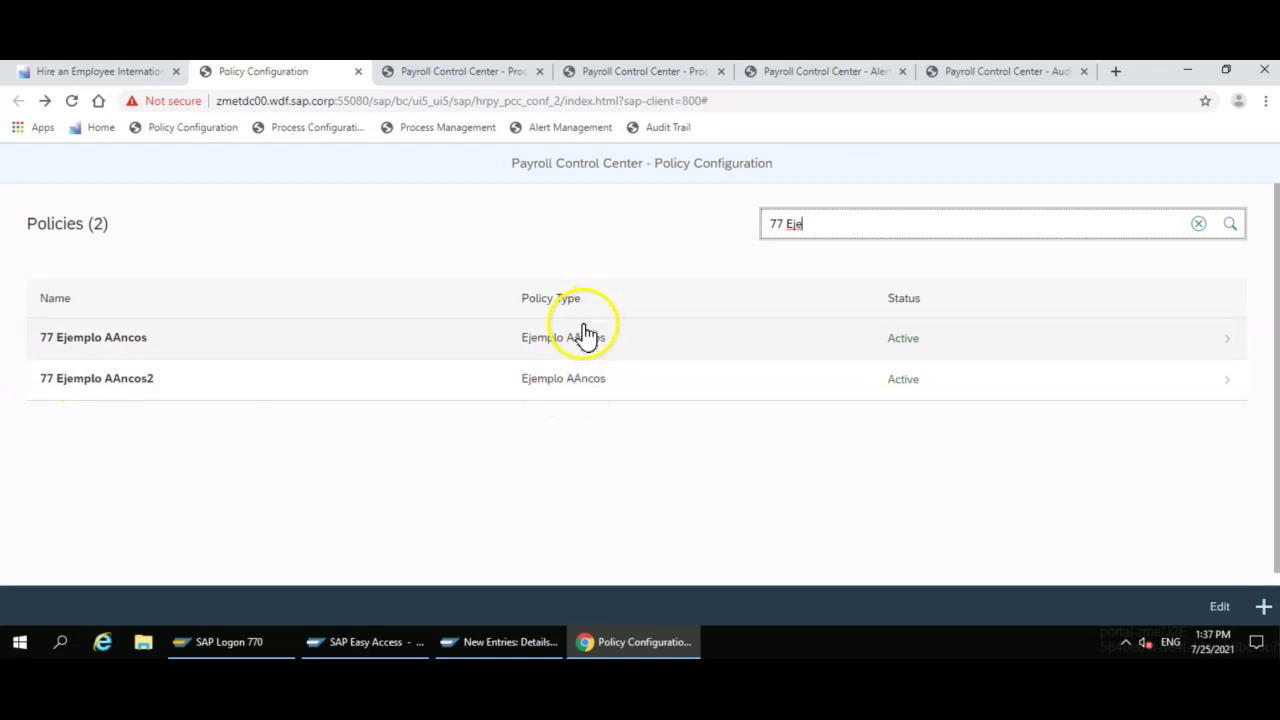
- Switch back to the policy type entry in SAP GUI and save it again
left_click(507, 651)
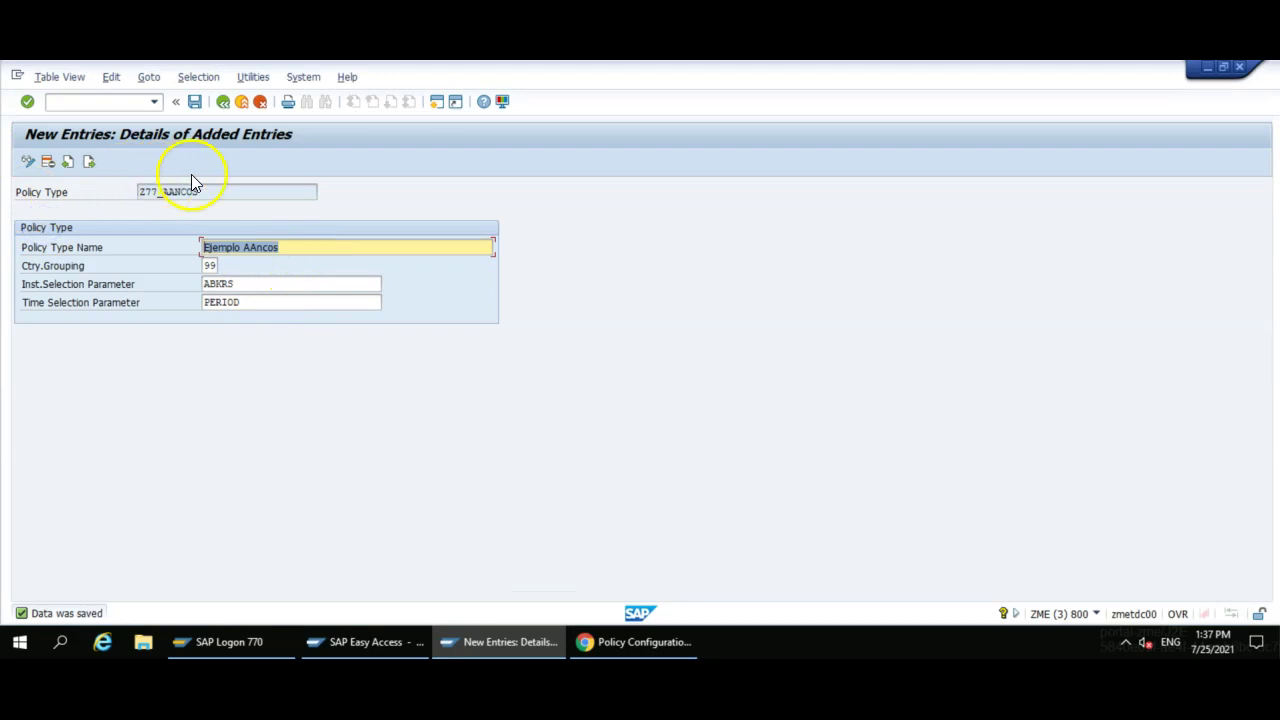
left_click(90, 183)
left_click(196, 100)
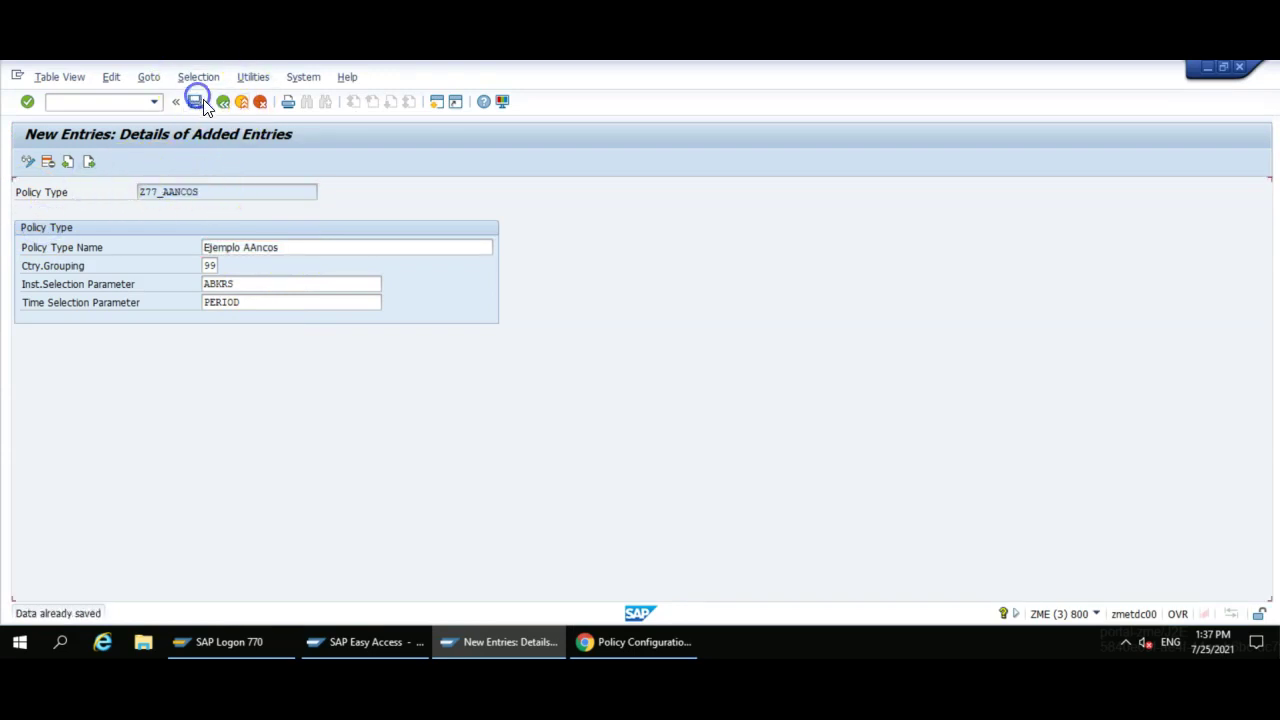
- Leave the policy type entry and switch to Chrome to view the Process Configuration list
left_click(224, 102)
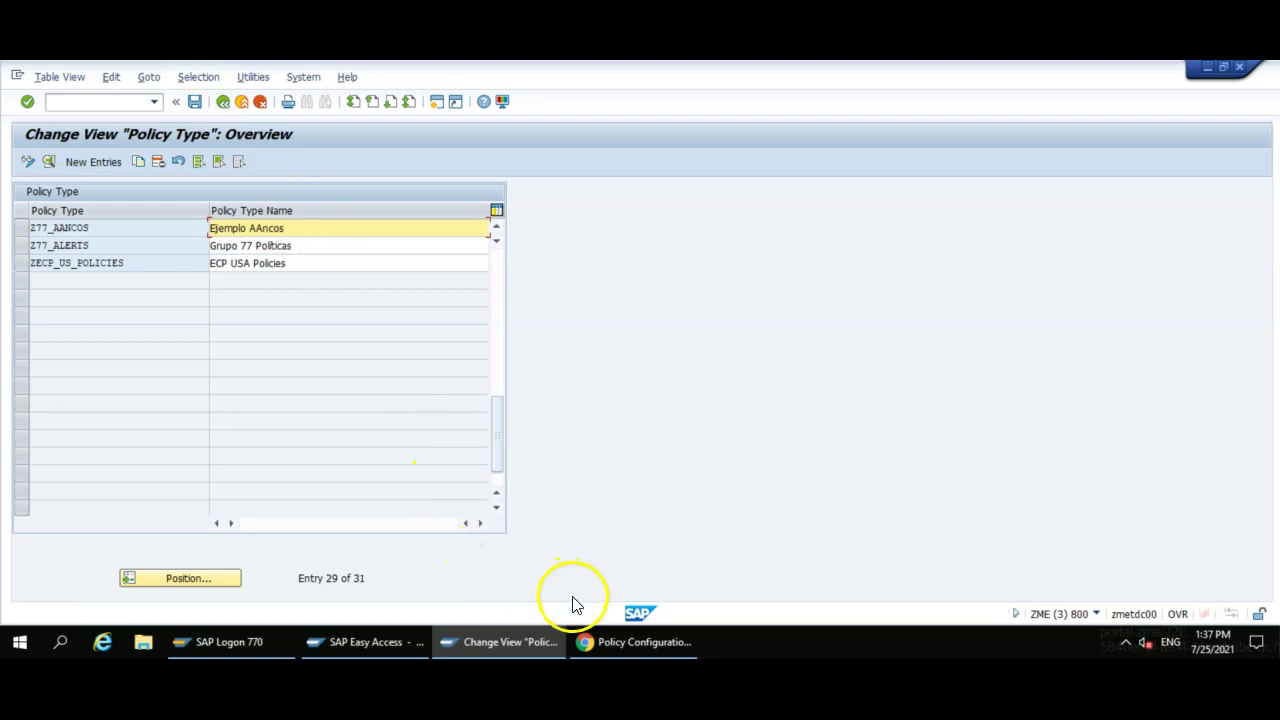
left_click(597, 645)
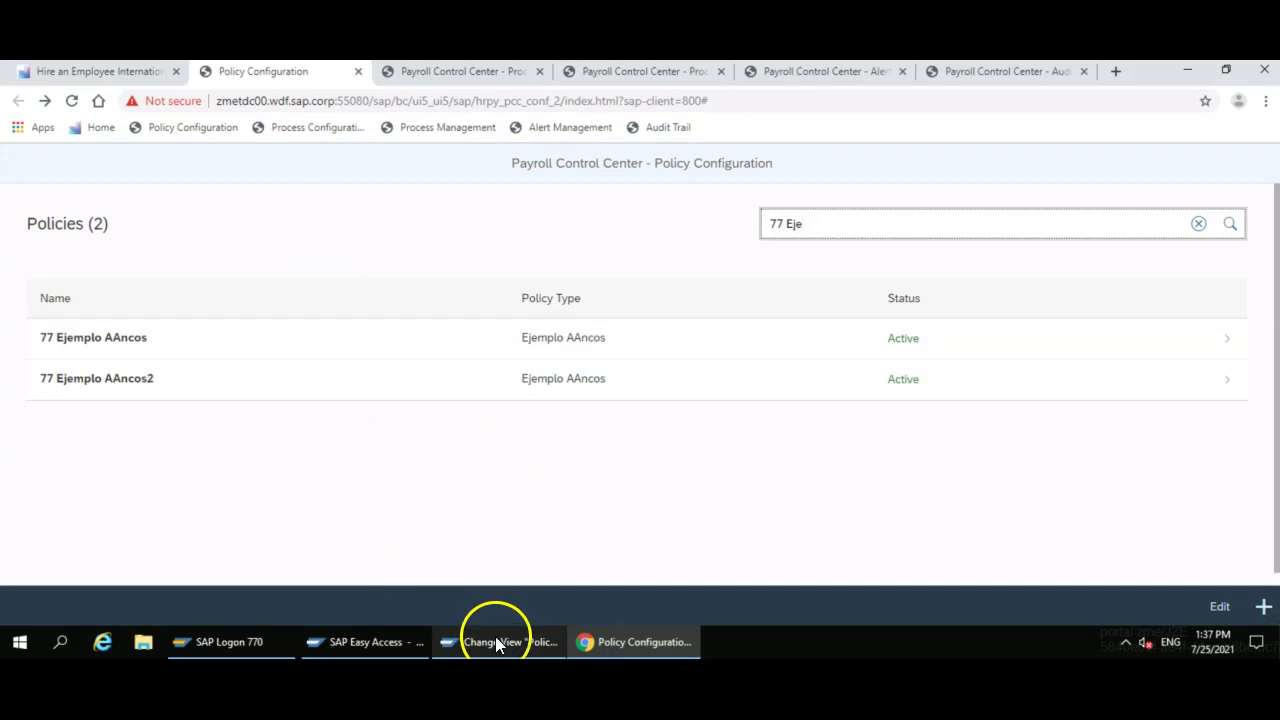
left_click(500, 72)
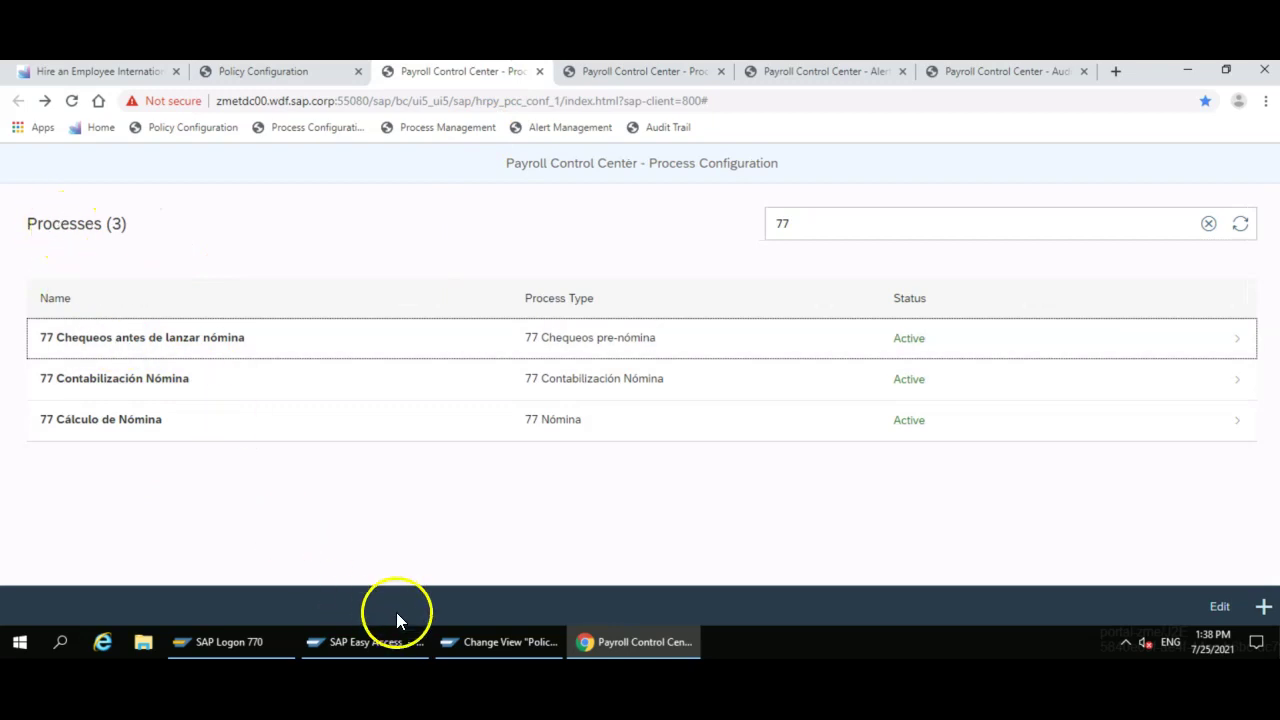
- Switch back to SAP GUI, open the Define Process Templates activity and position the template list at Z77
left_click(389, 641)
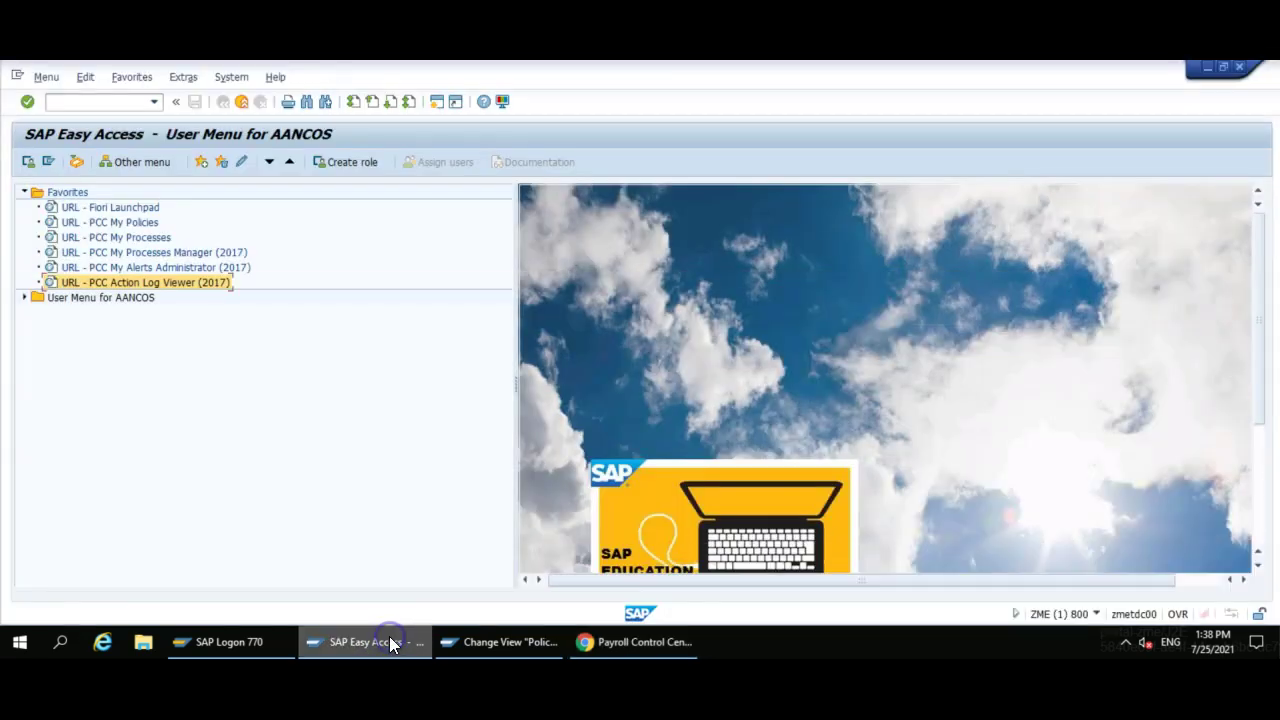
left_click(499, 640)
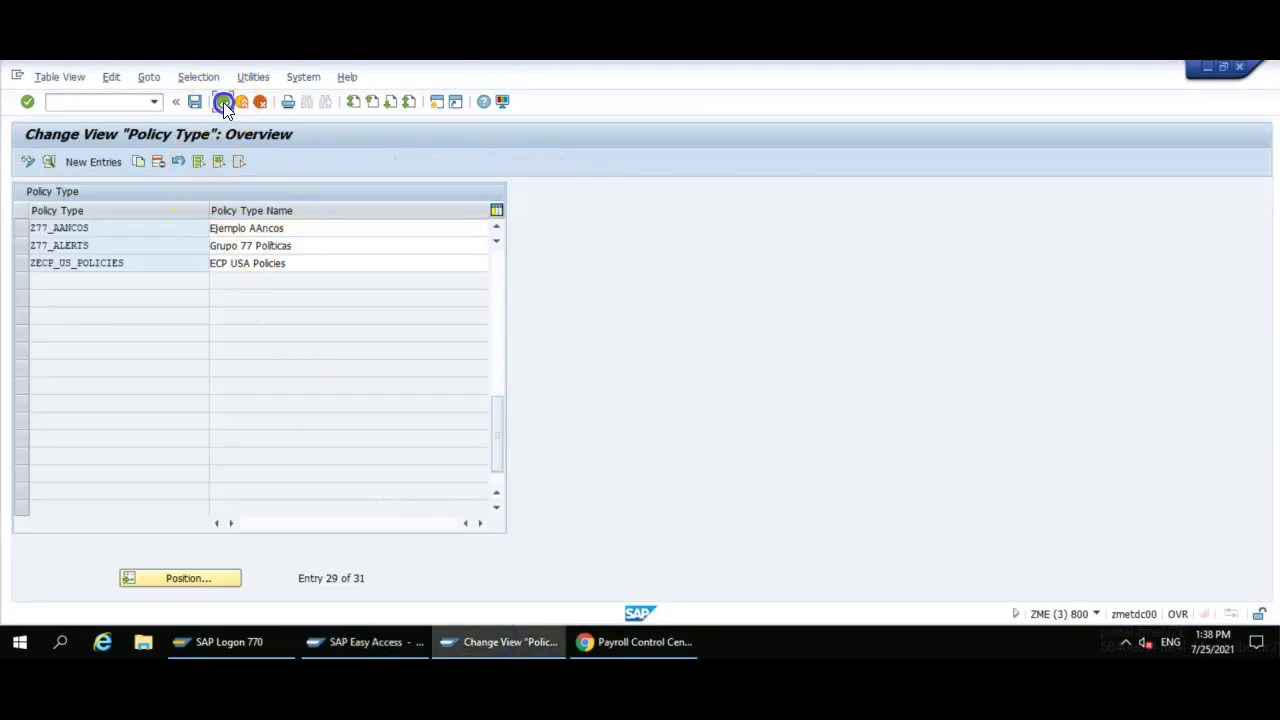
left_click(223, 102)
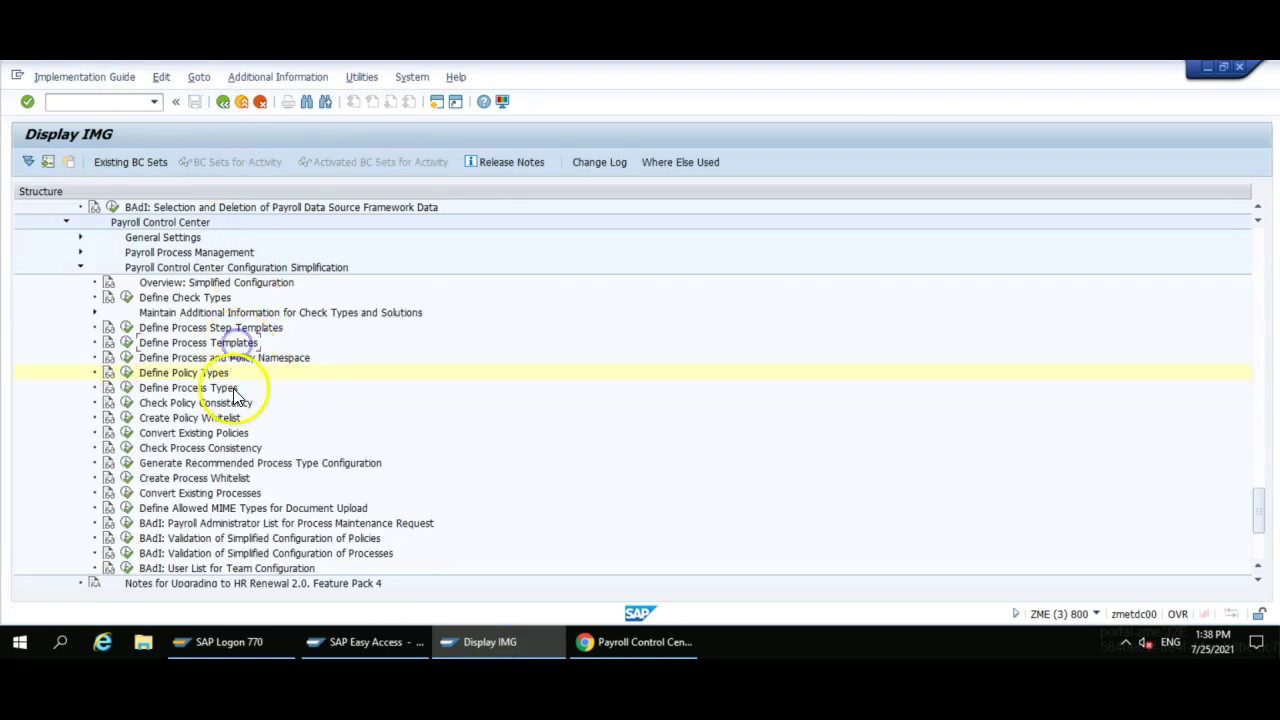
left_click(128, 343)
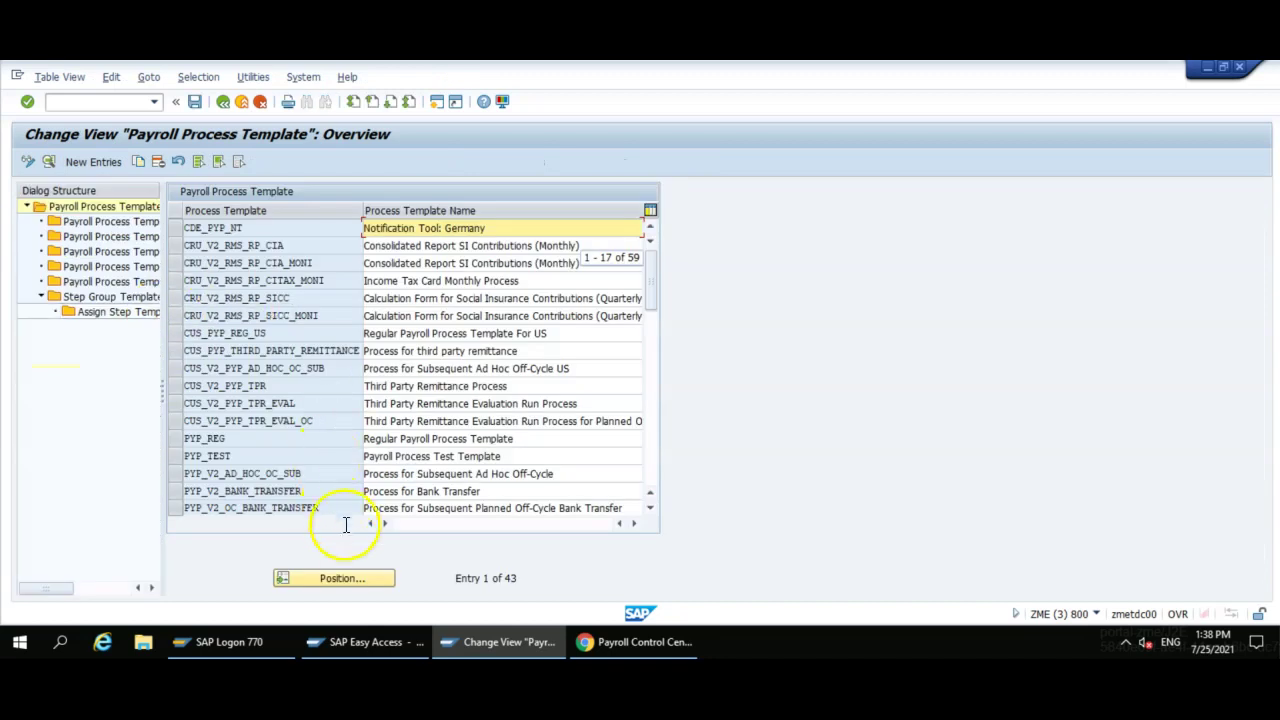
left_click(347, 579)
type("Z77")
key("Return")
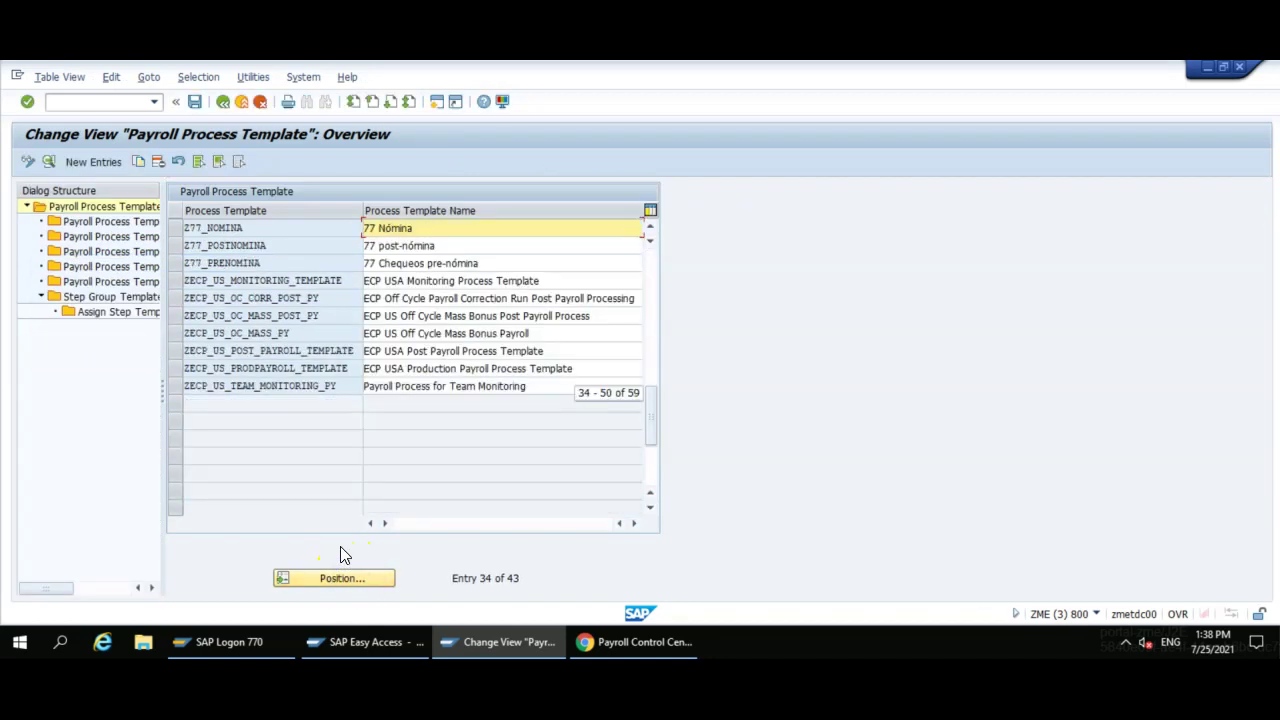
- Highlight the Z77_PRENOMINA, Z77_NOMINA and Z77_POSTNOMINA process templates in turn, leaving none selected
left_click(176, 263)
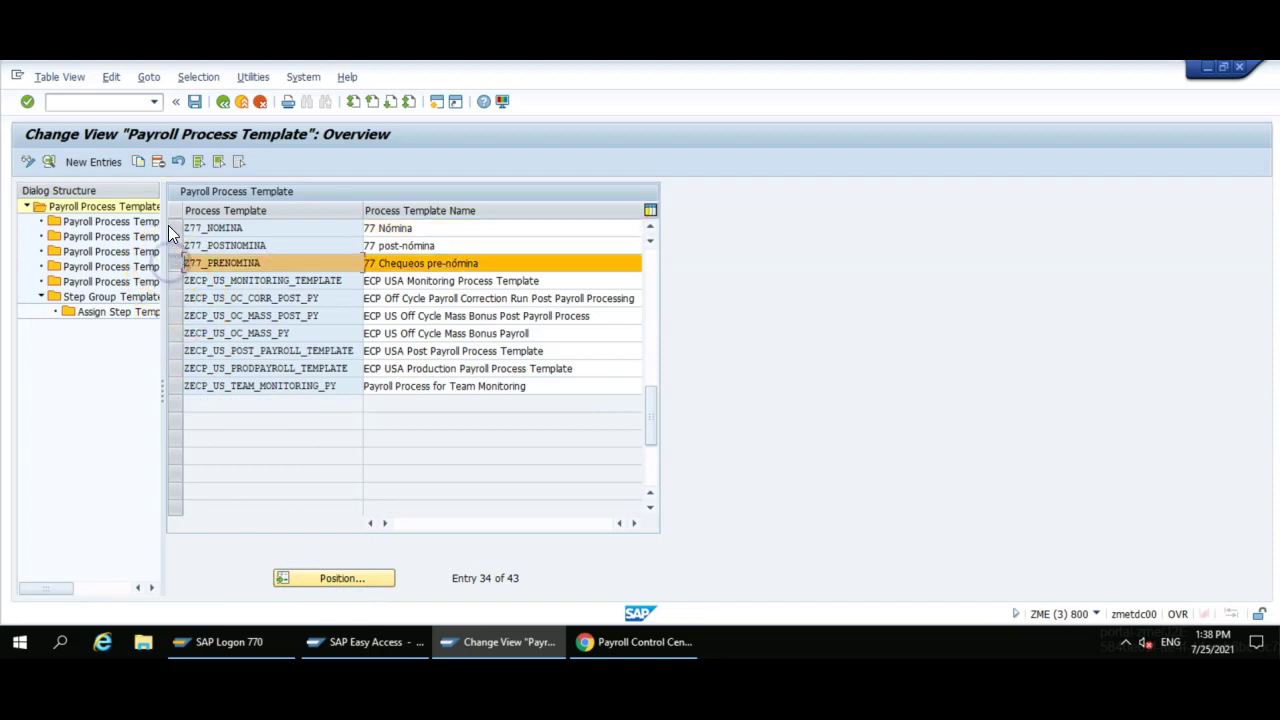
left_click(171, 226)
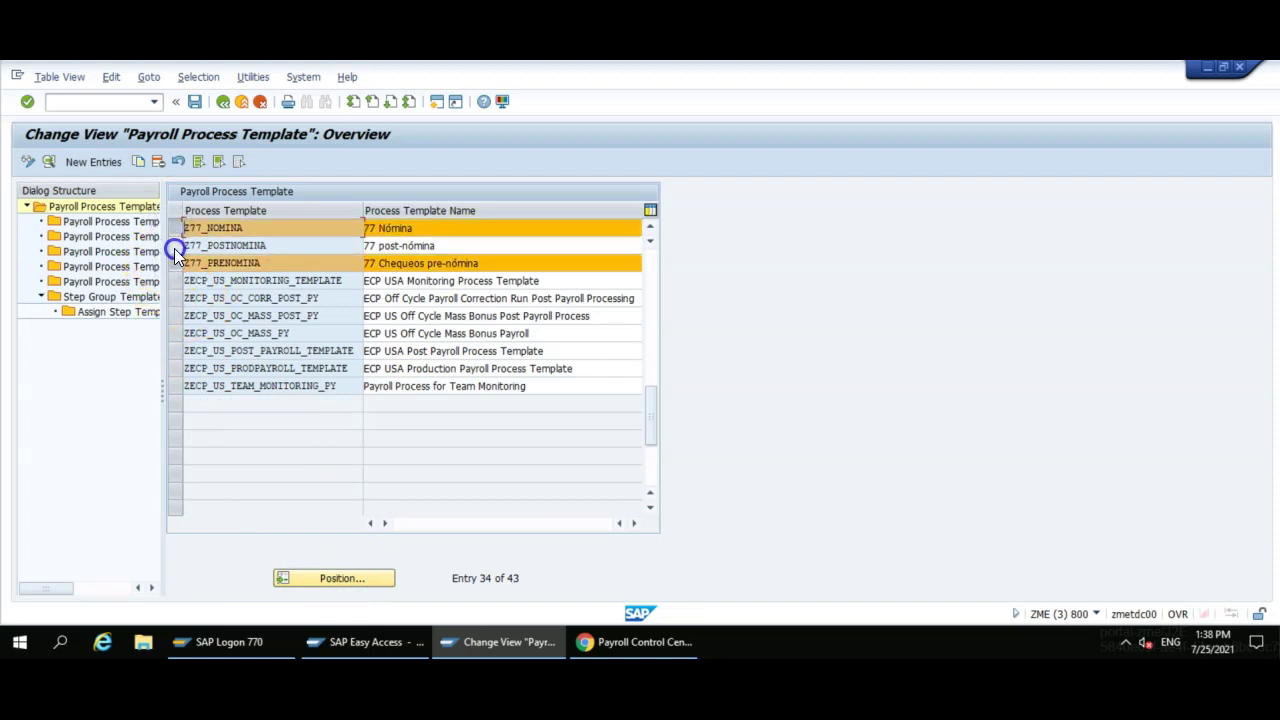
left_click(174, 246)
left_click(171, 226)
left_click(174, 246)
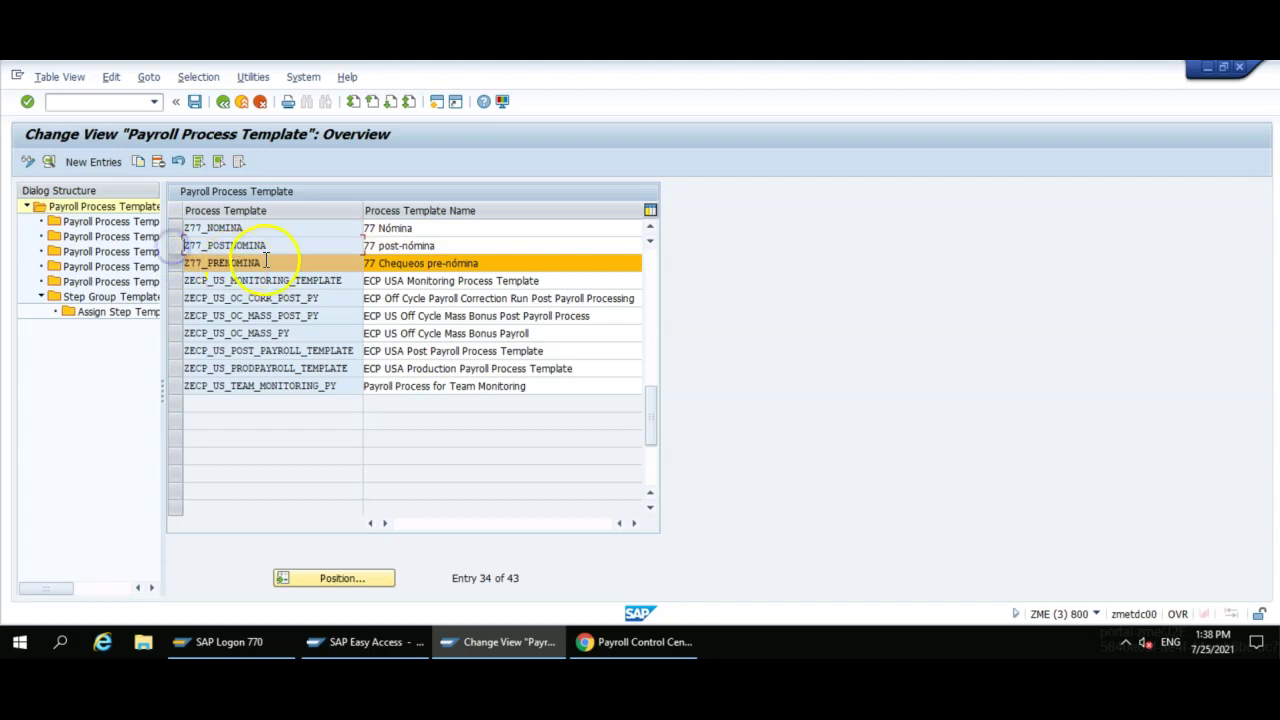
left_click(176, 265)
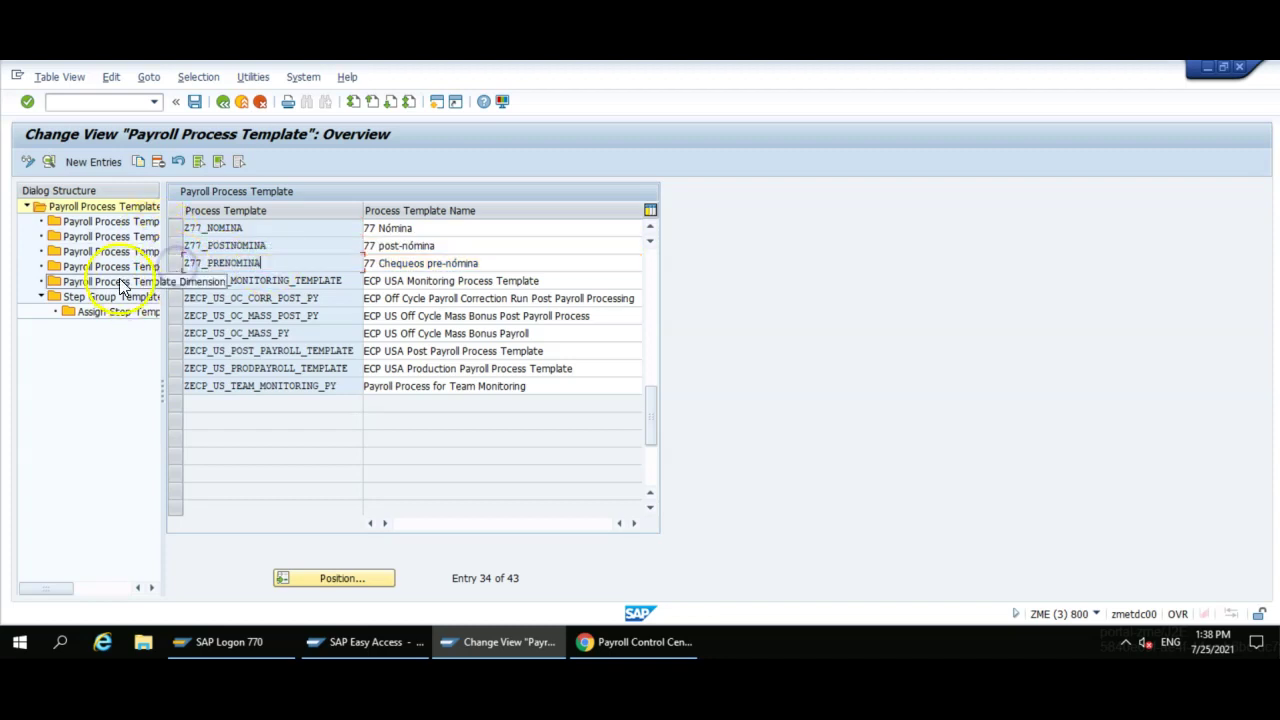
- Widen the dialog structure area and view the process template category of Z77_PRENOMINA
left_click(117, 224)
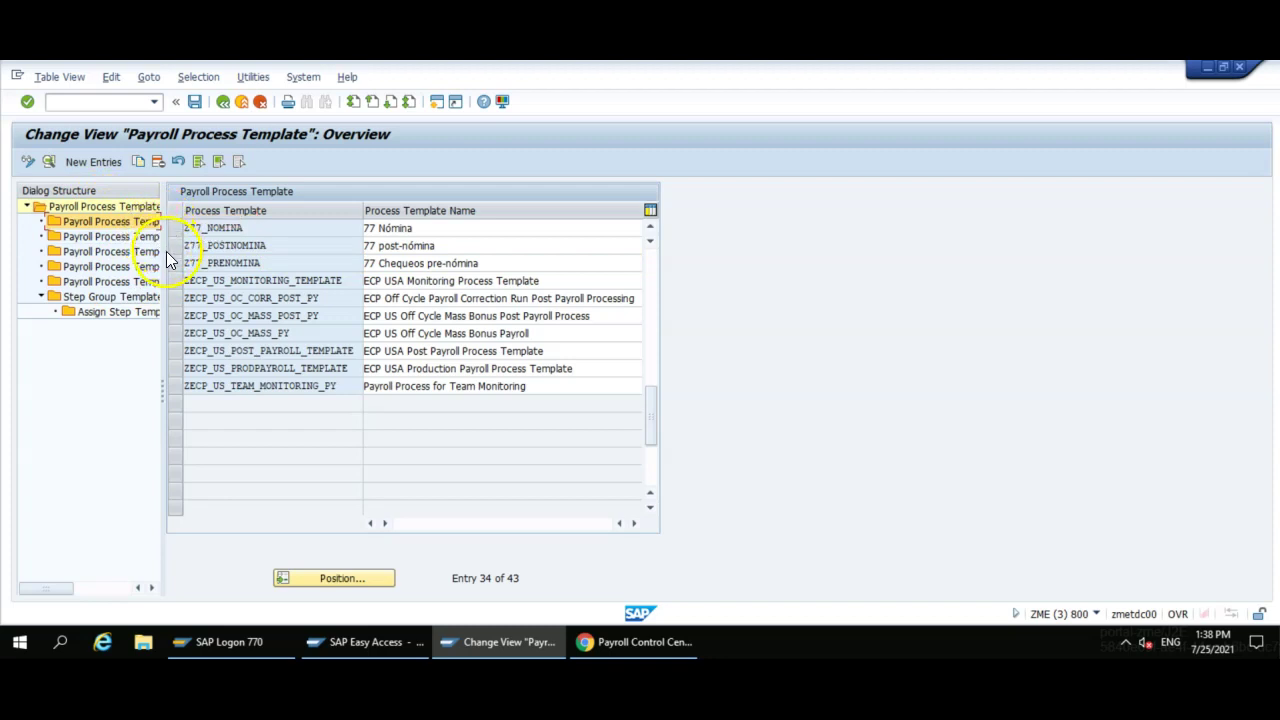
left_click_drag(165, 254, 281, 254)
left_click(291, 263)
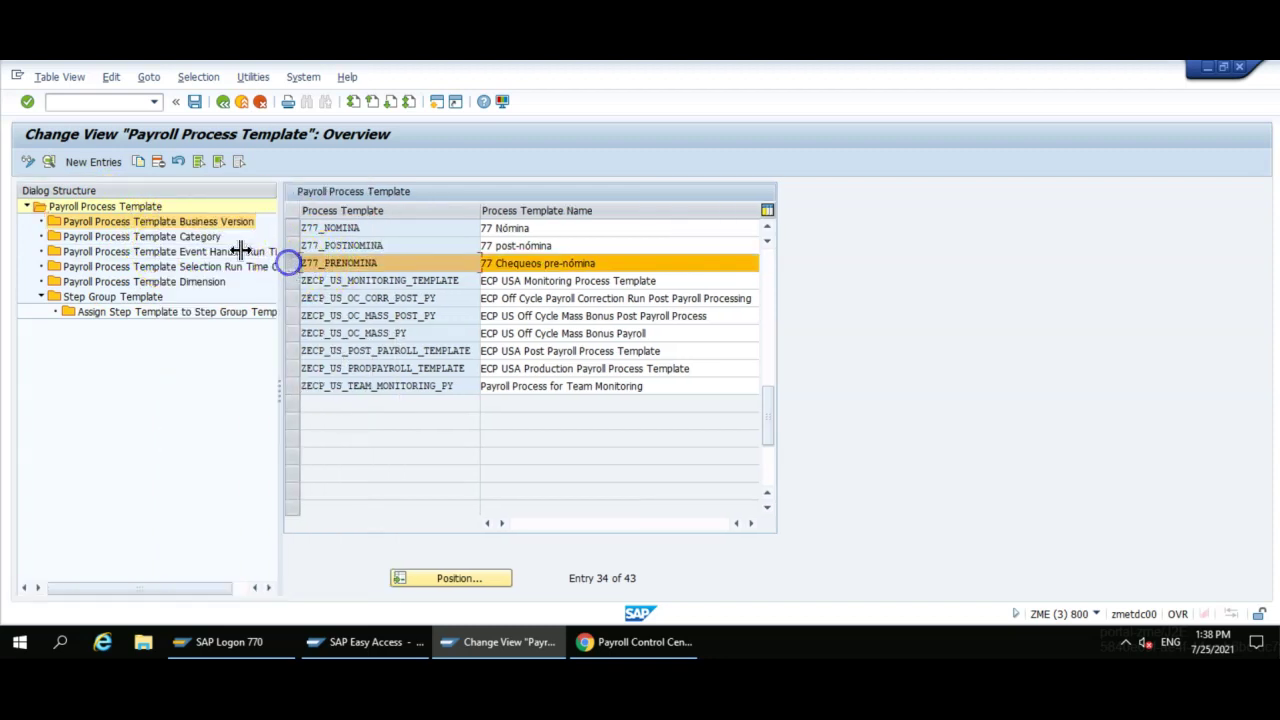
double_click(190, 236)
- View the process template categories of Z77_NOMINA and Z77_POSTNOMINA
double_click(134, 206)
left_click(292, 228)
double_click(190, 236)
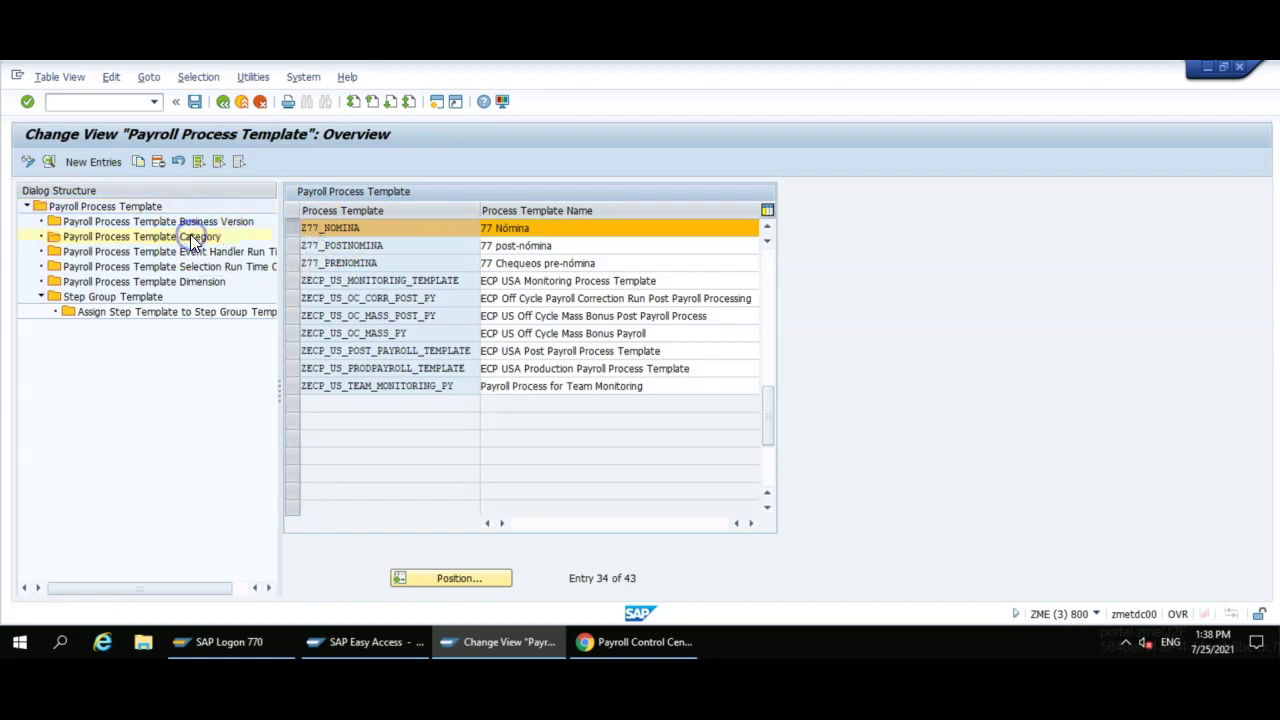
double_click(147, 206)
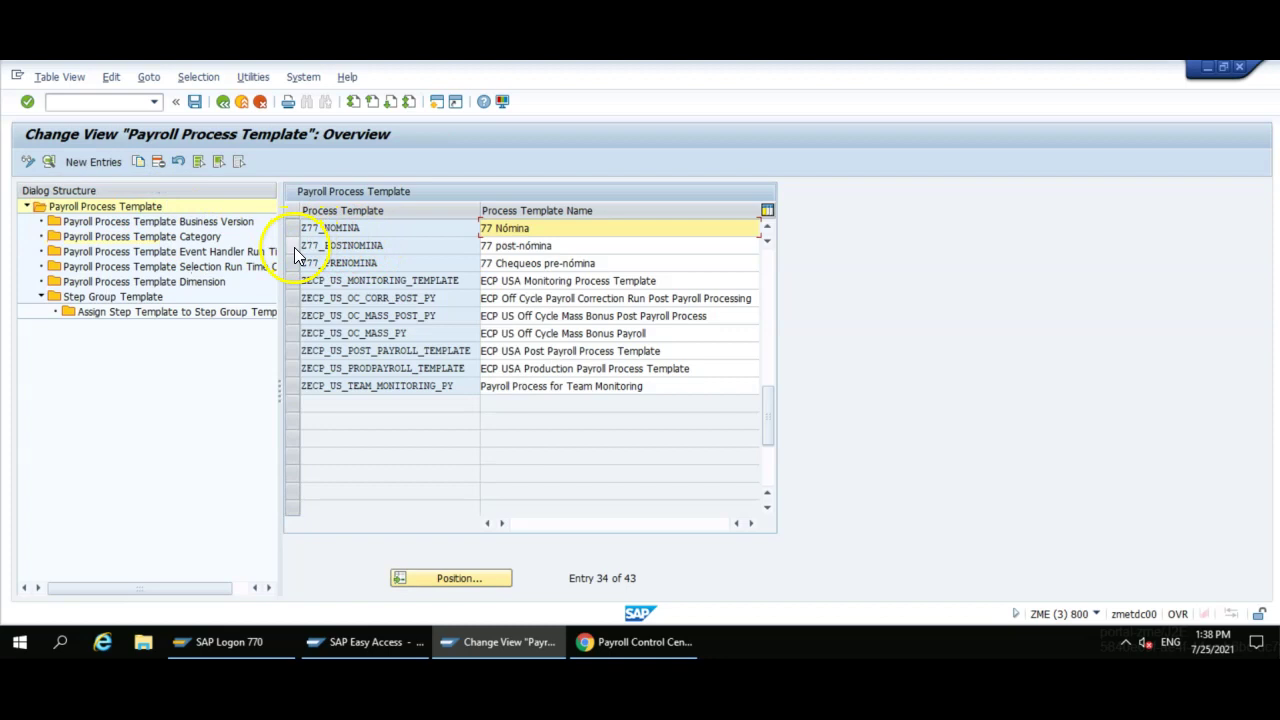
left_click(293, 246)
double_click(194, 236)
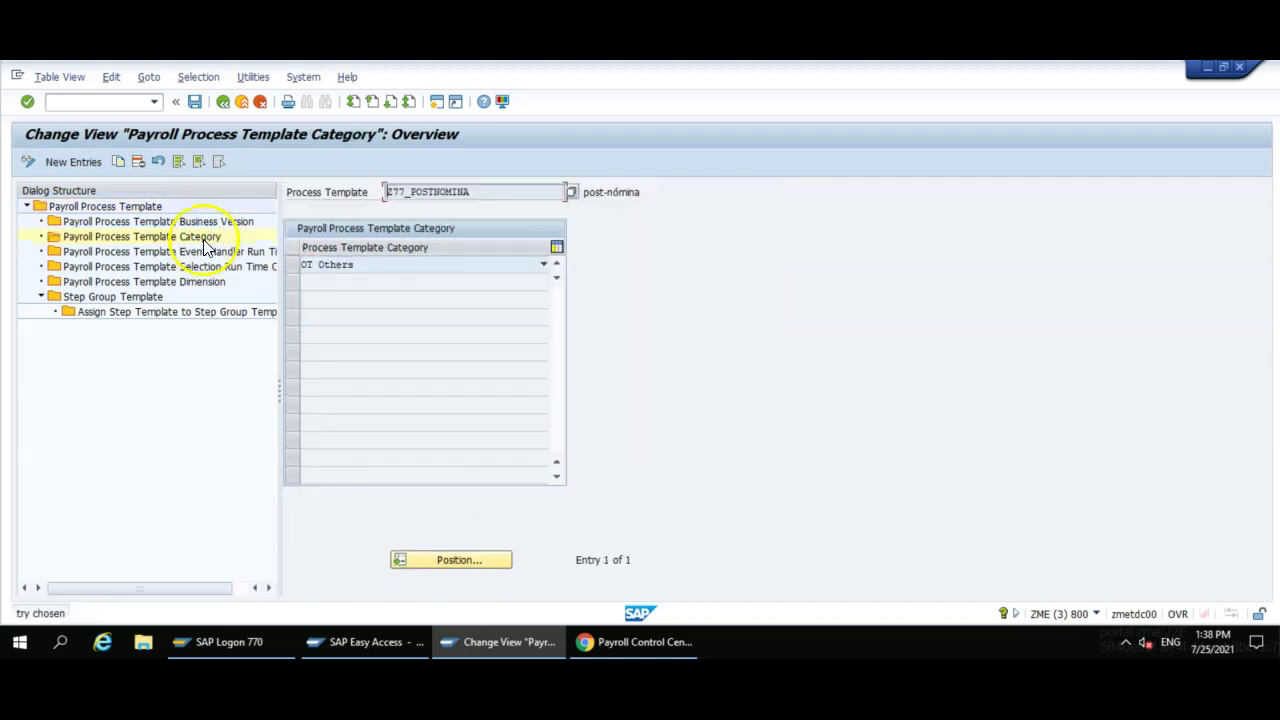
- Open the step group template of Z77_PRENOMINA and examine the step templates assigned to it
left_click(138, 207)
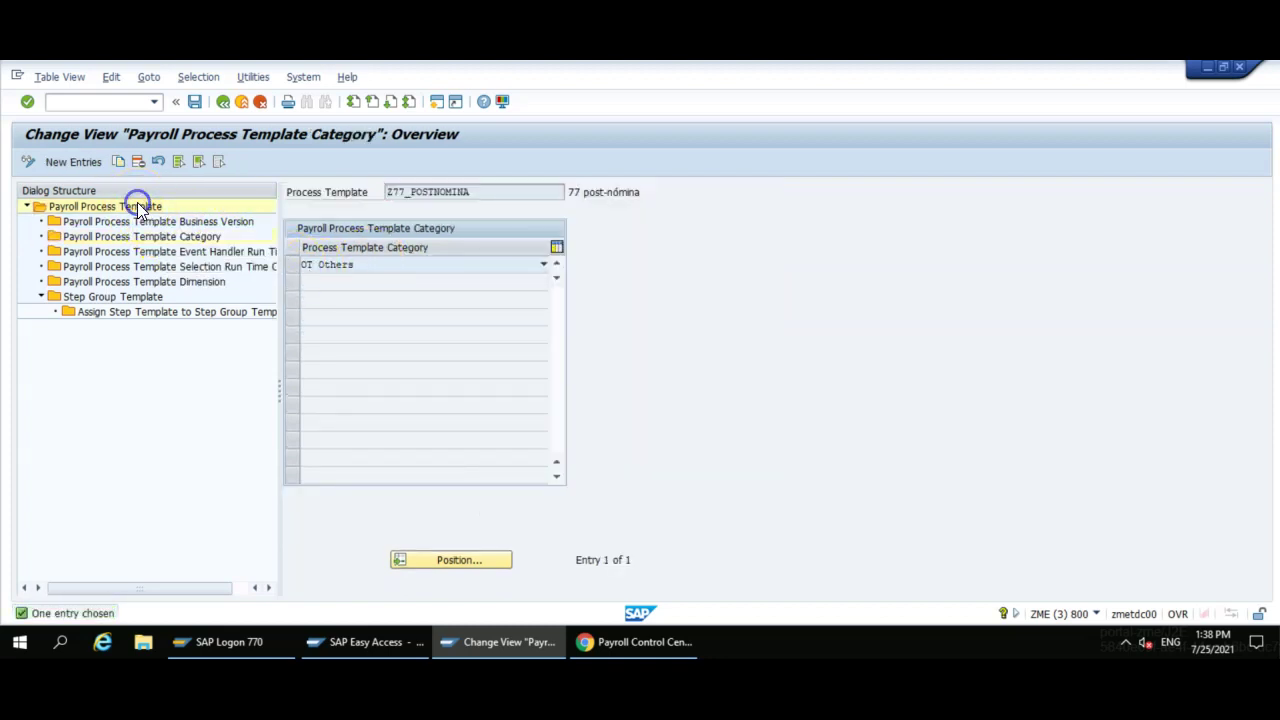
left_click(292, 264)
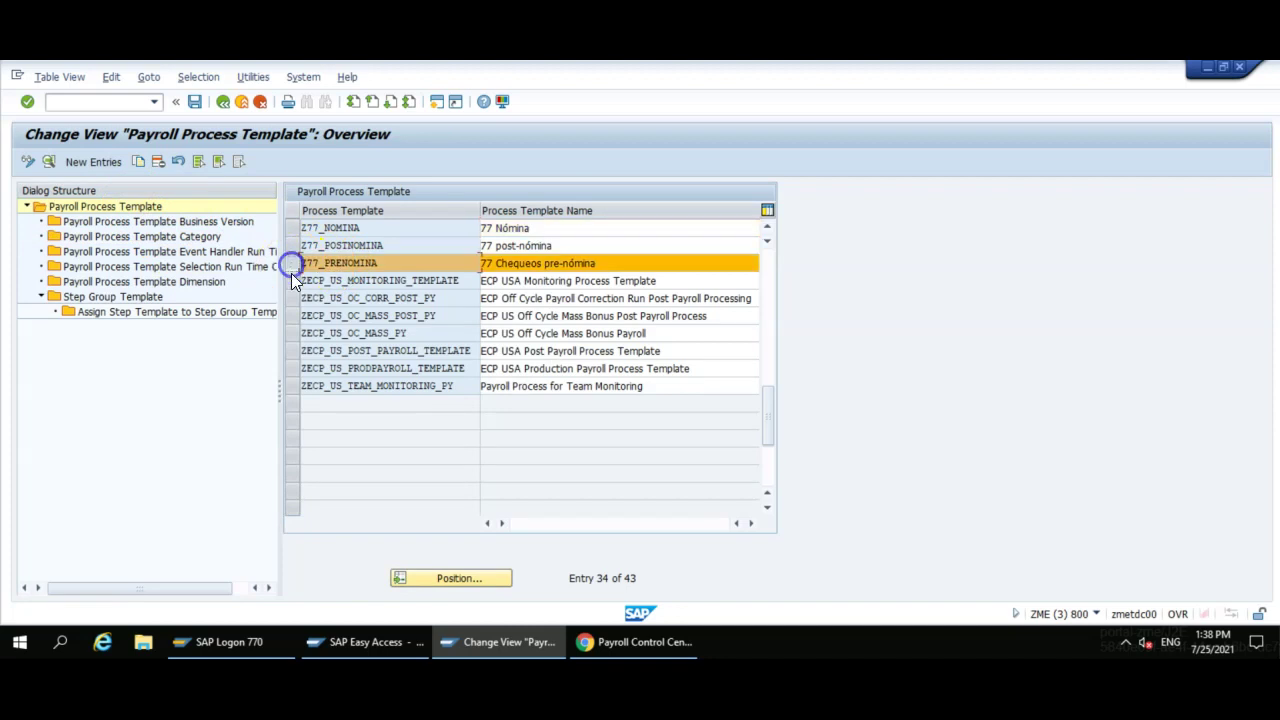
double_click(129, 301)
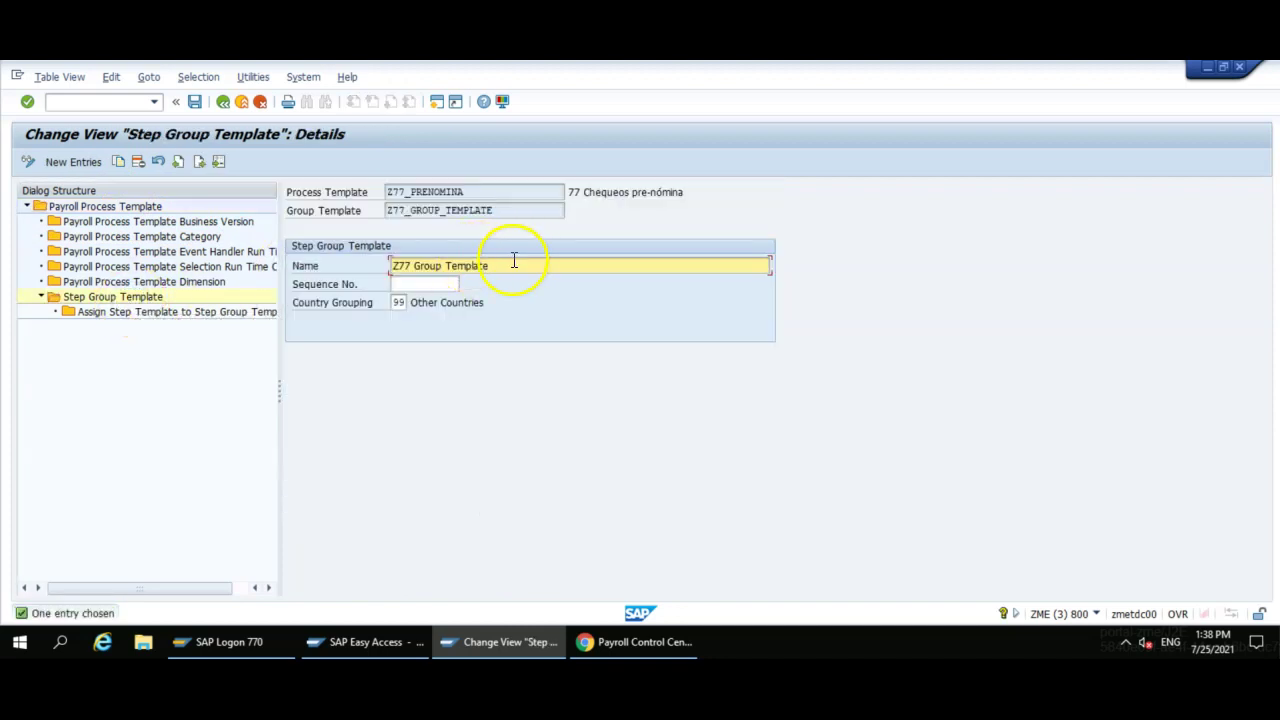
double_click(181, 312)
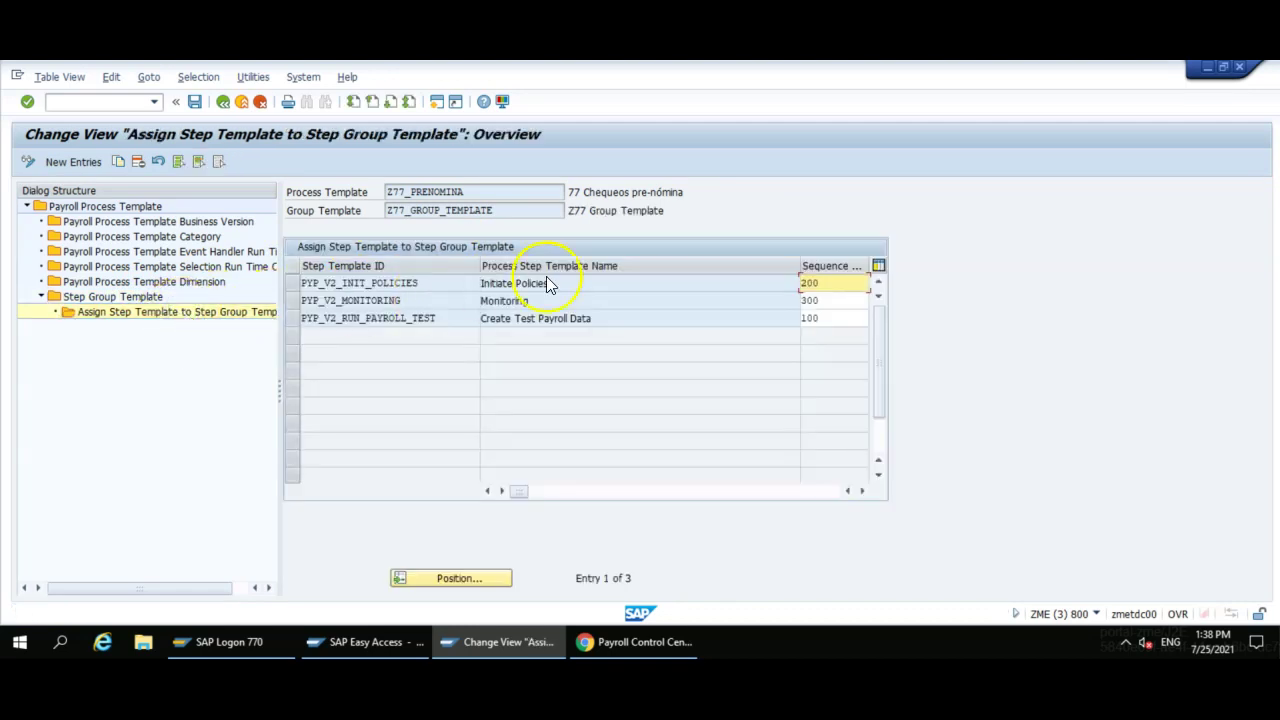
left_click_drag(629, 319, 447, 323)
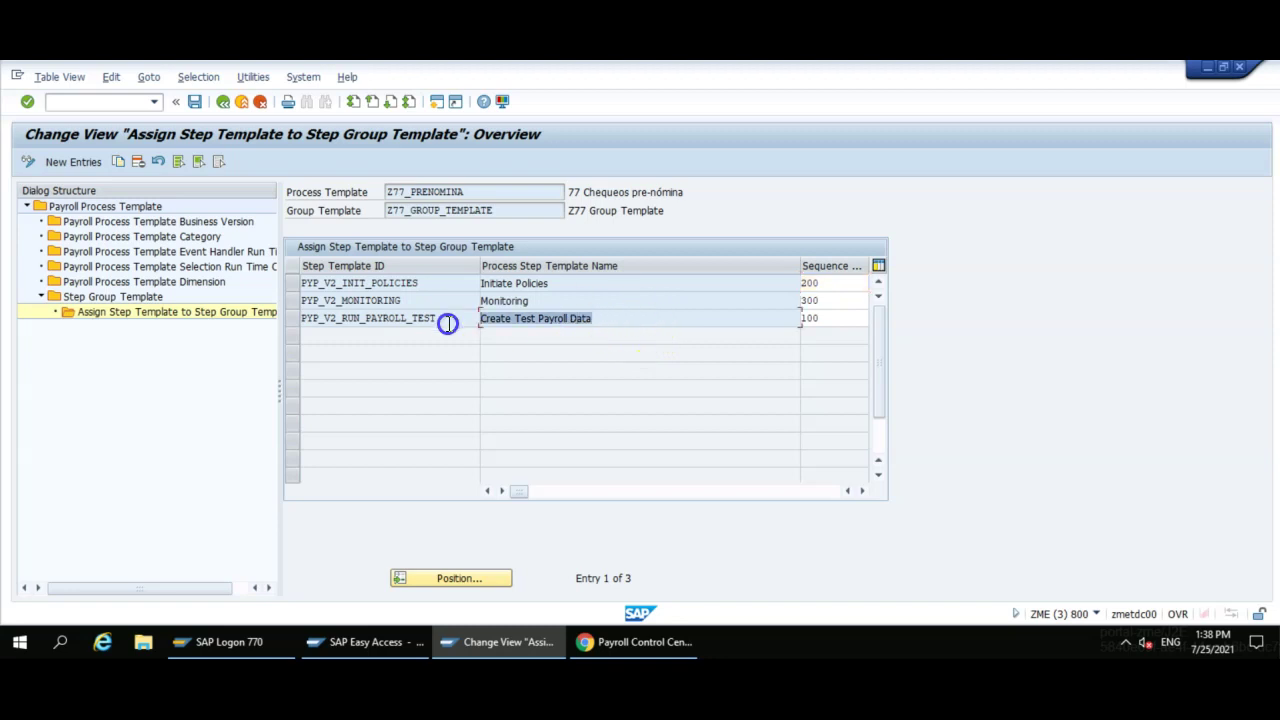
left_click(391, 291)
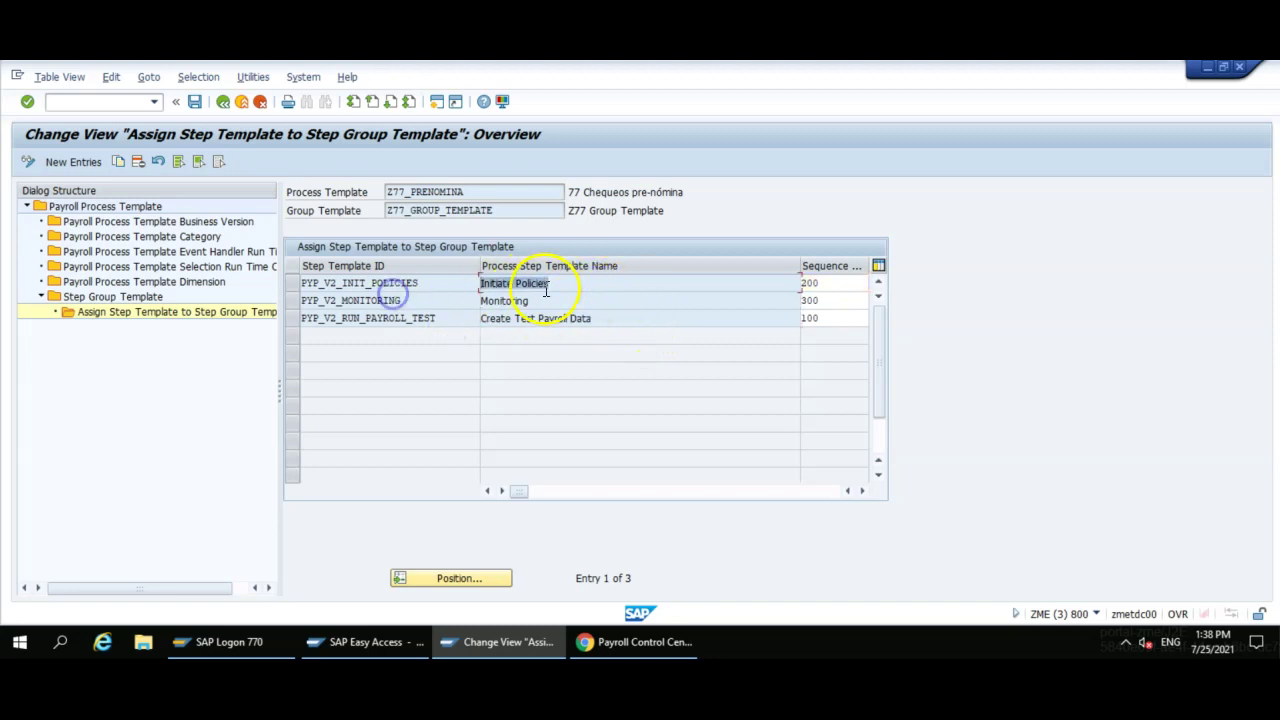
left_click(399, 302)
- Open the step templates assigned to the Z77_NOMINA step group and go through their sequence numbers in order
double_click(161, 207)
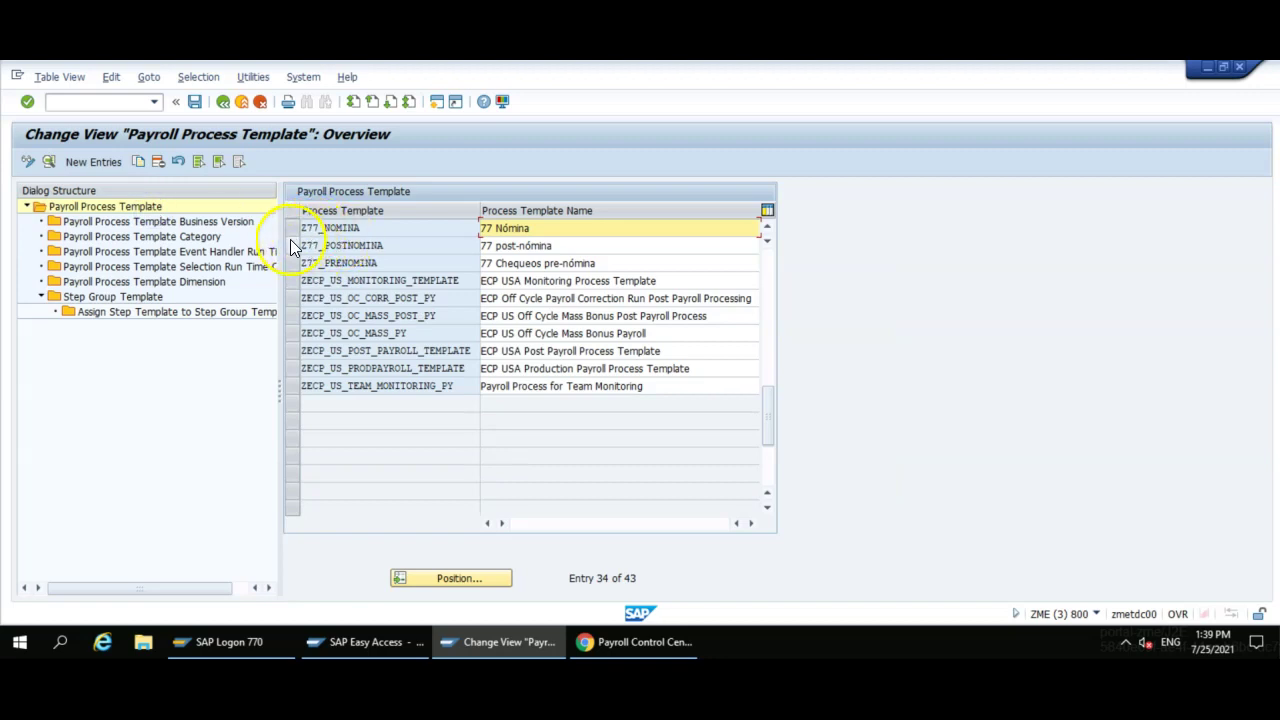
left_click(292, 228)
left_click(117, 298)
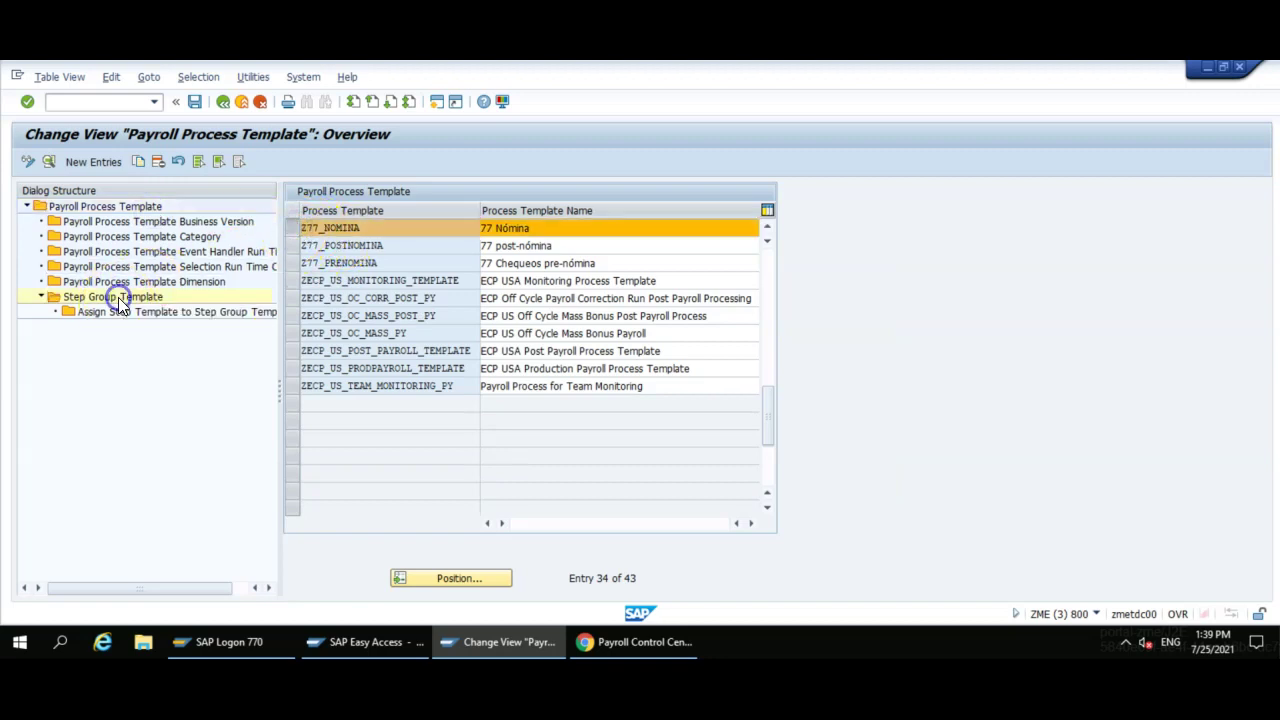
double_click(211, 311)
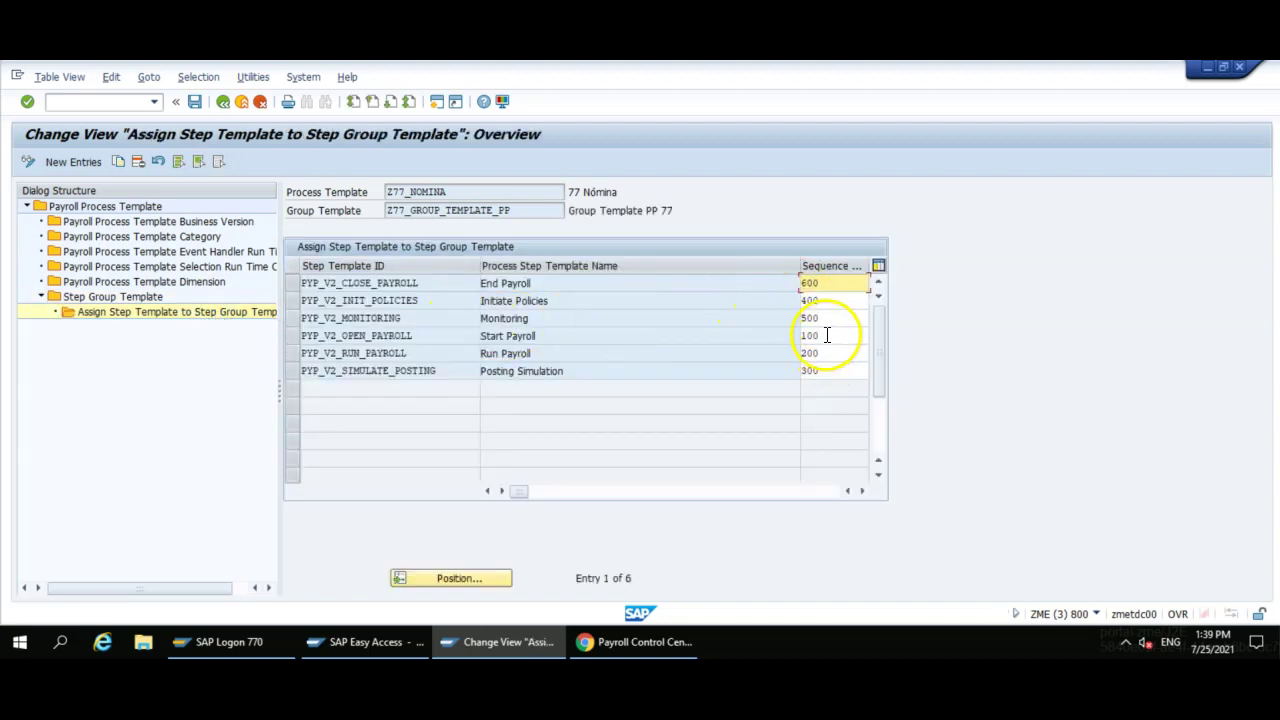
left_click(827, 337)
left_click(825, 354)
left_click(828, 370)
left_click(832, 302)
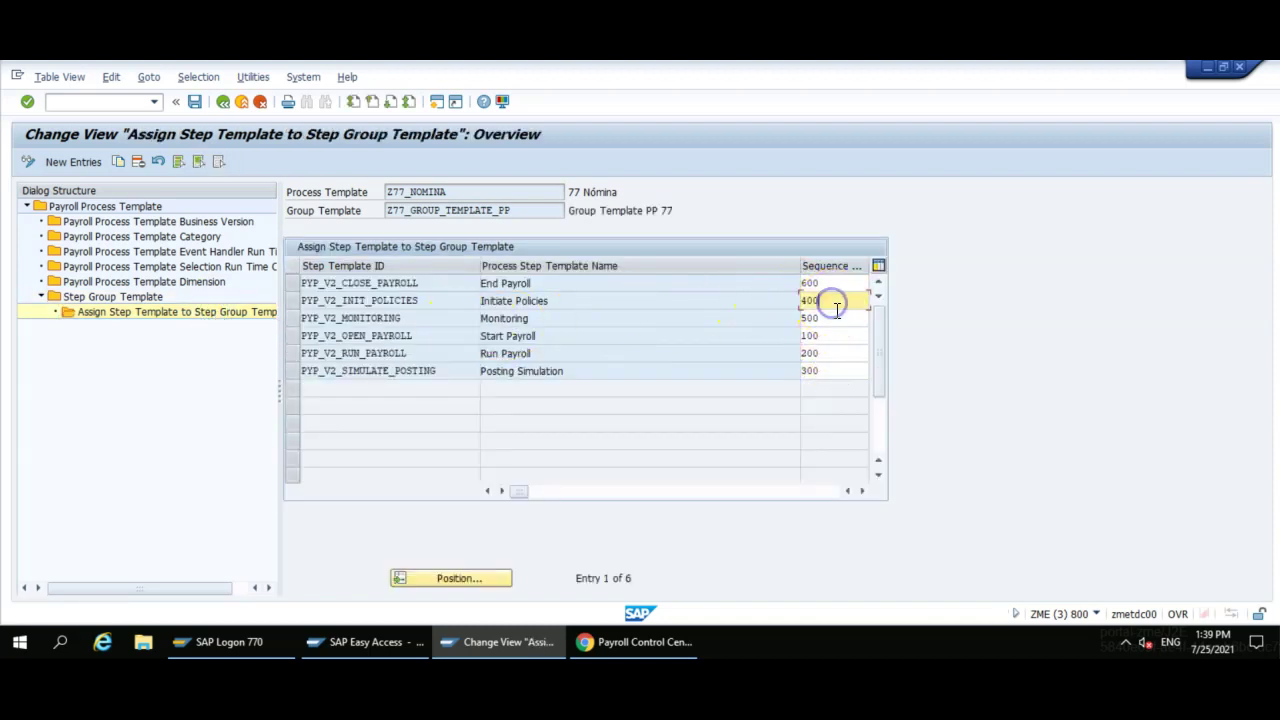
left_click(829, 283)
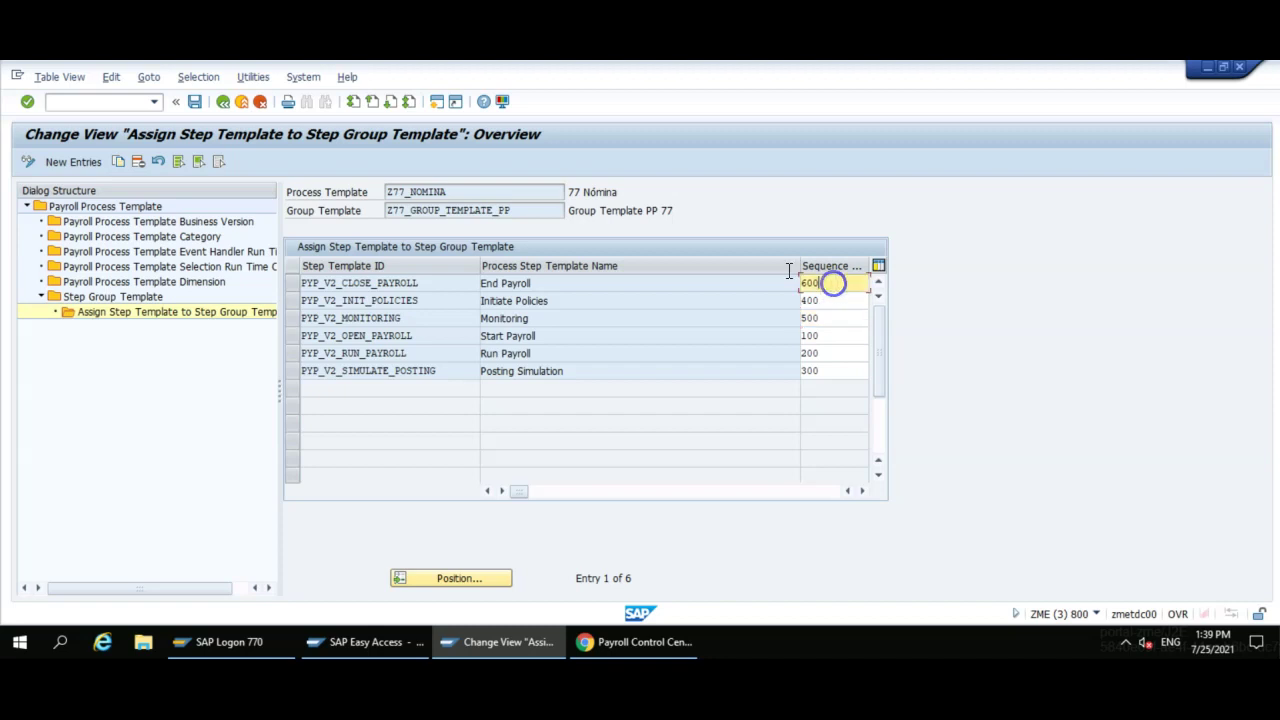
left_click(222, 101)
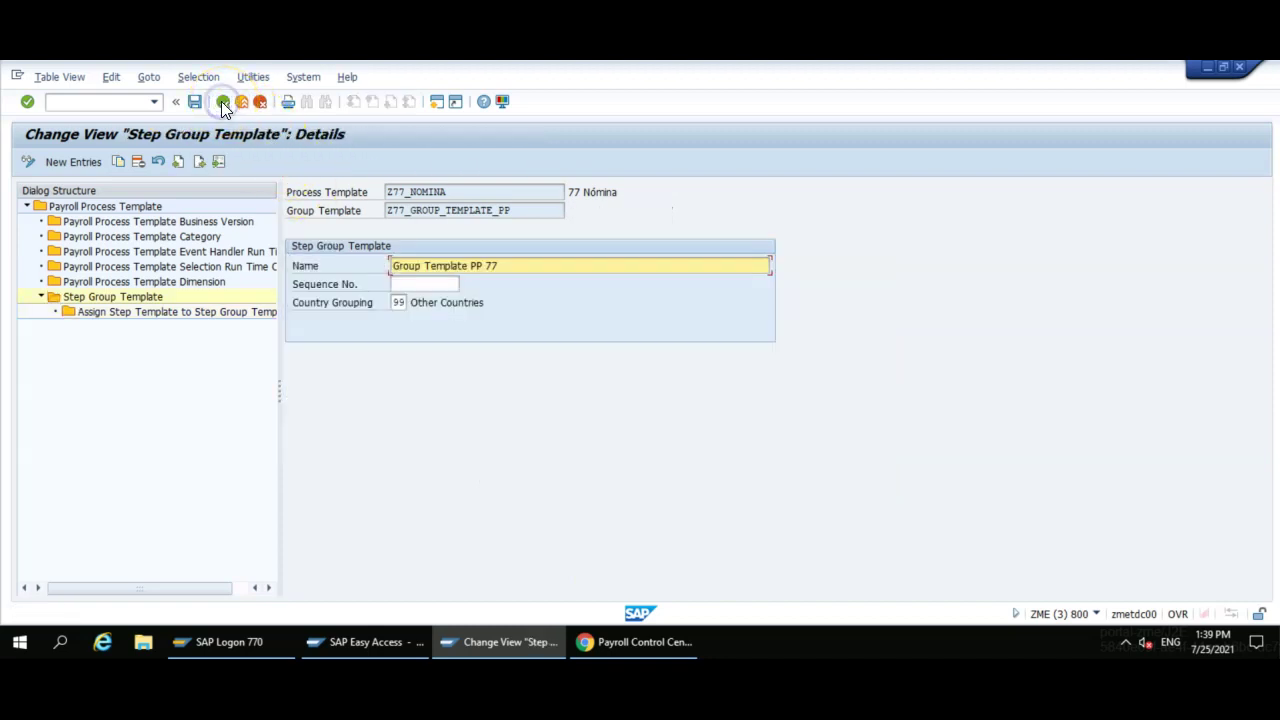
left_click(221, 102)
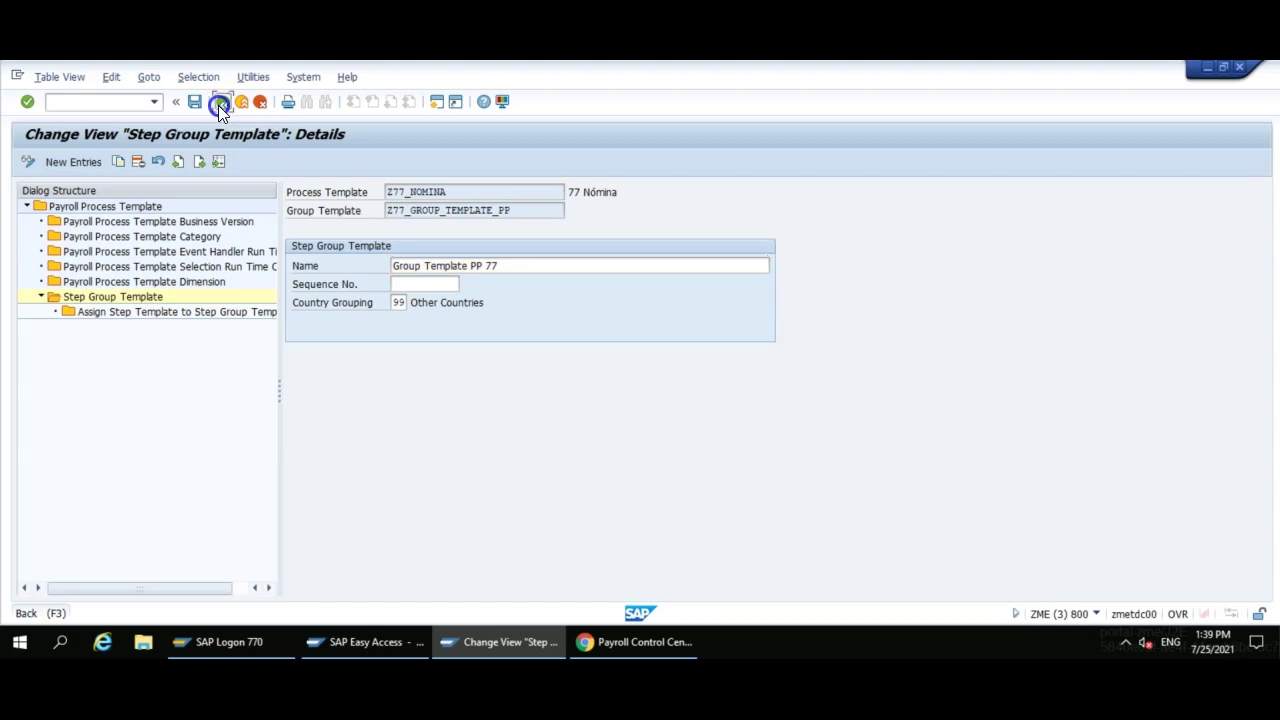
- Open the step templates assigned to the Z77_POSTNOMINA step group, examine their names and sequence numbers, and return to the group details
double_click(140, 206)
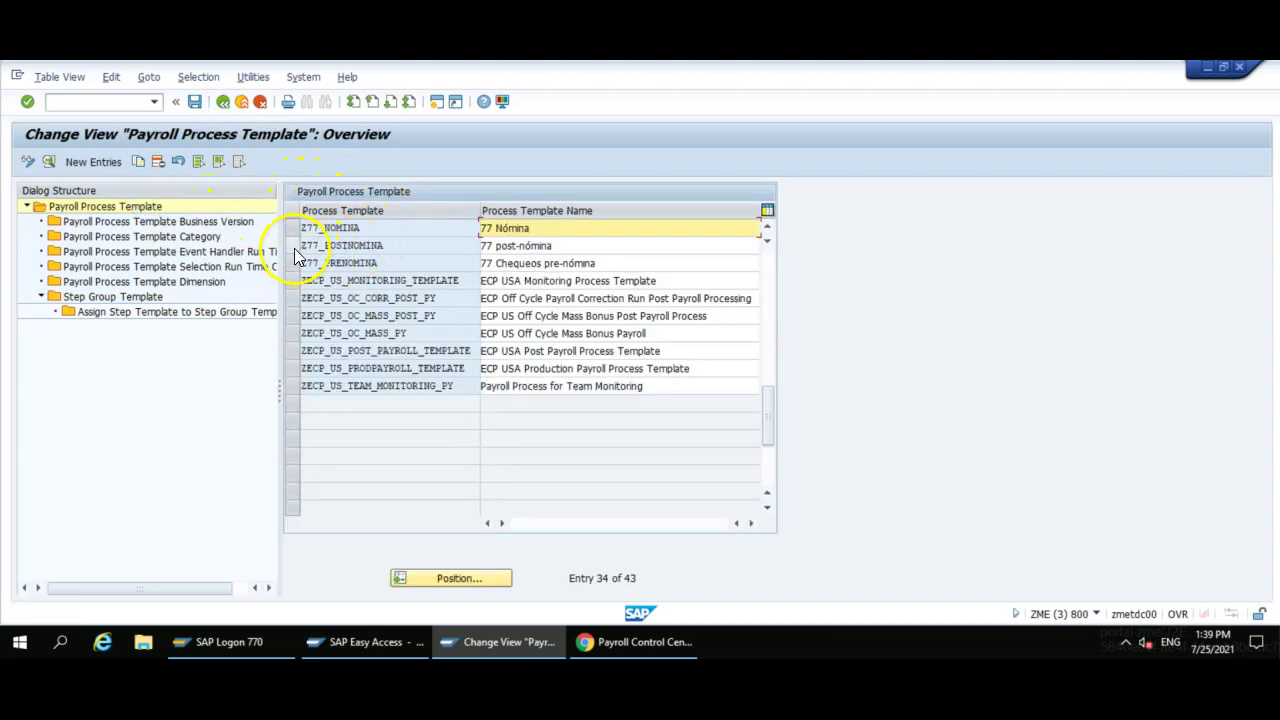
left_click(293, 245)
double_click(132, 296)
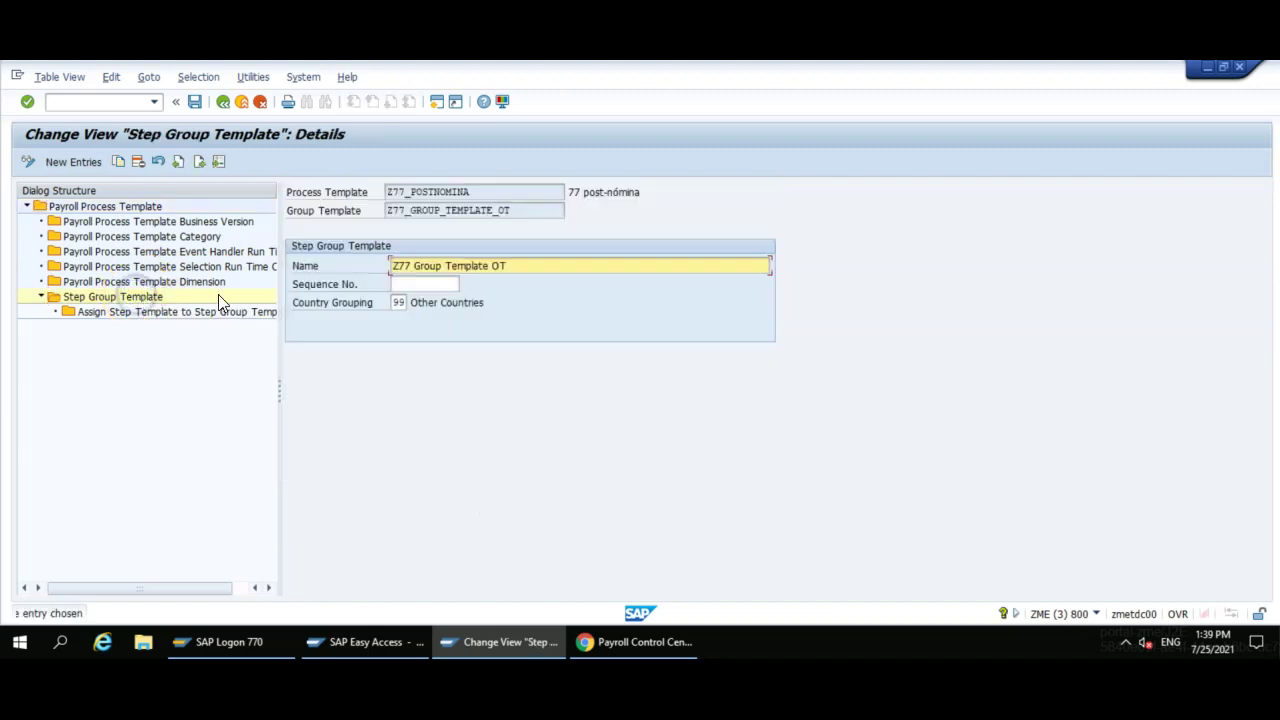
double_click(188, 313)
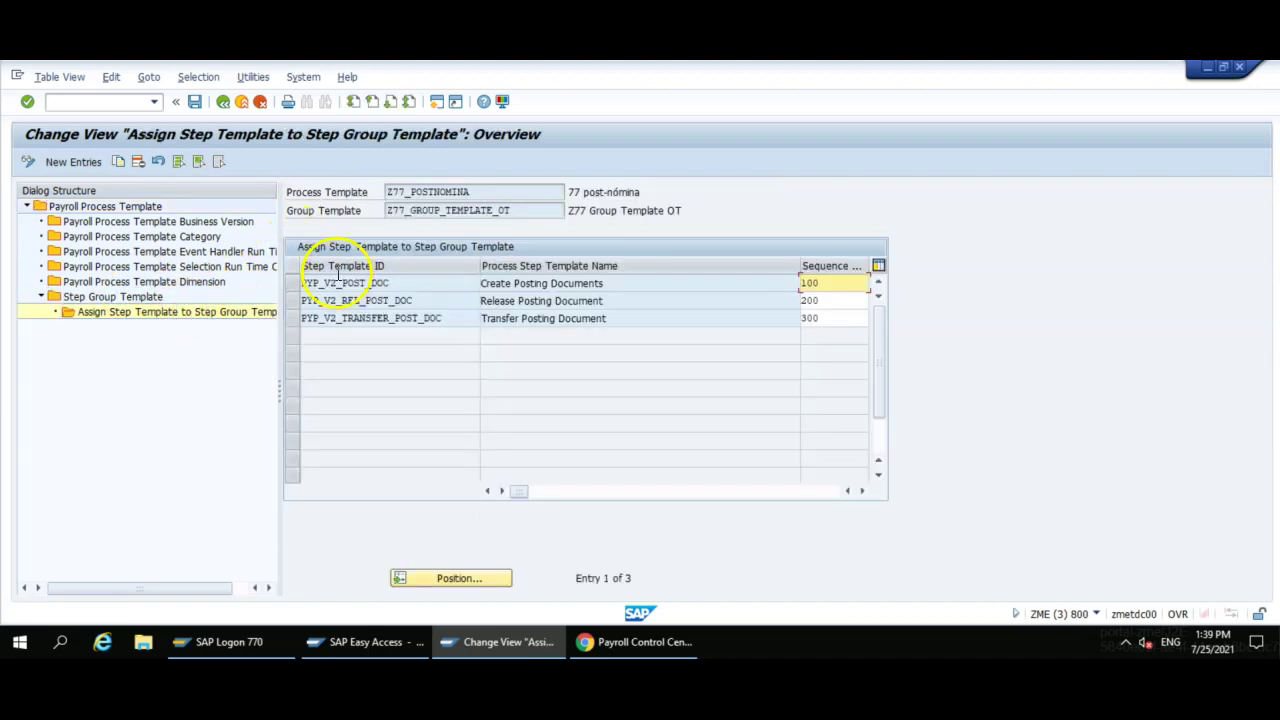
left_click(832, 301)
left_click(832, 318)
left_click(622, 284)
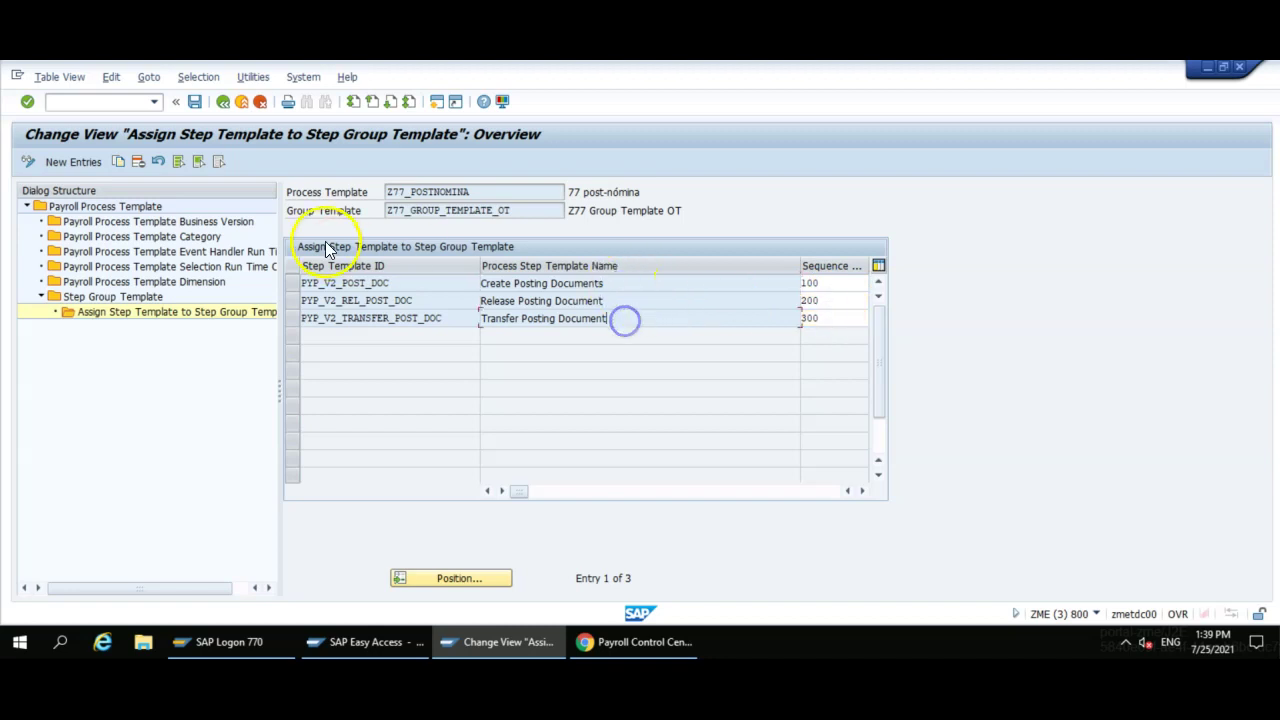
left_click(225, 106)
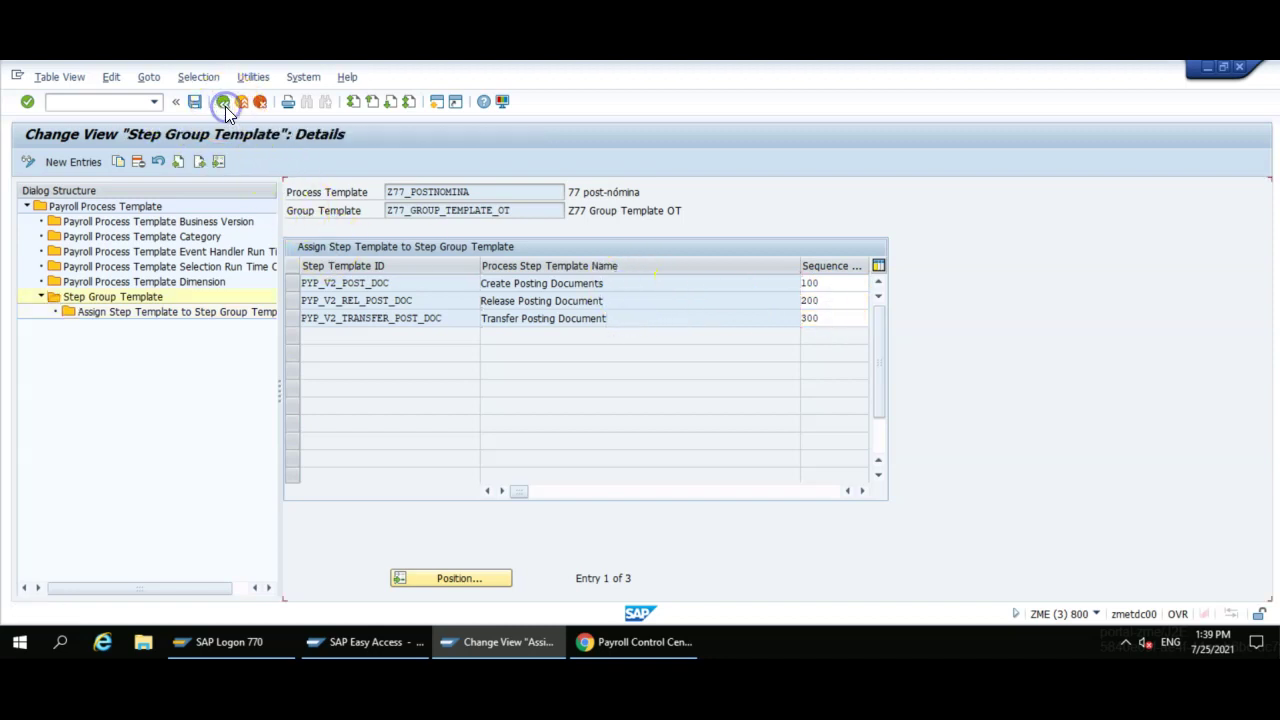
- Leave the Z77_POSTNOMINA step group, reopen Define Process Templates from the IMG and position the list at z77
left_click(225, 104)
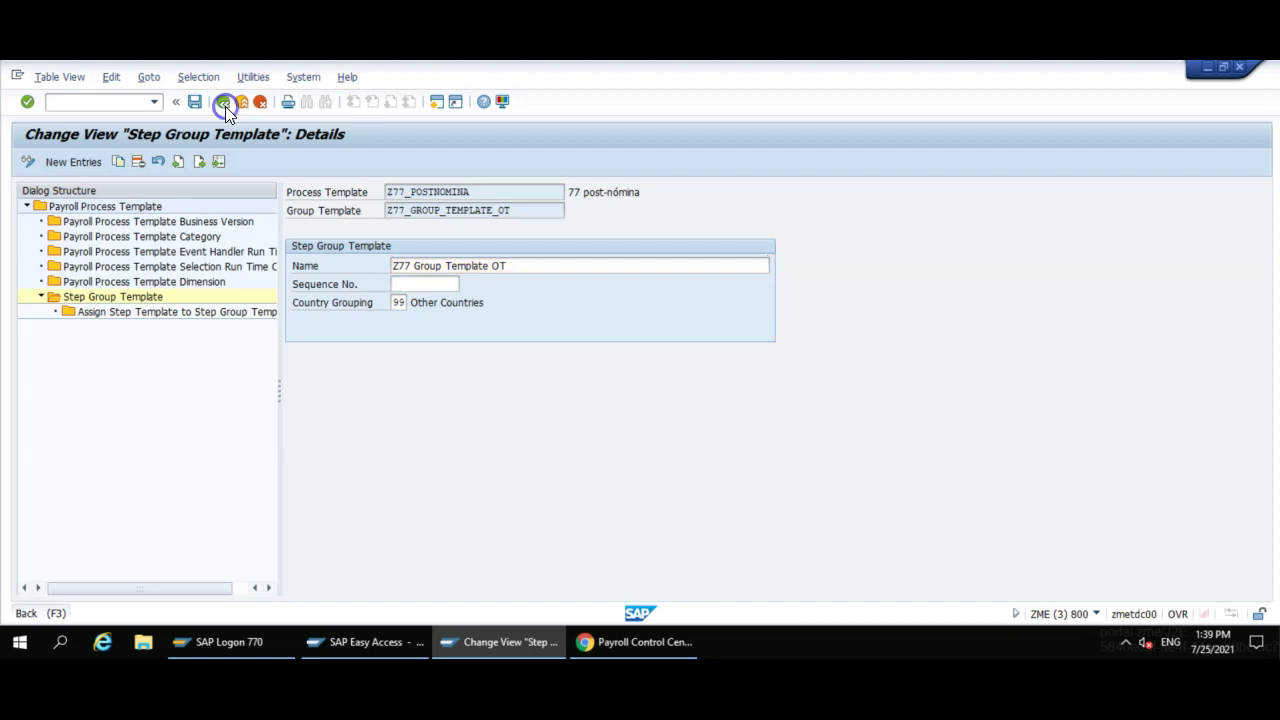
left_click(234, 103)
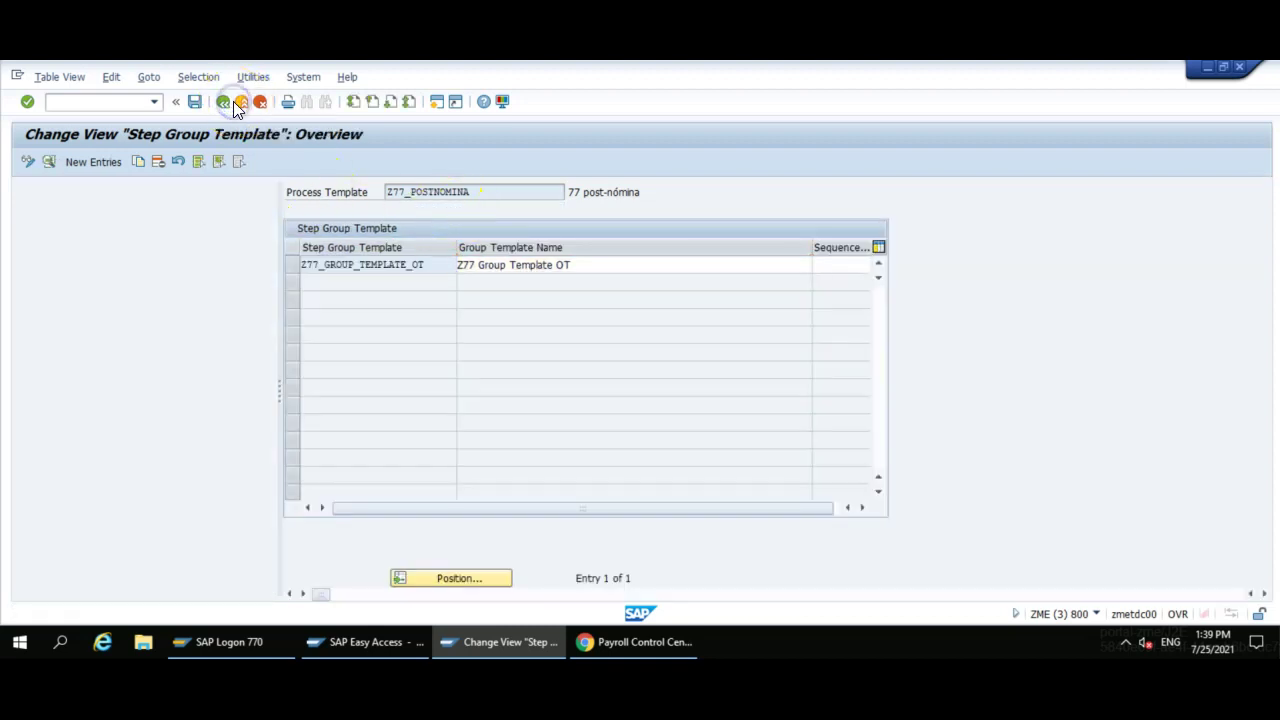
left_click(127, 343)
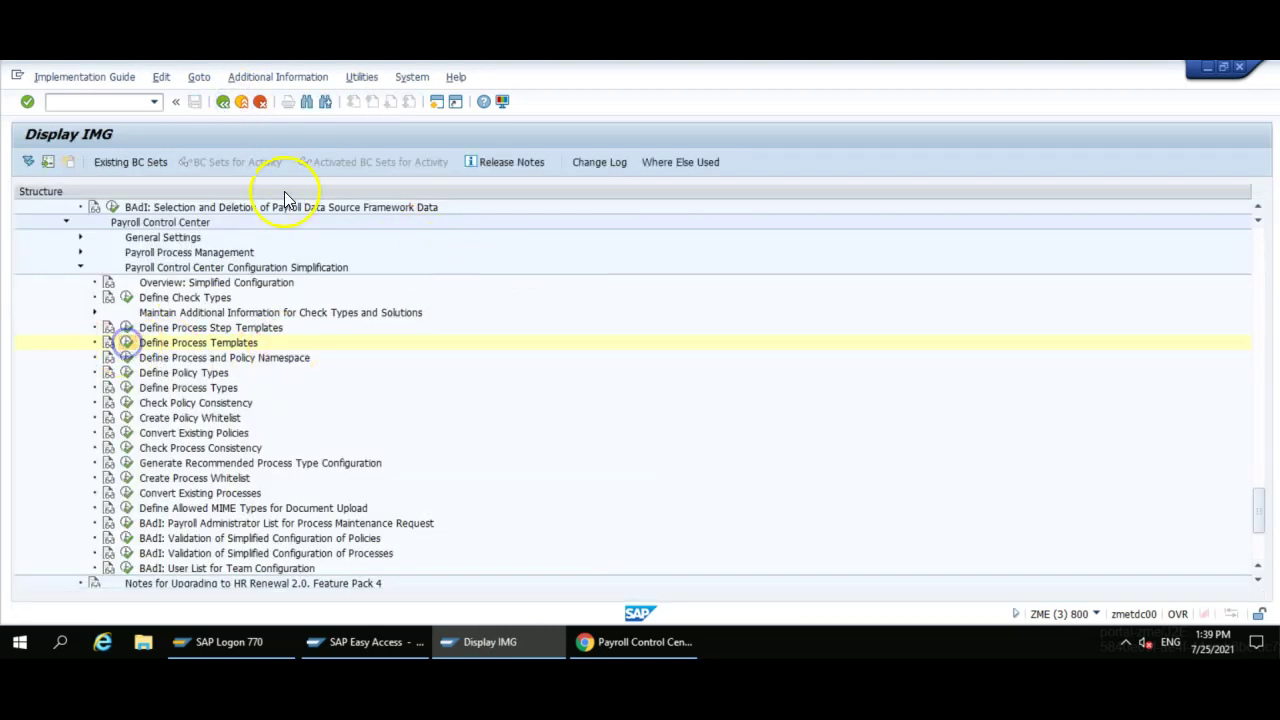
left_click(316, 578)
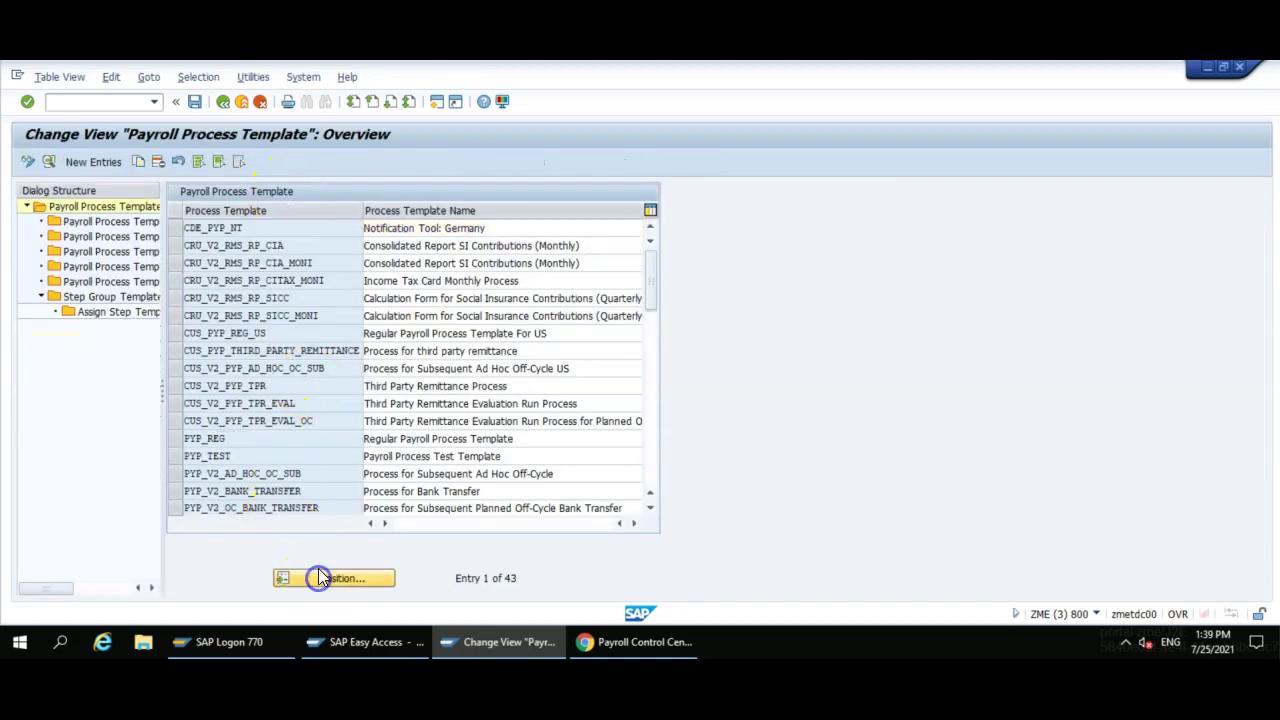
type("z77")
key("Return")
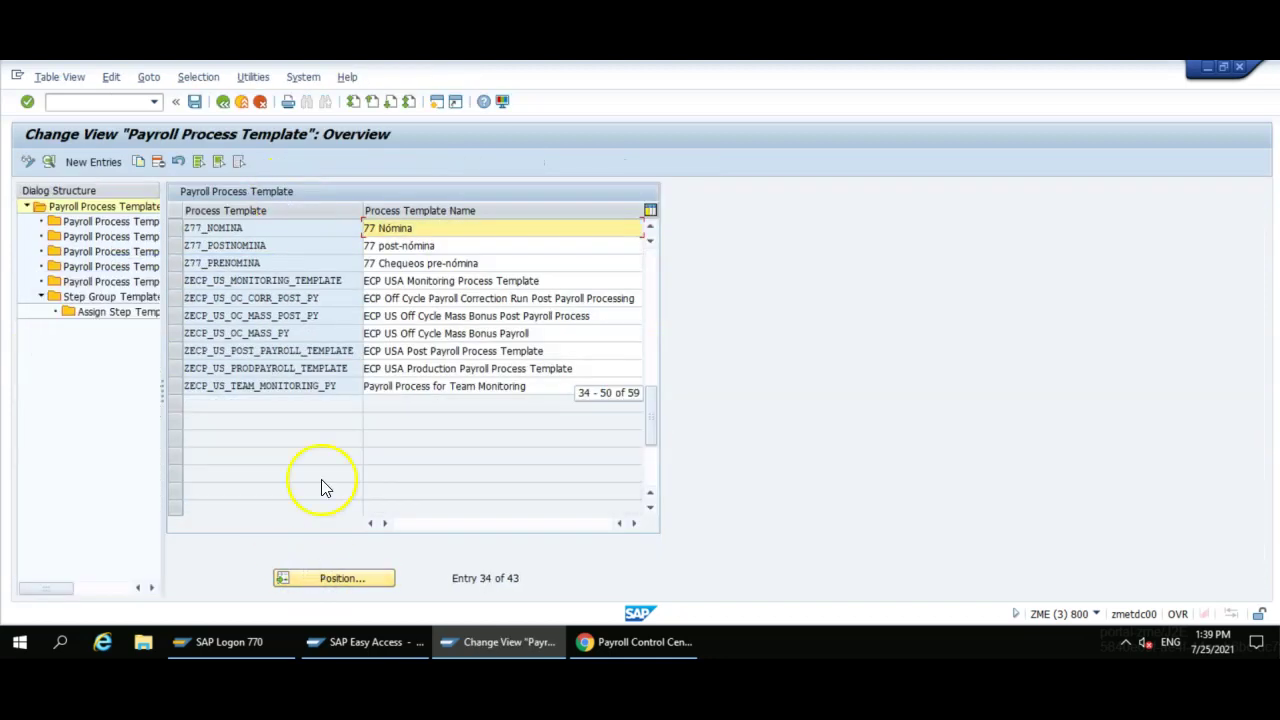
- Open the step templates assigned to the Z77_NOMINA step group and copy the step template ID PYP_V2_RUN_PAYROLL
left_click(179, 229)
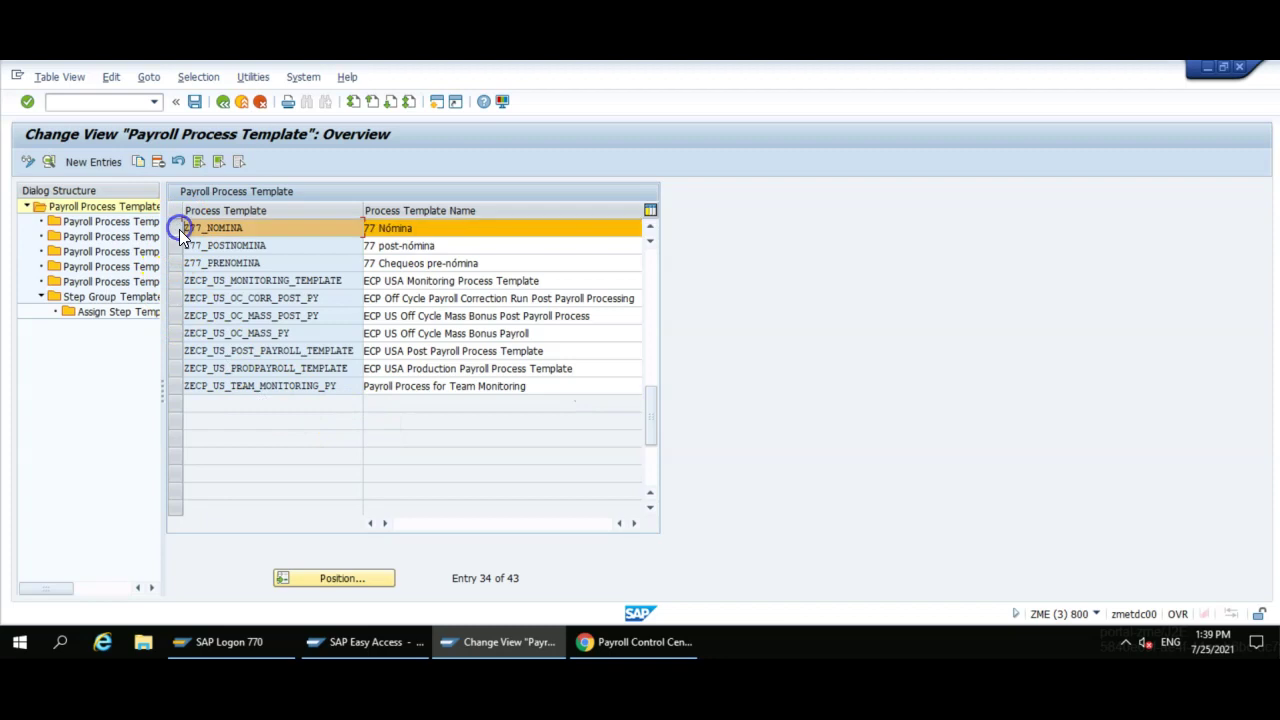
double_click(128, 296)
double_click(126, 312)
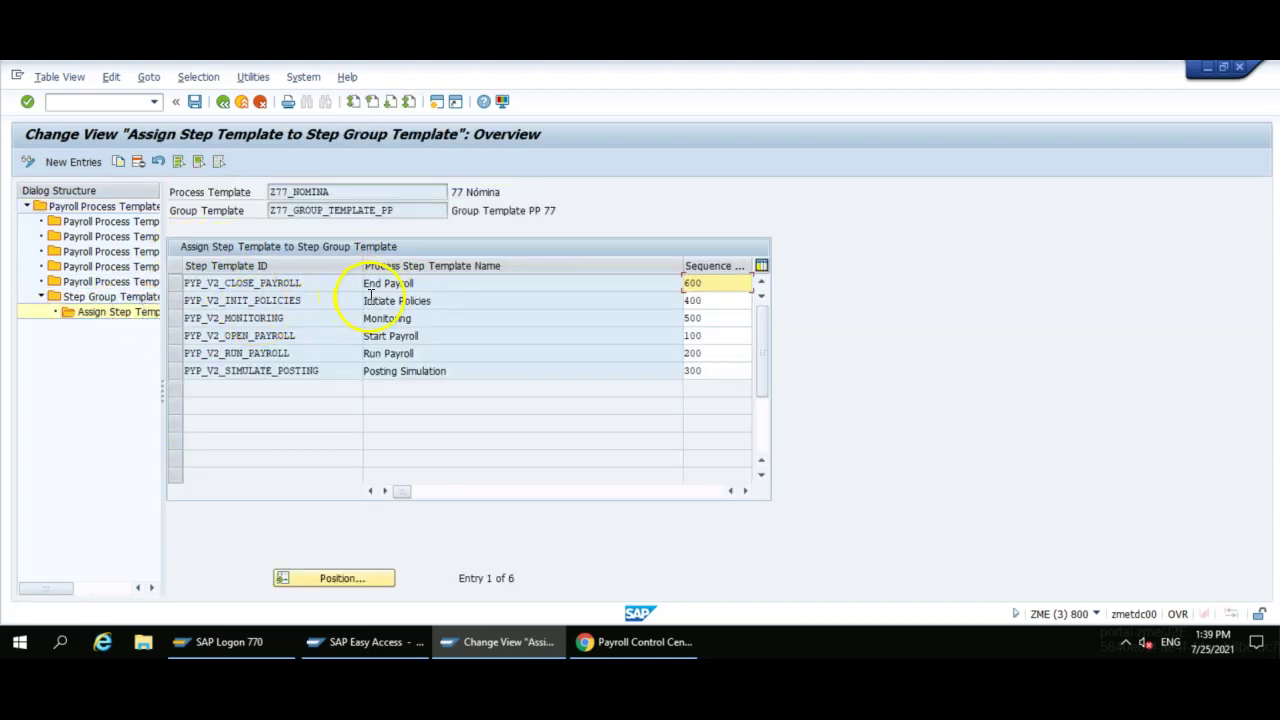
left_click(340, 341)
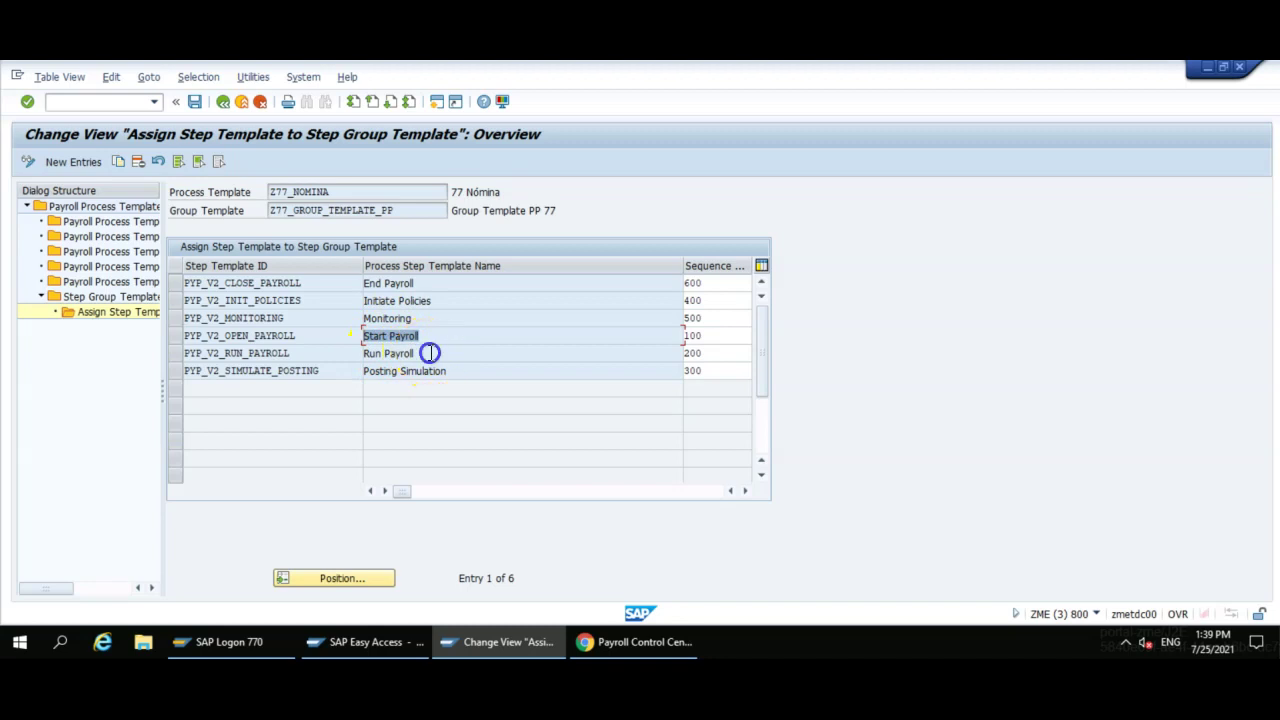
left_click(429, 353)
left_click_drag(289, 353, 148, 362)
key("ctrl+c")
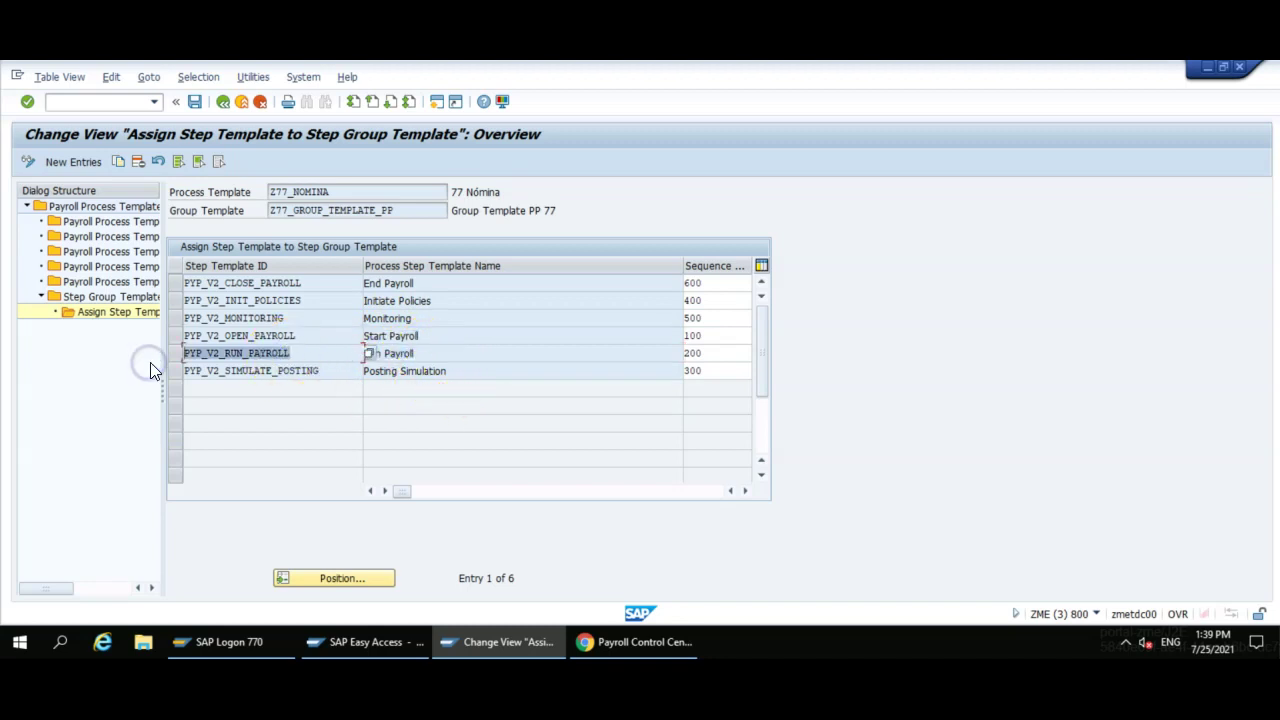
- Return to the IMG, open Define Process Step Templates and position the list at the copied ID PYP_V2_RUN_PAYROLL
left_click(254, 241)
left_click(227, 108)
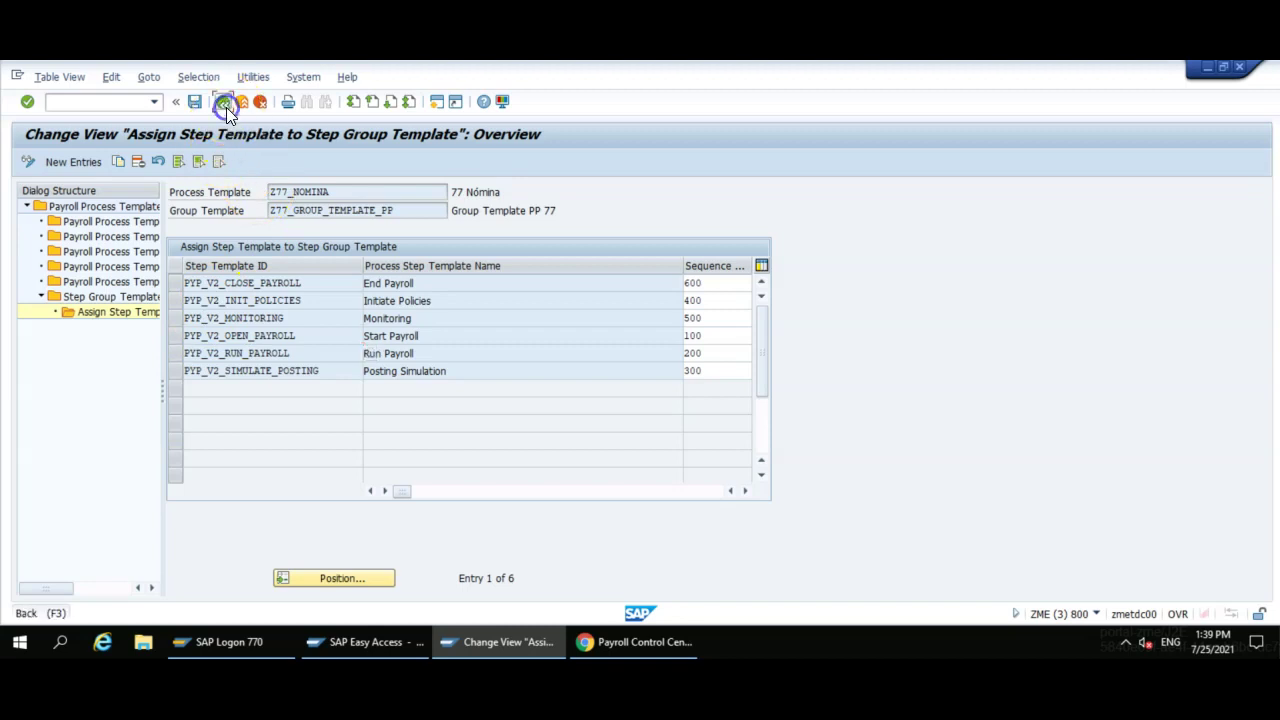
left_click(226, 107)
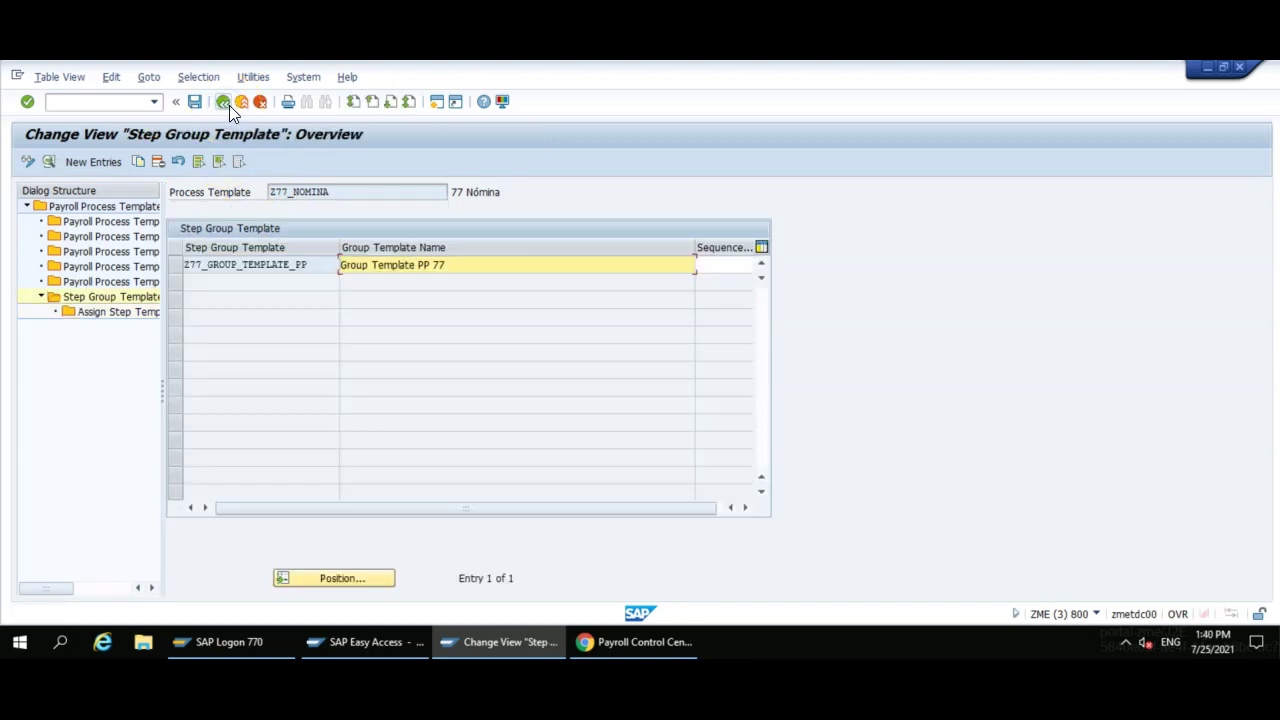
left_click(241, 102)
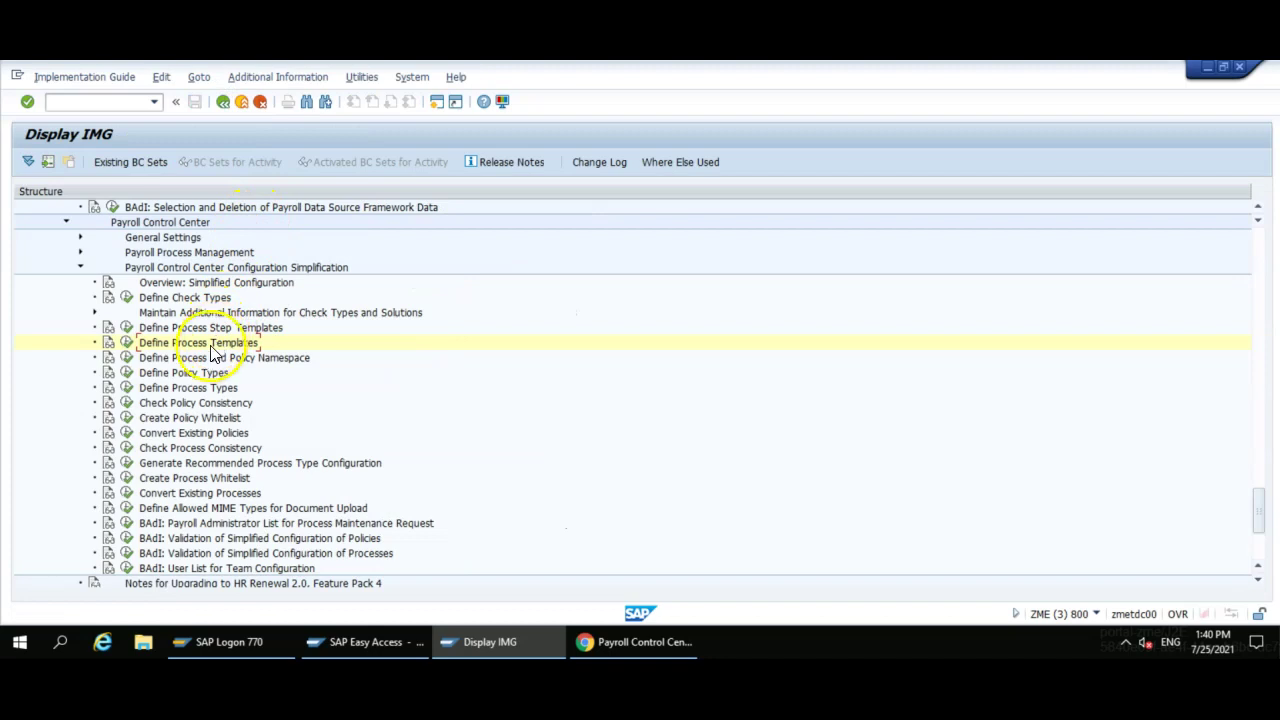
left_click(127, 328)
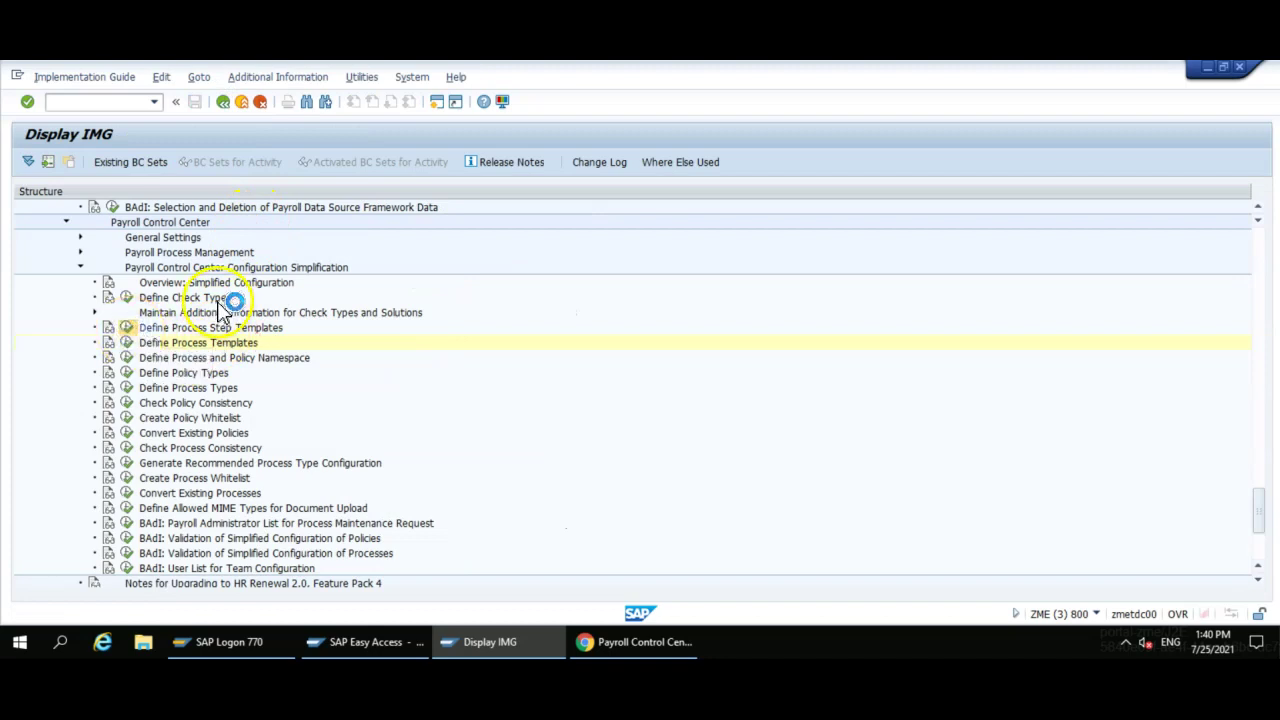
left_click(330, 578)
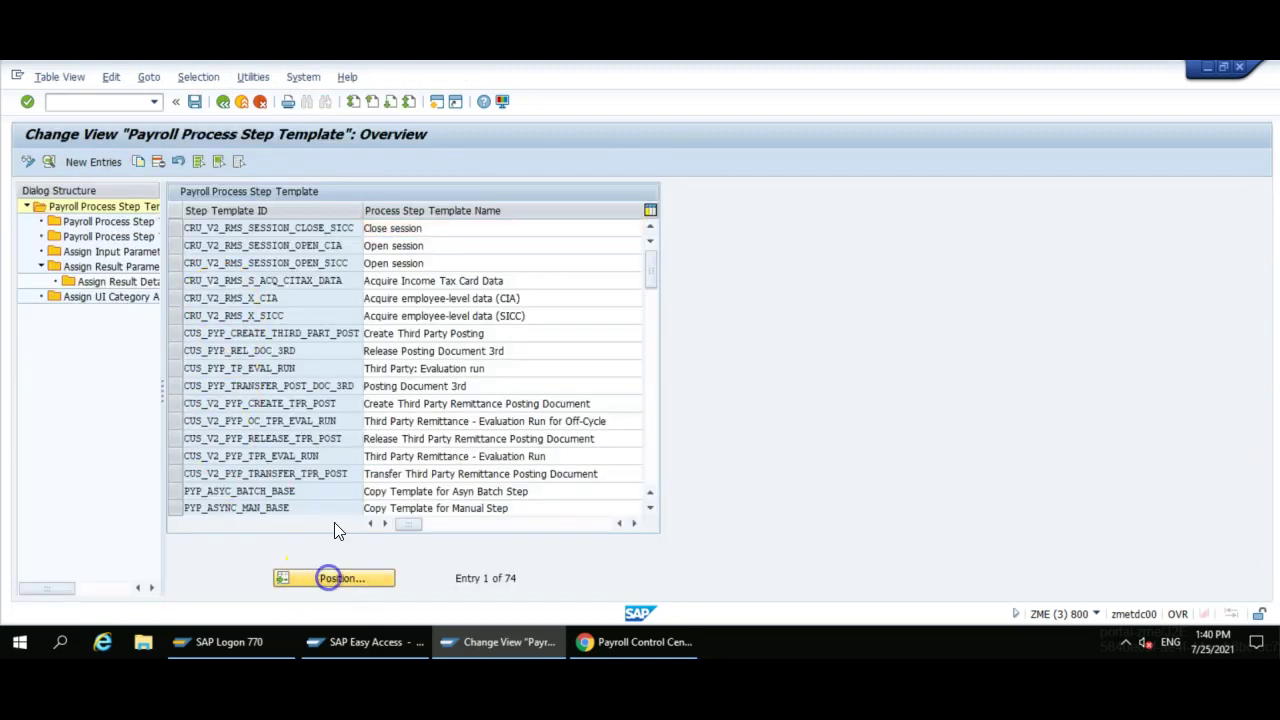
key("ctrl+v")
key("Return")
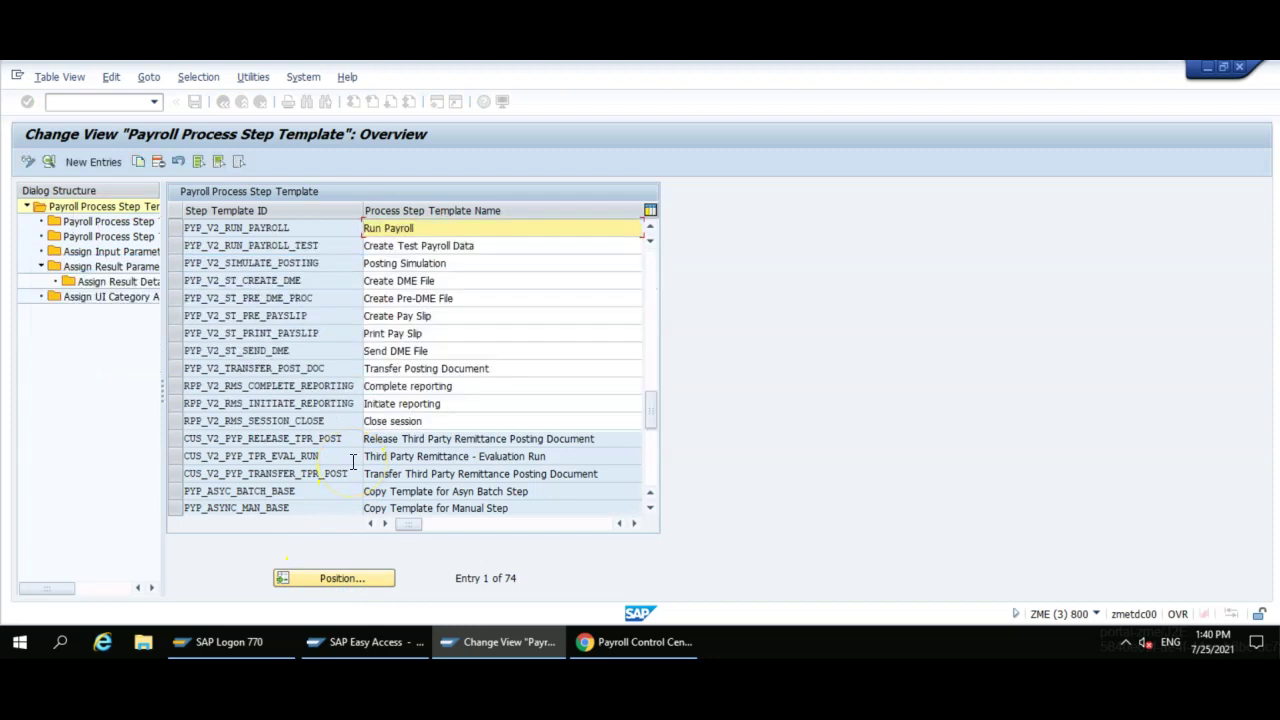
- Open the details of the PYP_V2_RUN_PAYROLL step template, examine its run time class in the Class Builder and return to the details
double_click(245, 229)
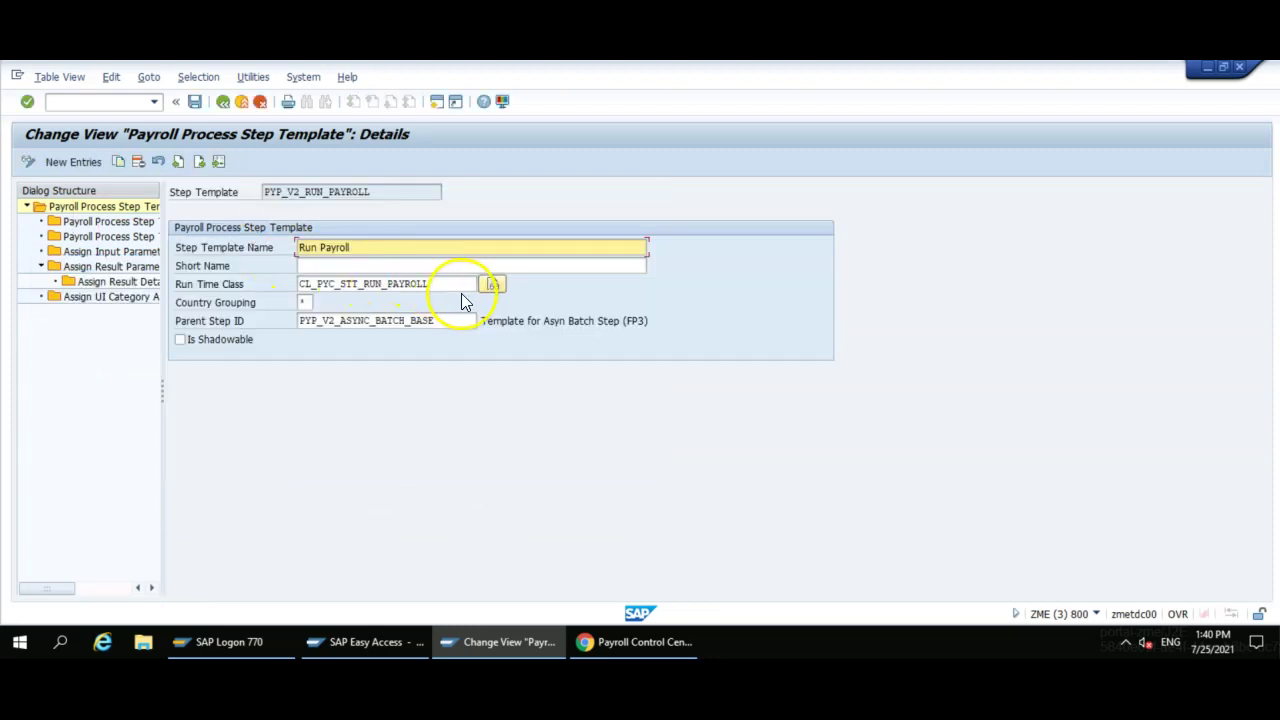
left_click_drag(456, 285, 212, 274)
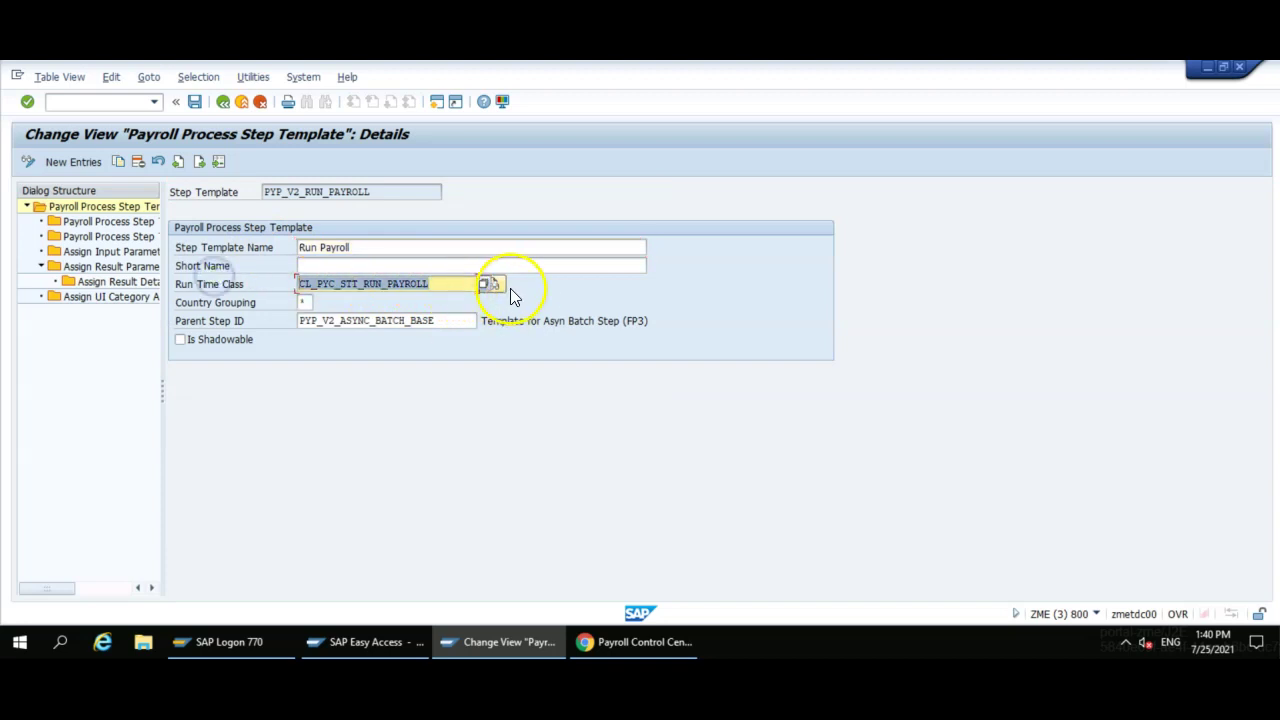
left_click(495, 287)
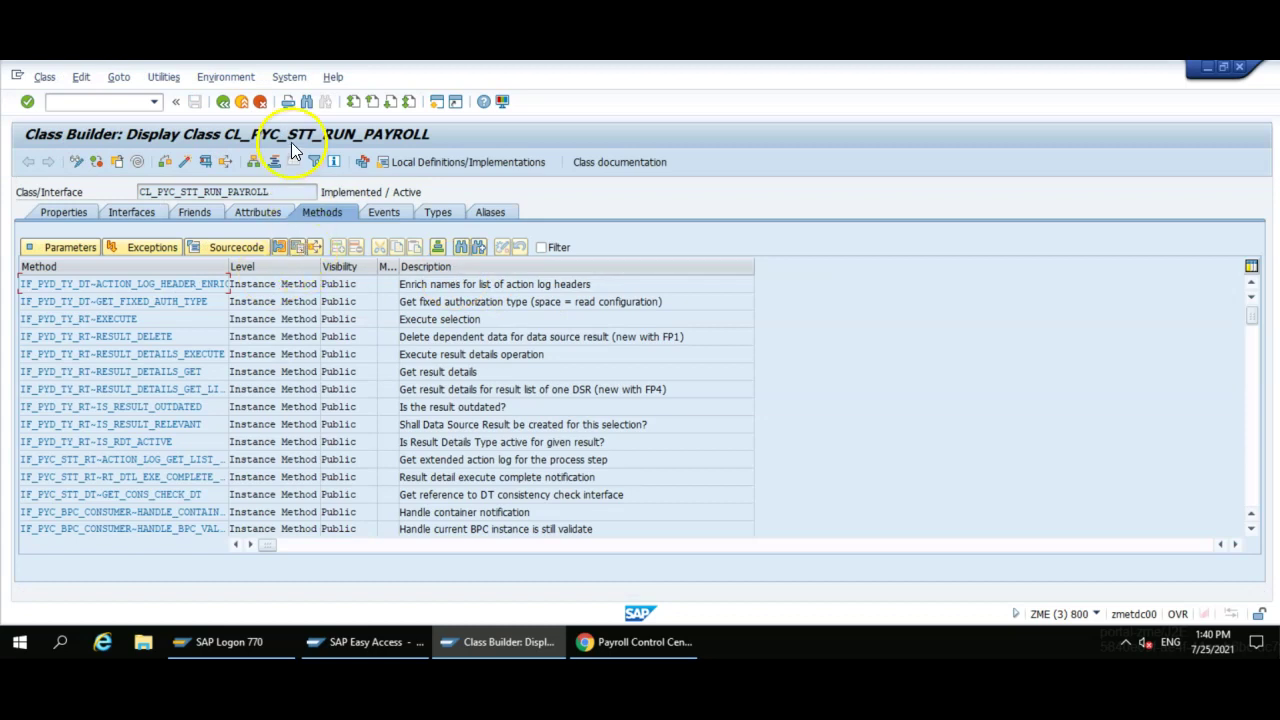
left_click(224, 102)
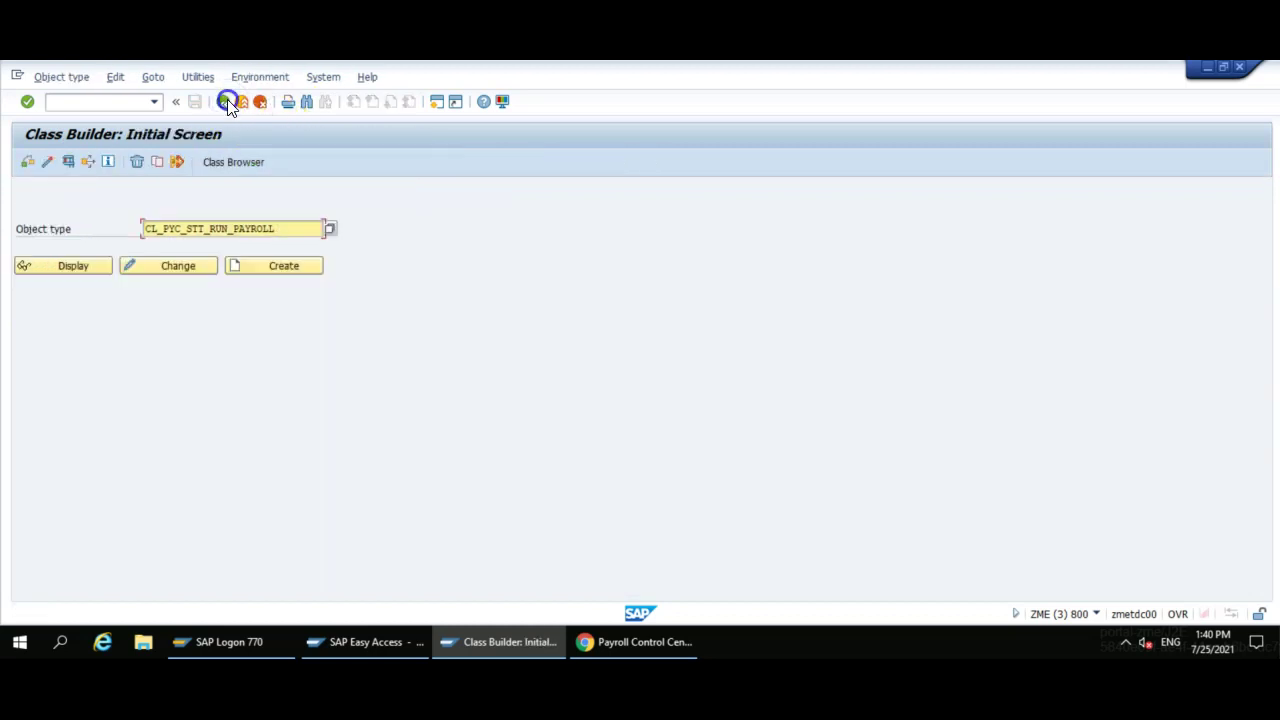
left_click(225, 102)
left_click(168, 187)
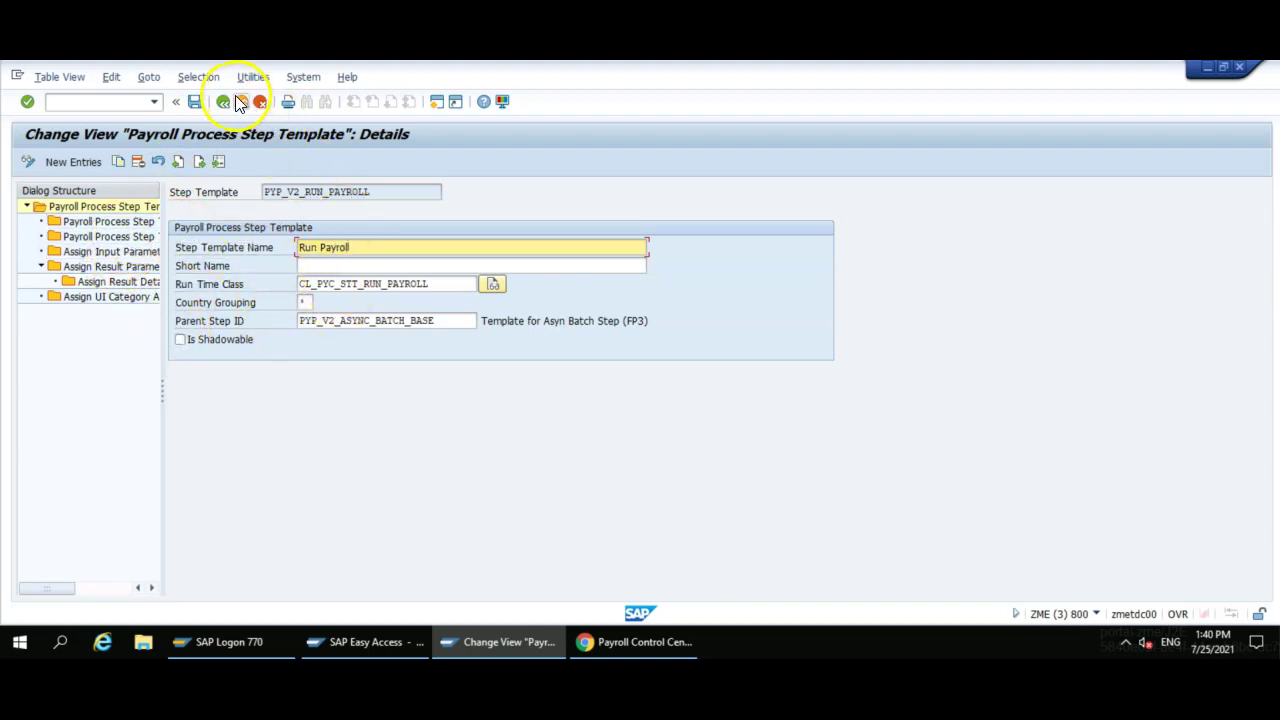
left_click(118, 251)
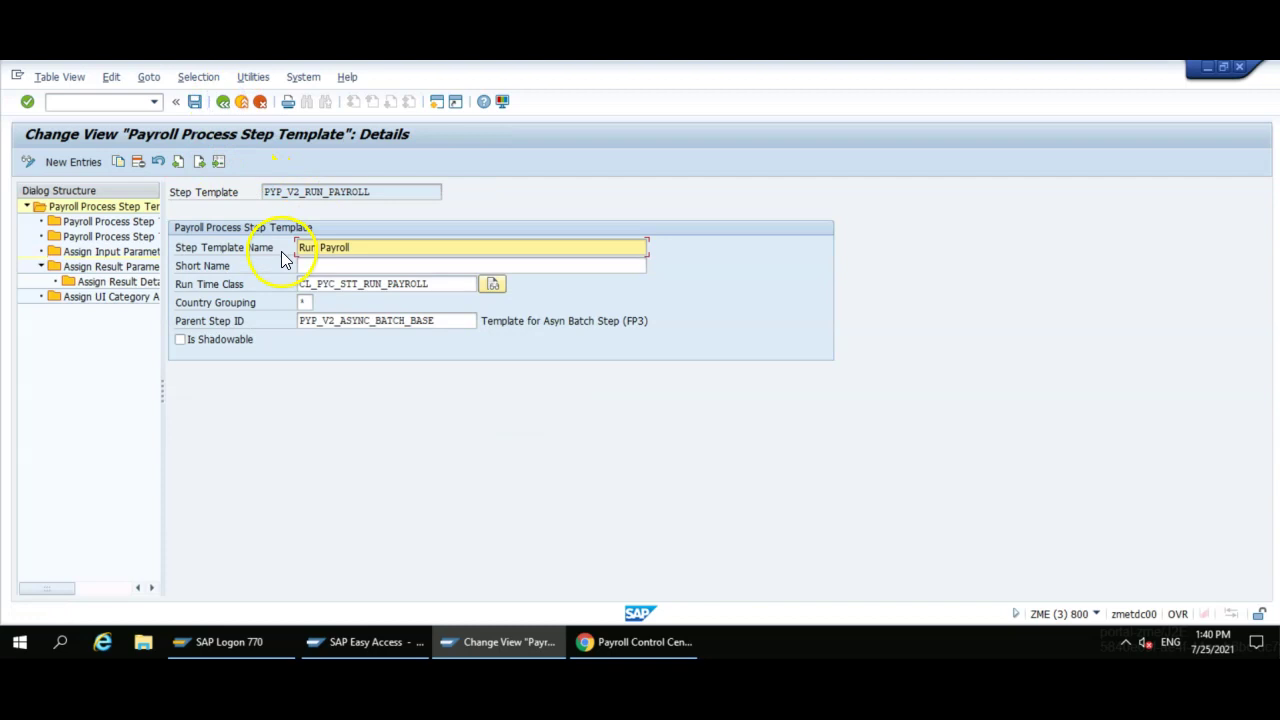
- Reopen Define Process Templates from the IMG and highlight the Z77_NOMINA, Z77_POSTNOMINA and Z77_PRENOMINA templates
left_click(221, 102)
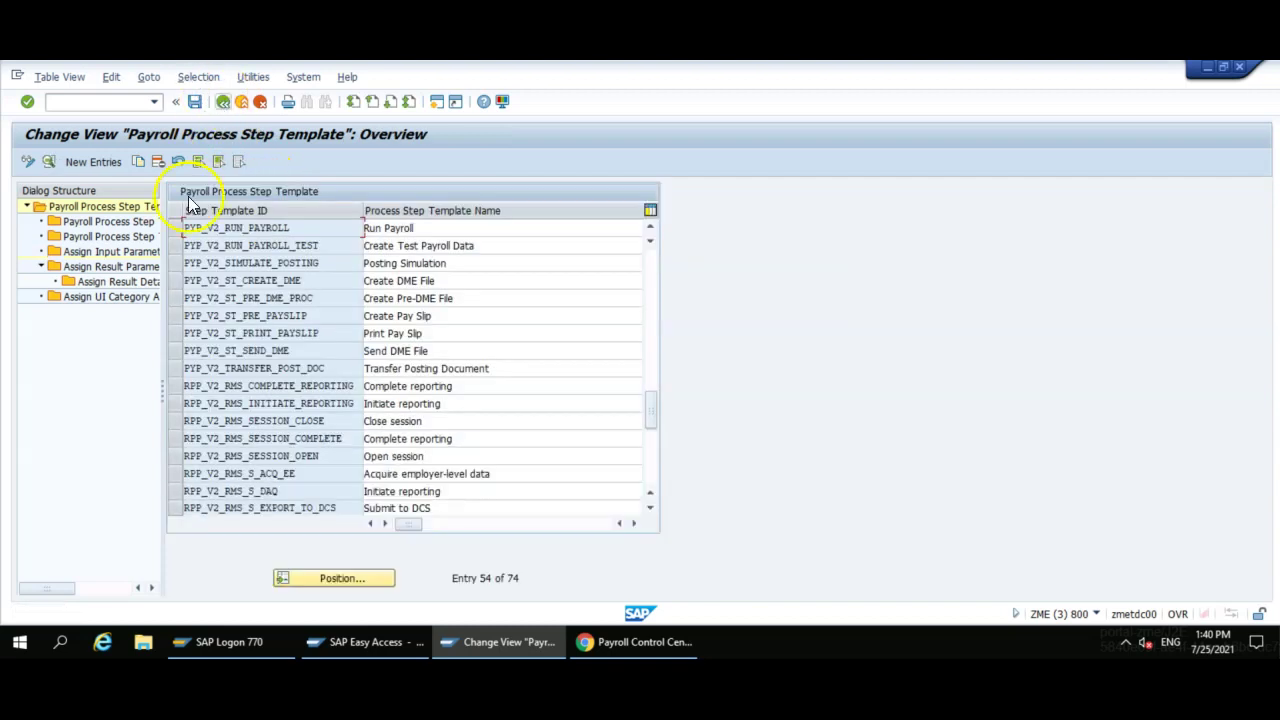
left_click(223, 102)
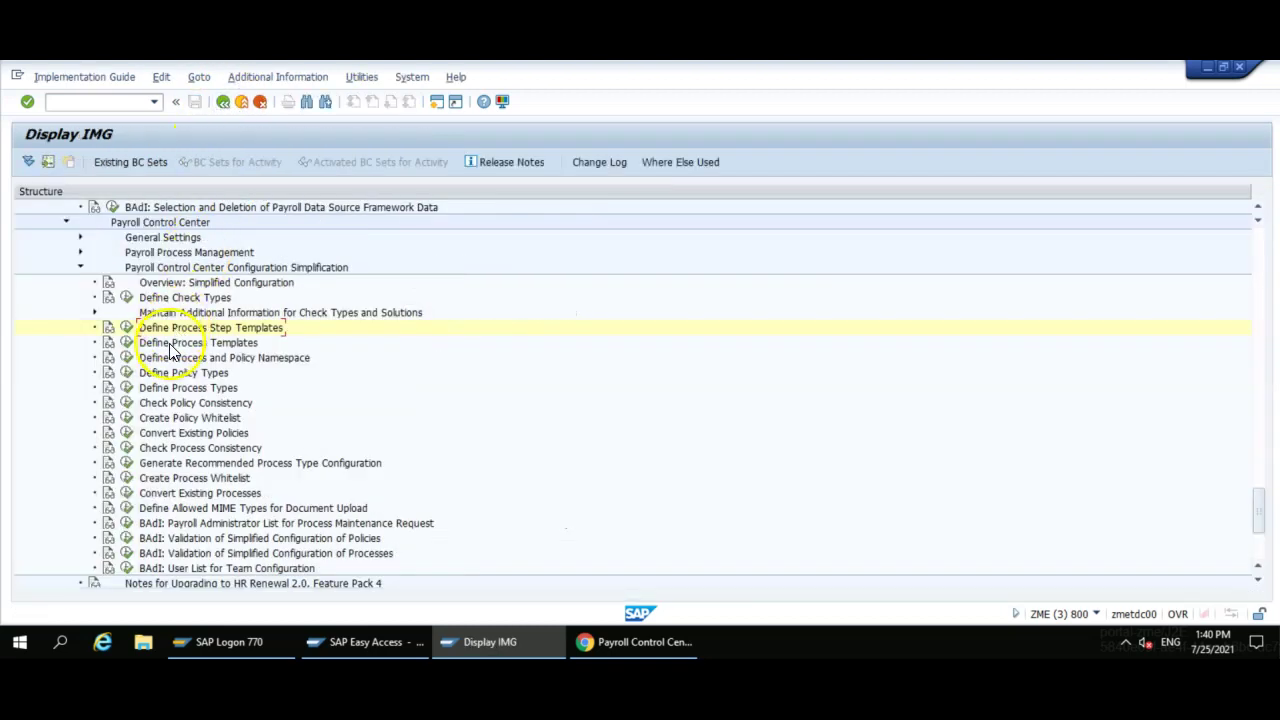
left_click(127, 343)
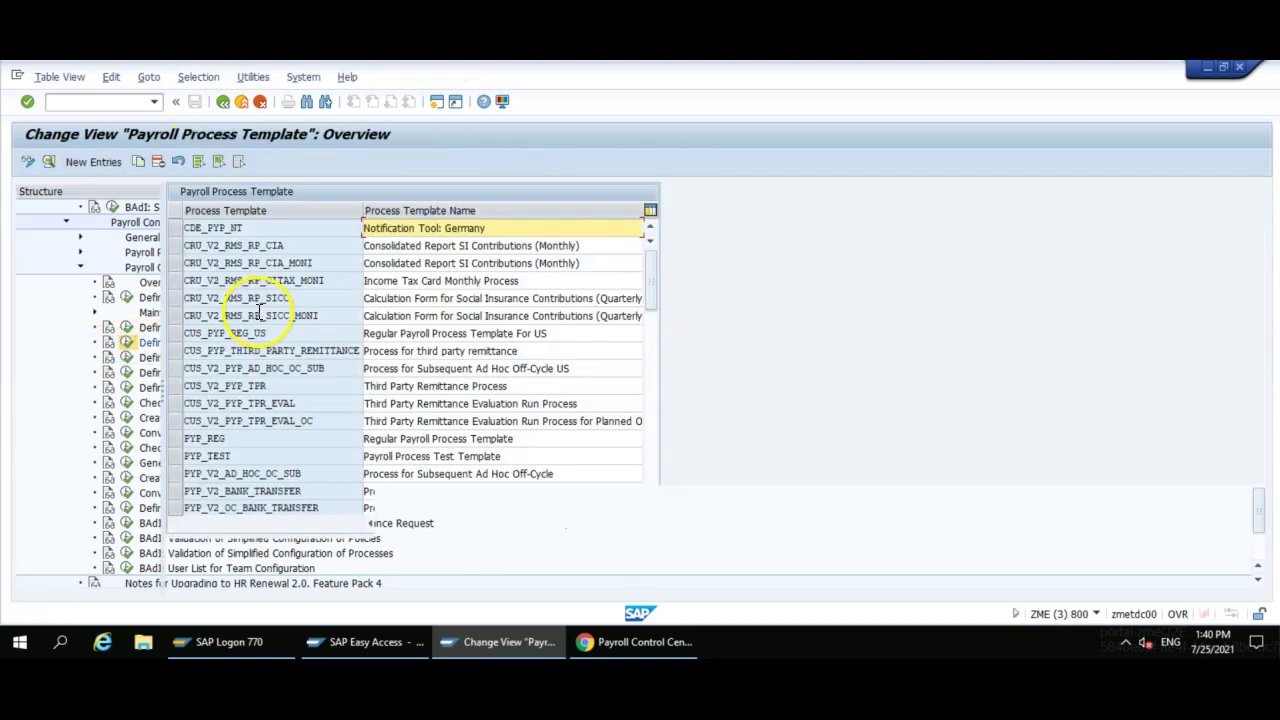
left_click(336, 579)
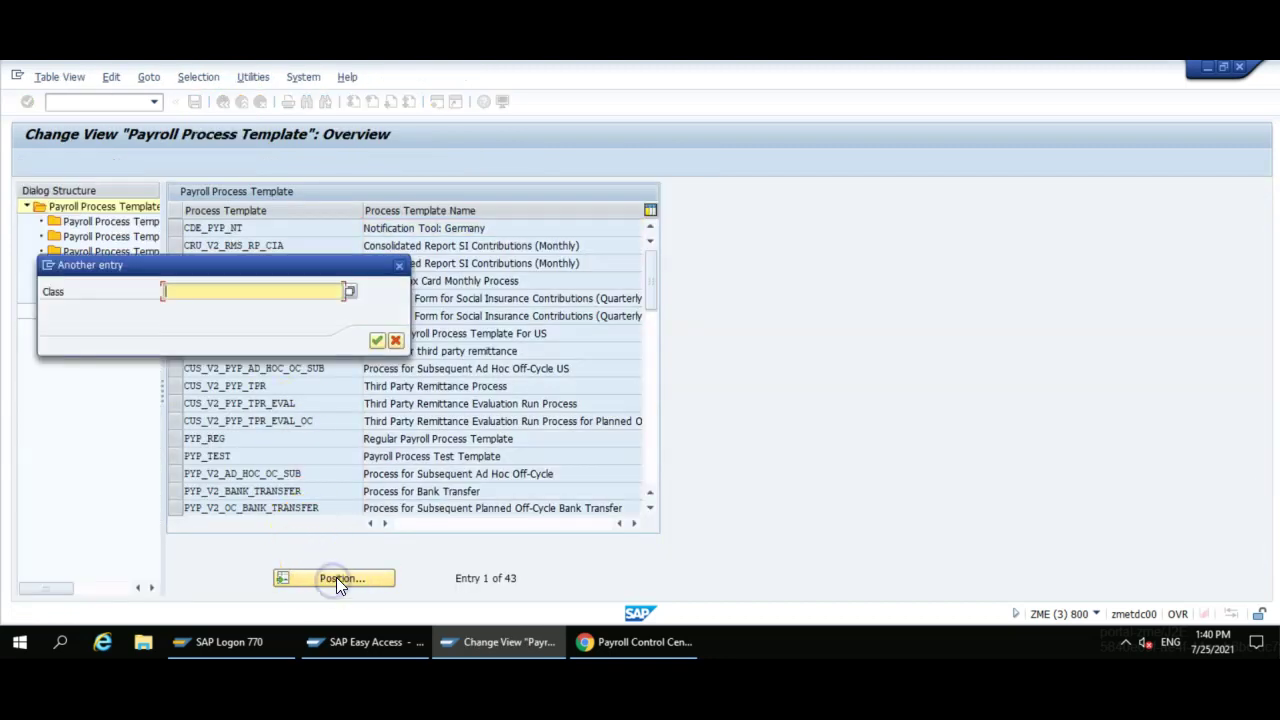
key("Return")
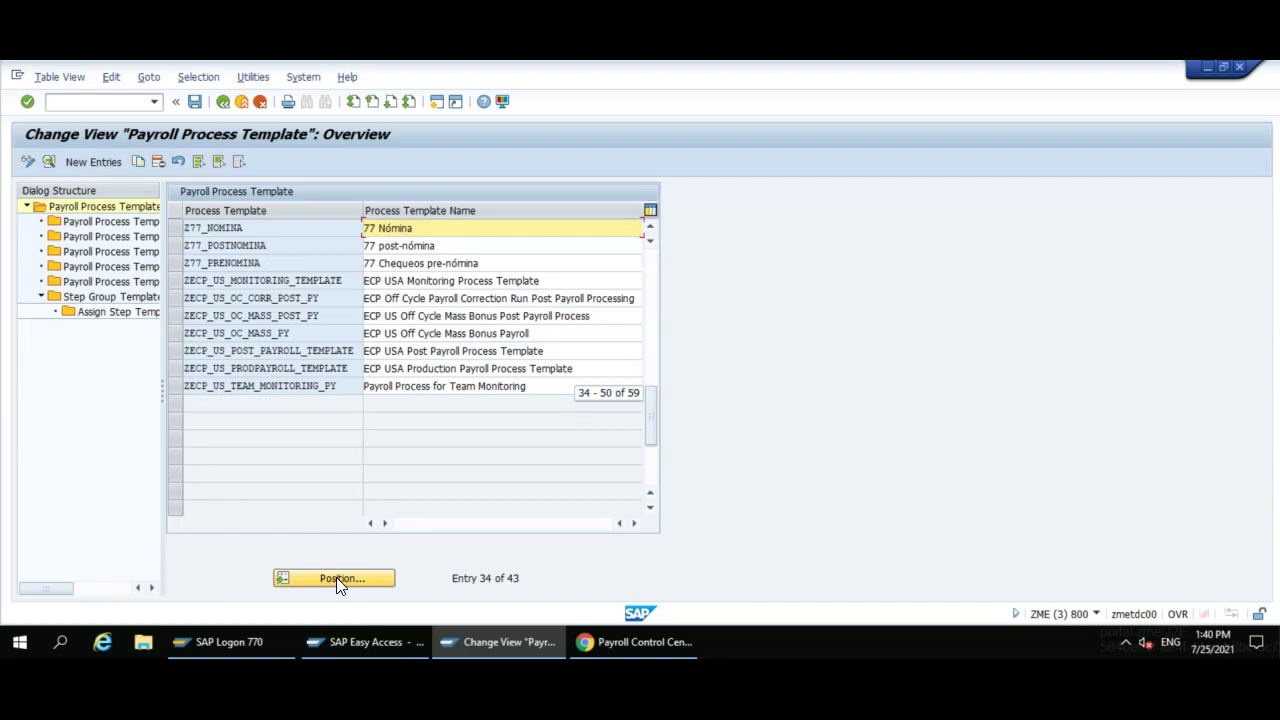
left_click_drag(175, 234, 177, 263)
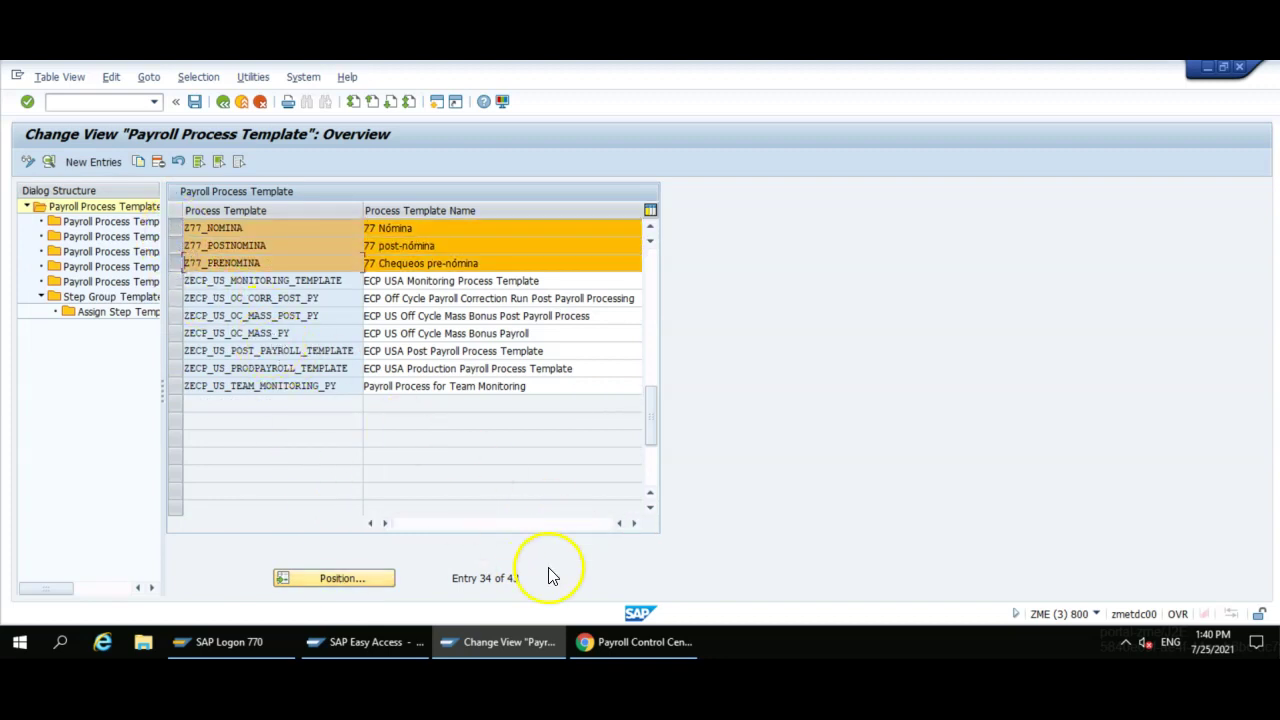
- Switch between the Z77 process templates in SAP GUI and the Process Configuration app in Chrome to compare templates with the 77 processes
left_click(620, 641)
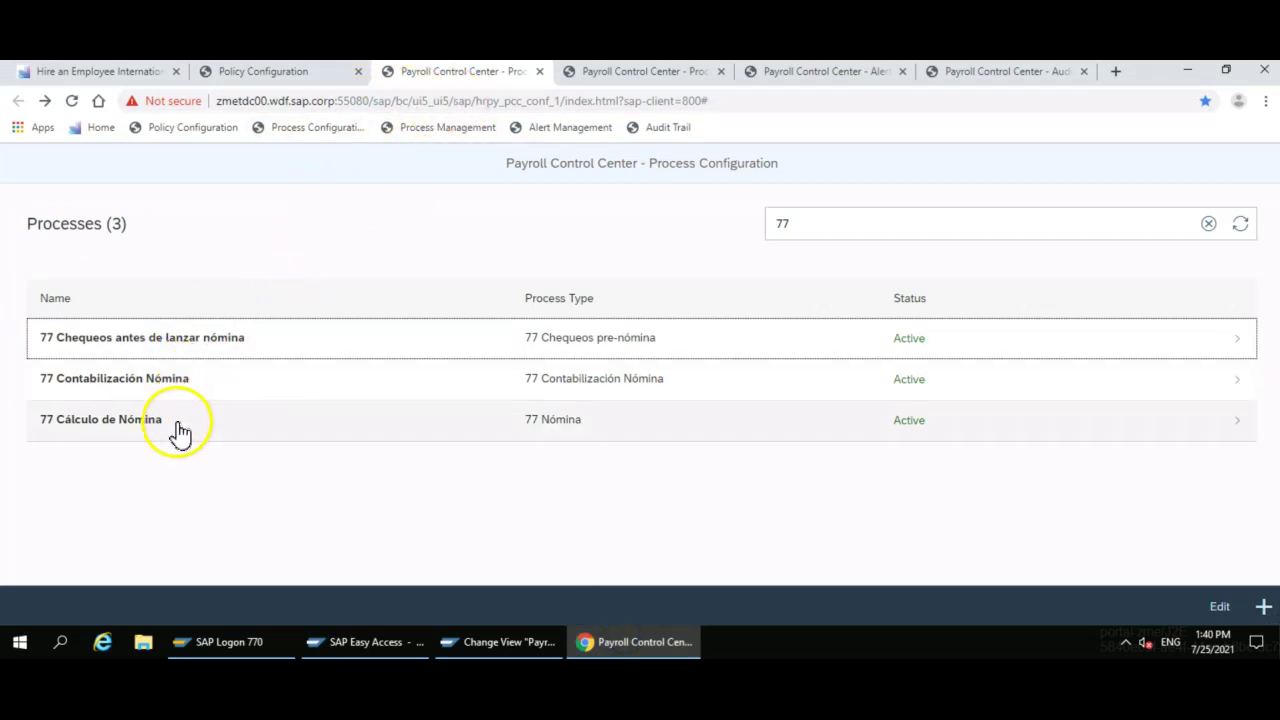
left_click(460, 642)
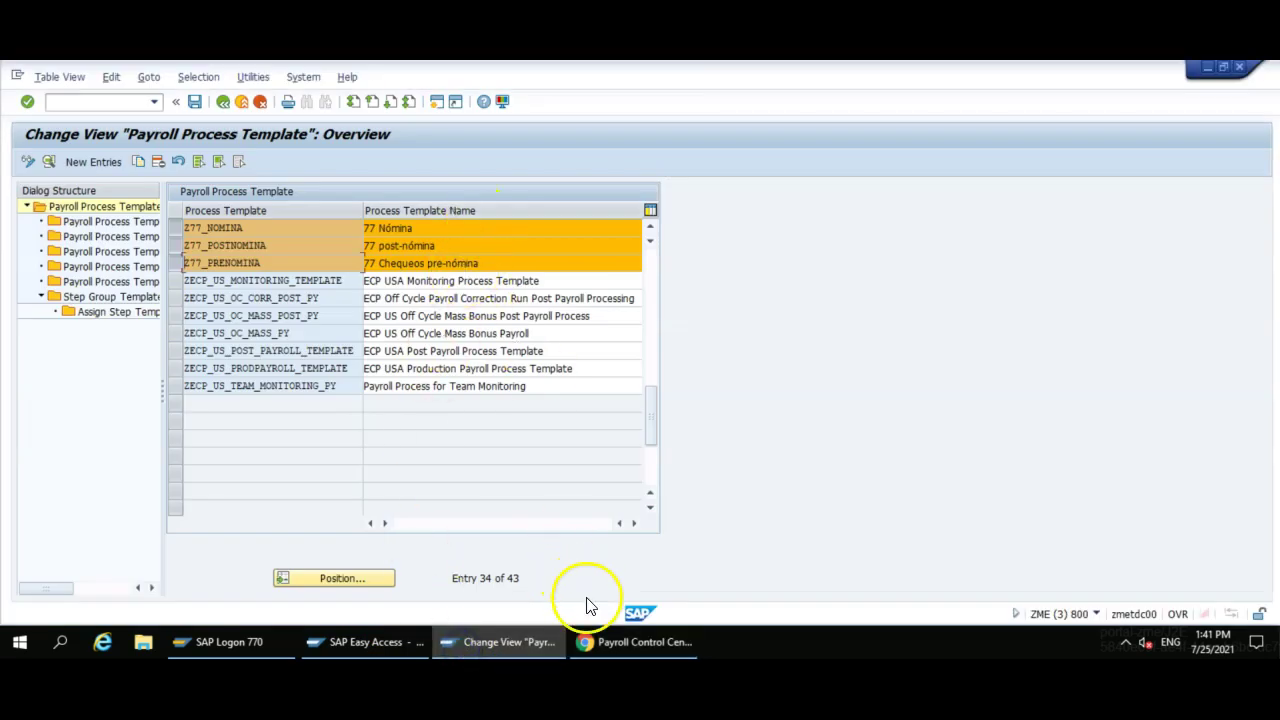
left_click(606, 642)
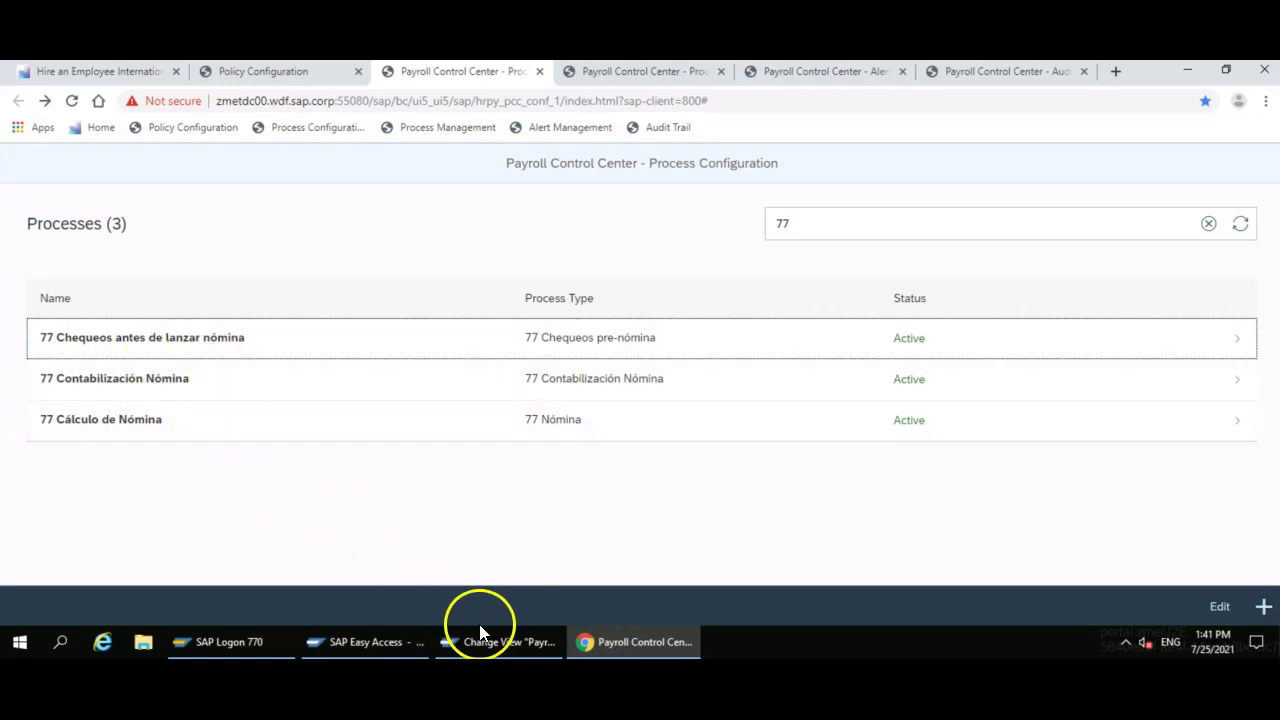
left_click(510, 648)
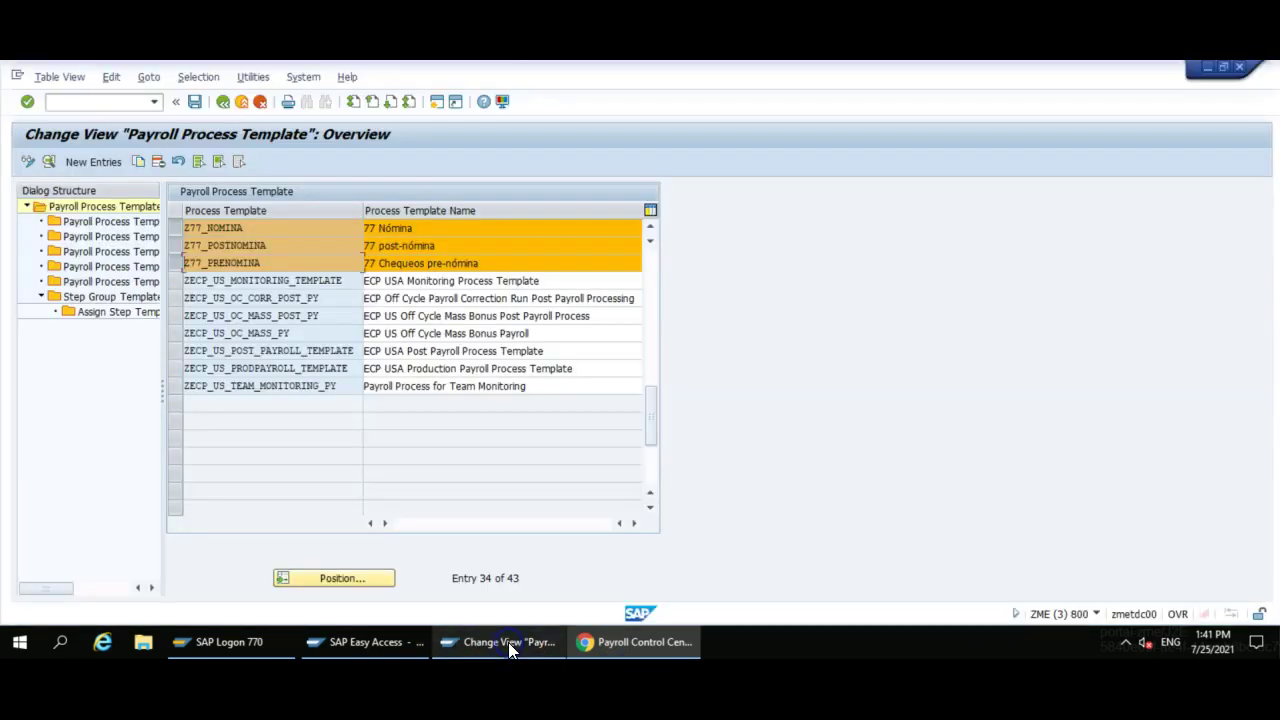
left_click(612, 652)
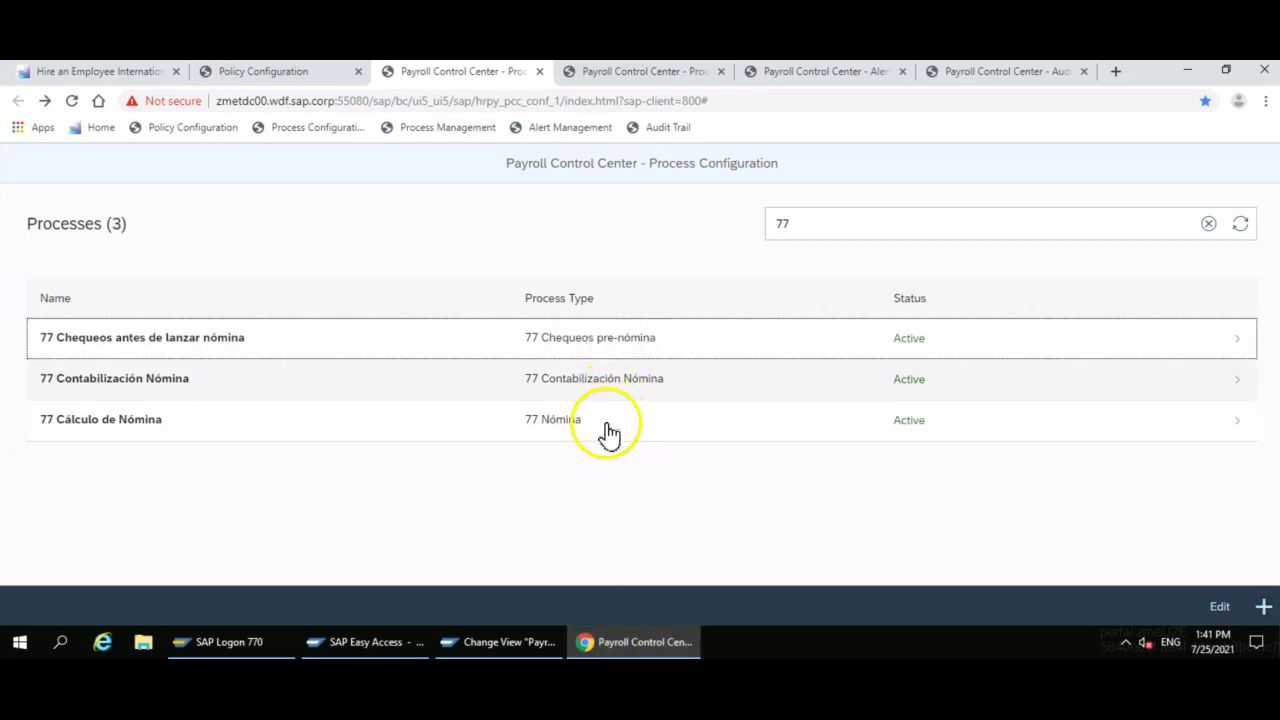
left_click(520, 640)
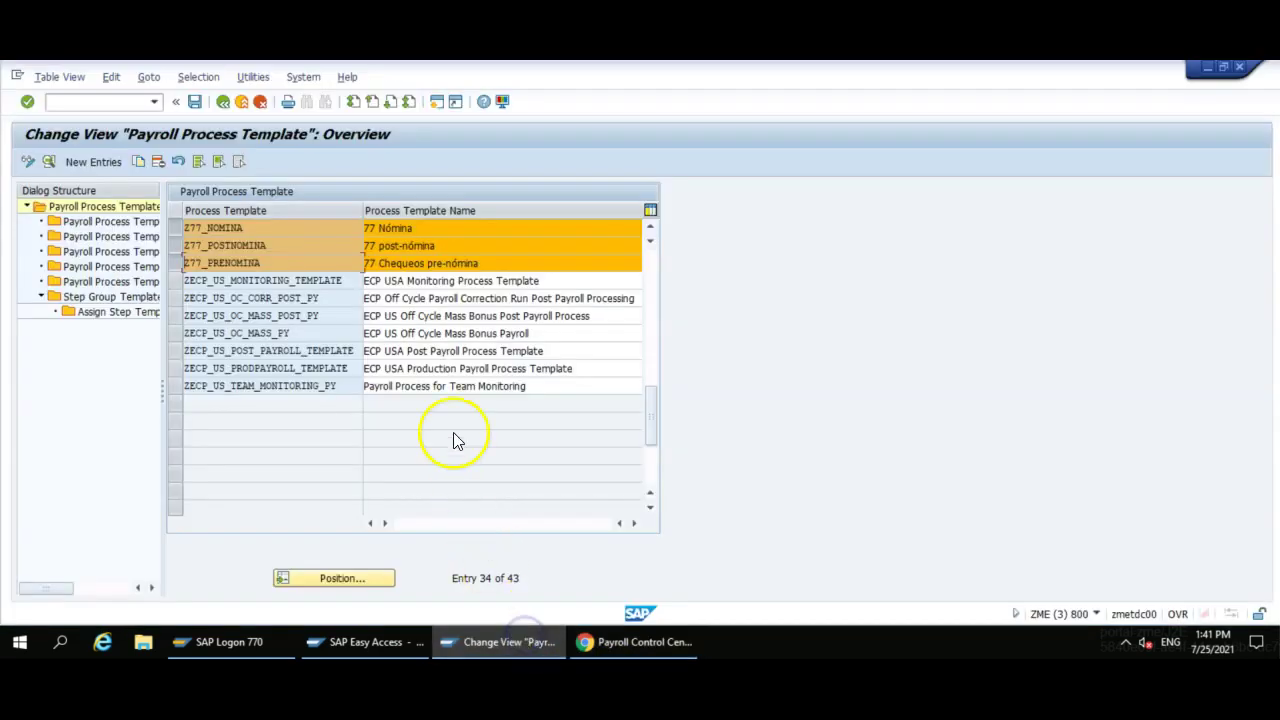
left_click(428, 245)
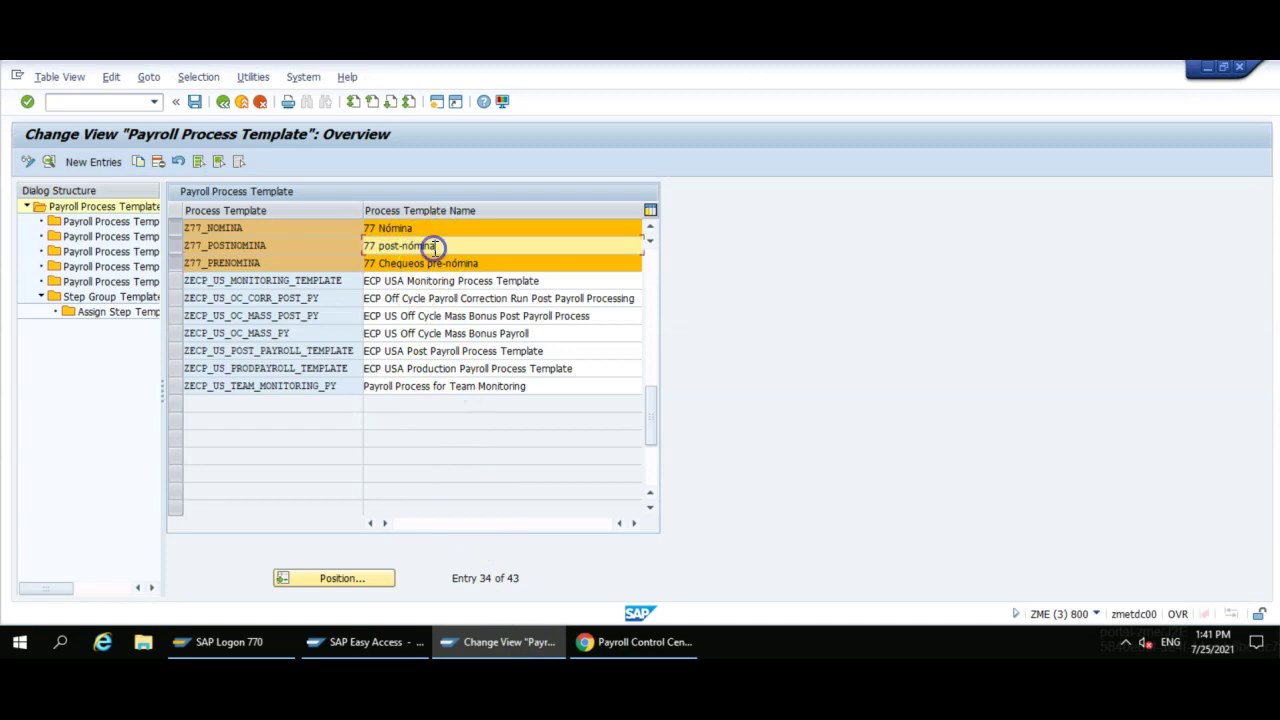
left_click(620, 642)
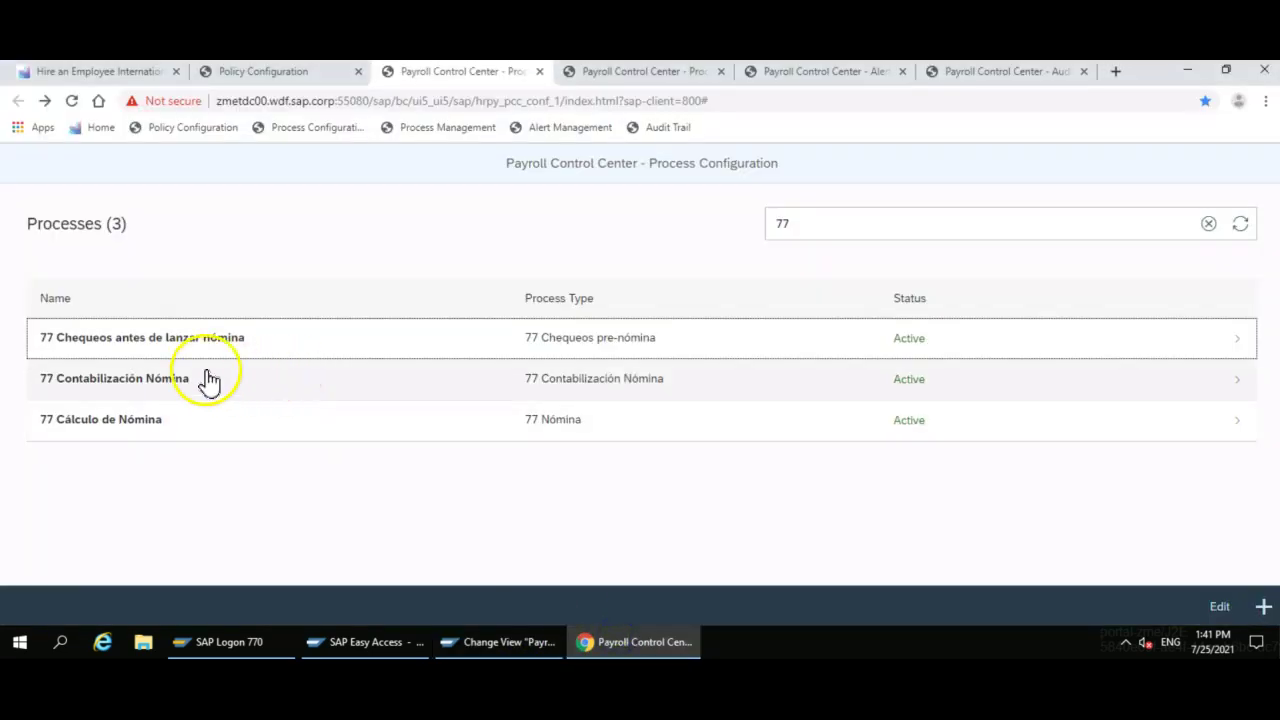
- Switch back to SAP GUI, return to the IMG, open Define Process Types and position the list at z77
left_click(528, 640)
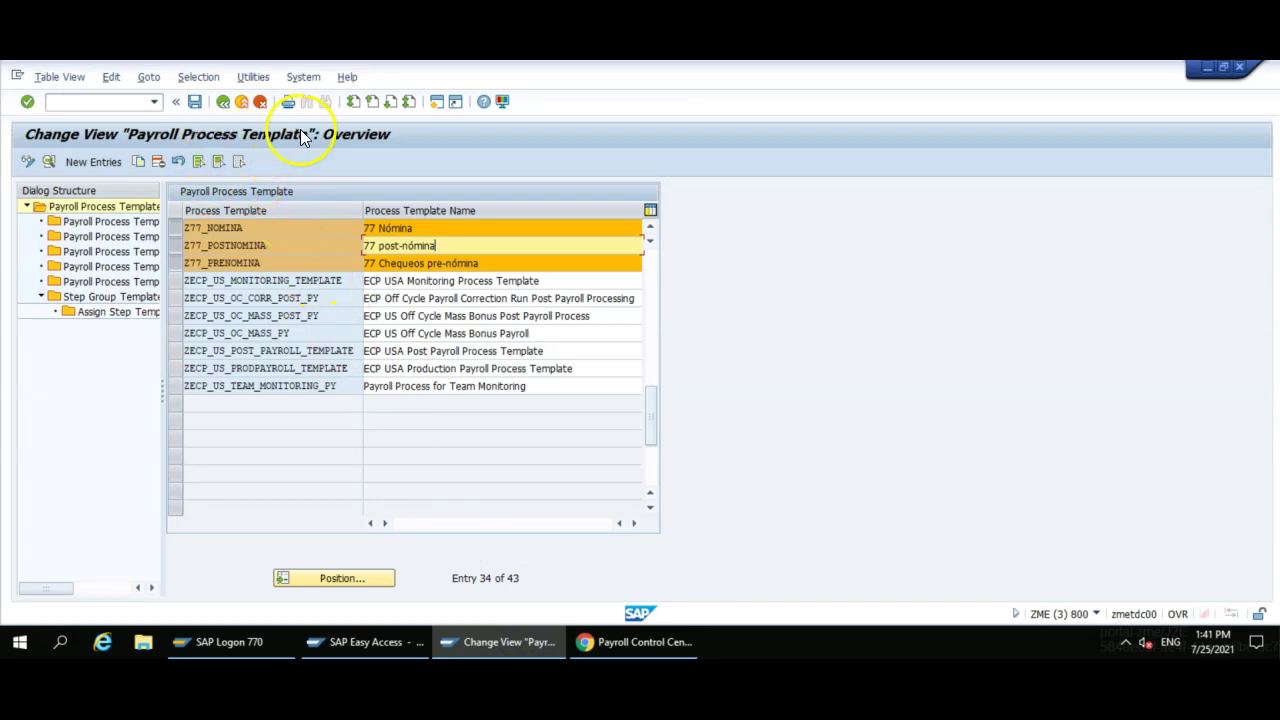
left_click(224, 106)
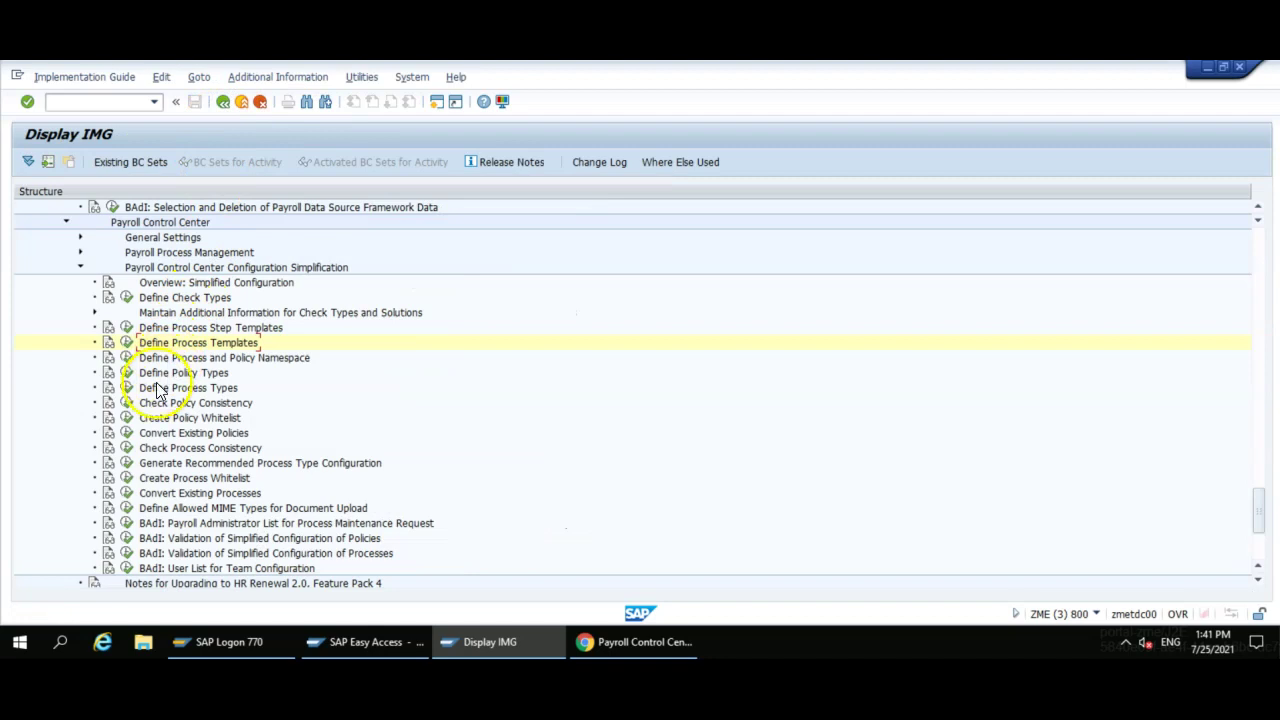
left_click(128, 391)
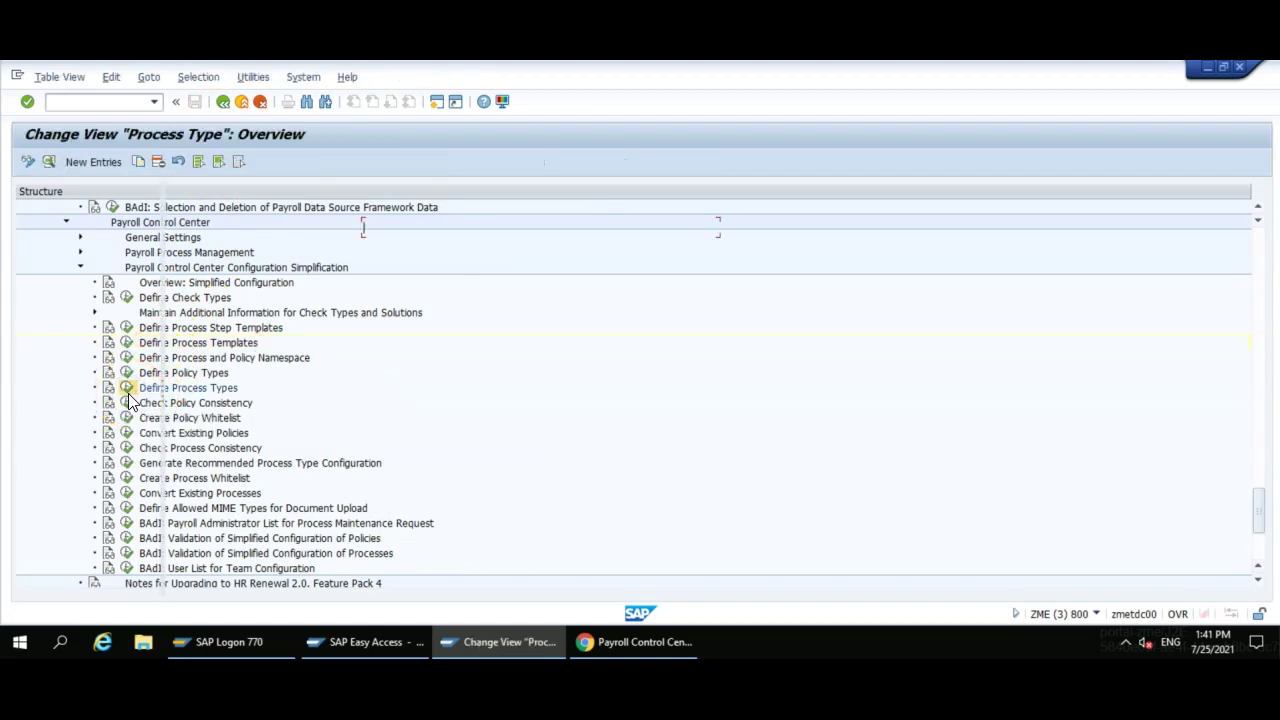
left_click(330, 578)
type("z77")
key("Return")
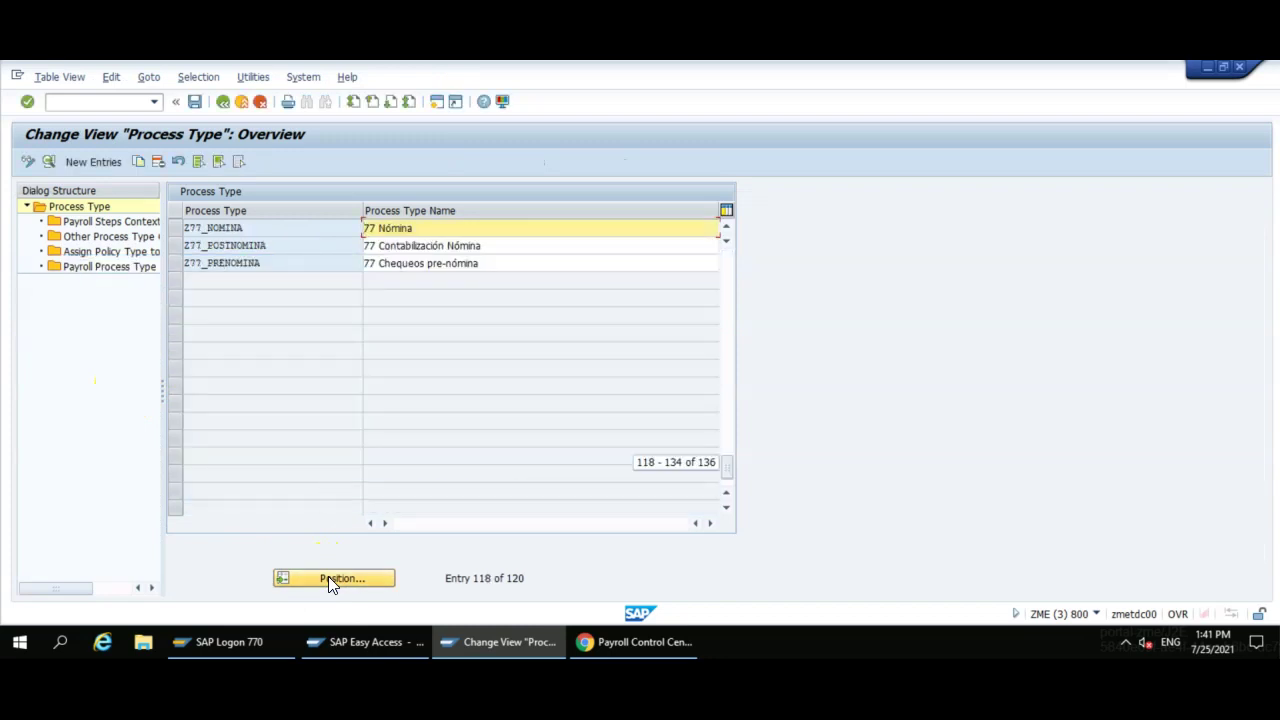
- Compare the Z77 process types with those of the 77 processes in Process Configuration in Chrome, and return to SAP GUI
left_click(468, 247)
left_click(488, 264)
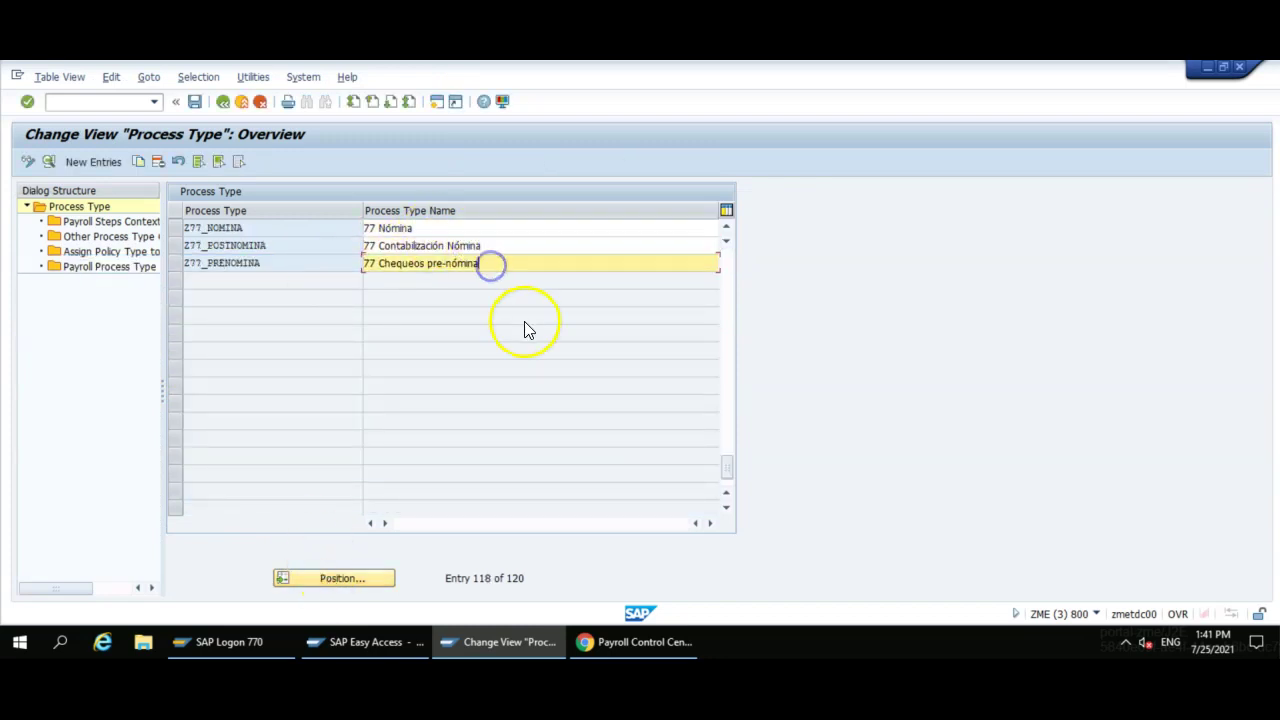
left_click(574, 642)
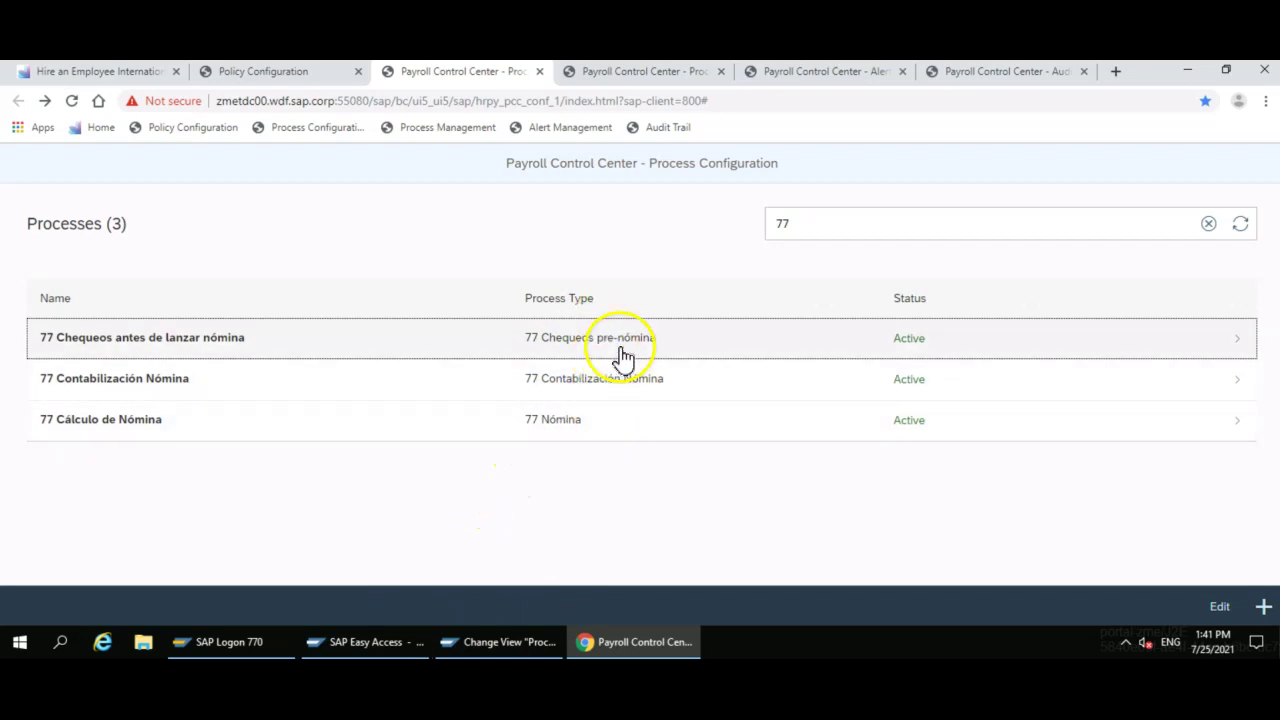
mouse_move(633, 642)
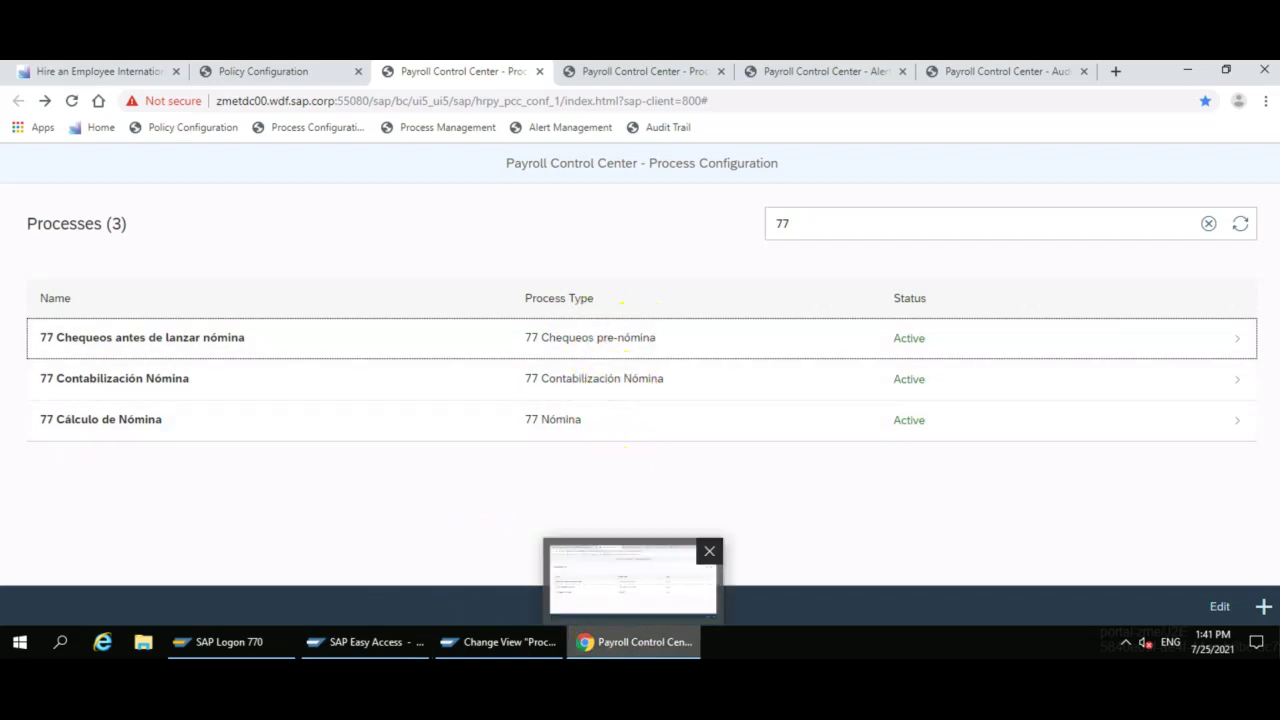
left_click(500, 642)
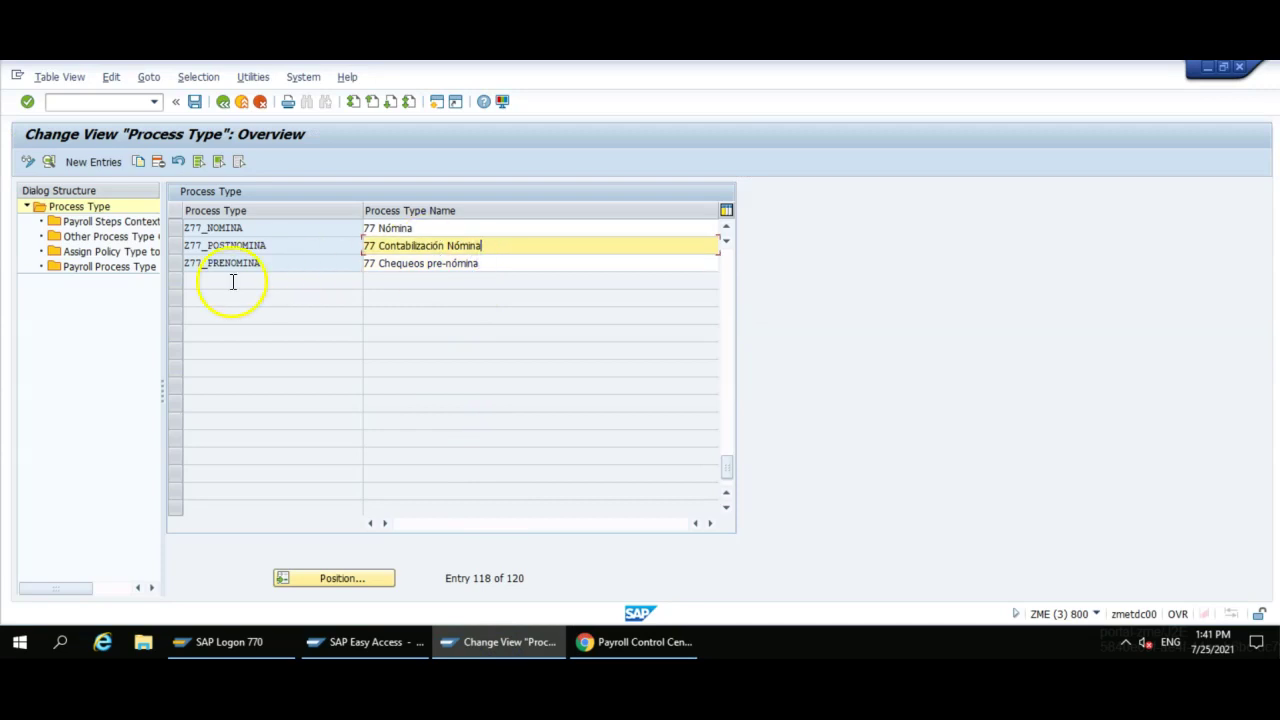
- Examine the program and variant parameters in the Payroll Steps Context of the Z77_PRENOMINA process type
left_click(173, 268)
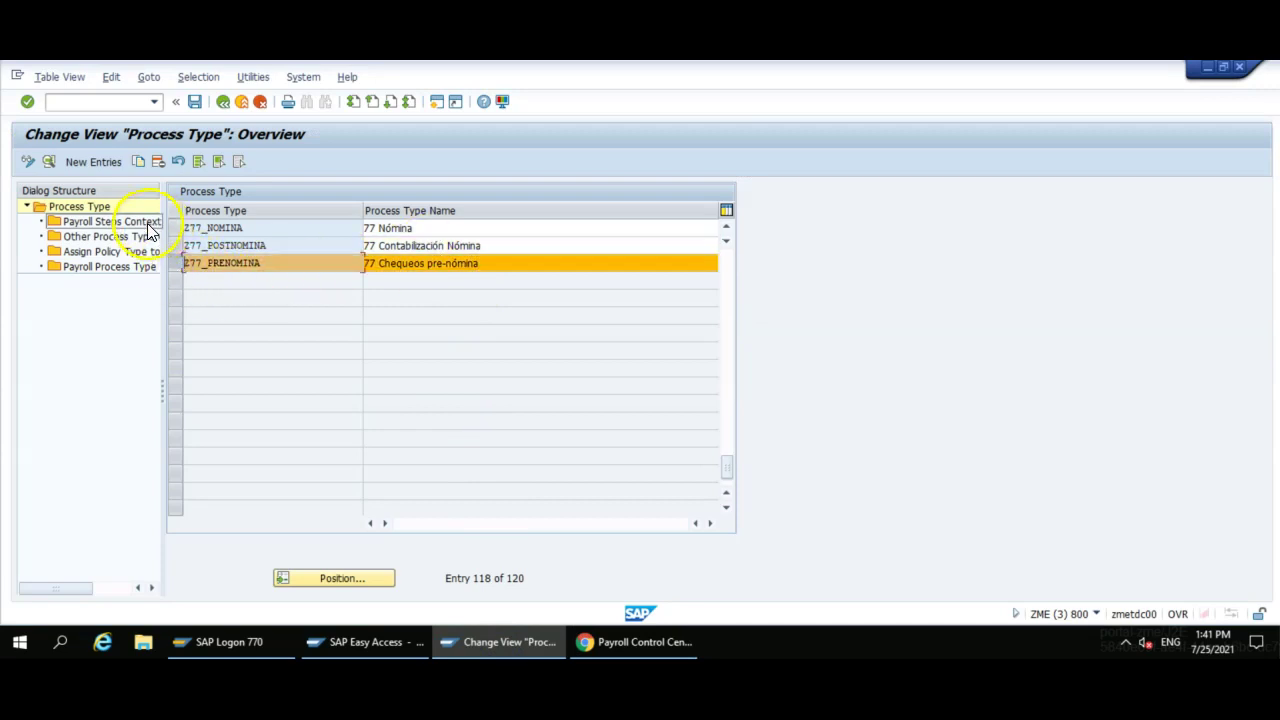
double_click(145, 222)
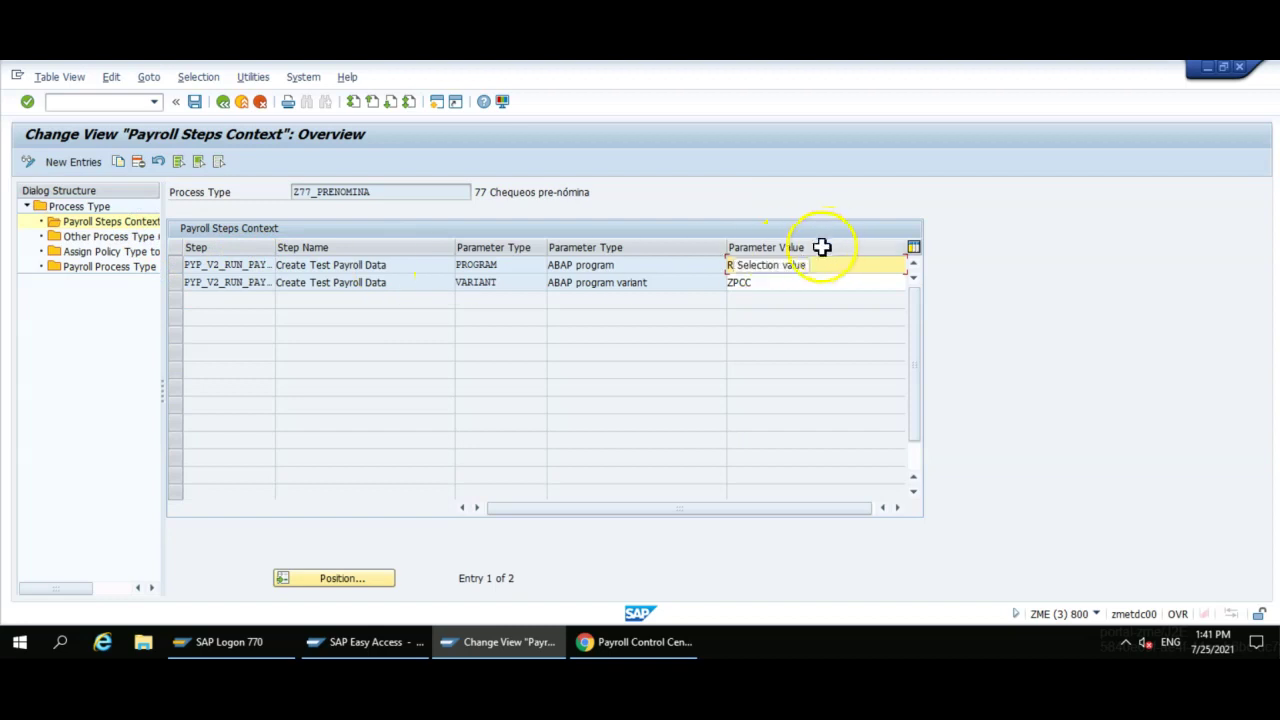
left_click(791, 286)
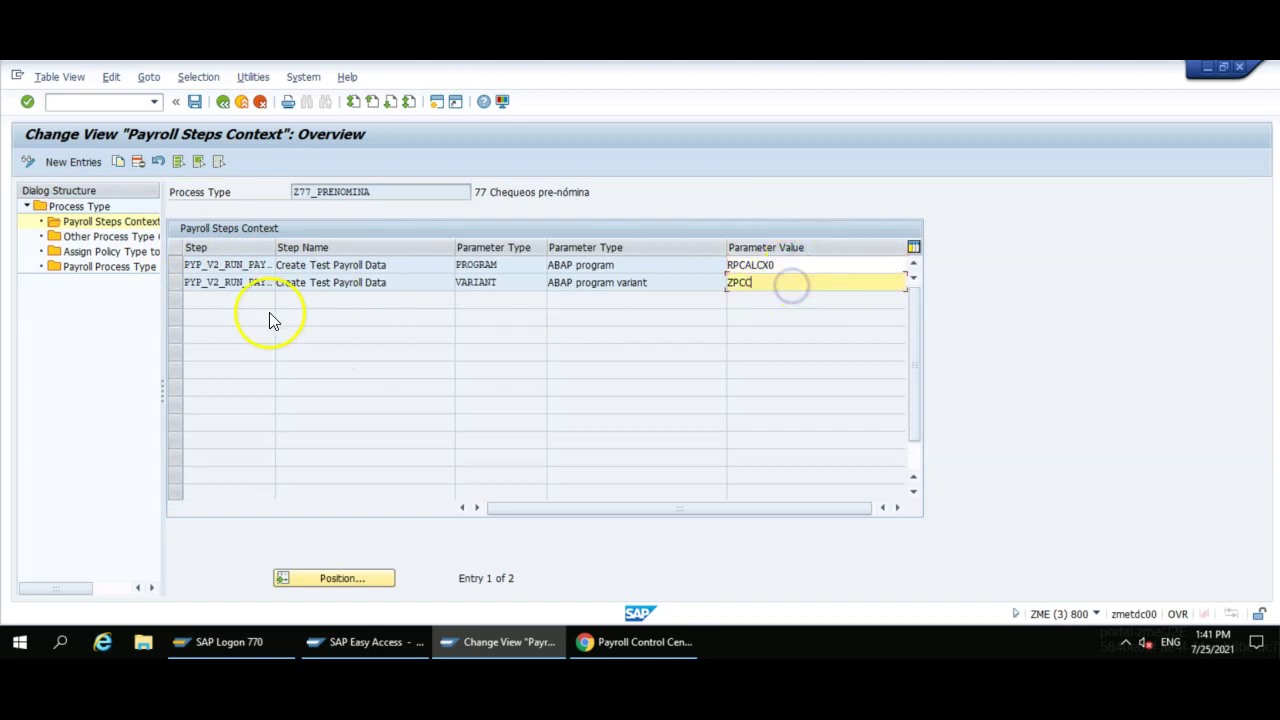
- Open the policy type assignments of the Z77_PRENOMINA process type and delete the Z19_ALERTS entry
double_click(128, 238)
double_click(130, 252)
left_click(263, 266)
left_click(258, 280)
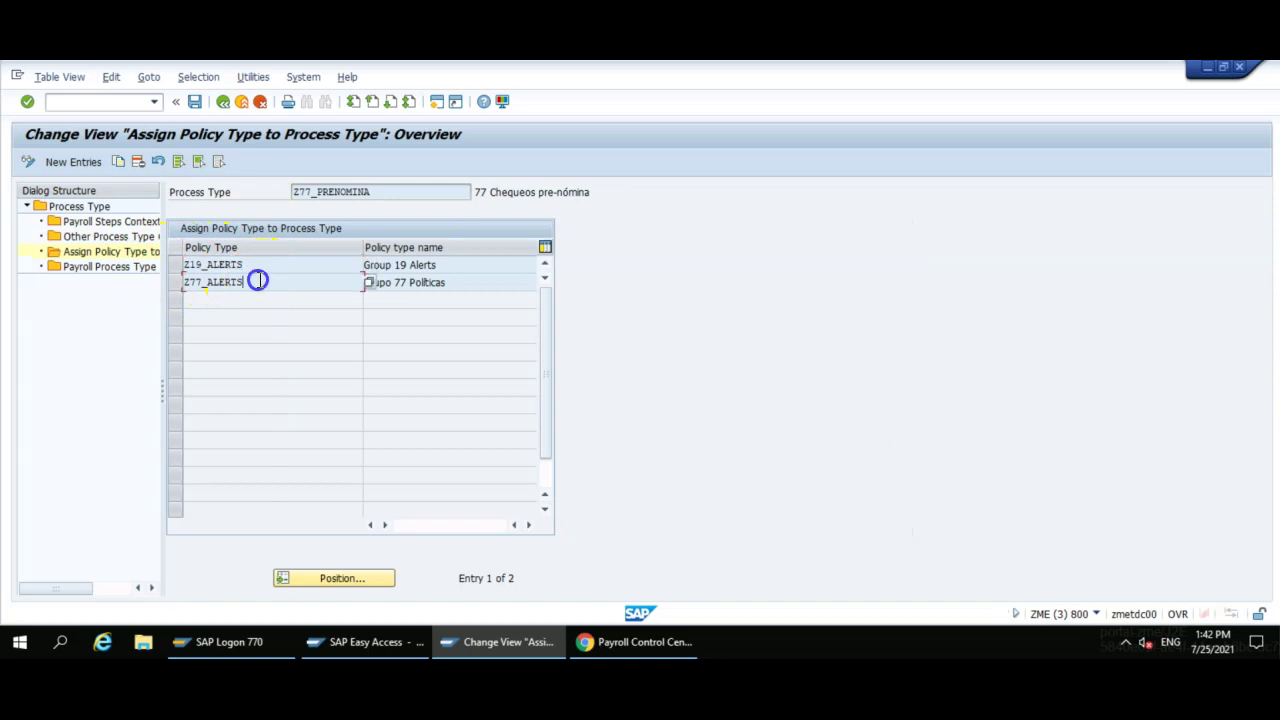
left_click(177, 262)
left_click(138, 162)
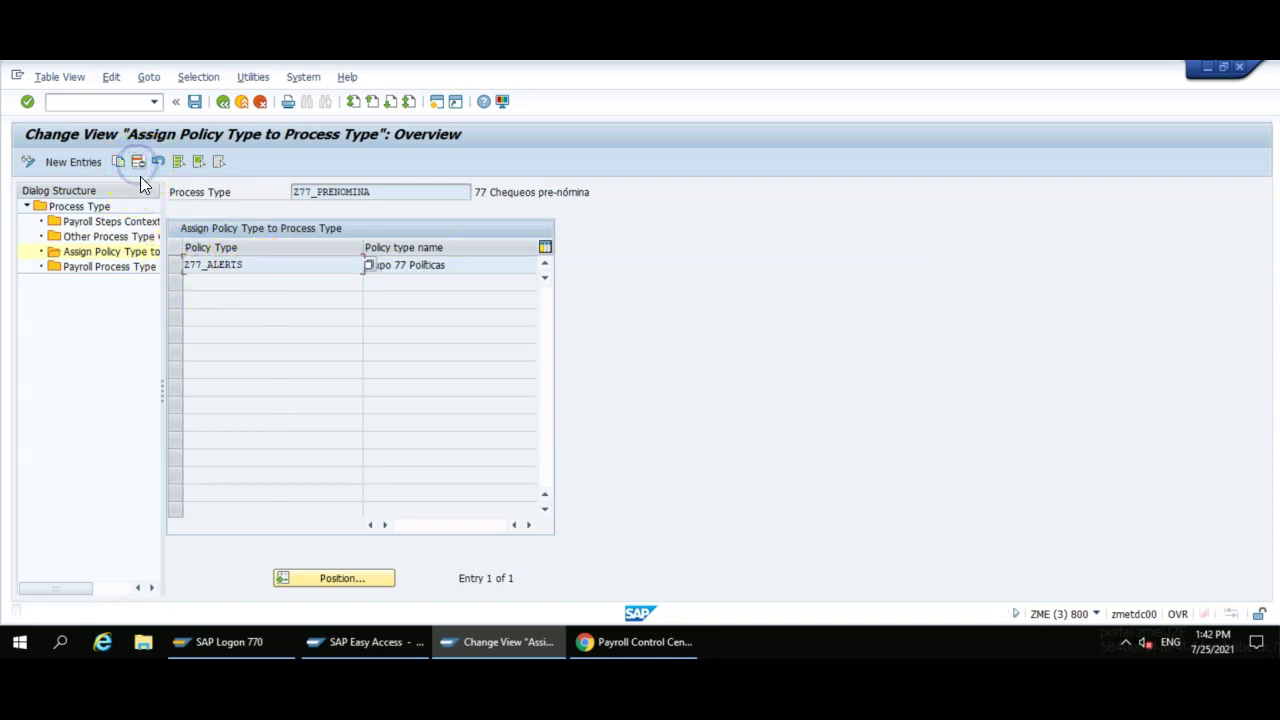
- Assign the Z77_AANCOS policy type to the Z77_PRENOMINA process type and save it in the TRAINING customizing request
left_click(67, 161)
left_click(254, 266)
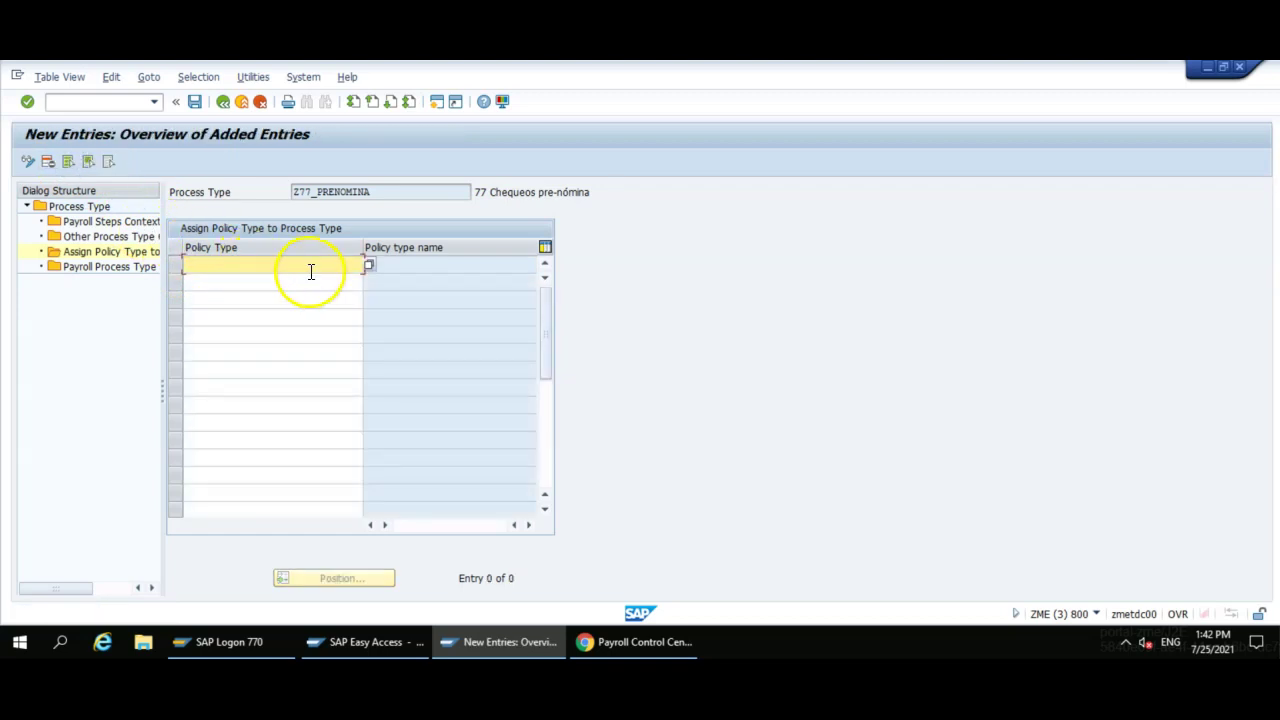
type("Z77")
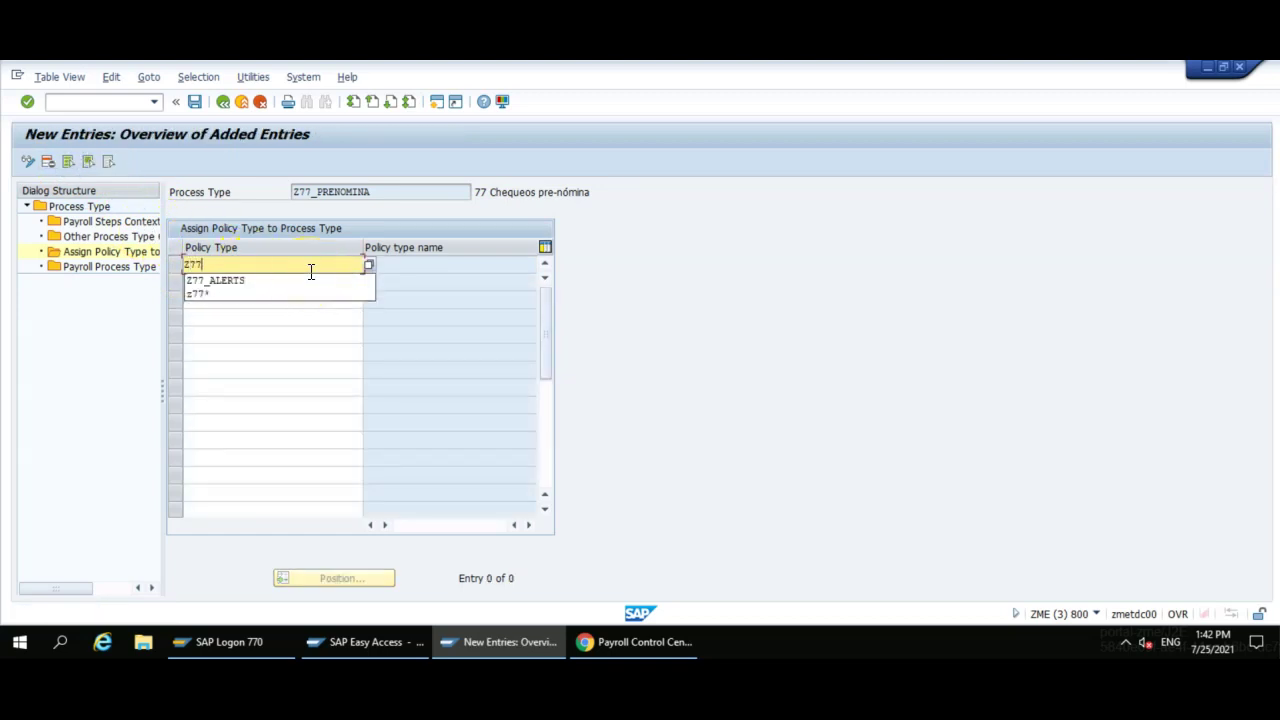
type("*")
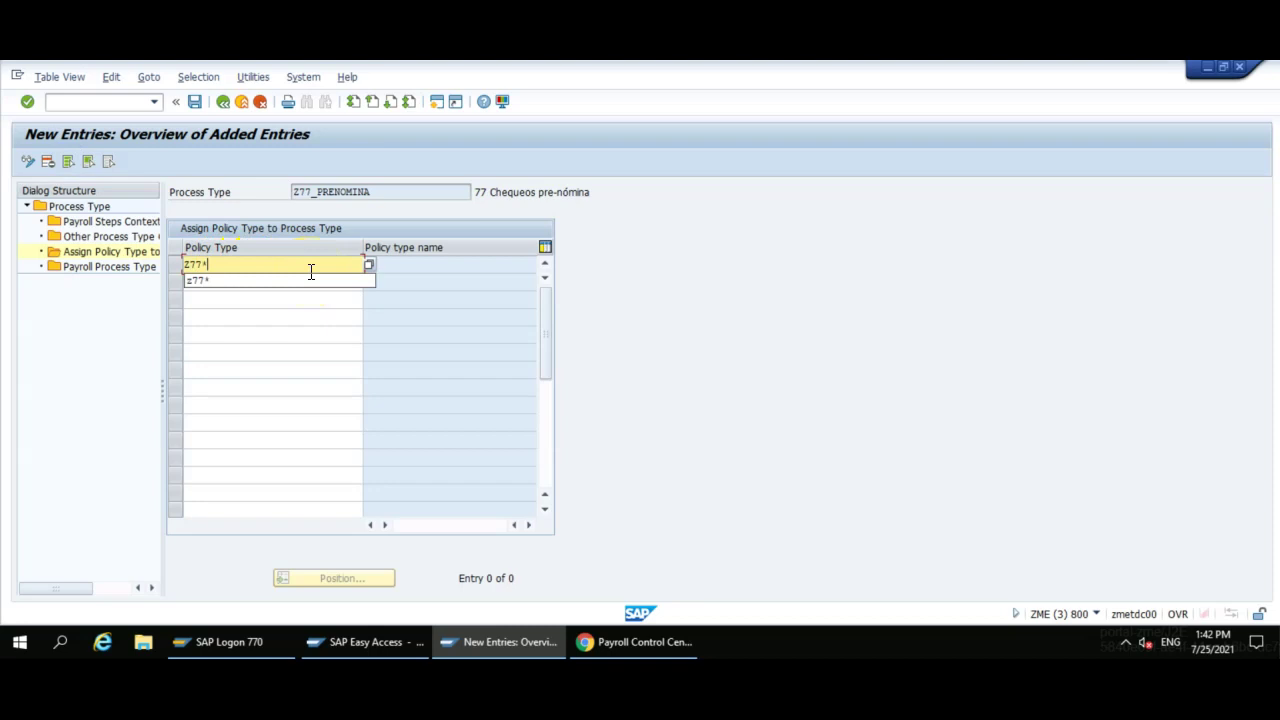
key("F4")
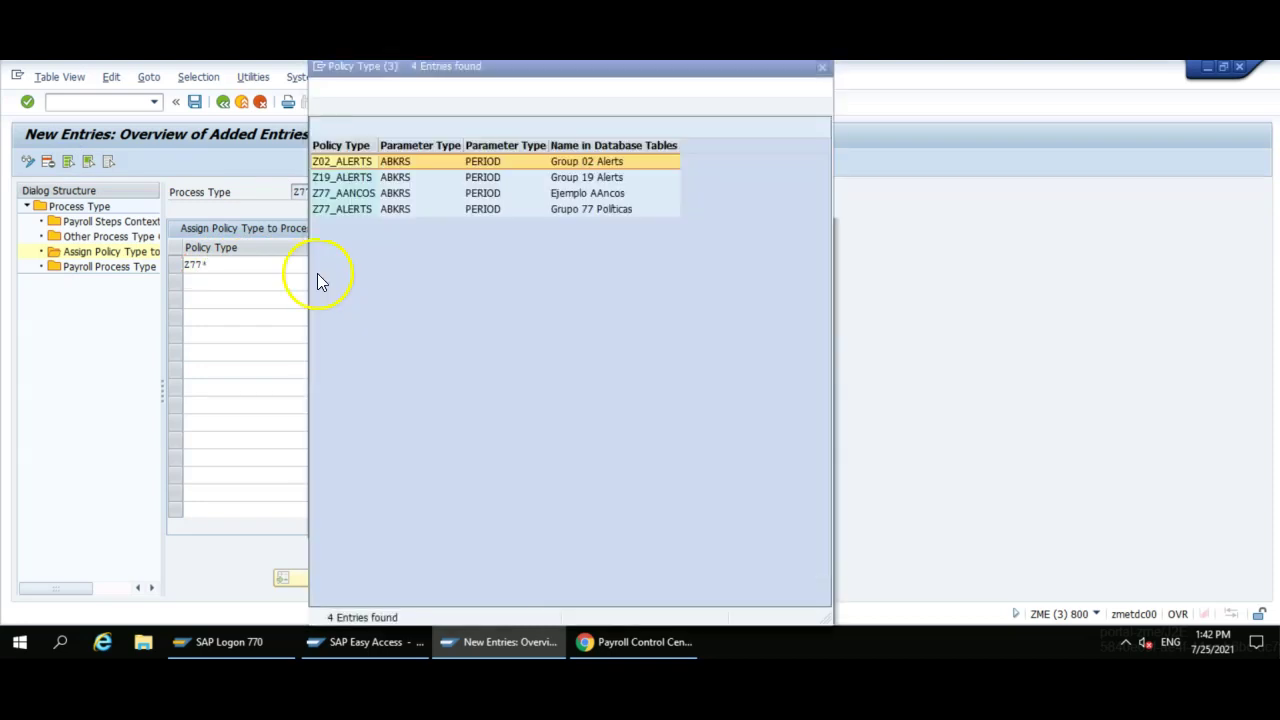
double_click(365, 193)
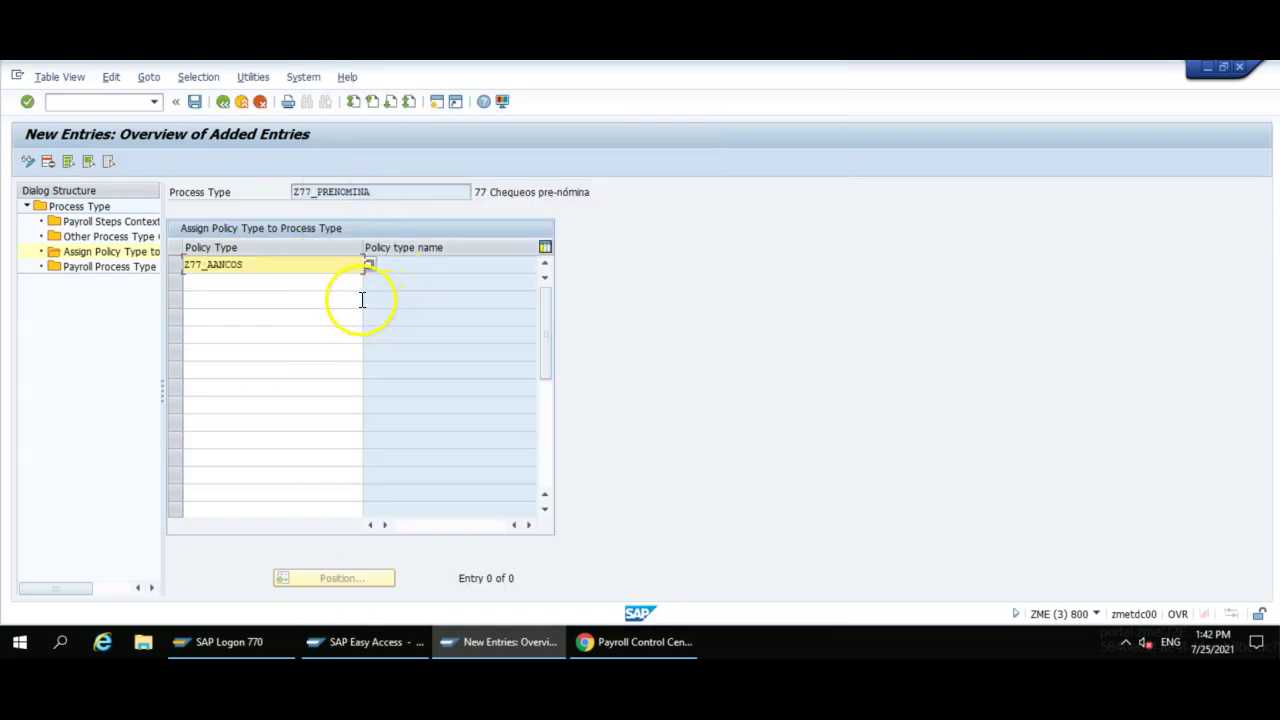
left_click(194, 101)
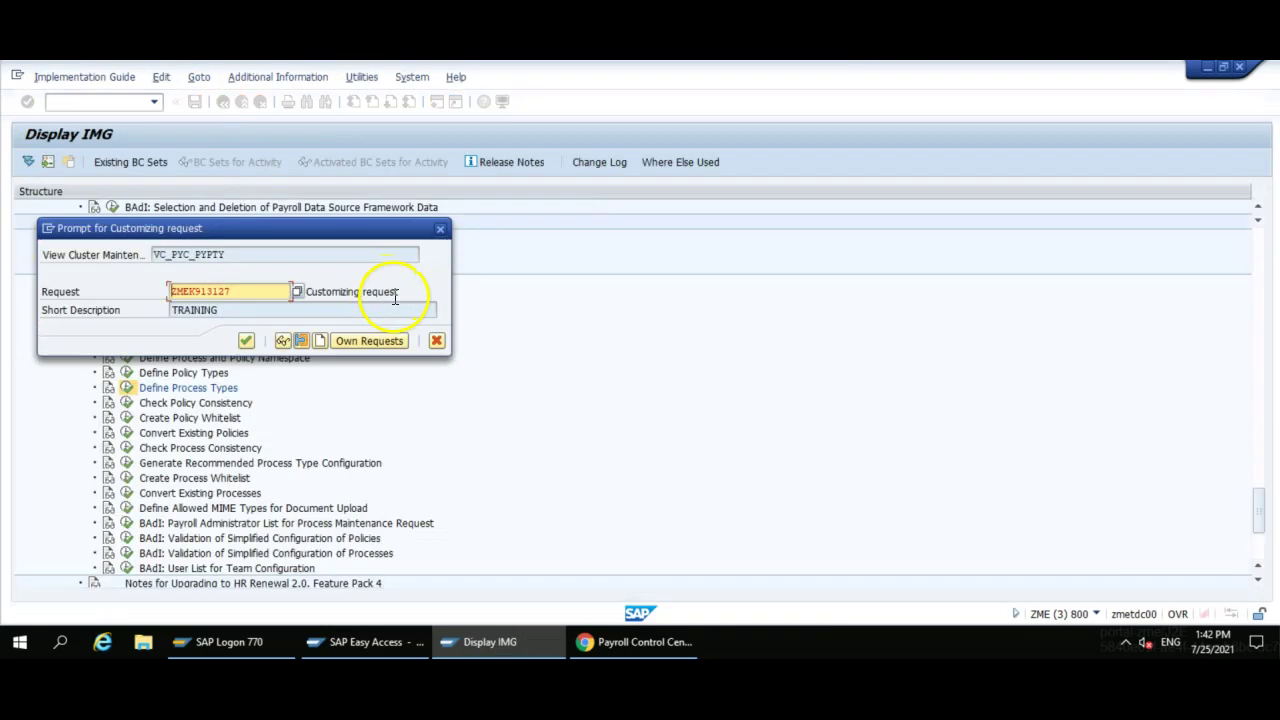
left_click(245, 340)
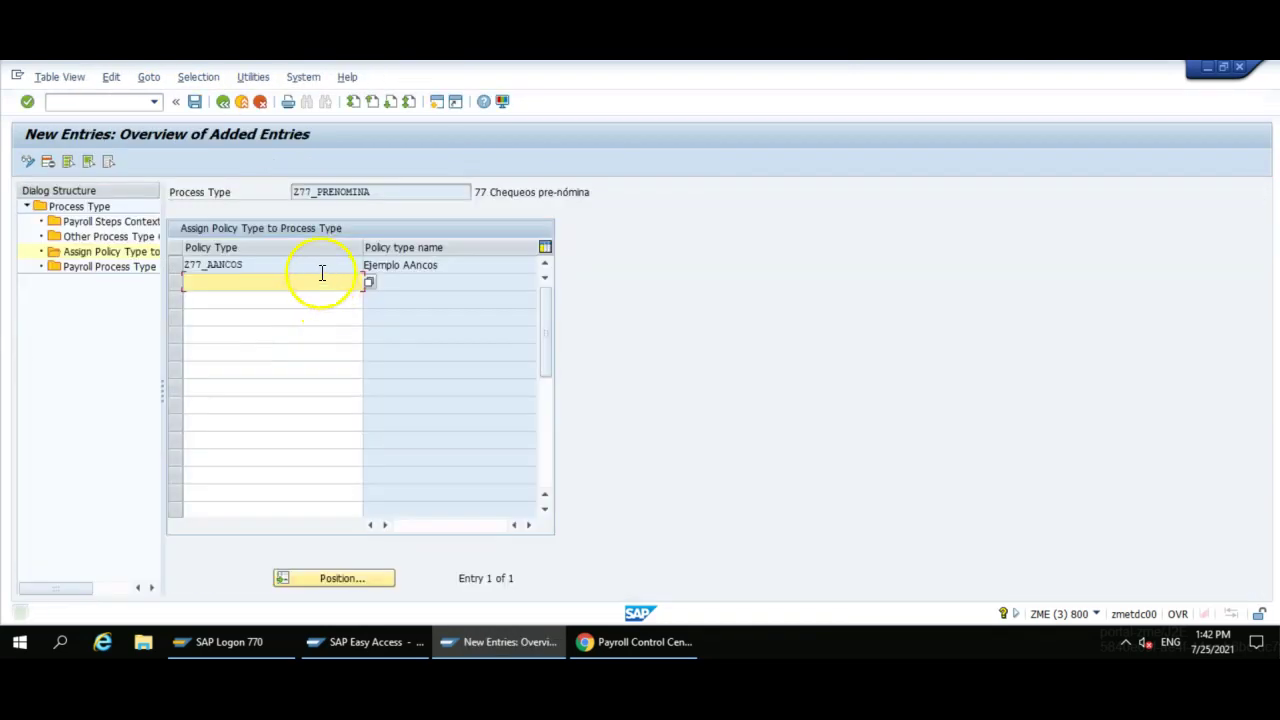
- Return to the policy type assignments of Z77_PRENOMINA and delete the Z77_AANCOS entry
left_click(222, 101)
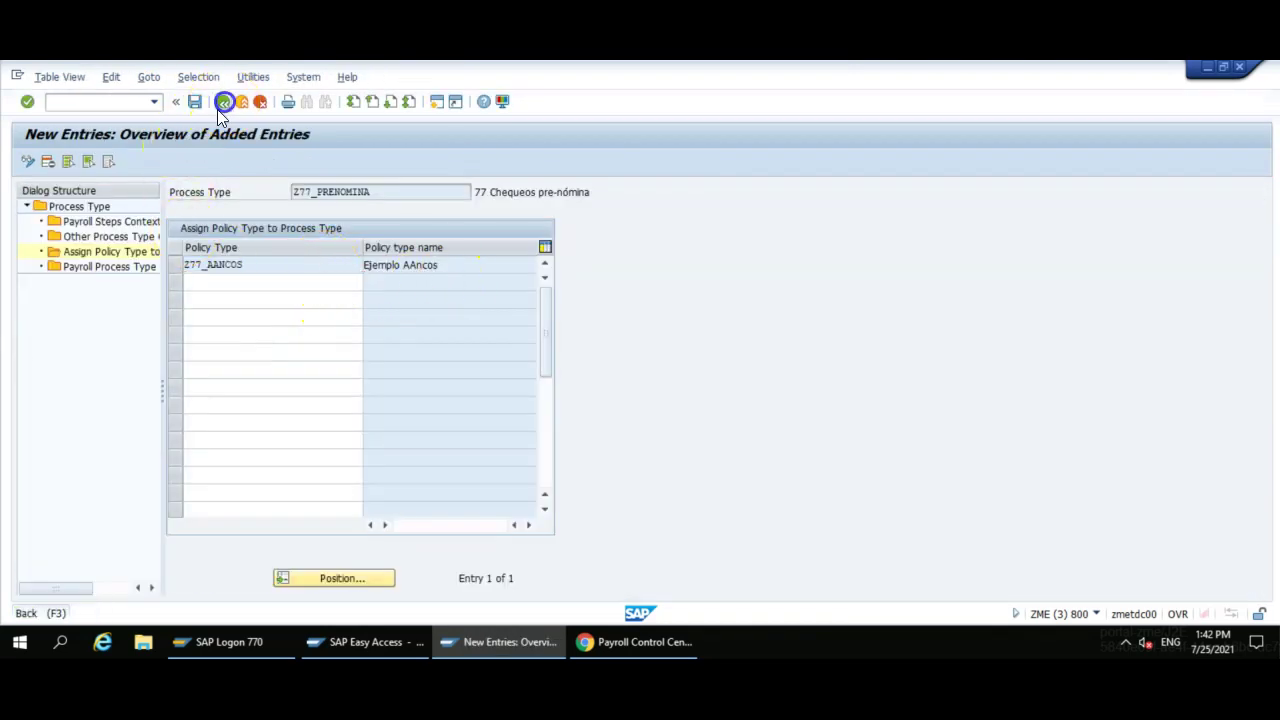
left_click(175, 264)
left_click(137, 163)
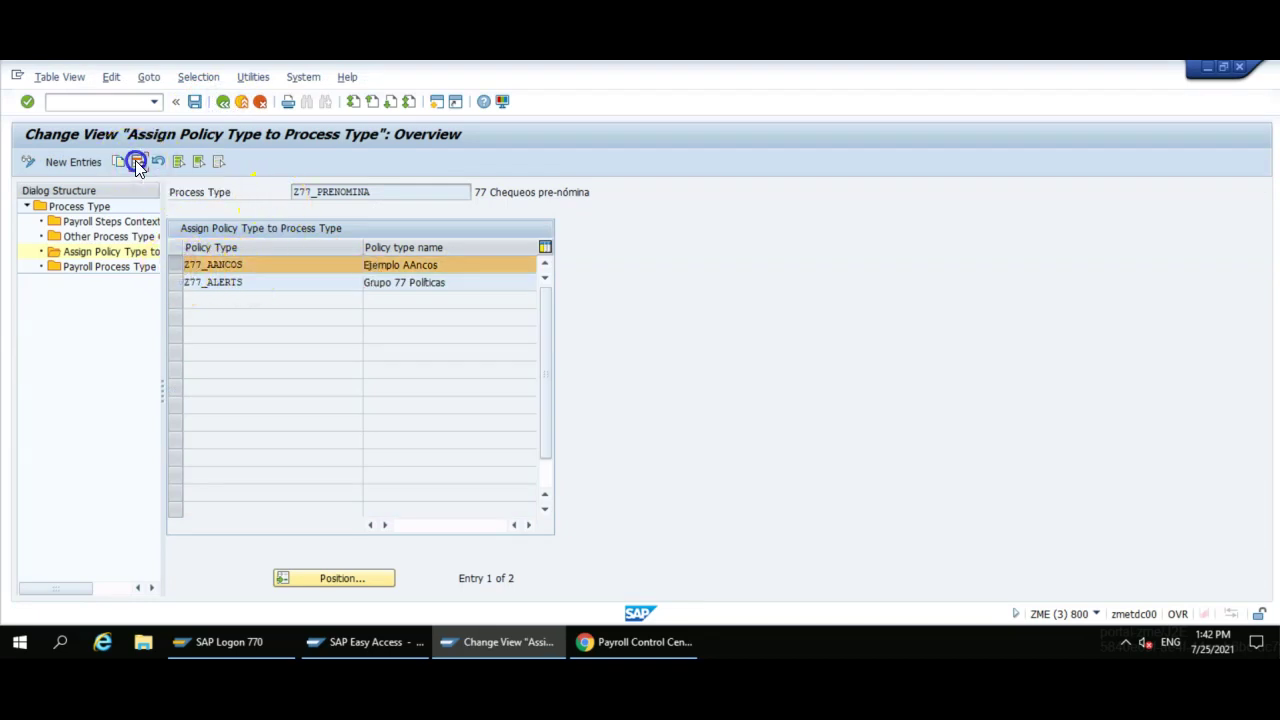
- Examine the steps linked to the Z77_PRENOMINA process type and return to the Process Type overview
double_click(137, 269)
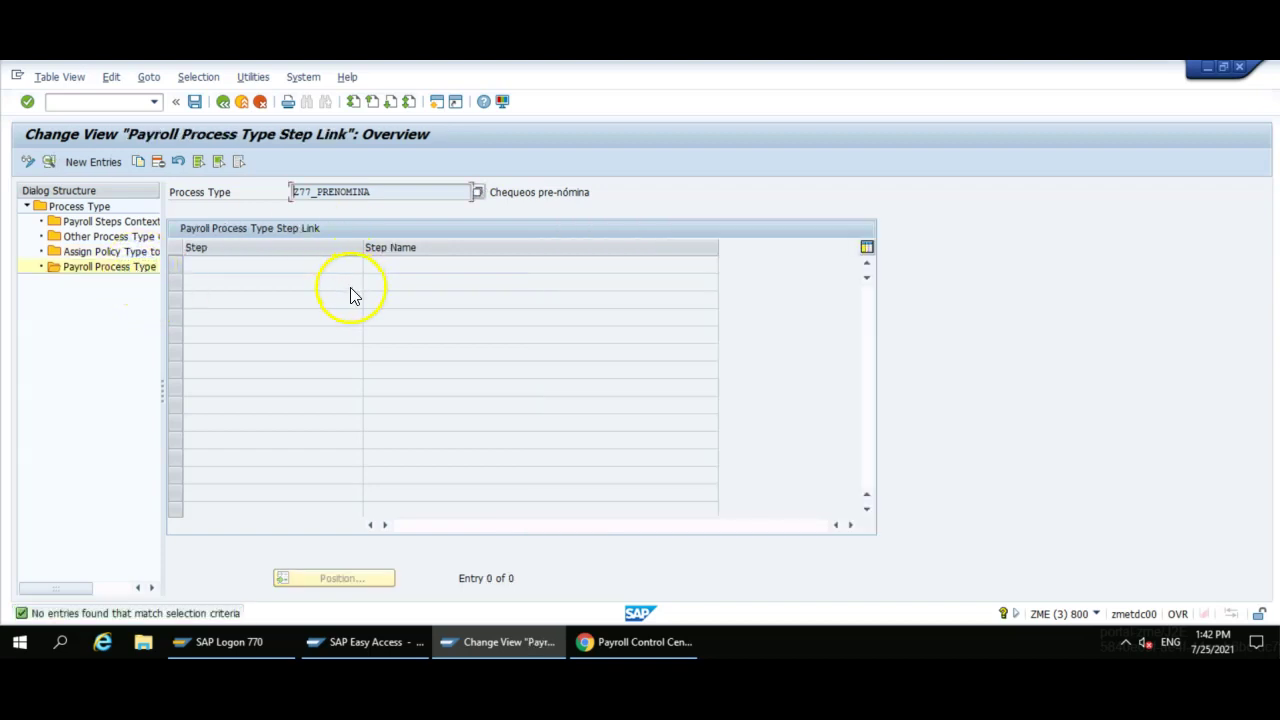
left_click(101, 164)
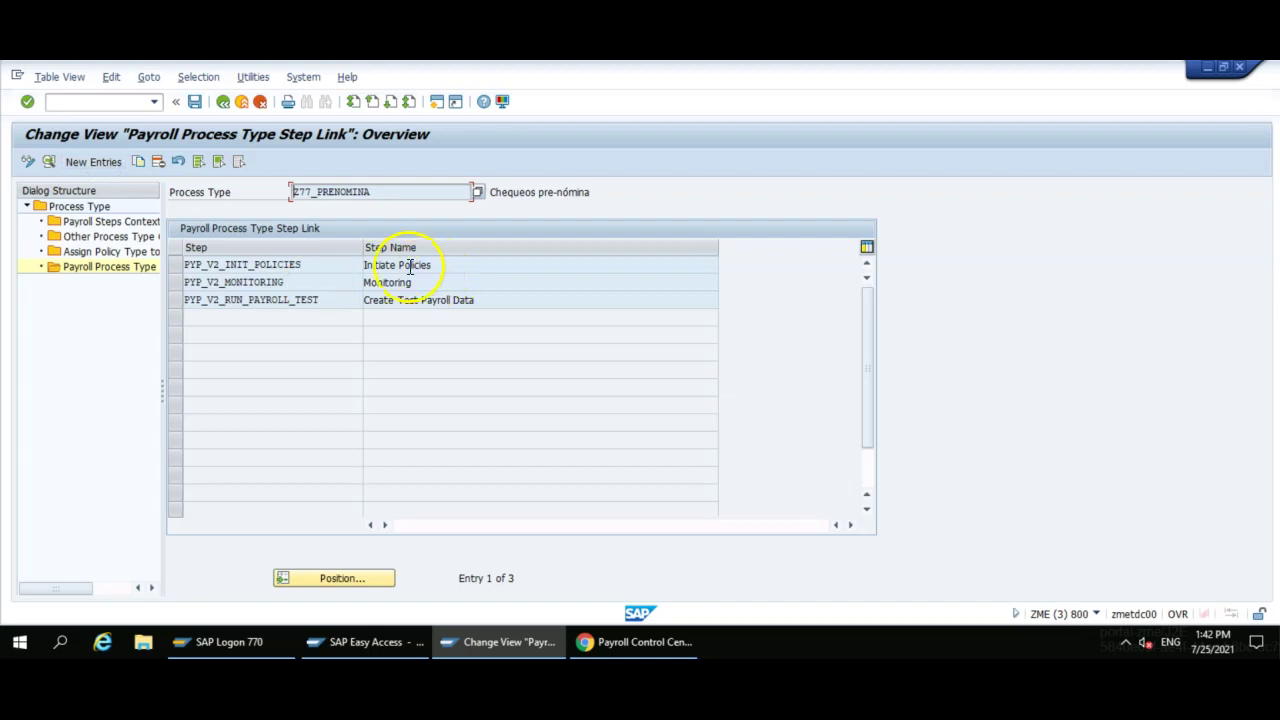
left_click(226, 106)
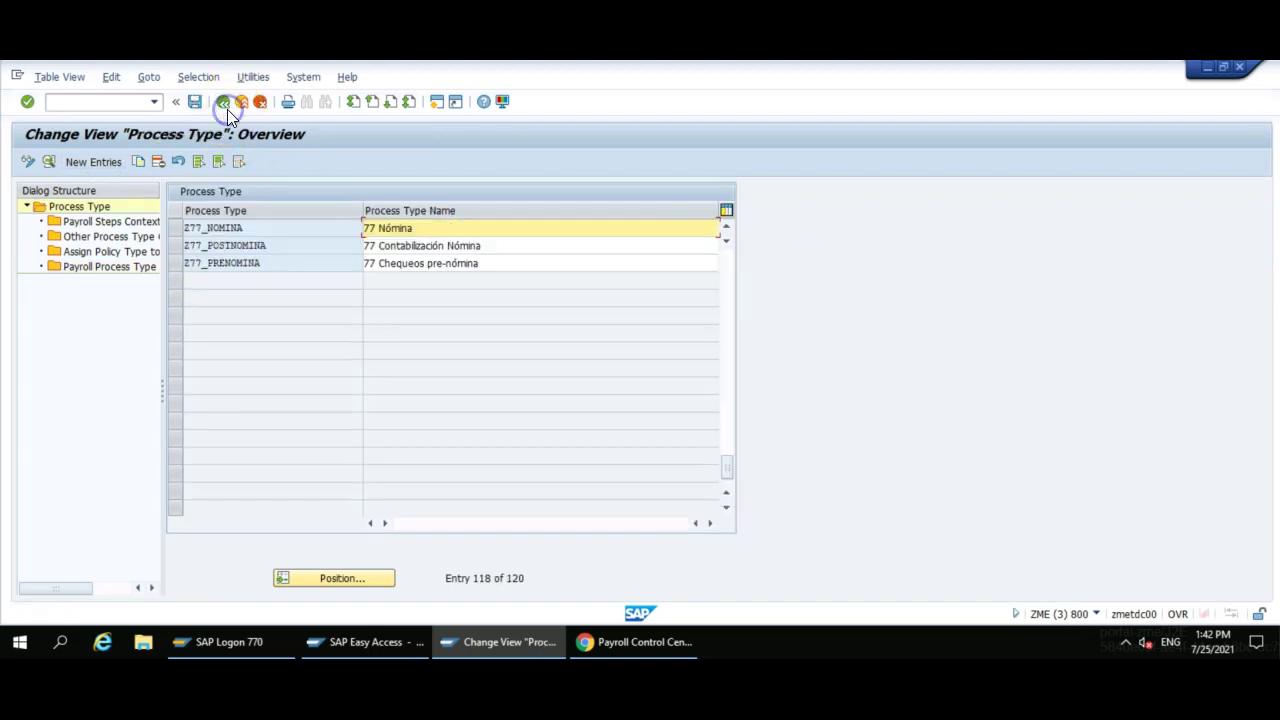
- Examine the process templates assigned in the details of the Z77_NOMINA and Z77_POSTNOMINA process types
left_click(230, 245)
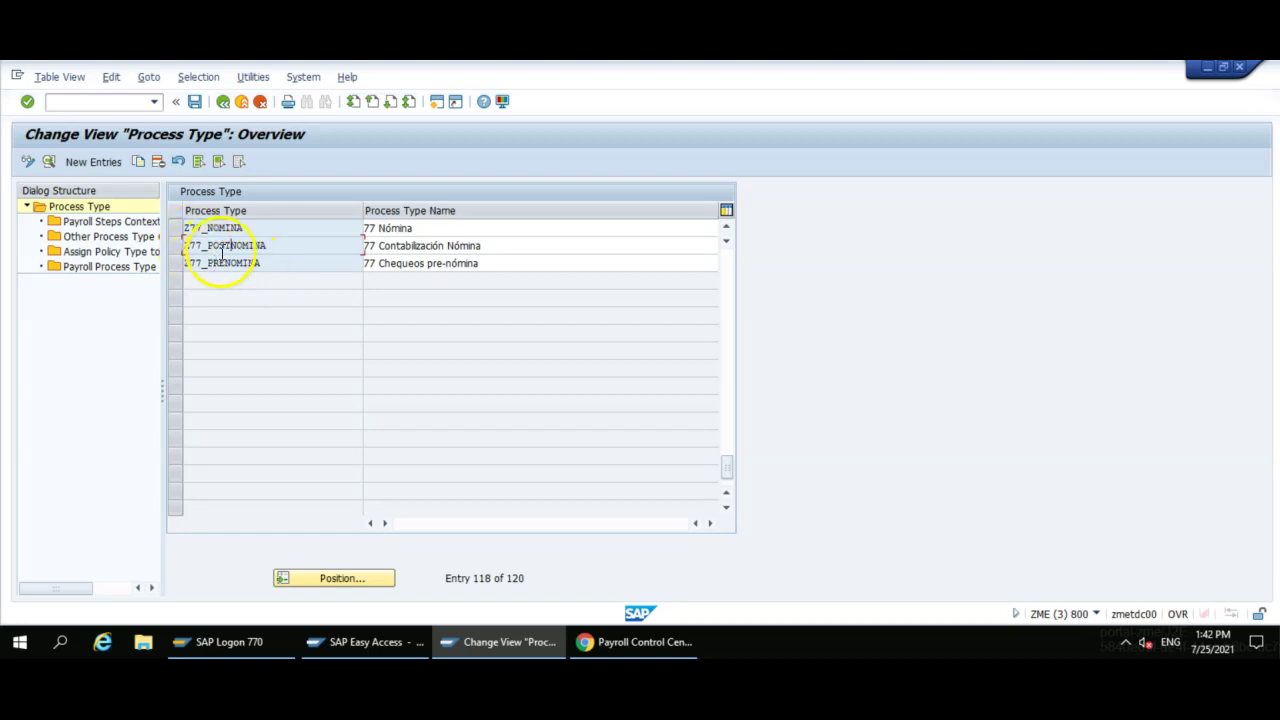
double_click(230, 229)
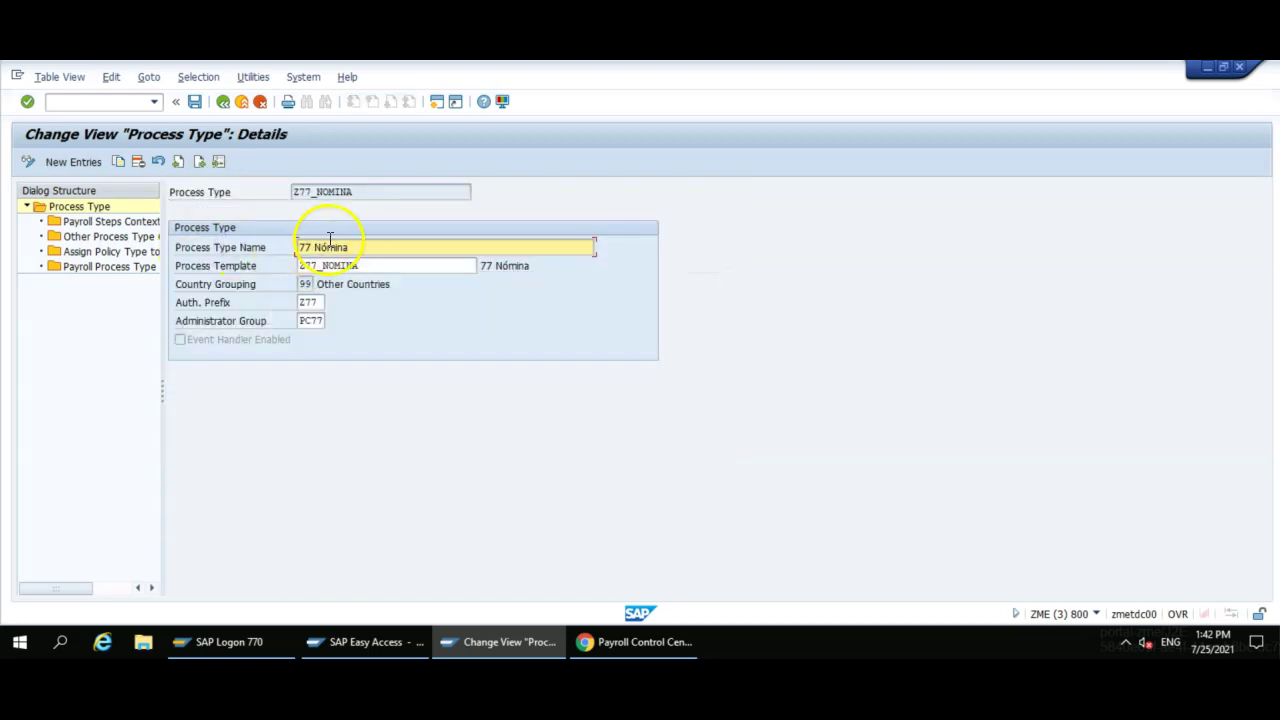
left_click(363, 266)
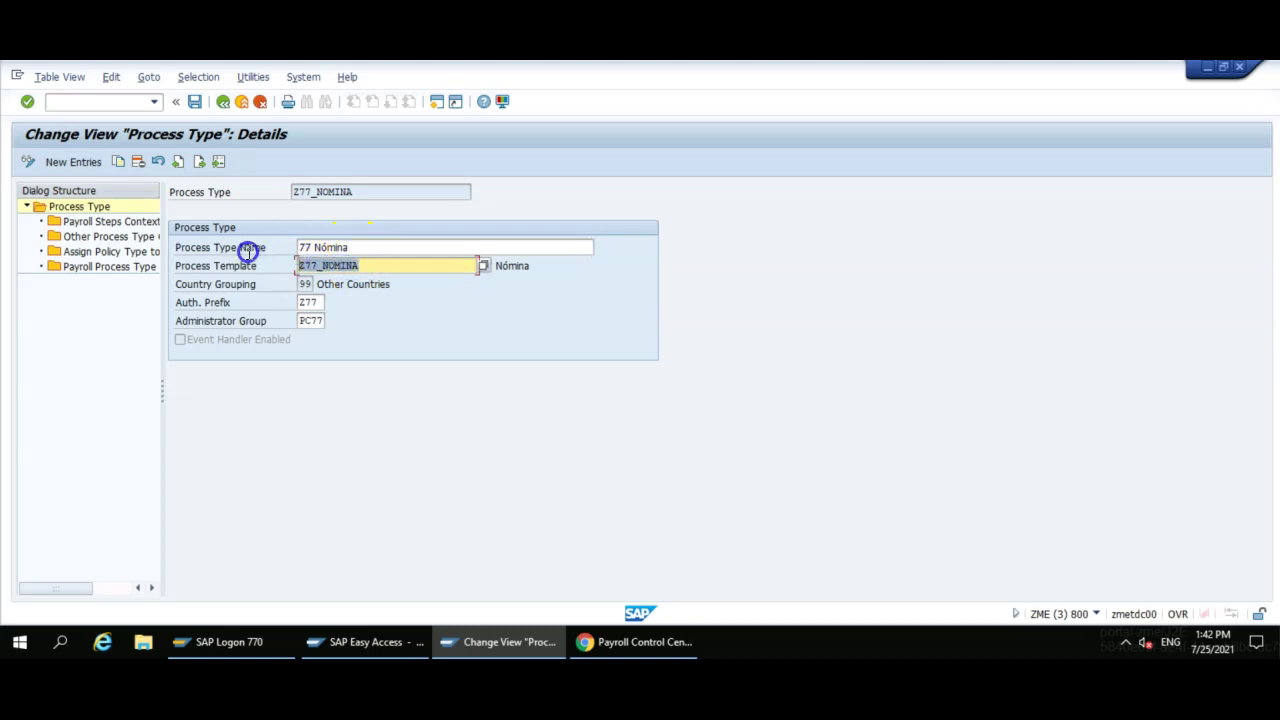
left_click(222, 103)
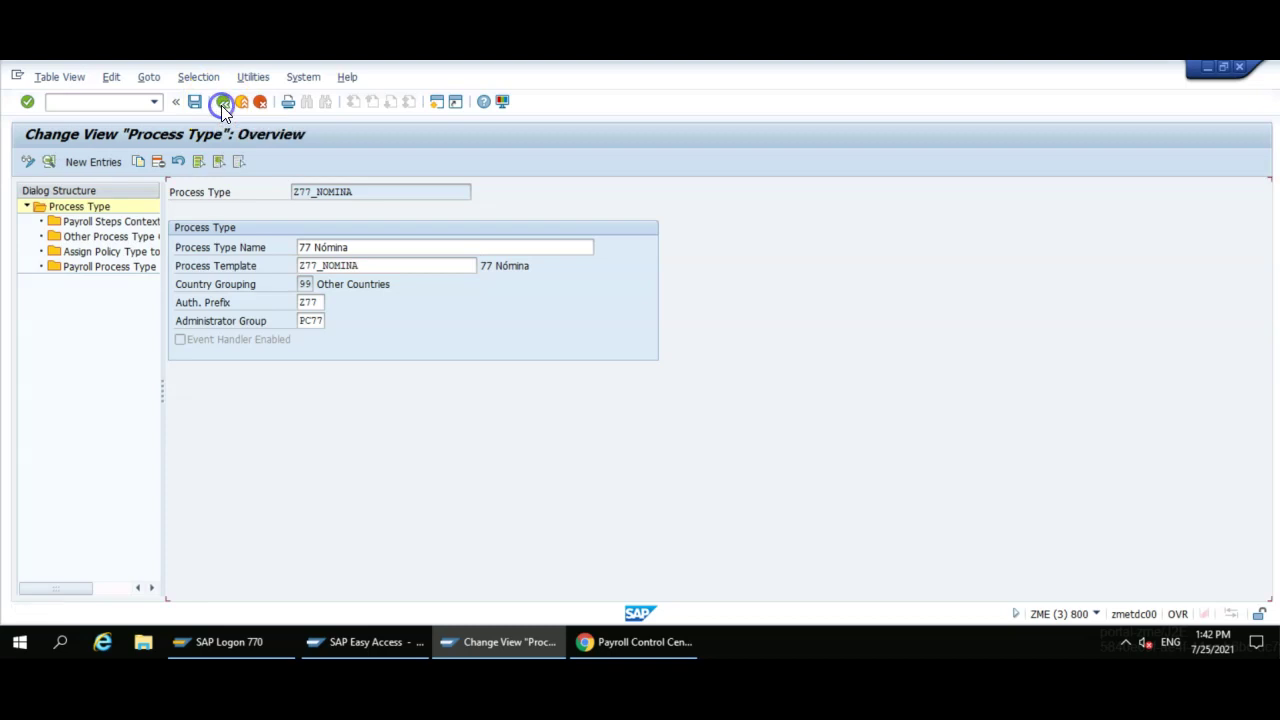
double_click(251, 245)
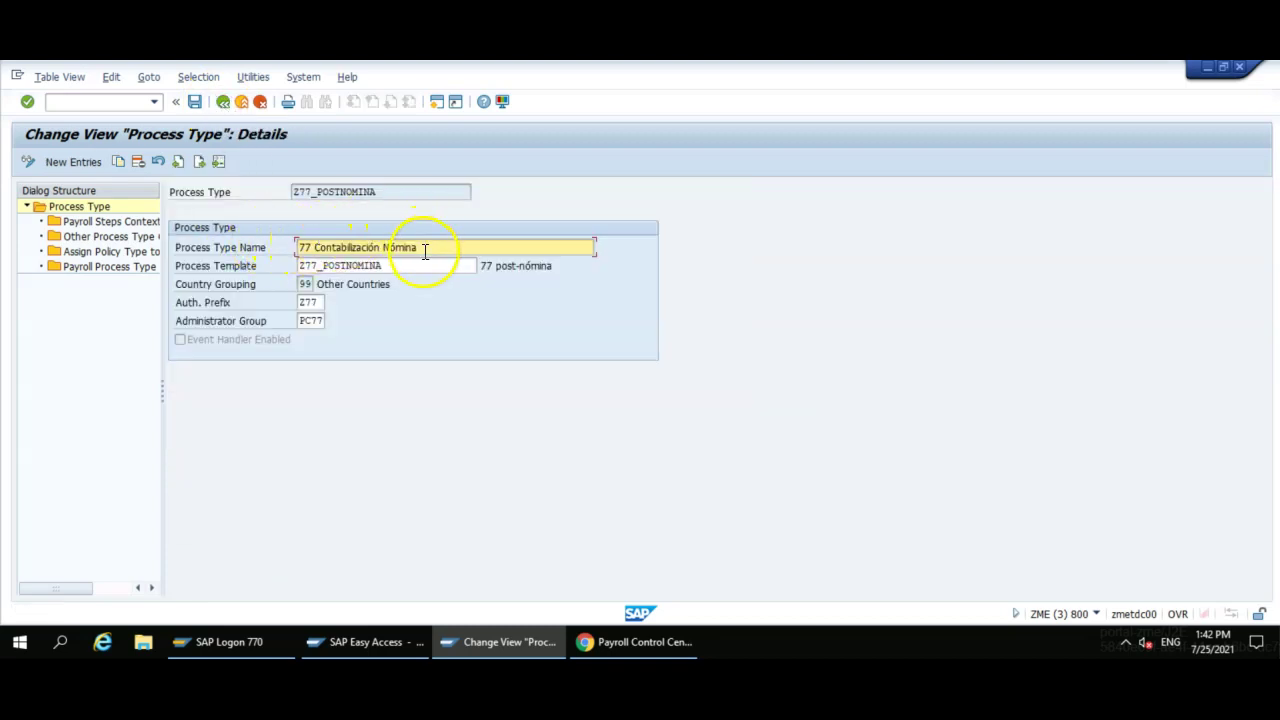
left_click(229, 243)
left_click(530, 264)
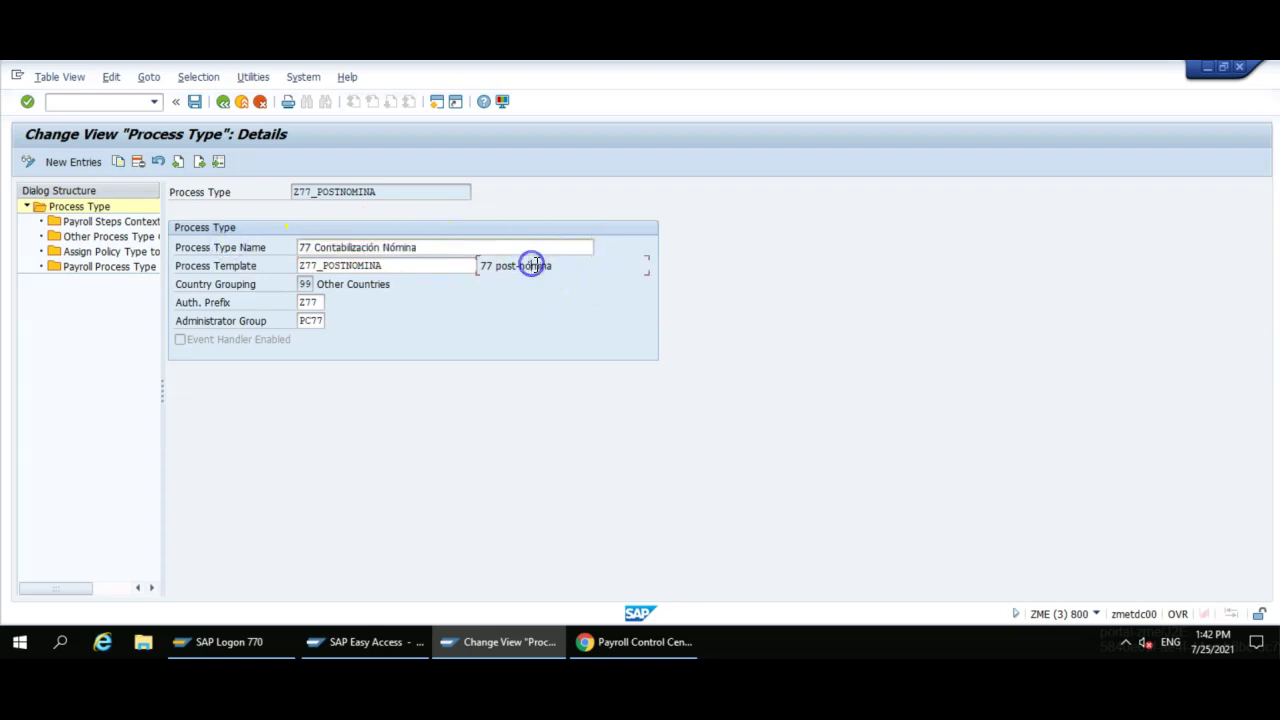
- Check the 77 processes in Chrome, then go back to the Process Type overview in SAP GUI and select Z77_PRENOMINA
left_click(626, 641)
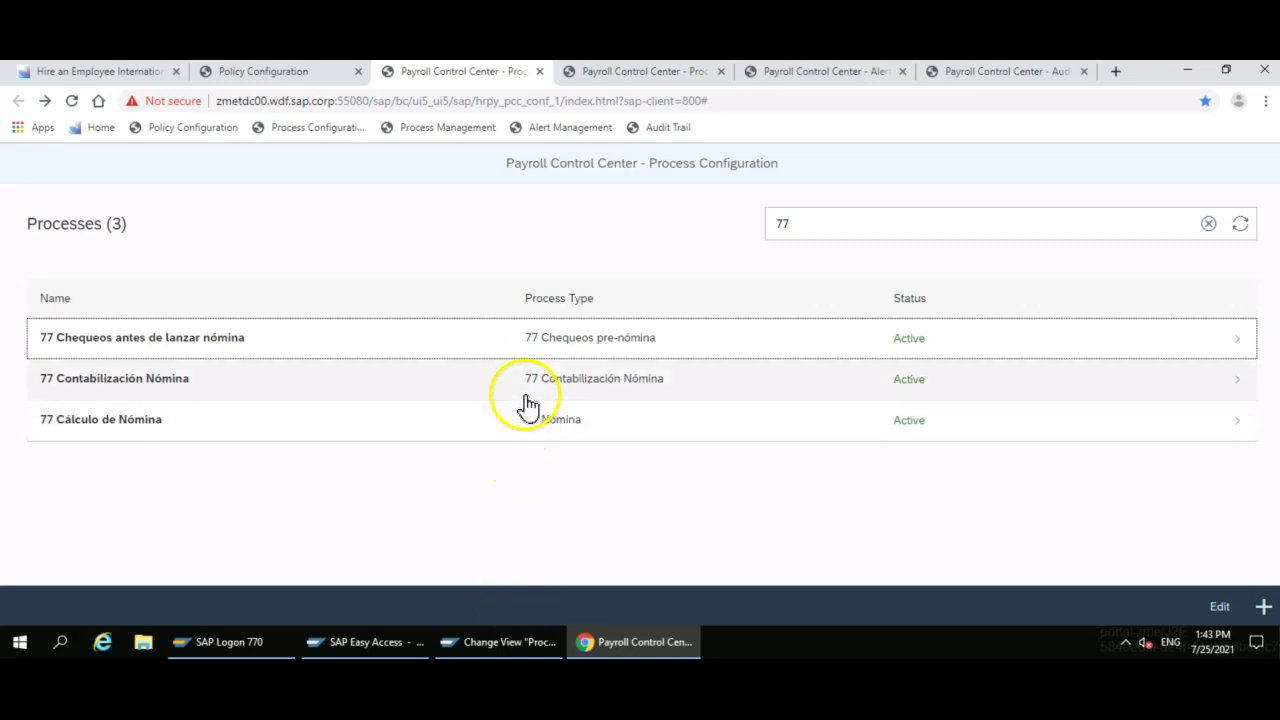
left_click(544, 636)
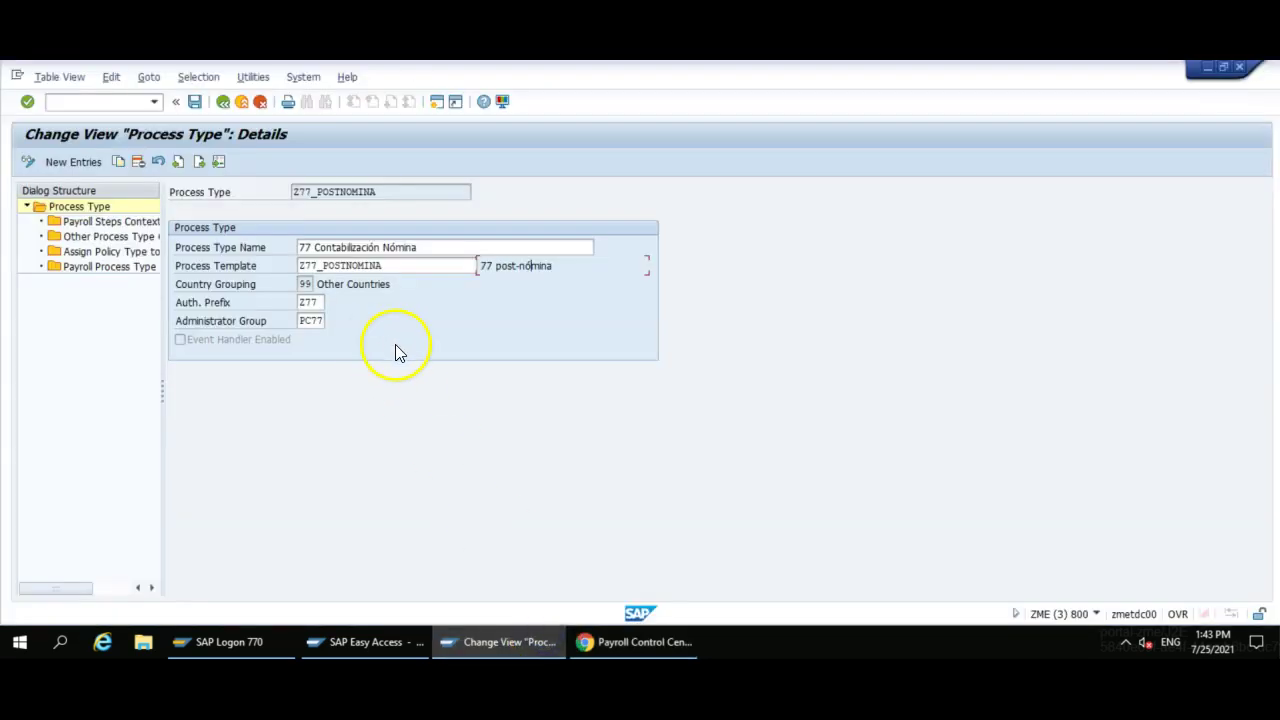
left_click(222, 101)
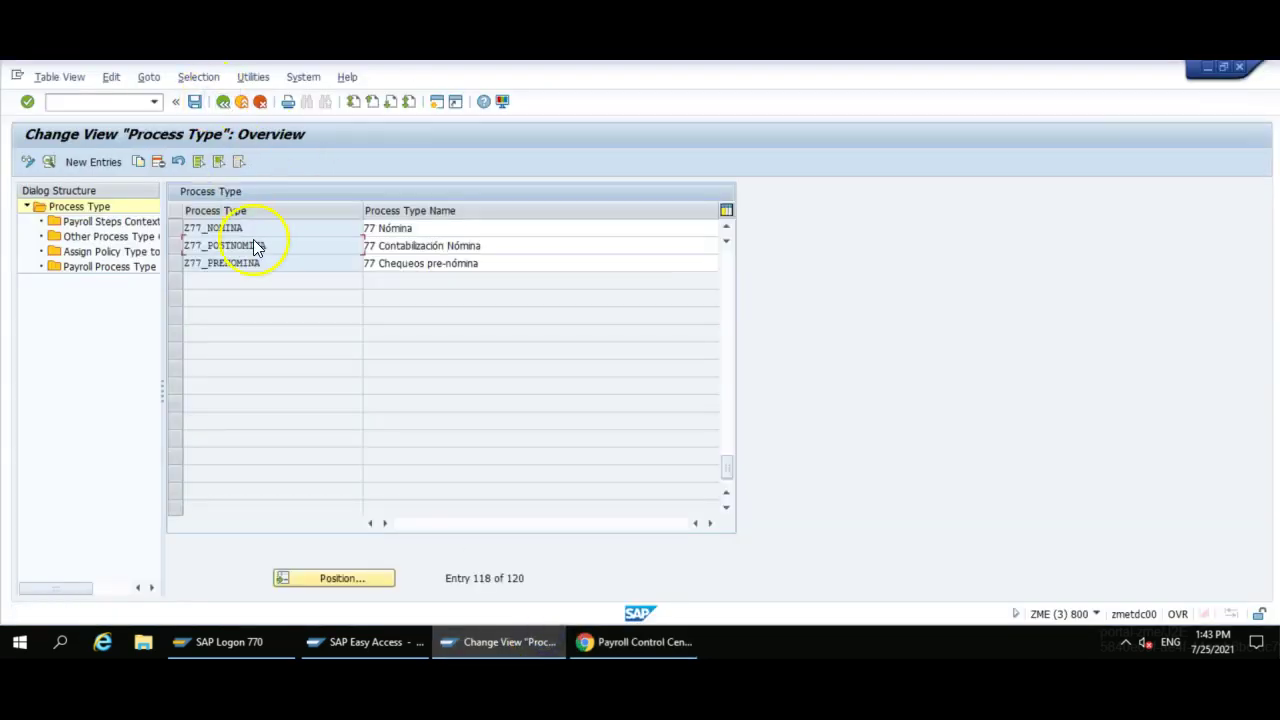
left_click(173, 262)
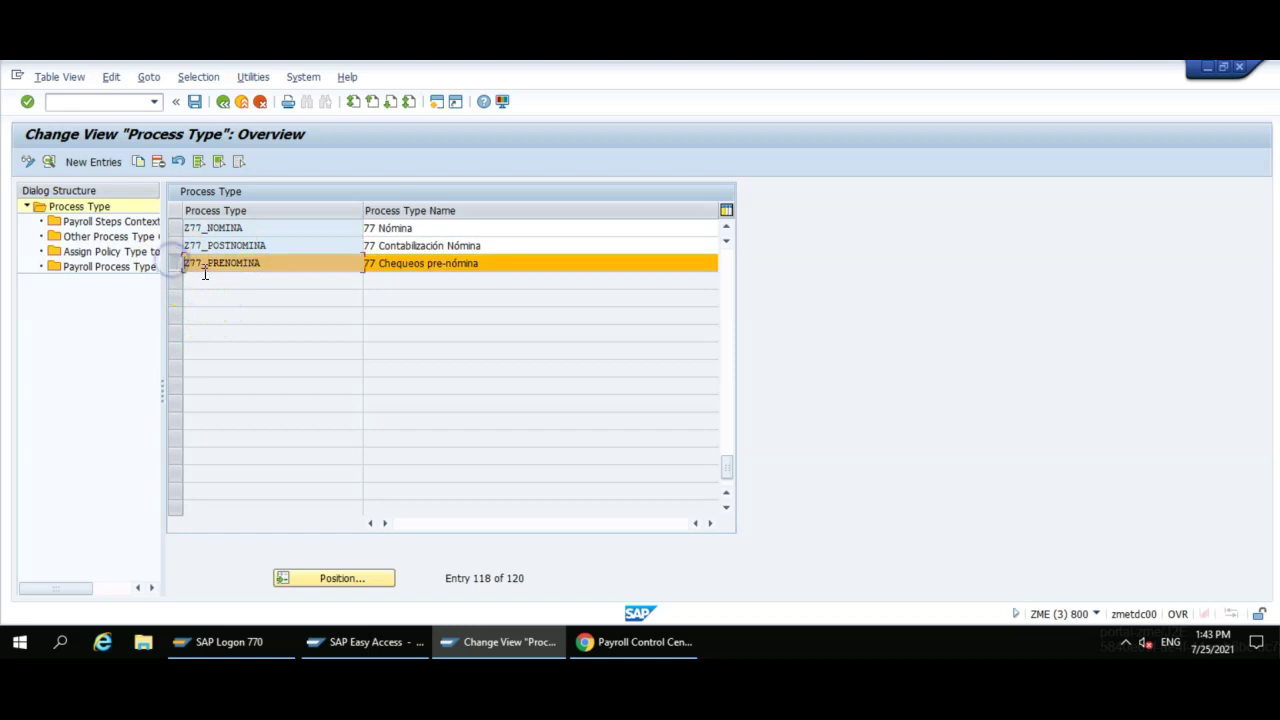
- Copy process type Z77_PRENOMINA with all dependent entries as Z77_PRENOMINA_AANCOS, named "77 Chequeos pre-nómina AAncos", save it, and return to the implementation guide
left_click(139, 163)
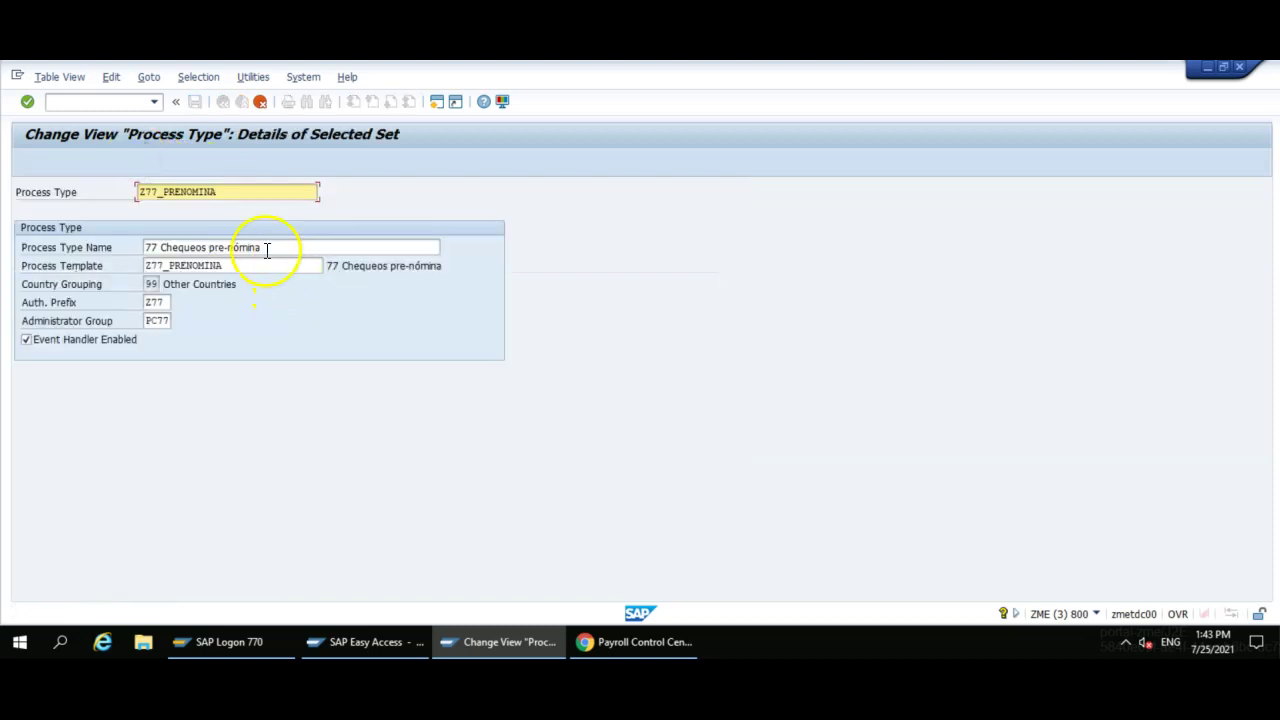
left_click(239, 185)
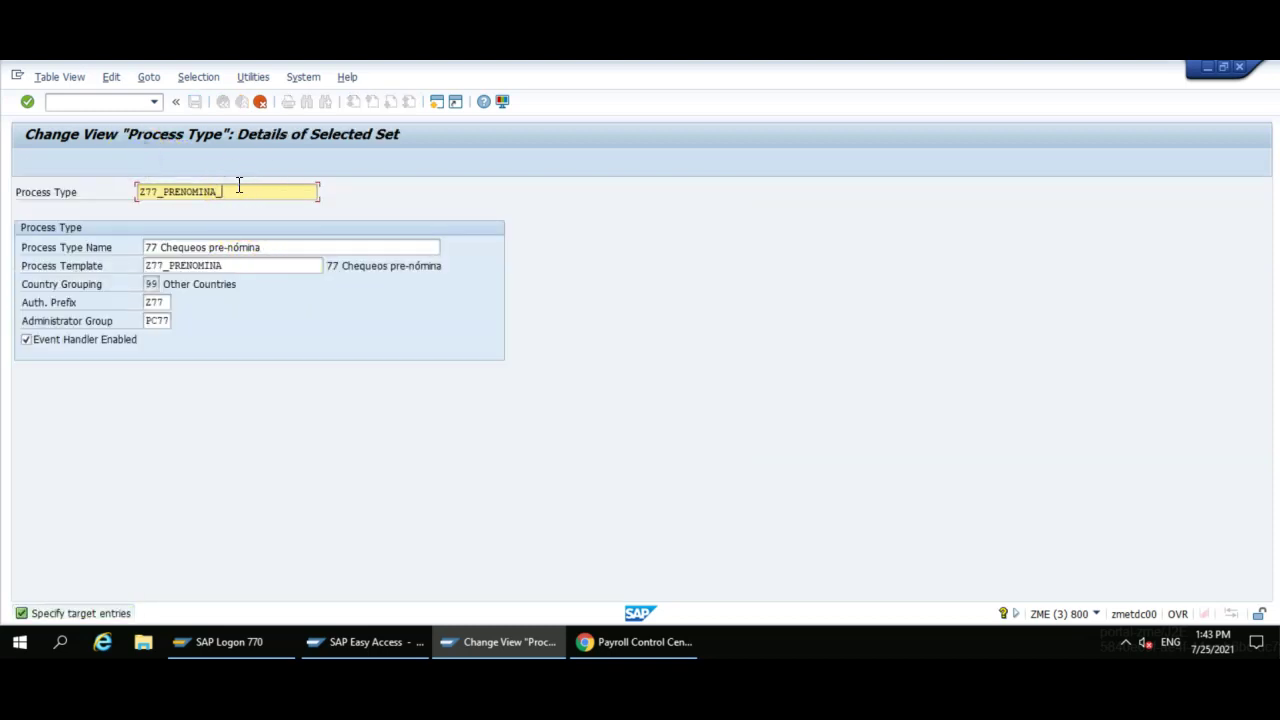
left_click(305, 249)
type("AAncos")
key("Return")
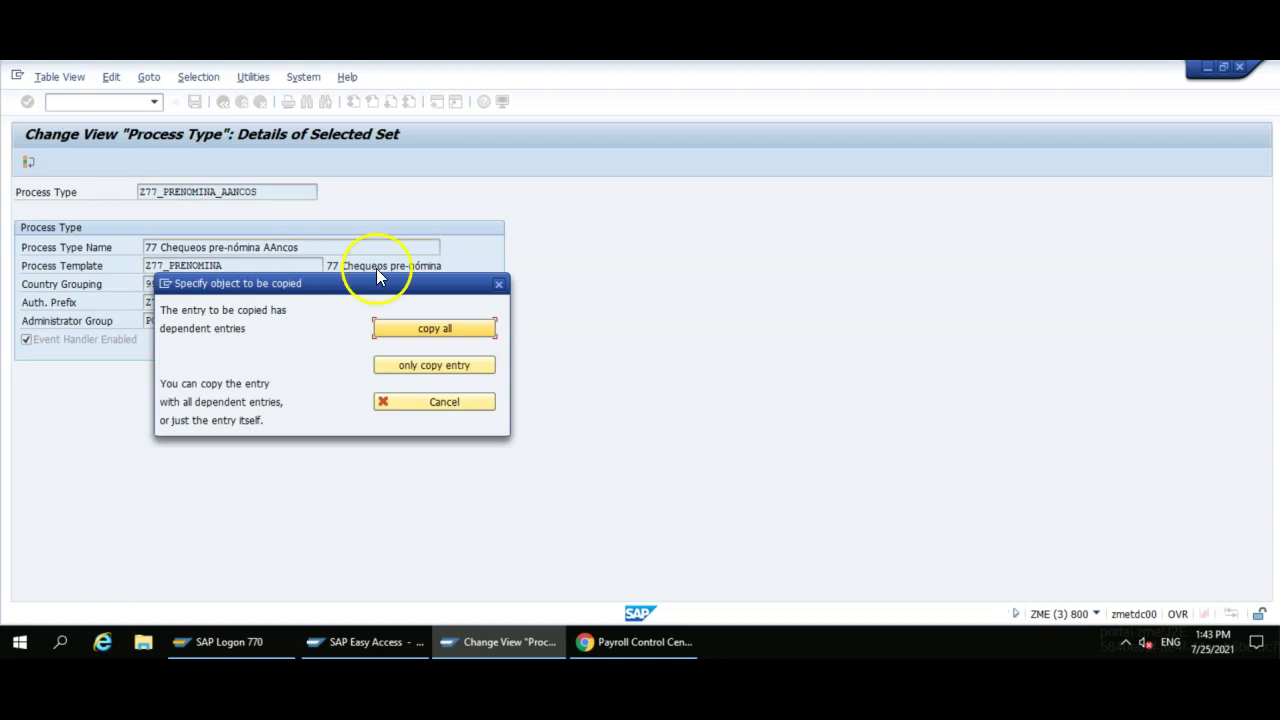
left_click(470, 330)
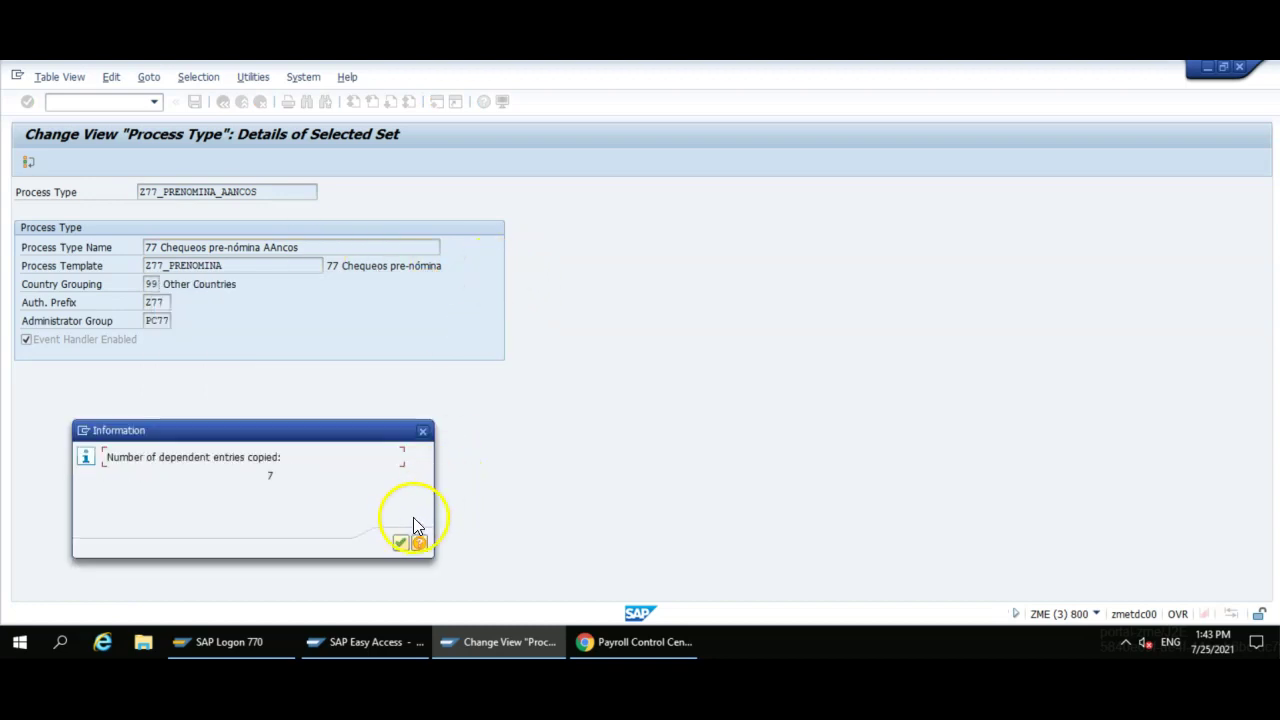
left_click(405, 541)
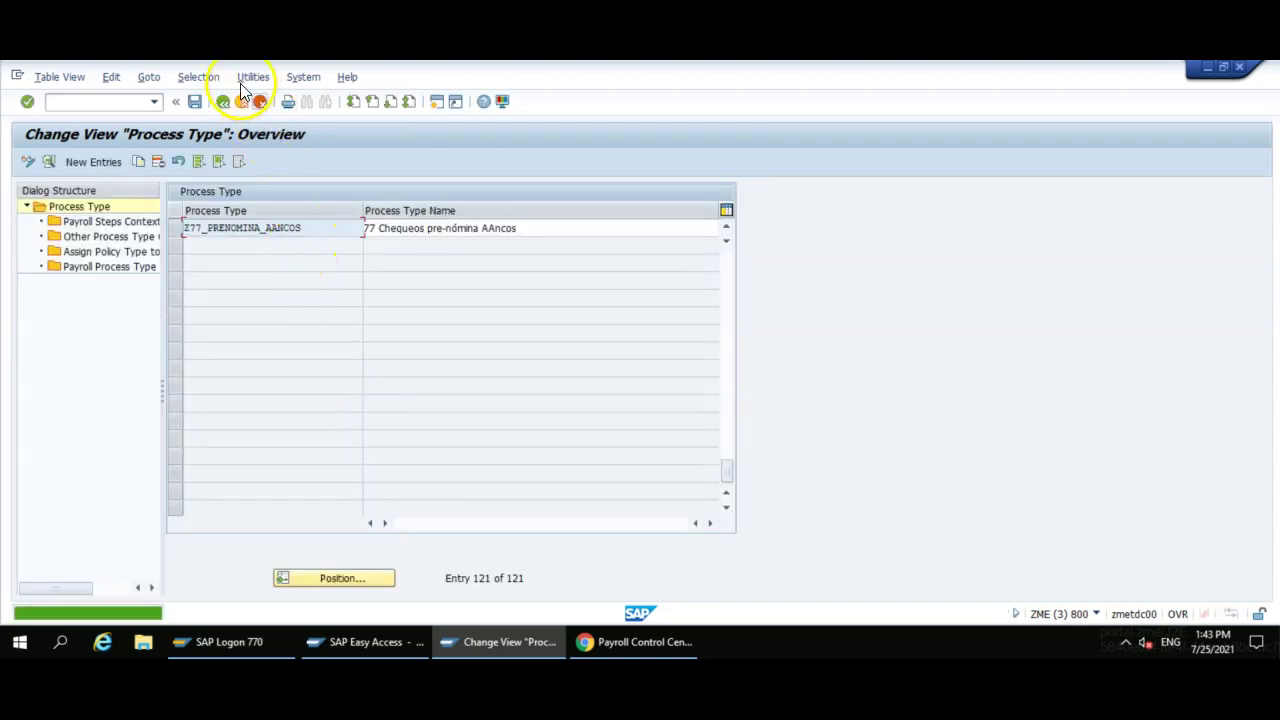
left_click(196, 103)
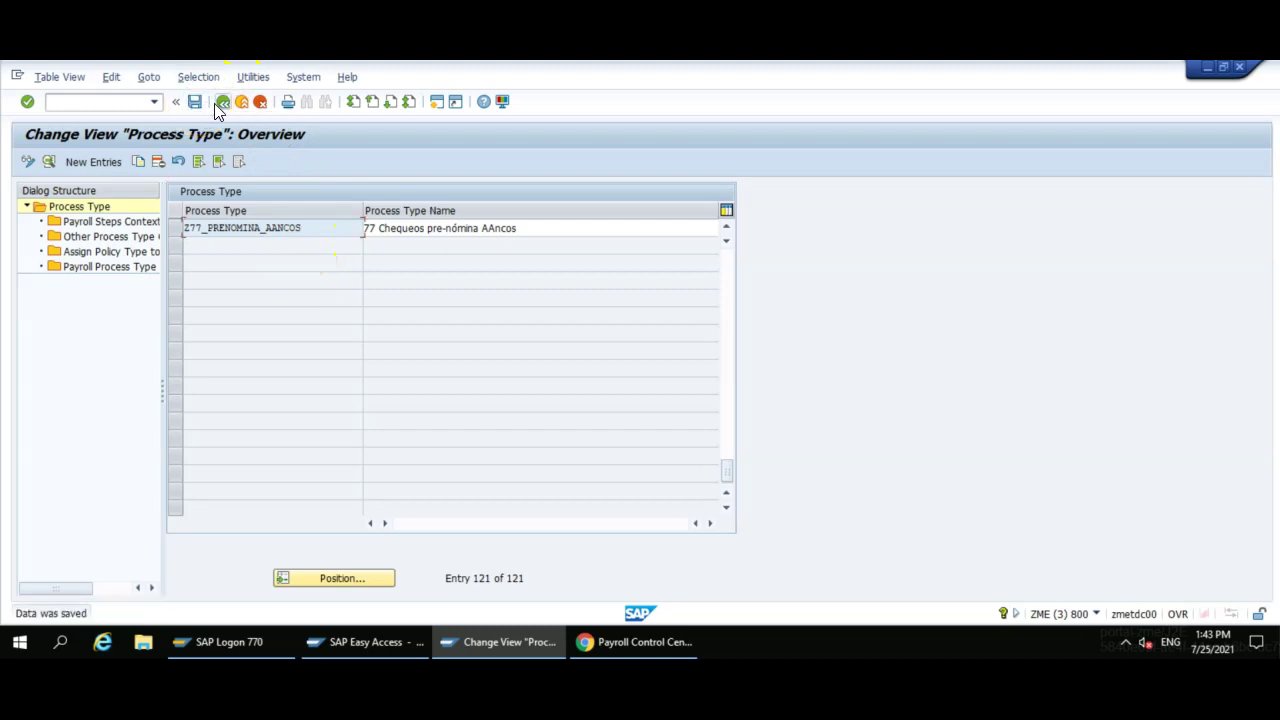
left_click(223, 102)
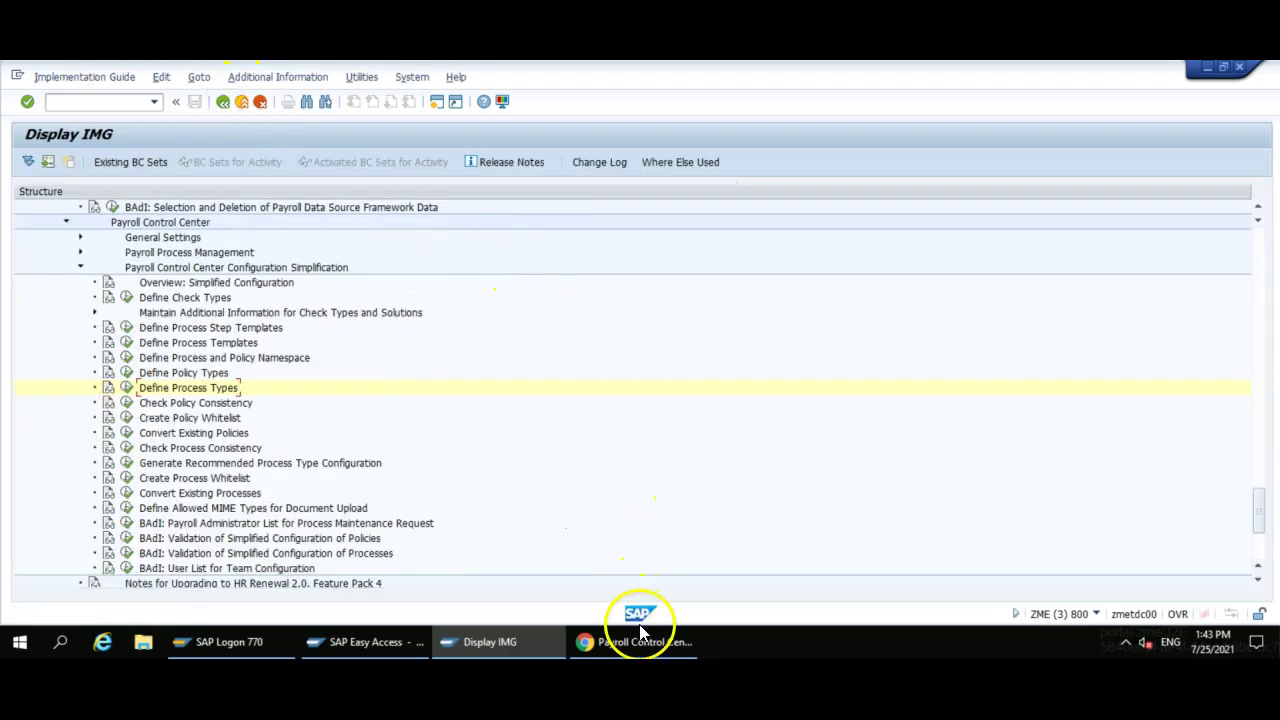
- Switch to Chrome, reload the Process Configuration page and search the processes for 77
left_click(637, 637)
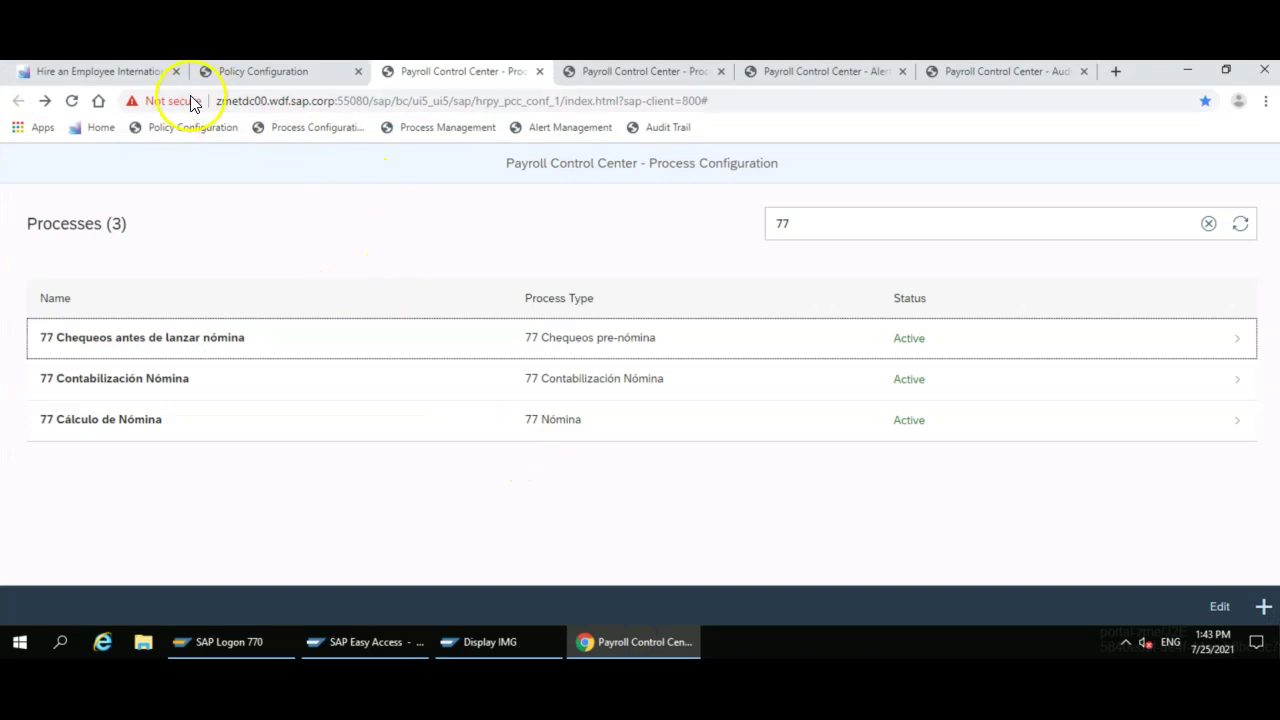
left_click(71, 101)
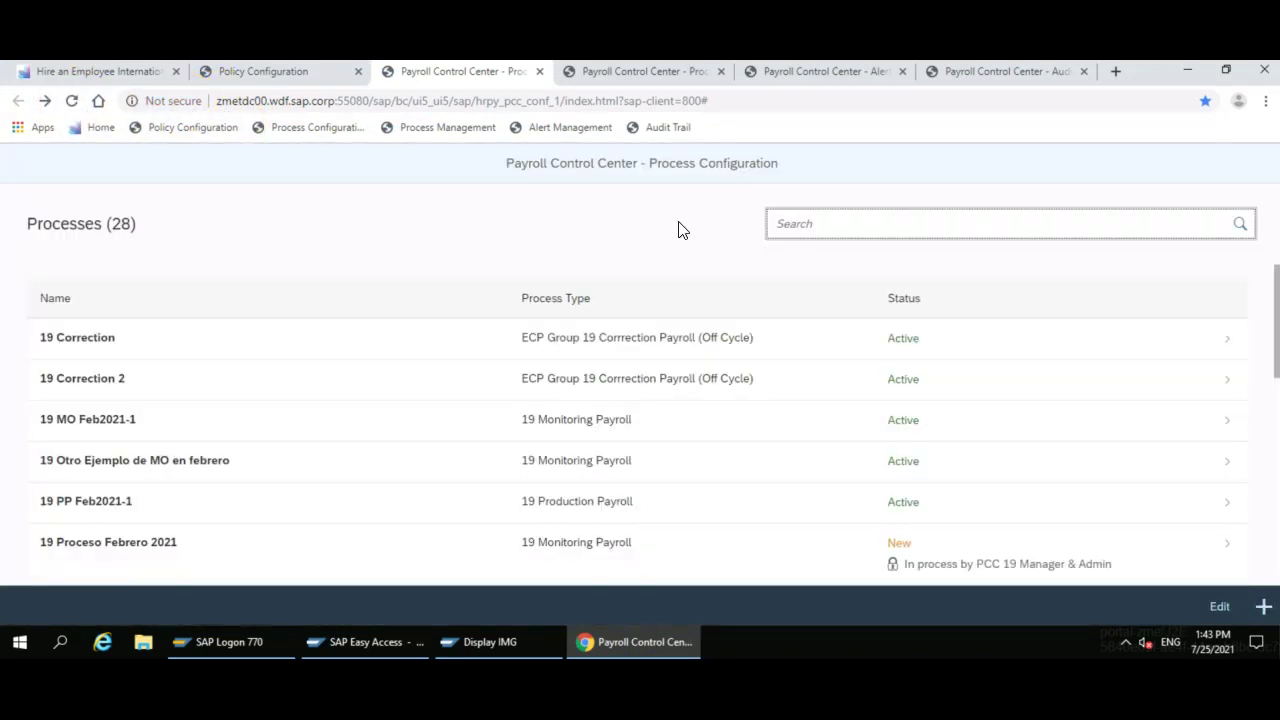
left_click(799, 229)
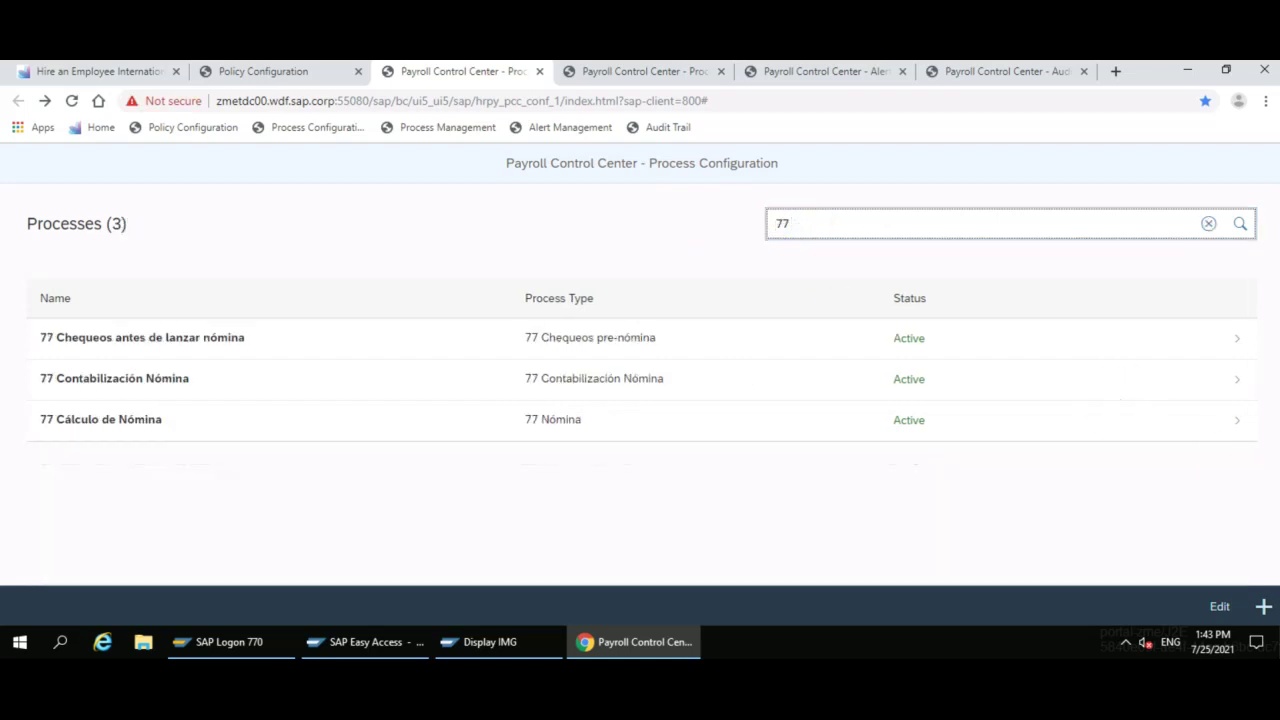
- Start a new process of type Z77_PRENOMINA_AANCOS and name it "77 Ejemplo AAncos Demo"
left_click(1264, 606)
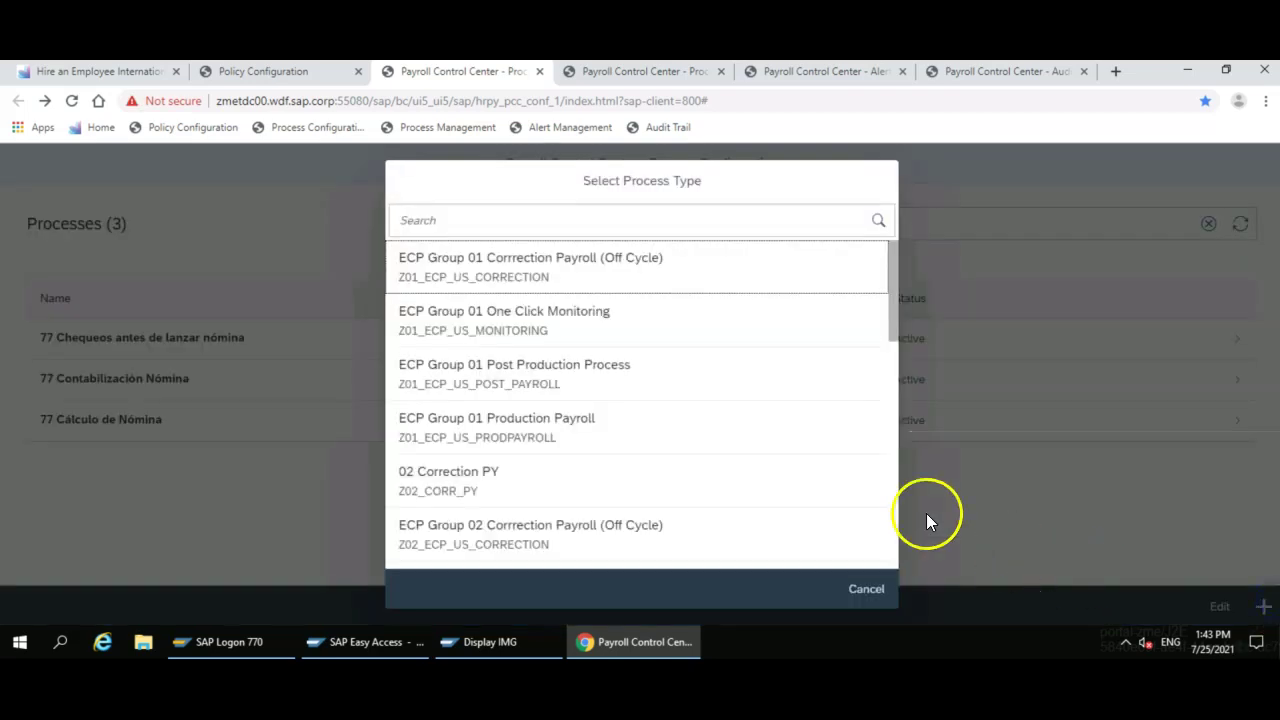
left_click(518, 224)
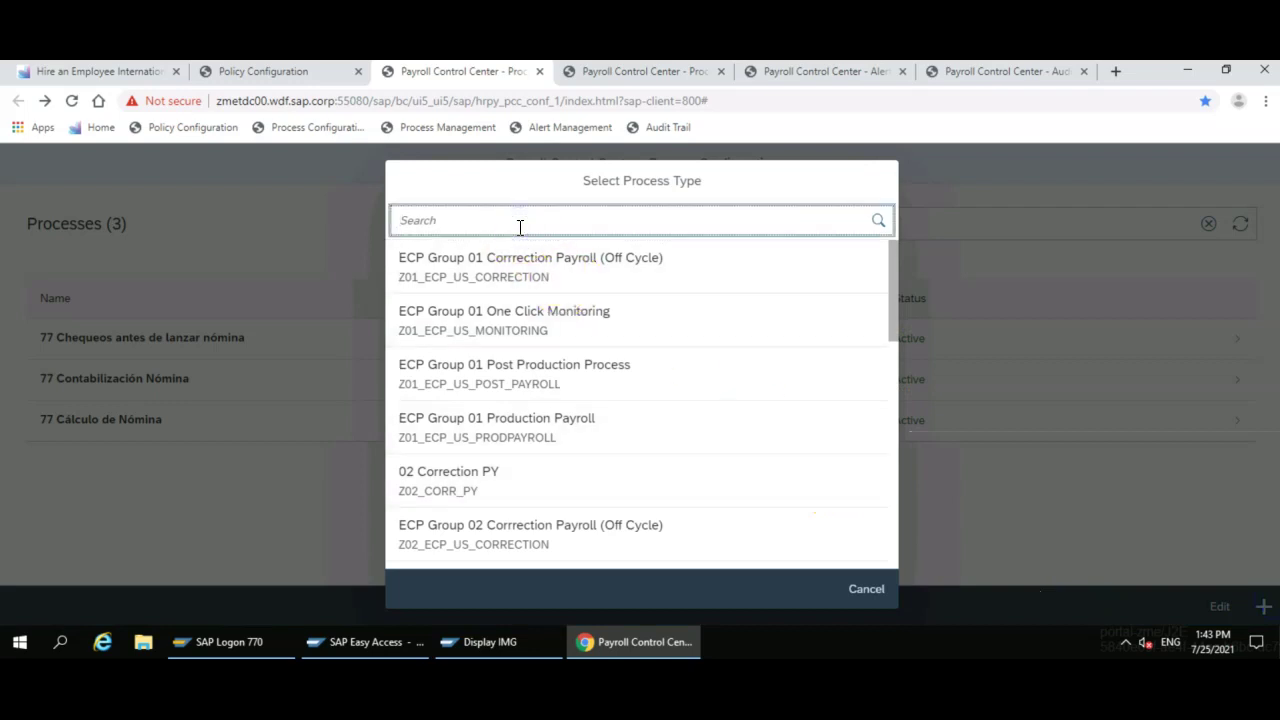
type("Z77")
left_click(573, 428)
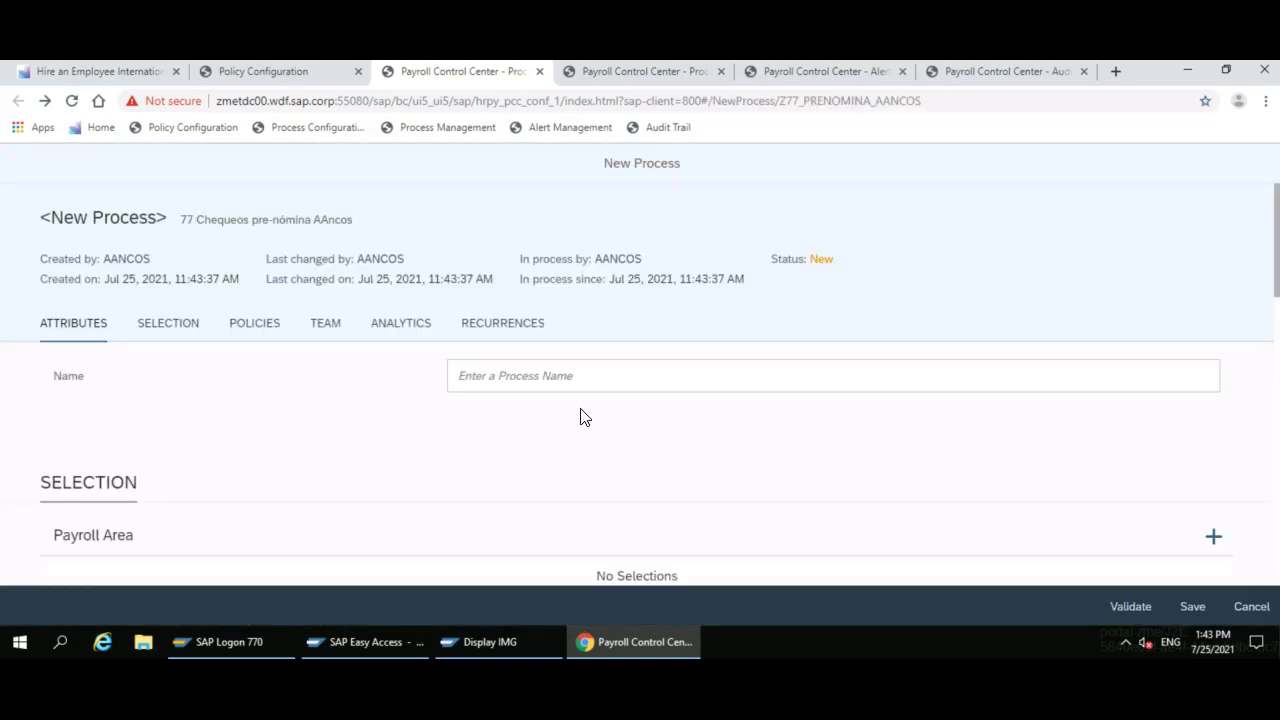
left_click(594, 376)
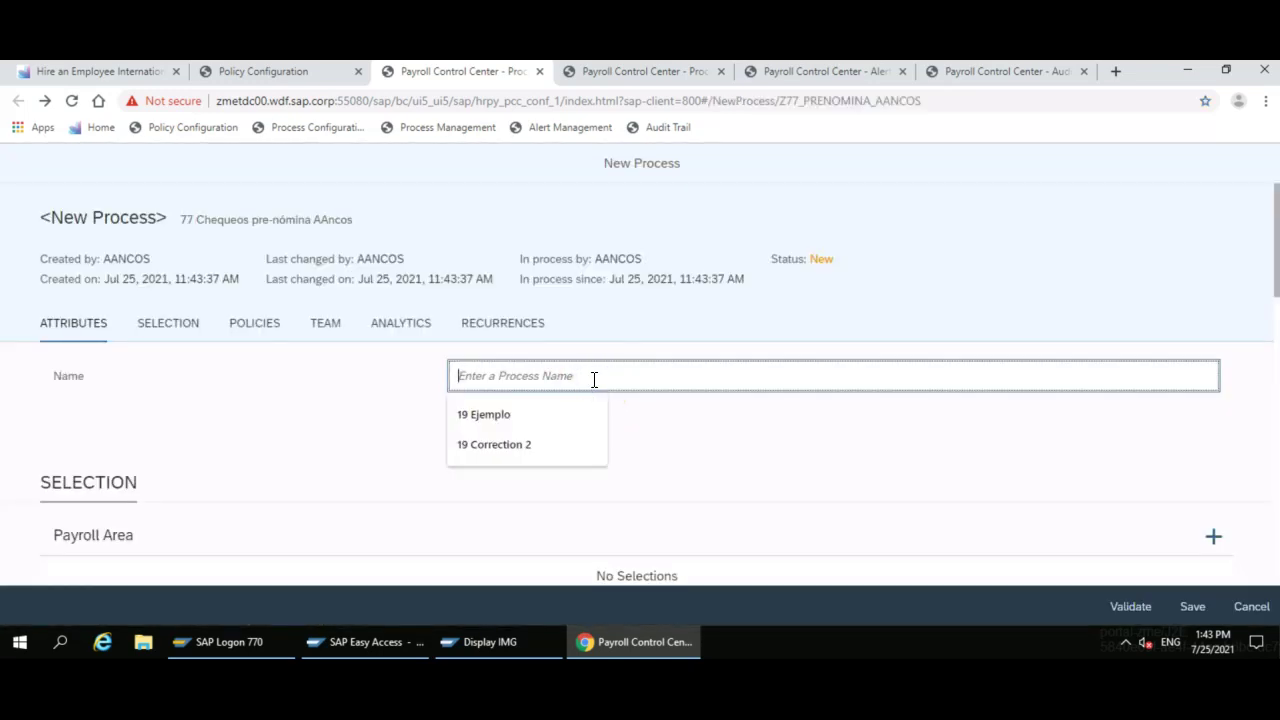
type("77 Ejemplo AAncos Demo")
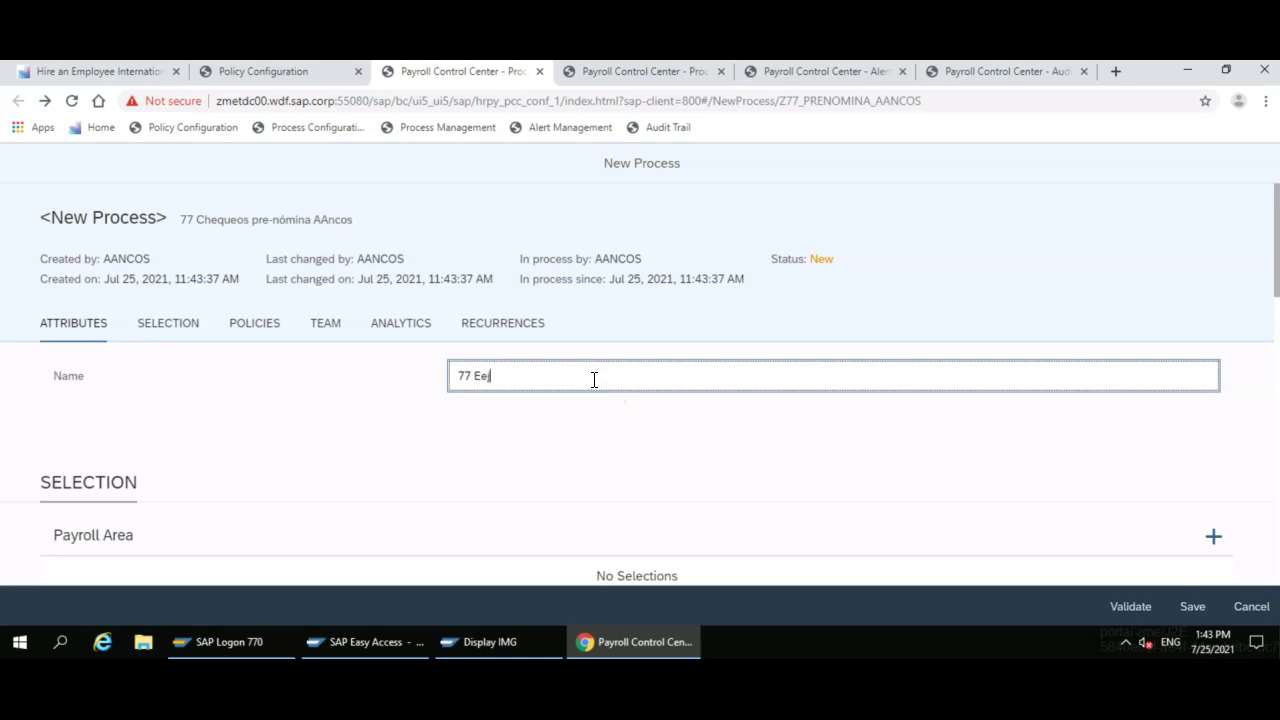
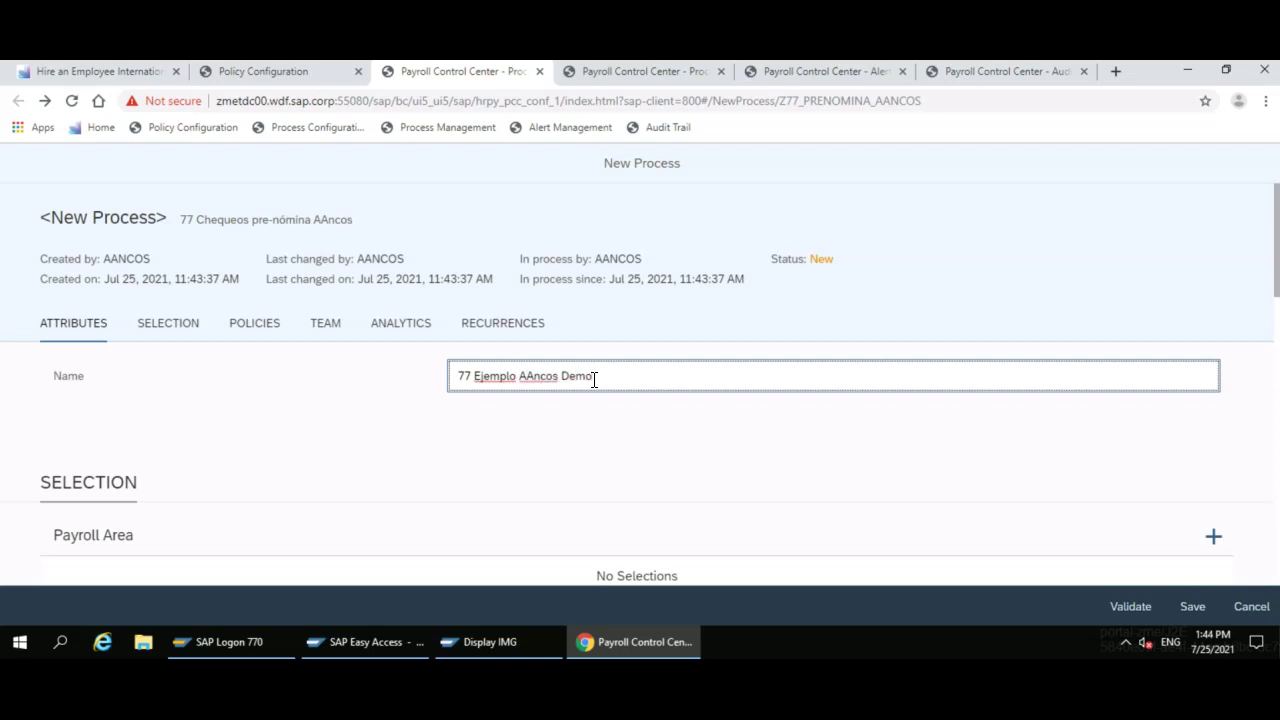
- Add the payroll area YY (Demo AAC) to the new process's selection
scroll(623, 403, "down", 3)
left_click(1216, 333)
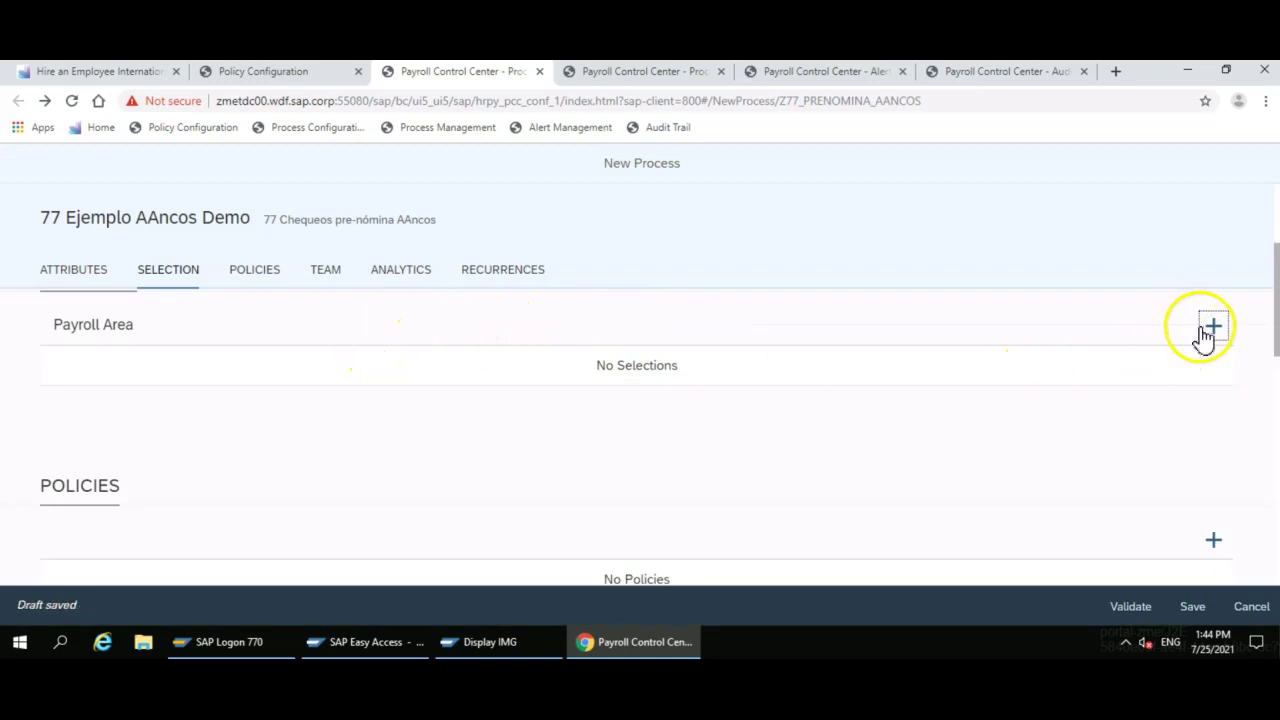
left_click(1203, 330)
left_click(434, 226)
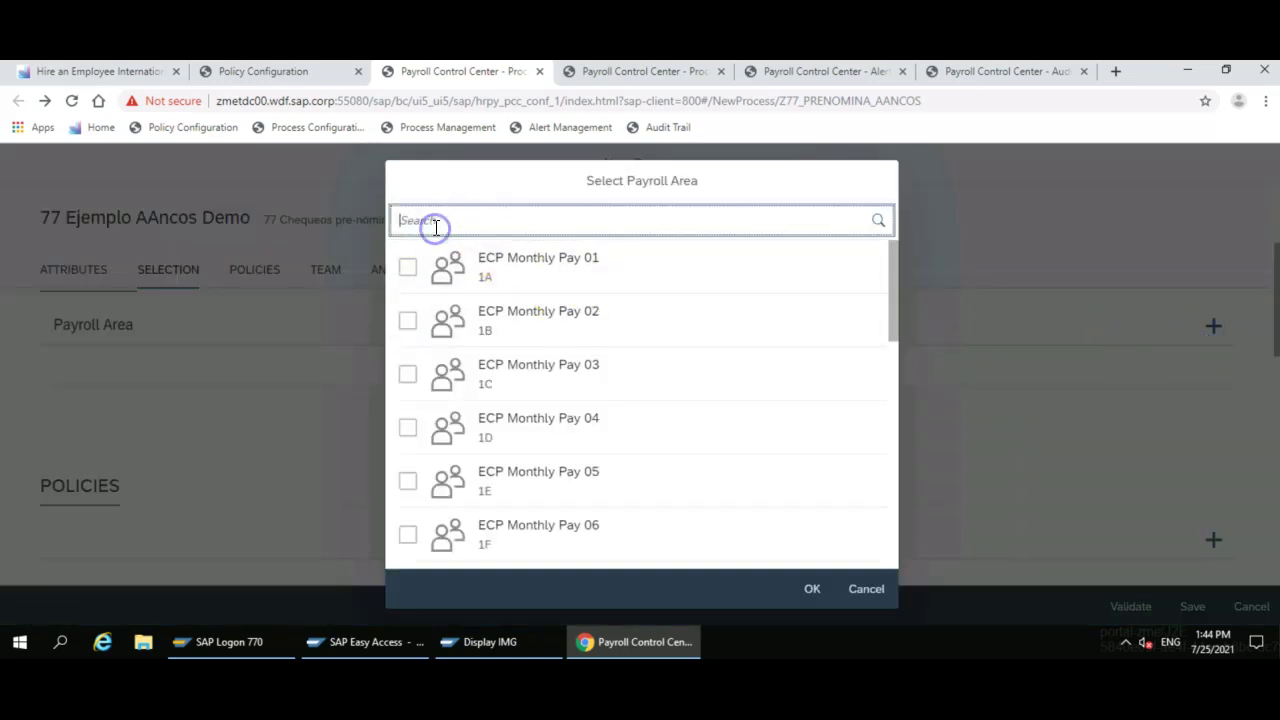
type("YY")
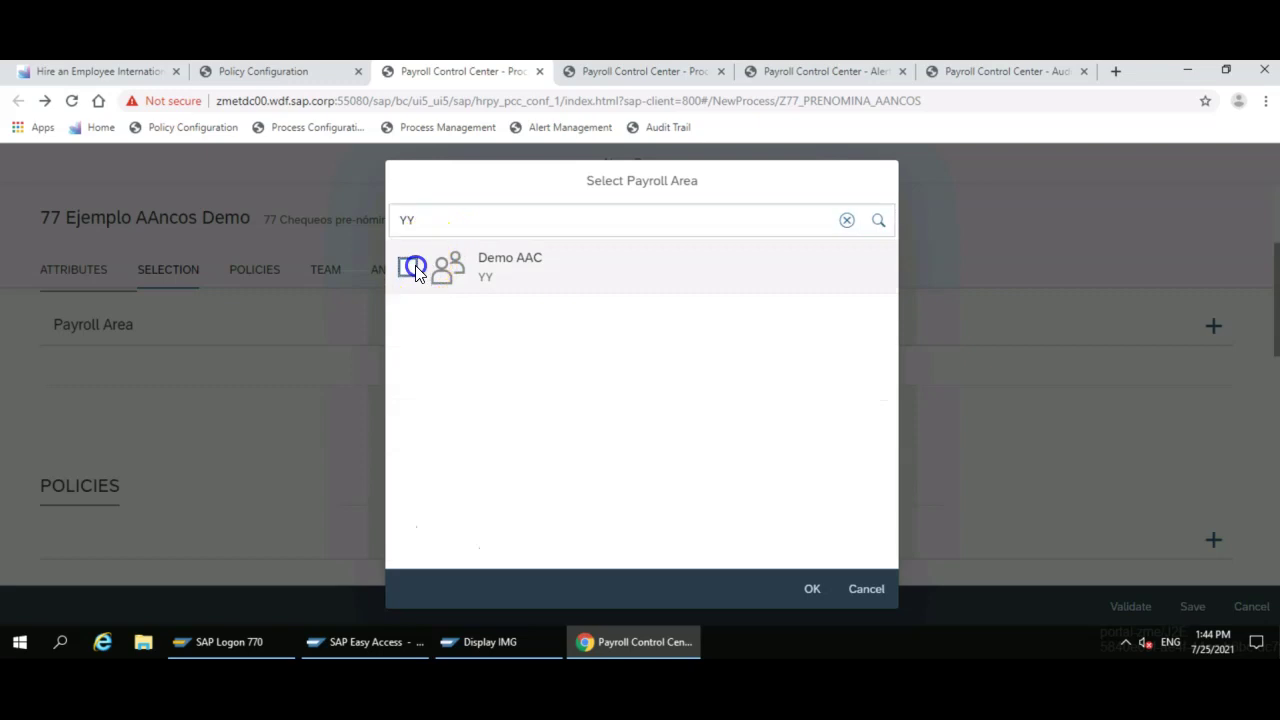
left_click(408, 266)
left_click(812, 590)
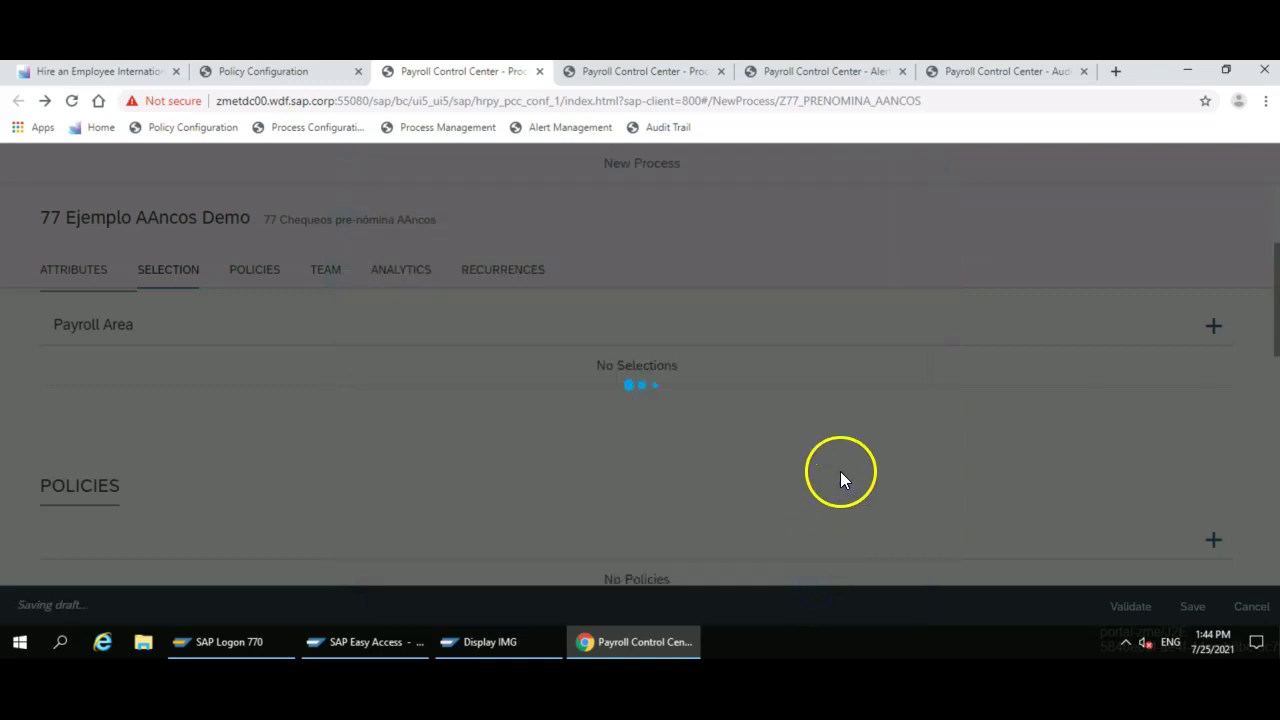
- Check which policies can be selected for the new process, then cancel adding the process
scroll(1190, 460, "down", 3)
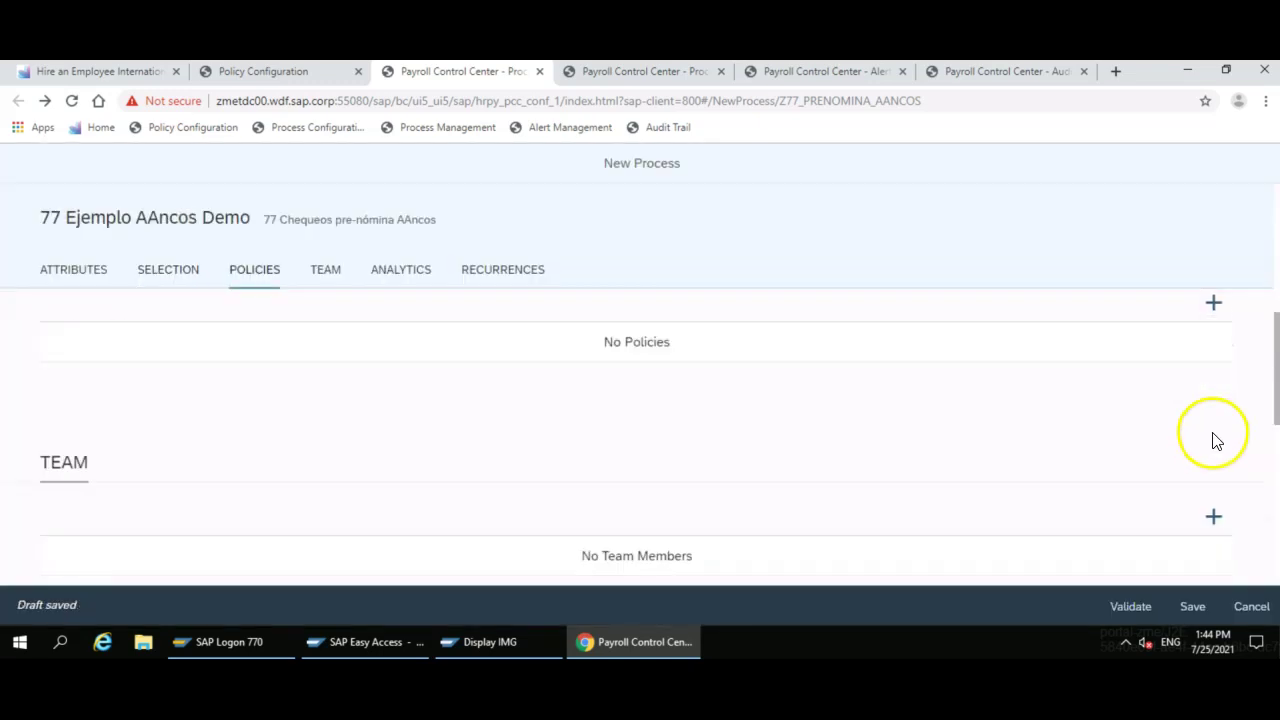
scroll(1222, 463, "up", 3)
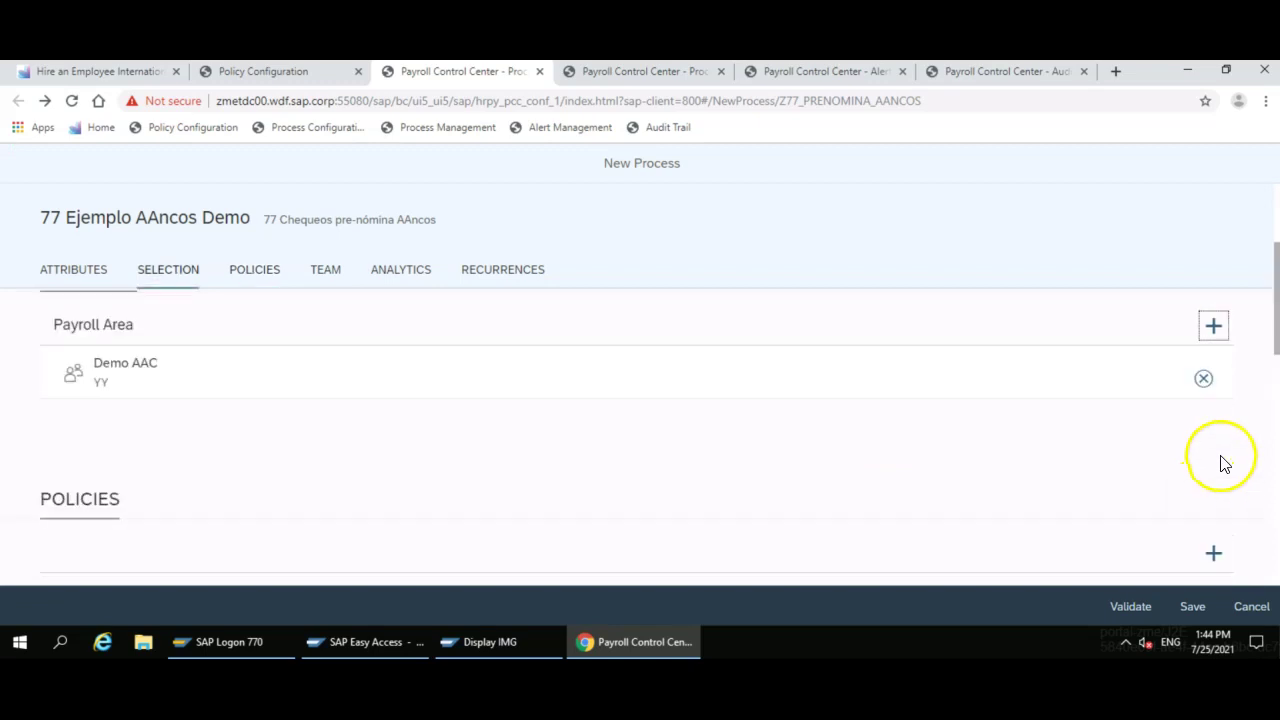
scroll(1205, 485, "down", 3)
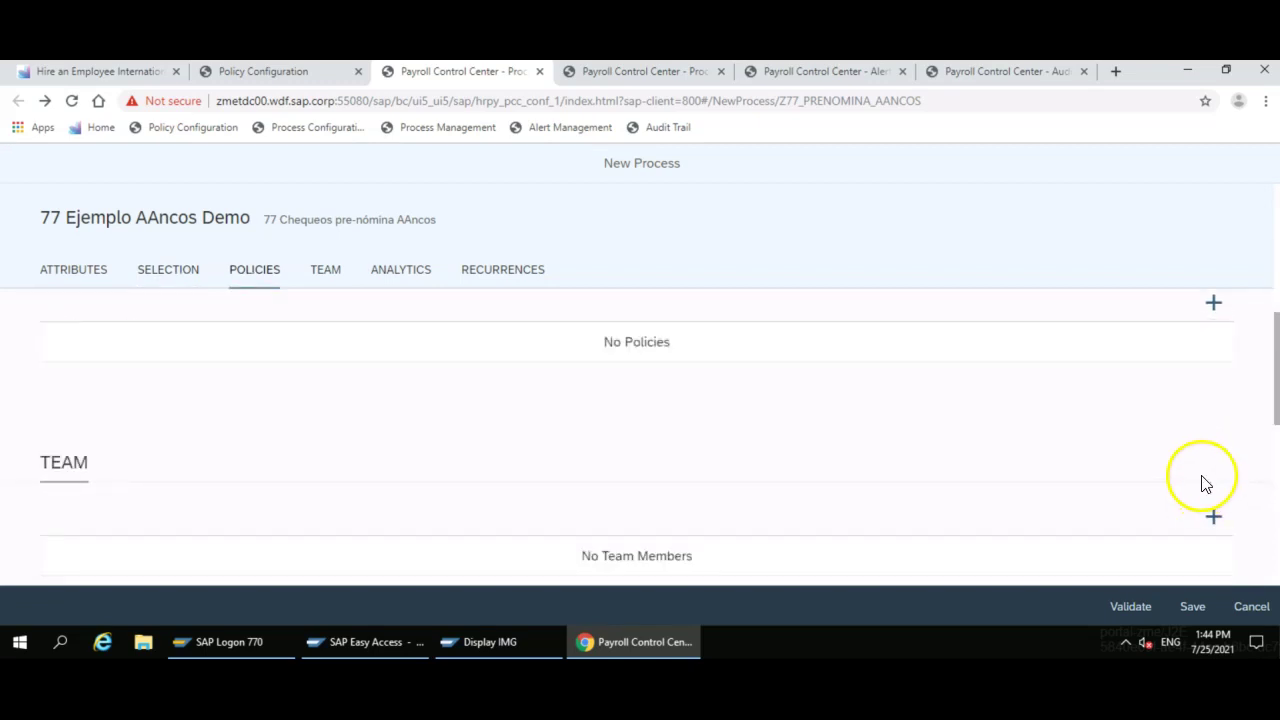
left_click(1212, 305)
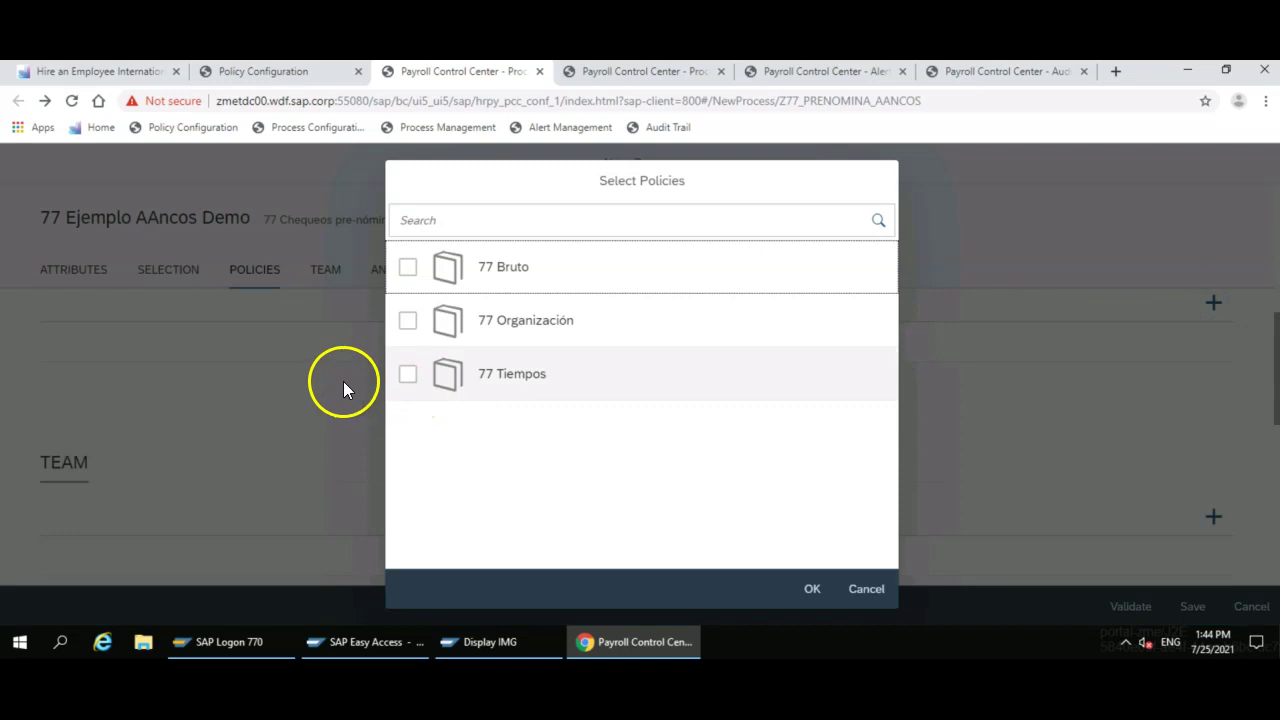
left_click(465, 231)
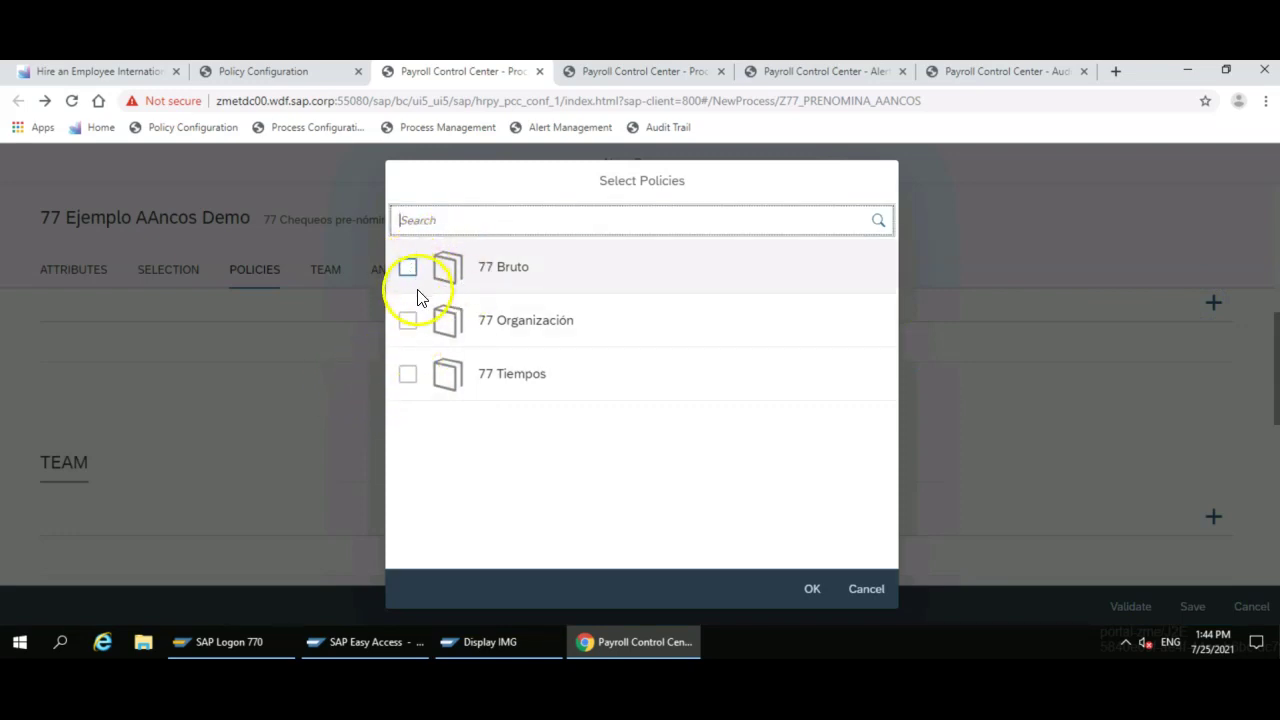
left_click(852, 592)
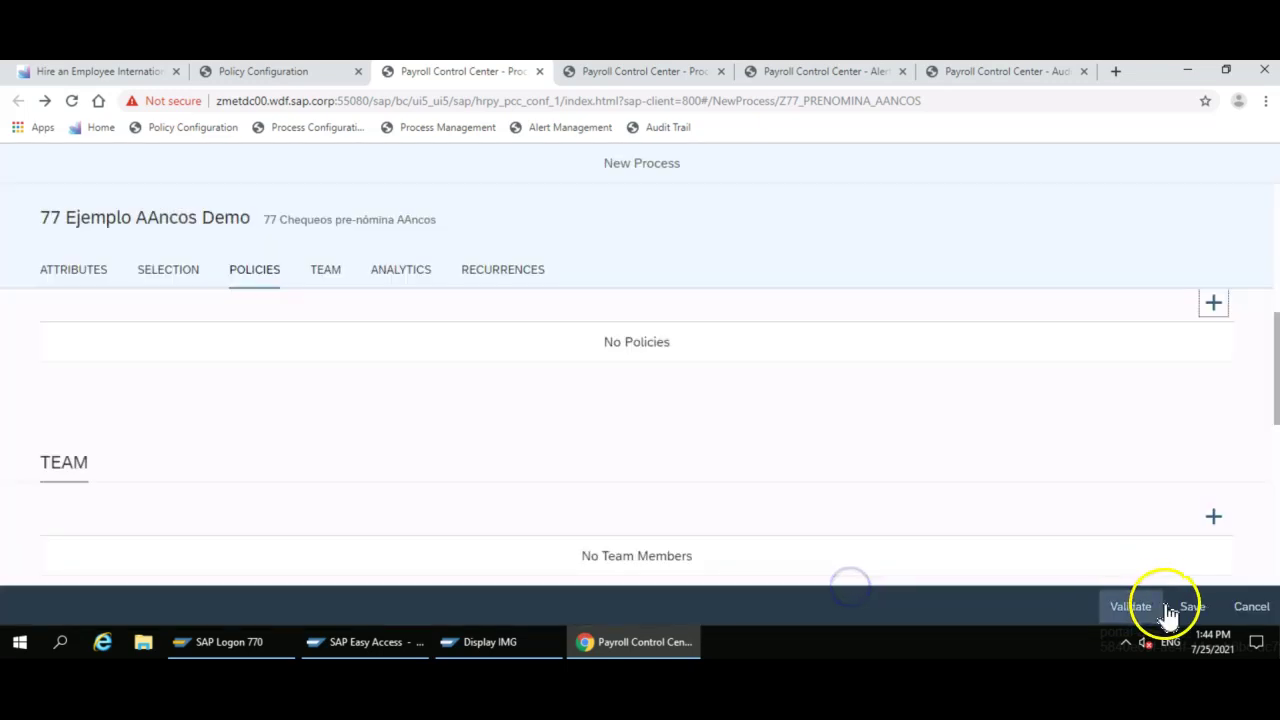
left_click(1250, 607)
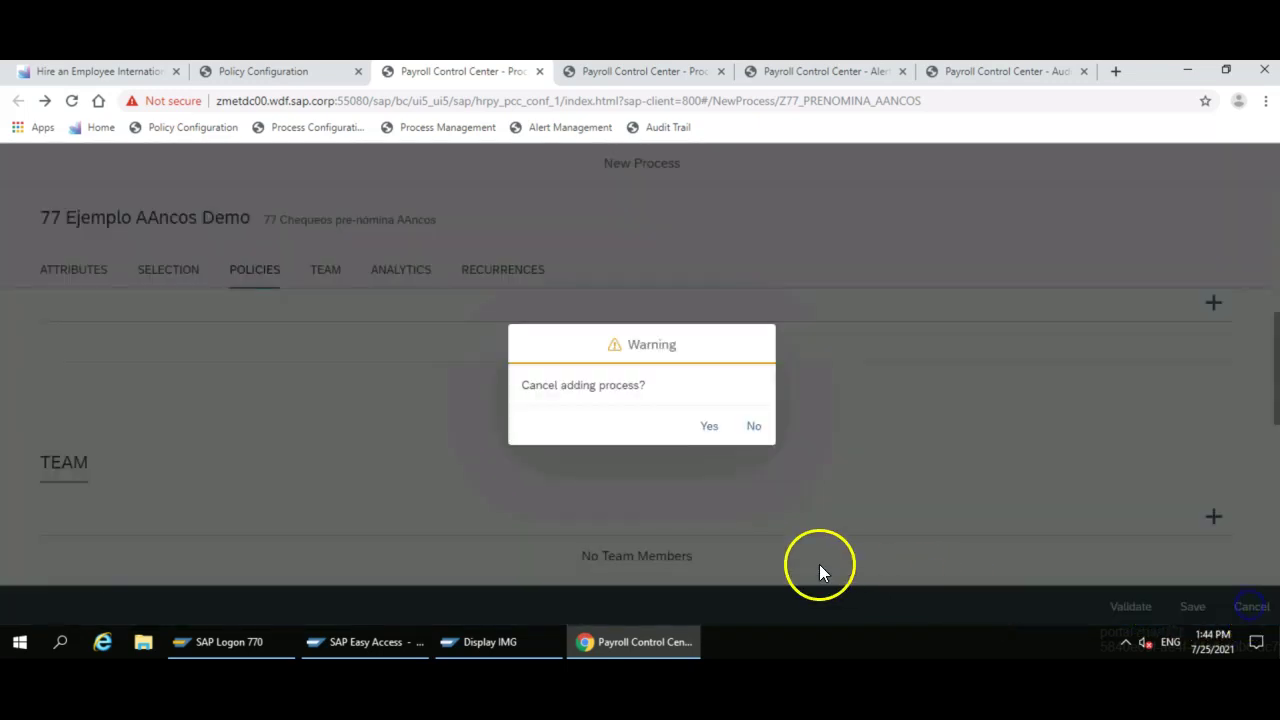
left_click(709, 428)
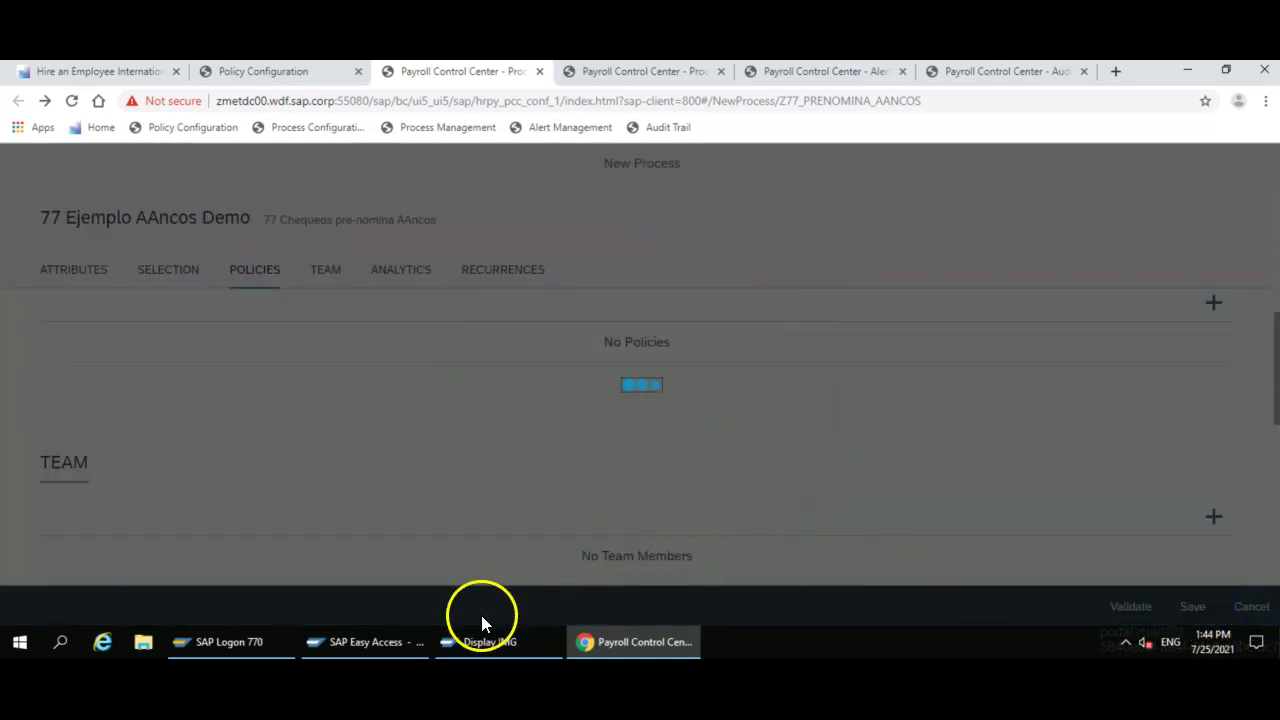
- Return to SAP GUI, reopen Define Process Types, position the list at Z77 and open the details of Z77_PRENOMINA_AANCOS
left_click(485, 643)
left_click(126, 387)
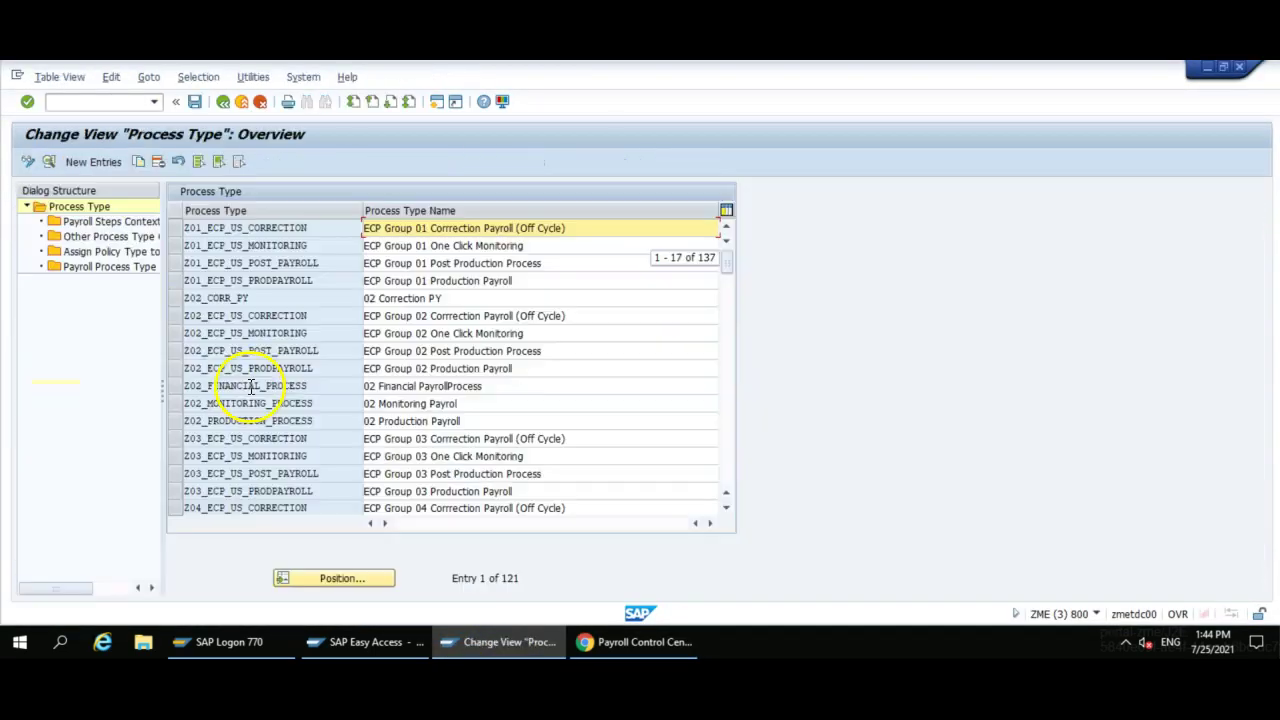
left_click(340, 578)
type("z77")
key("Return")
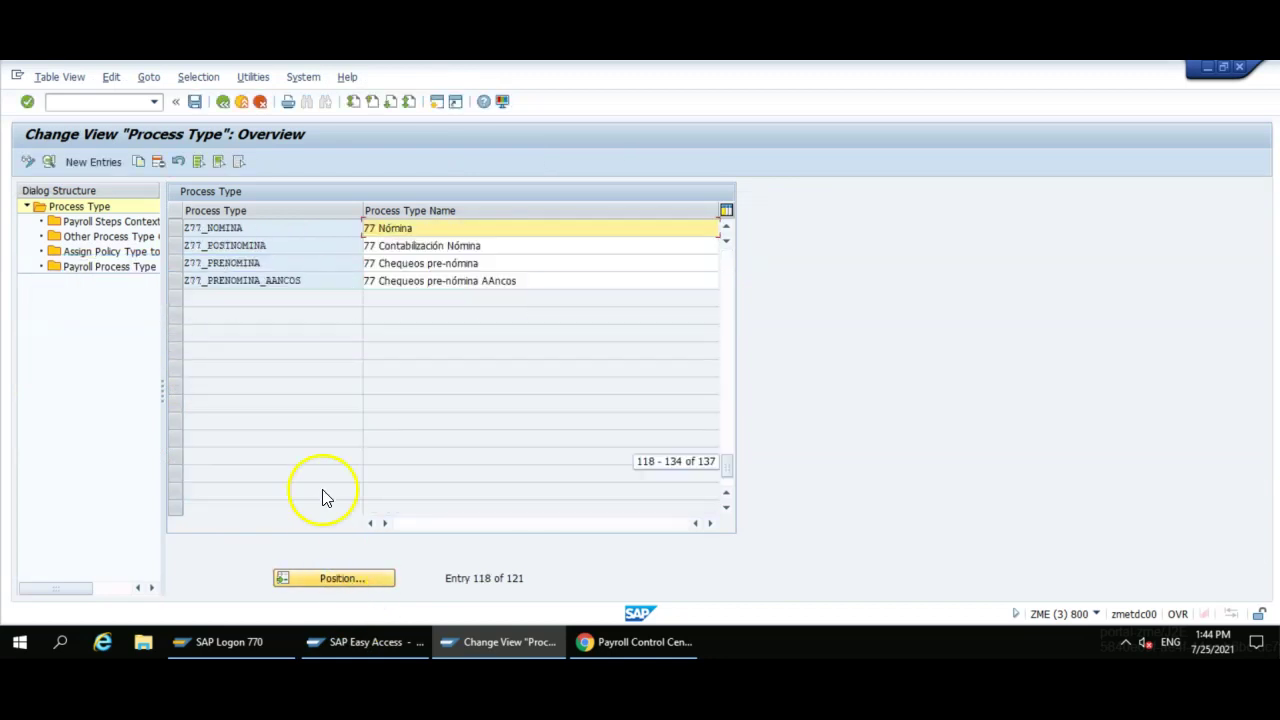
double_click(267, 284)
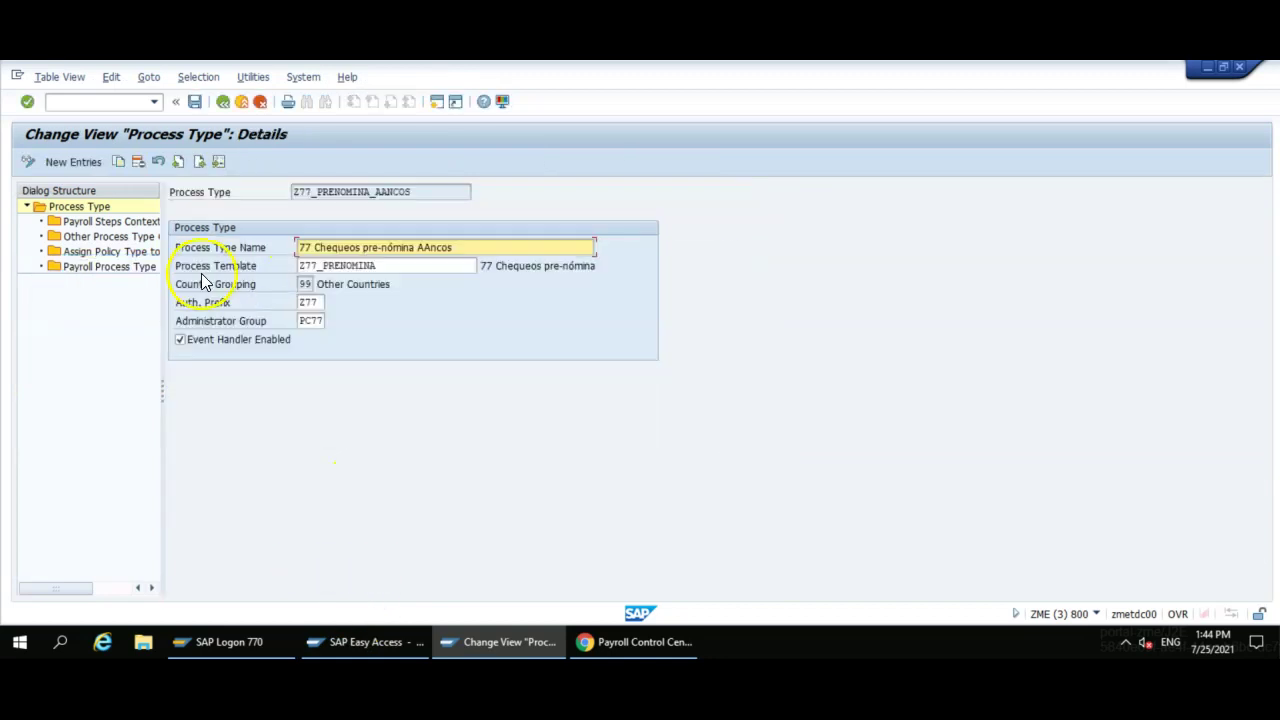
- Assign the policy type Z77_AANCOS to the Z77_PRENOMINA_AANCOS process type and save the entry
double_click(106, 253)
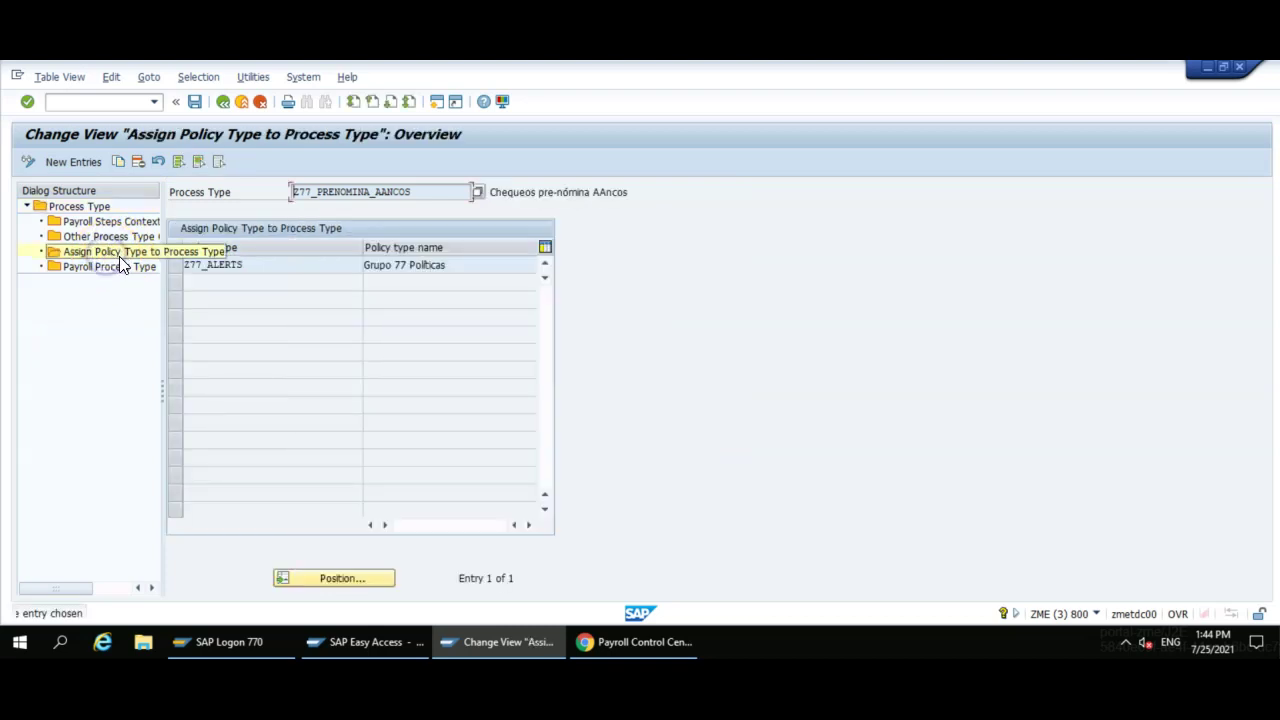
left_click(75, 161)
type("Z77")
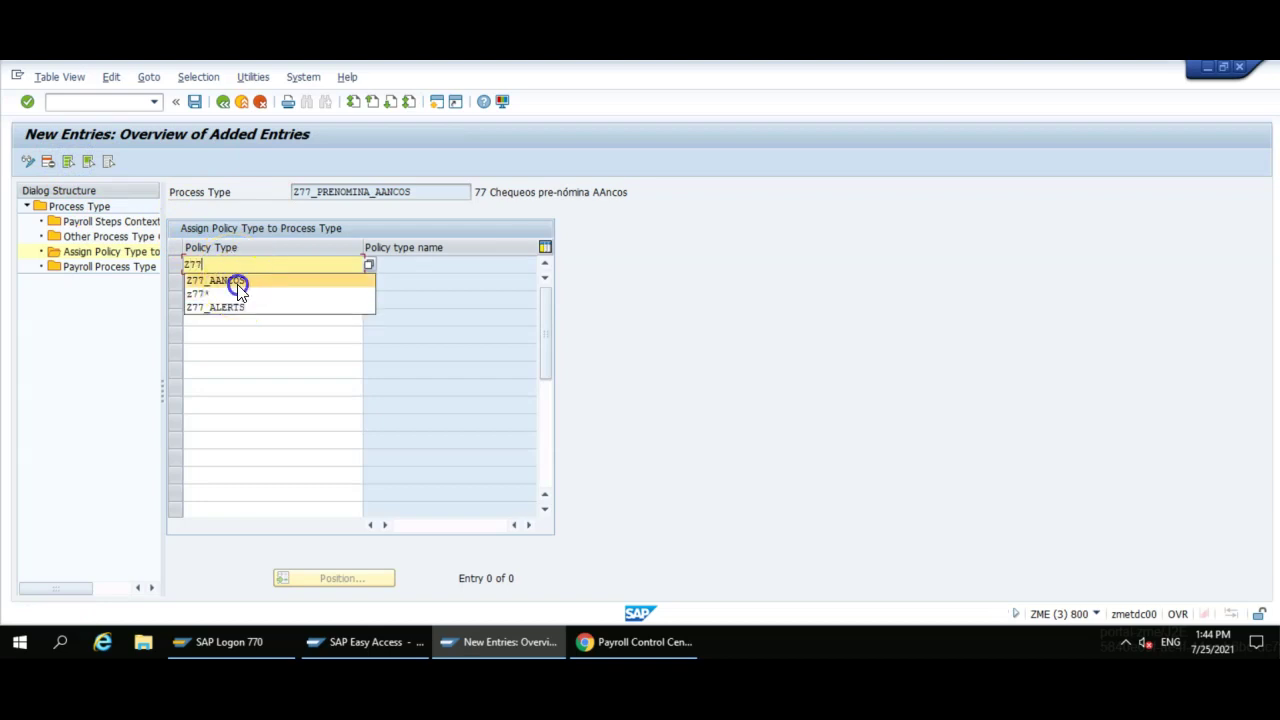
left_click(240, 281)
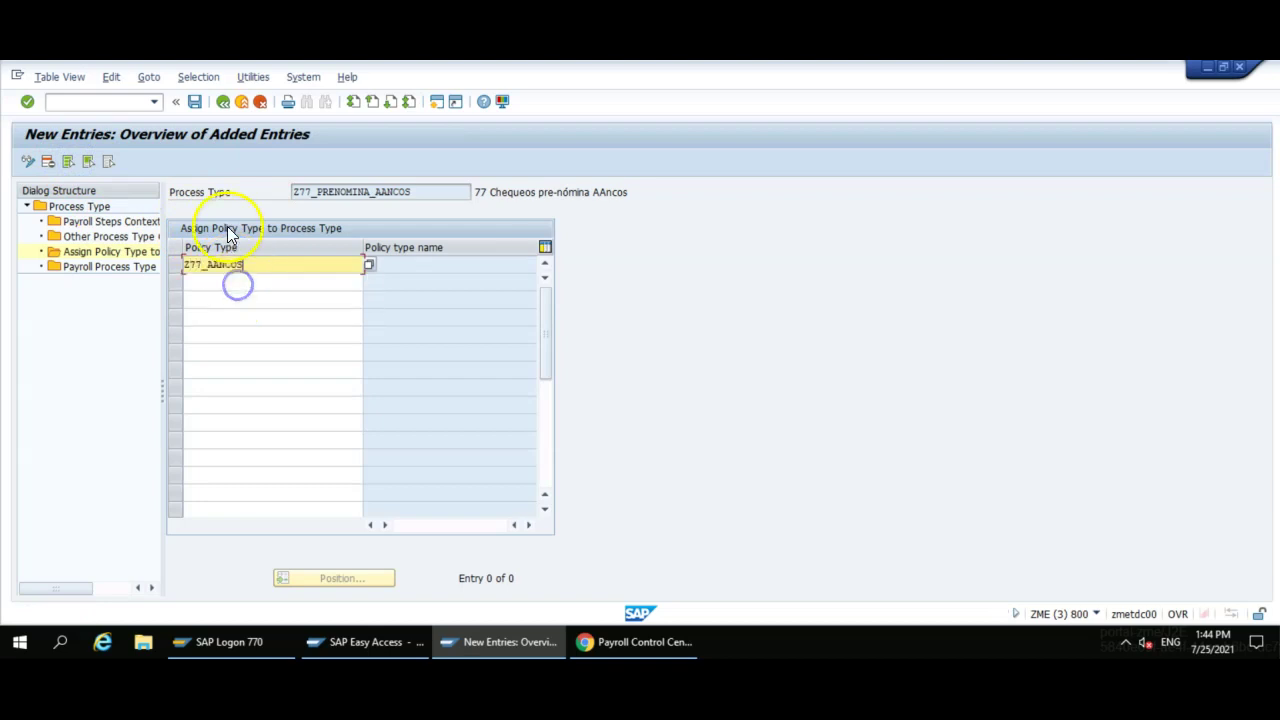
left_click(193, 103)
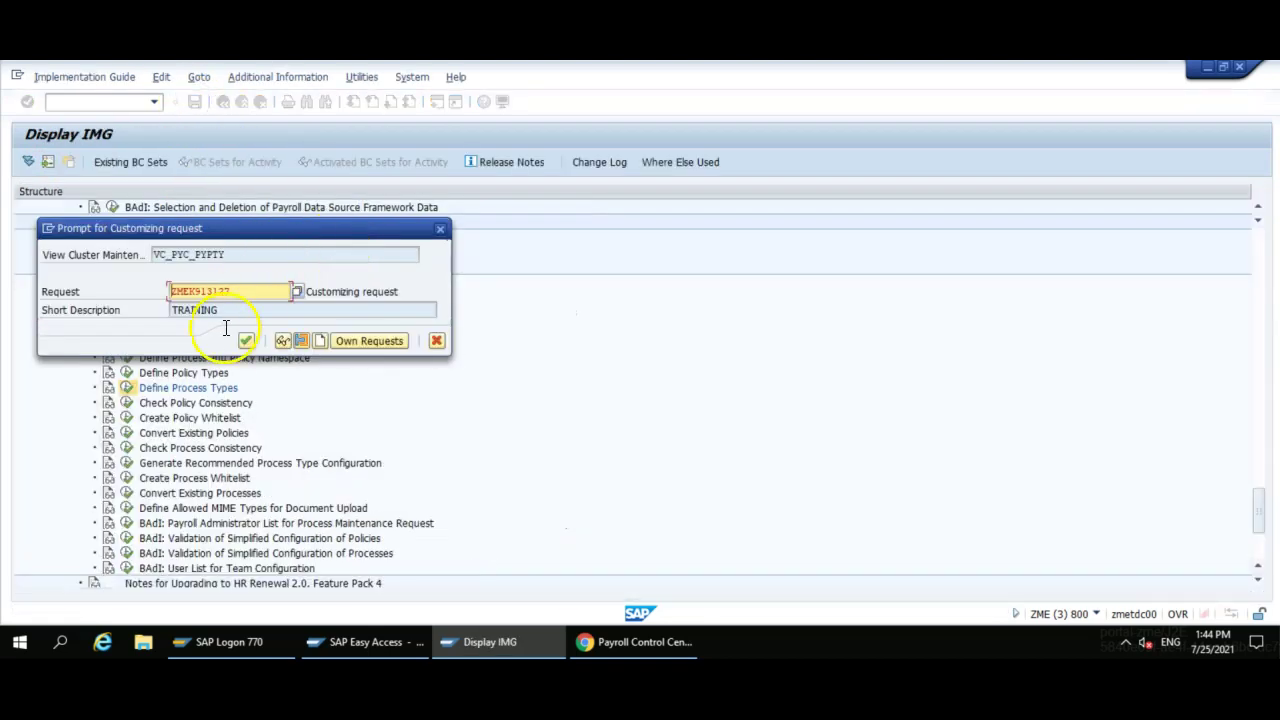
- Confirm the customizing request for the policy type assignment and return to the implementation guide
left_click(249, 338)
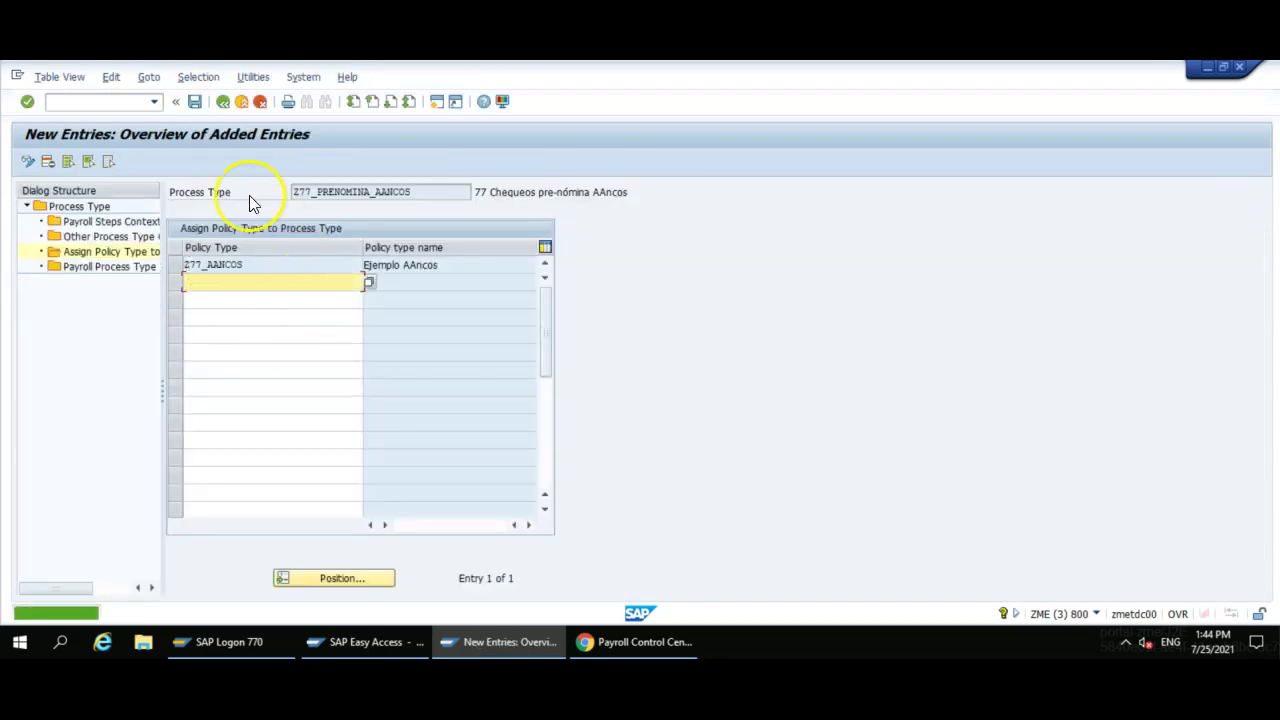
left_click(223, 101)
left_click(258, 265)
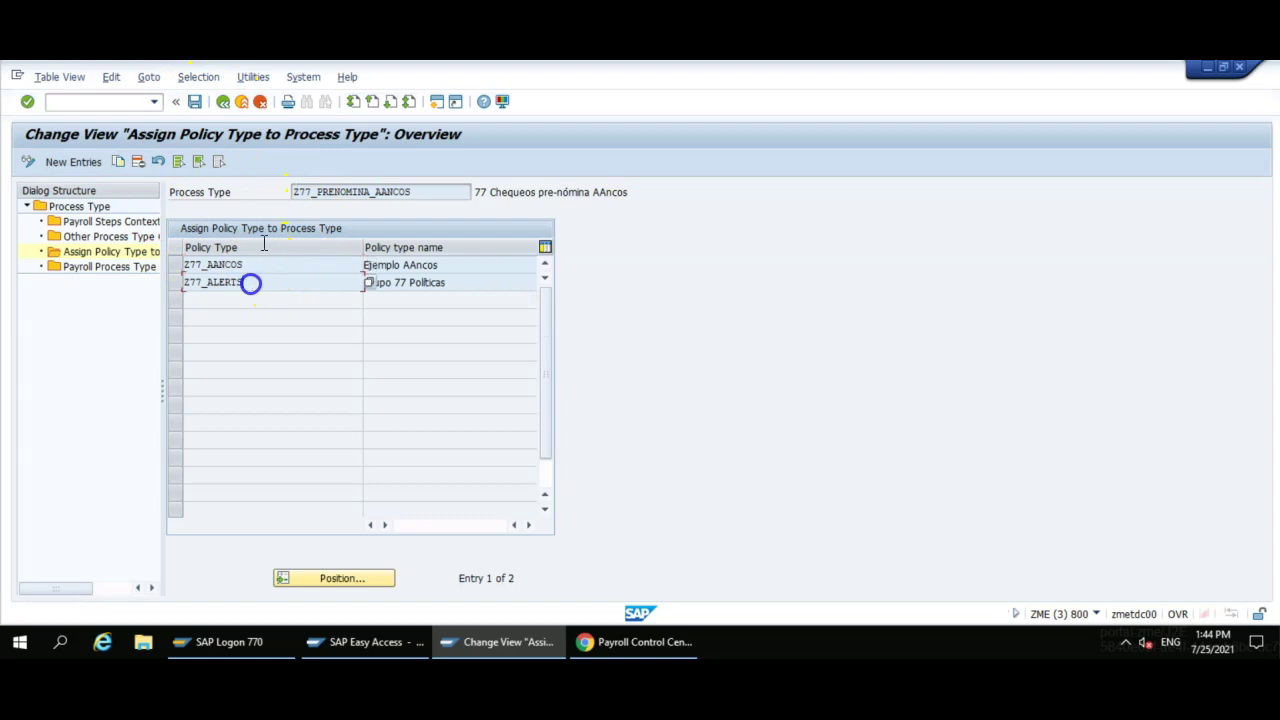
left_click(226, 103)
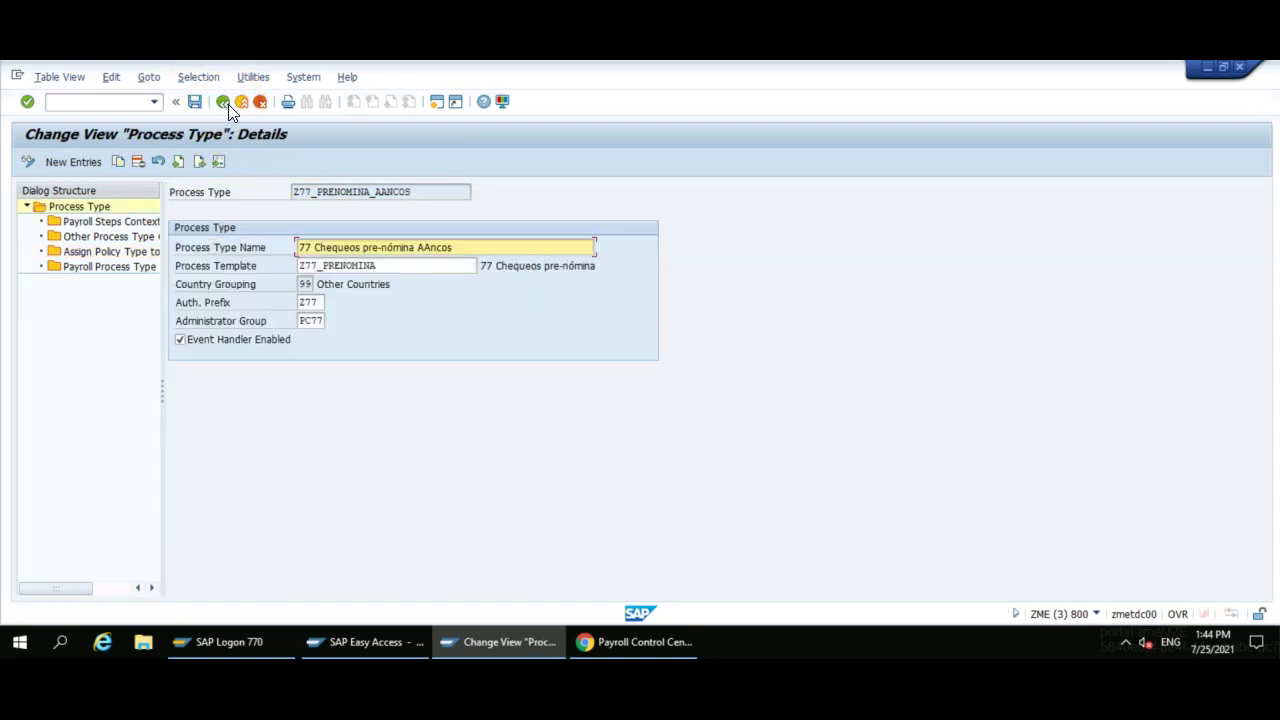
left_click(224, 102)
left_click(223, 102)
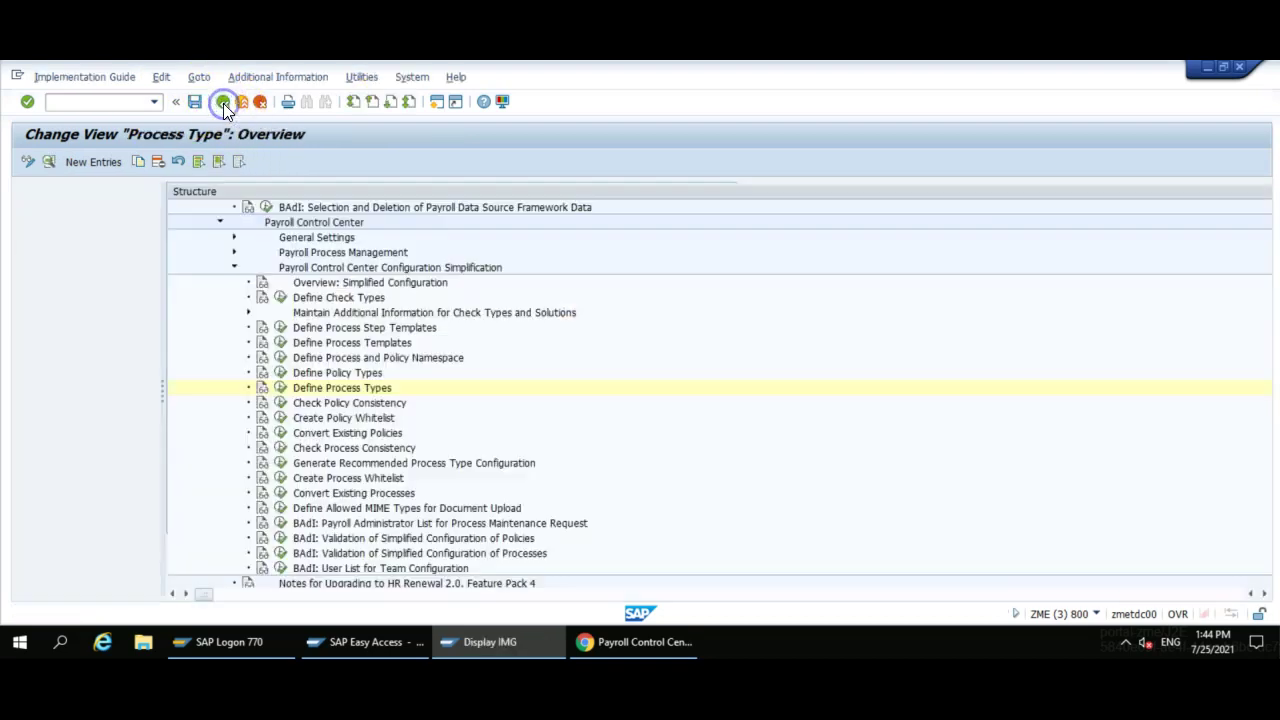
- Switch to Payroll Control Center in Chrome, reload Process Configuration and add a process of type 77 Chequeos pre-nómina AAncos (Z77_PRENOMINA_AANCOS)
left_click(648, 641)
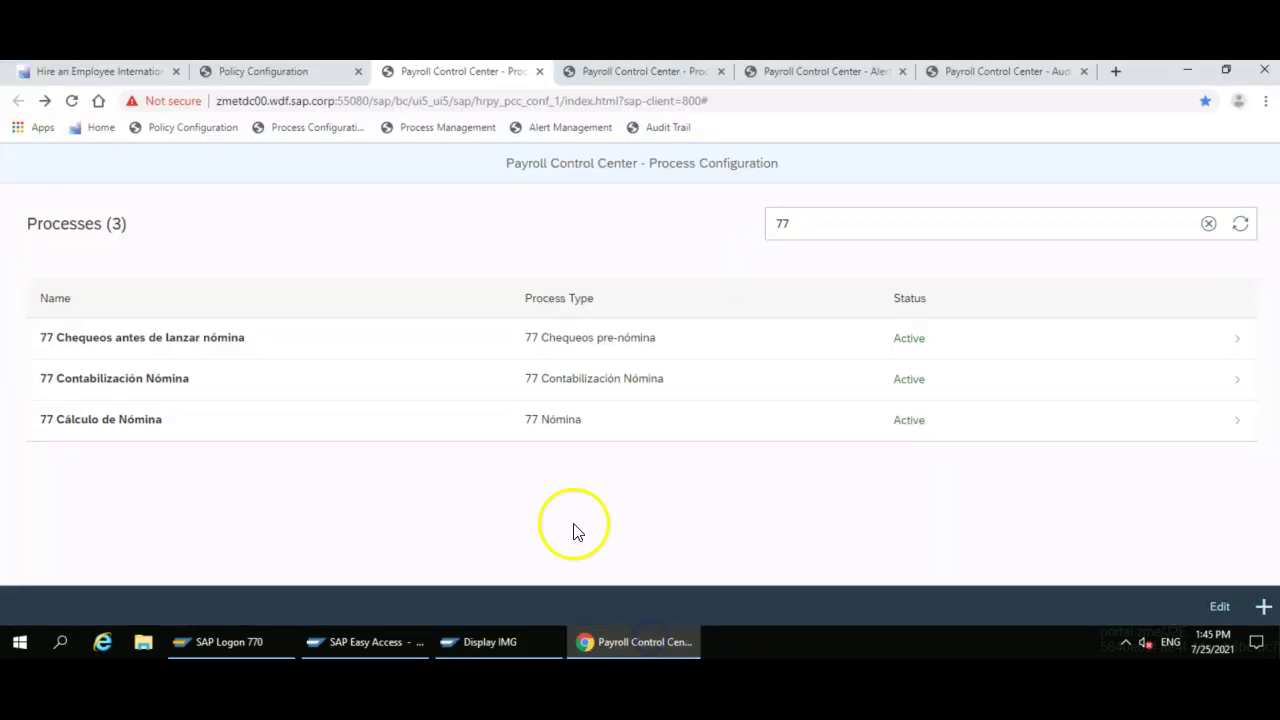
left_click(72, 100)
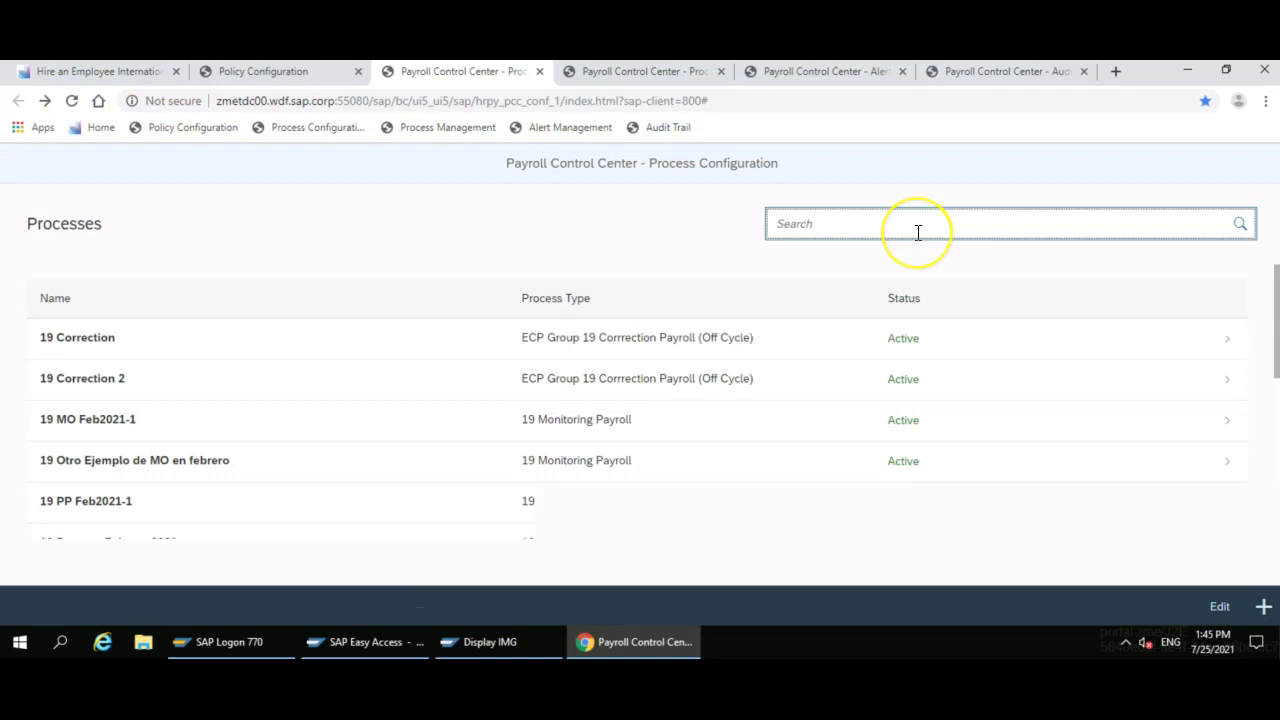
left_click(1262, 606)
left_click(480, 220)
type("Z")
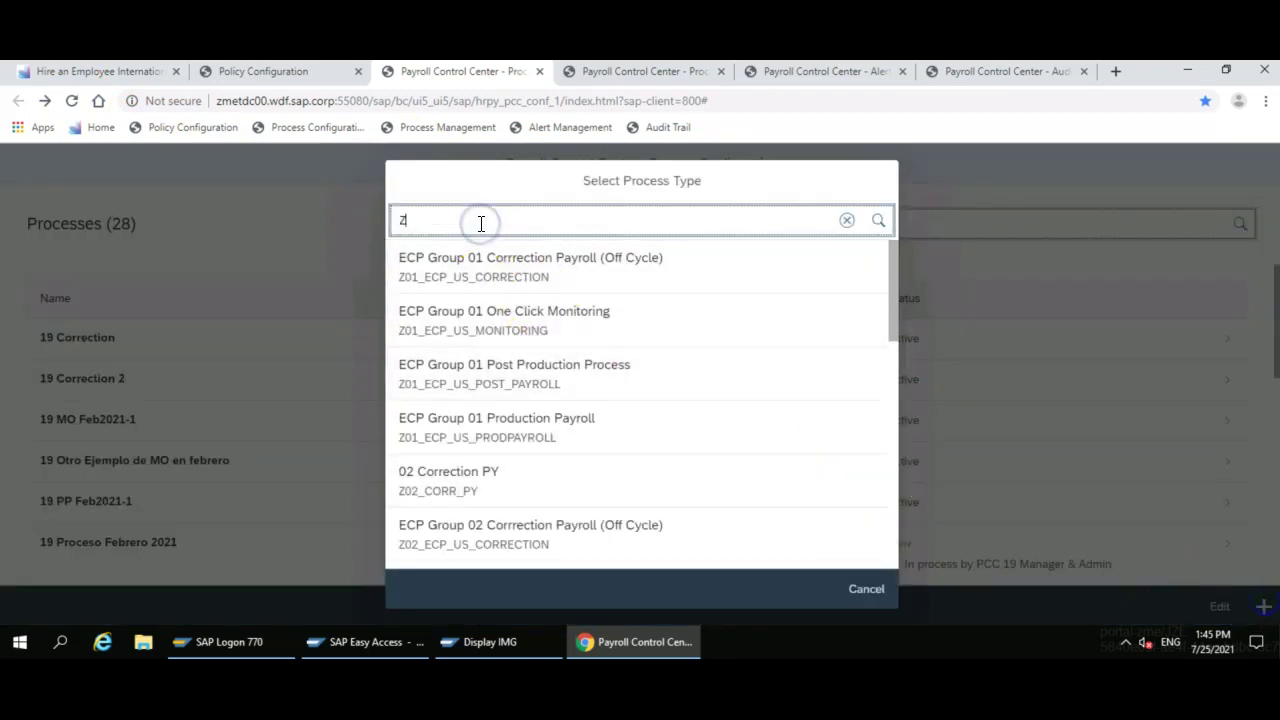
type("77")
left_click(523, 434)
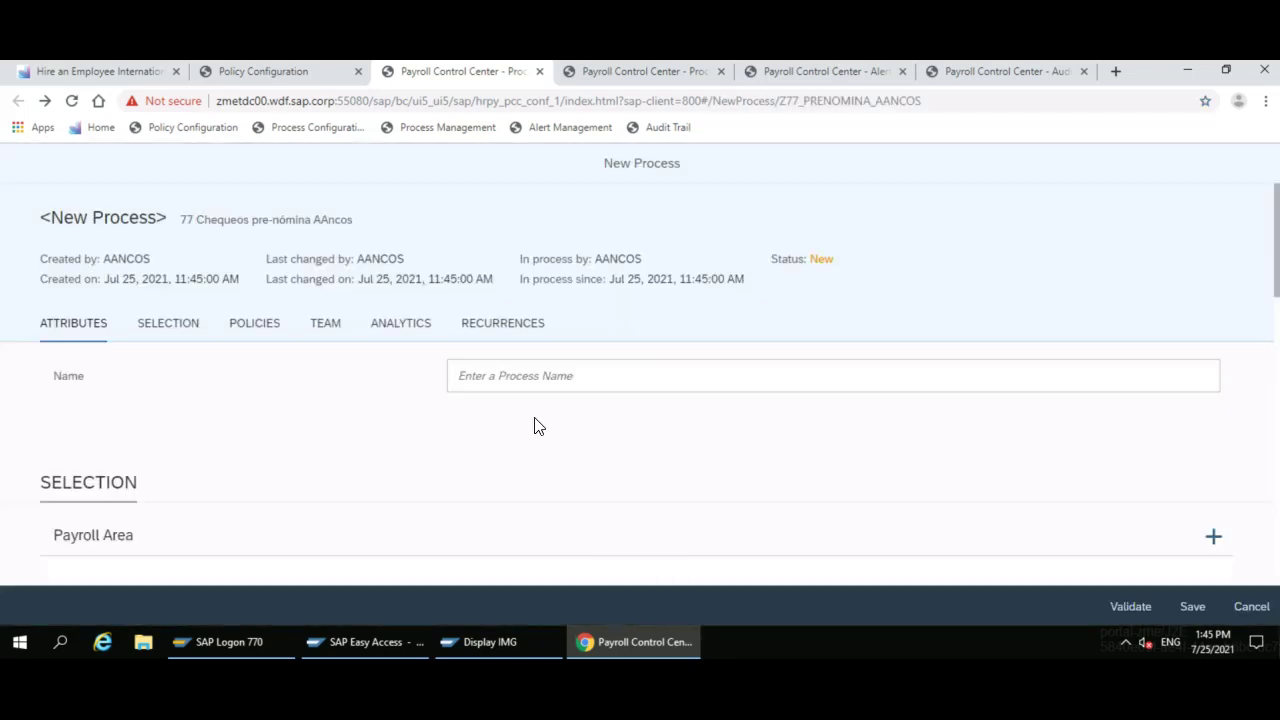
- Name the process 77 Ejemplo AAncos Proceso and add the payroll area YY (Demo AAC) to its selection
left_click(515, 375)
type("77 Ejemplo AAncos Proceso")
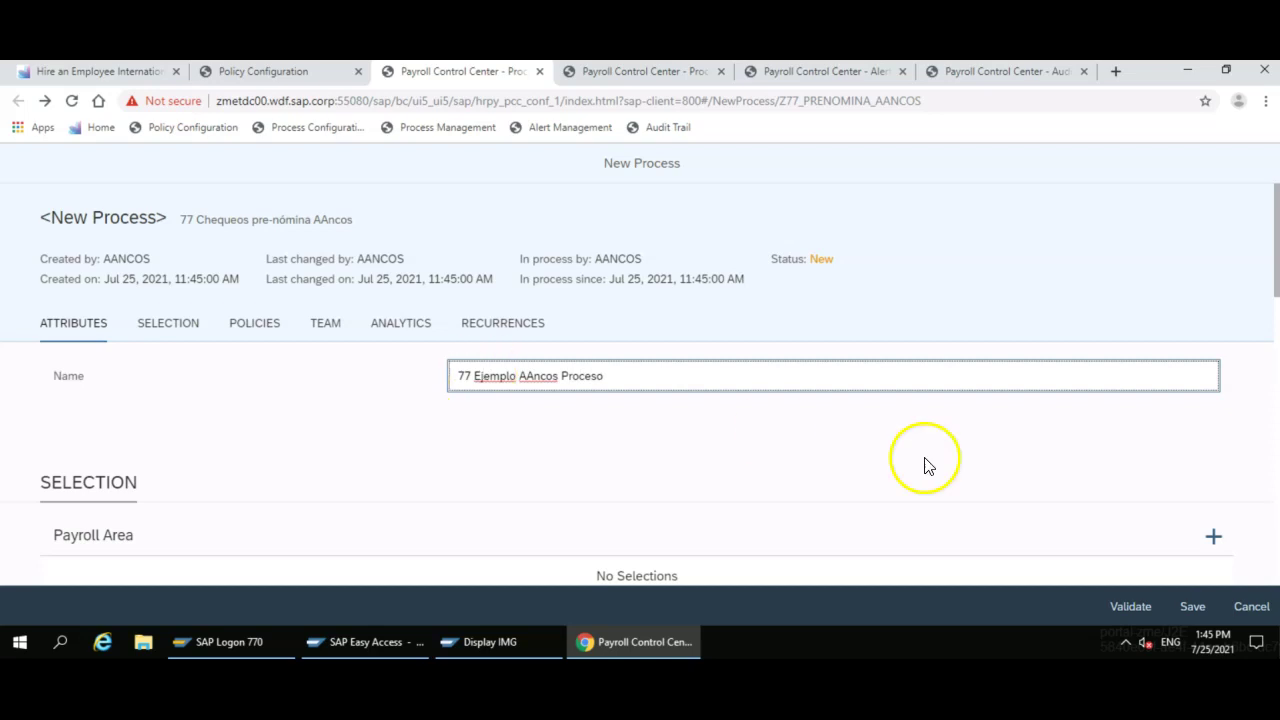
left_click(183, 320)
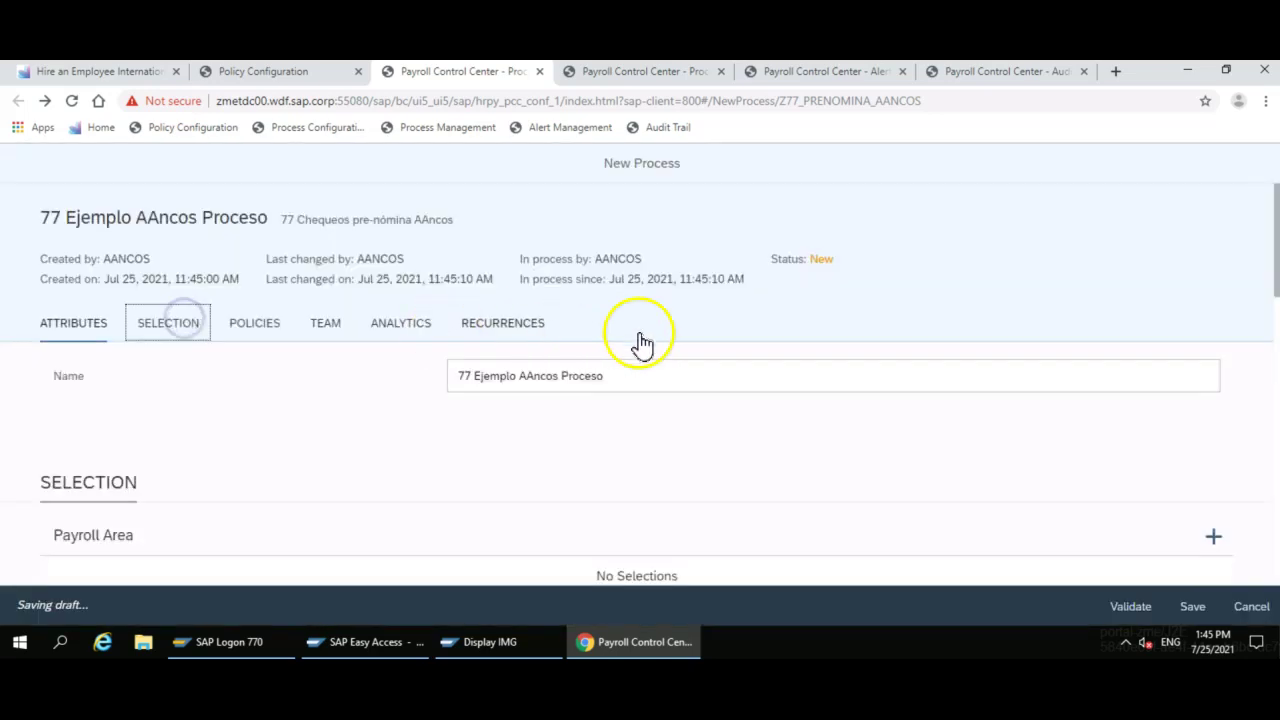
left_click(1209, 537)
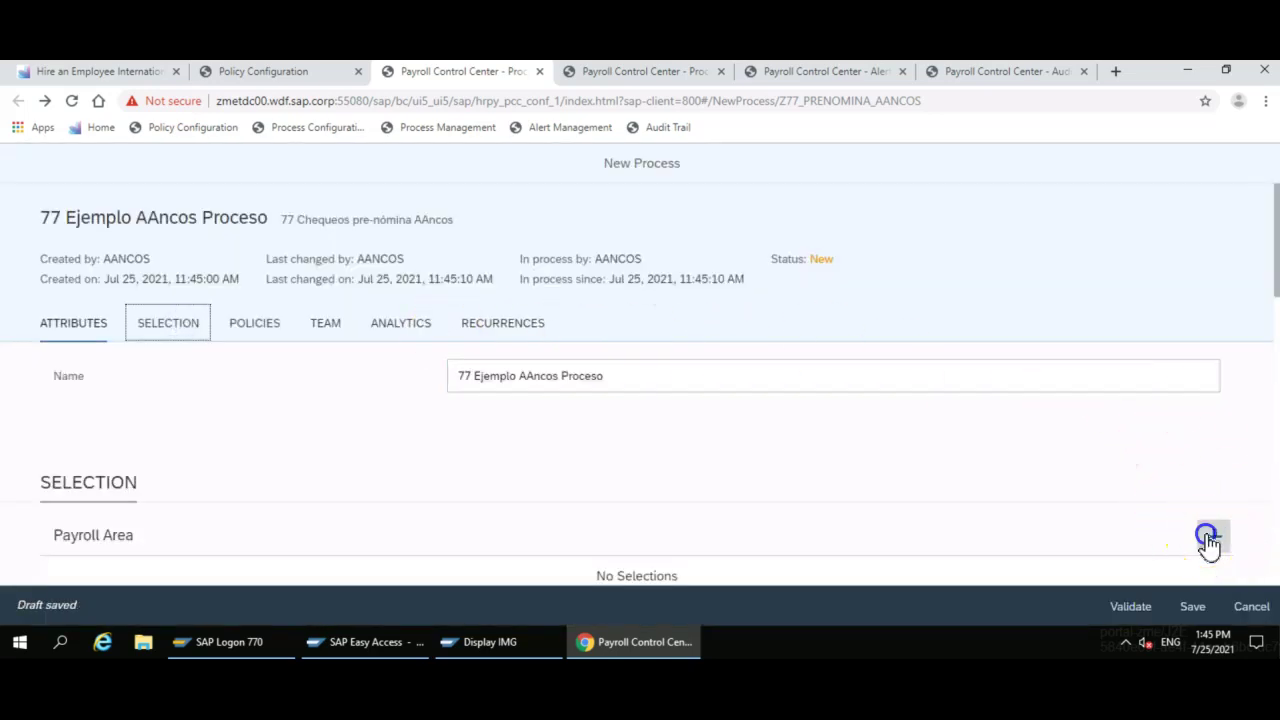
left_click(497, 226)
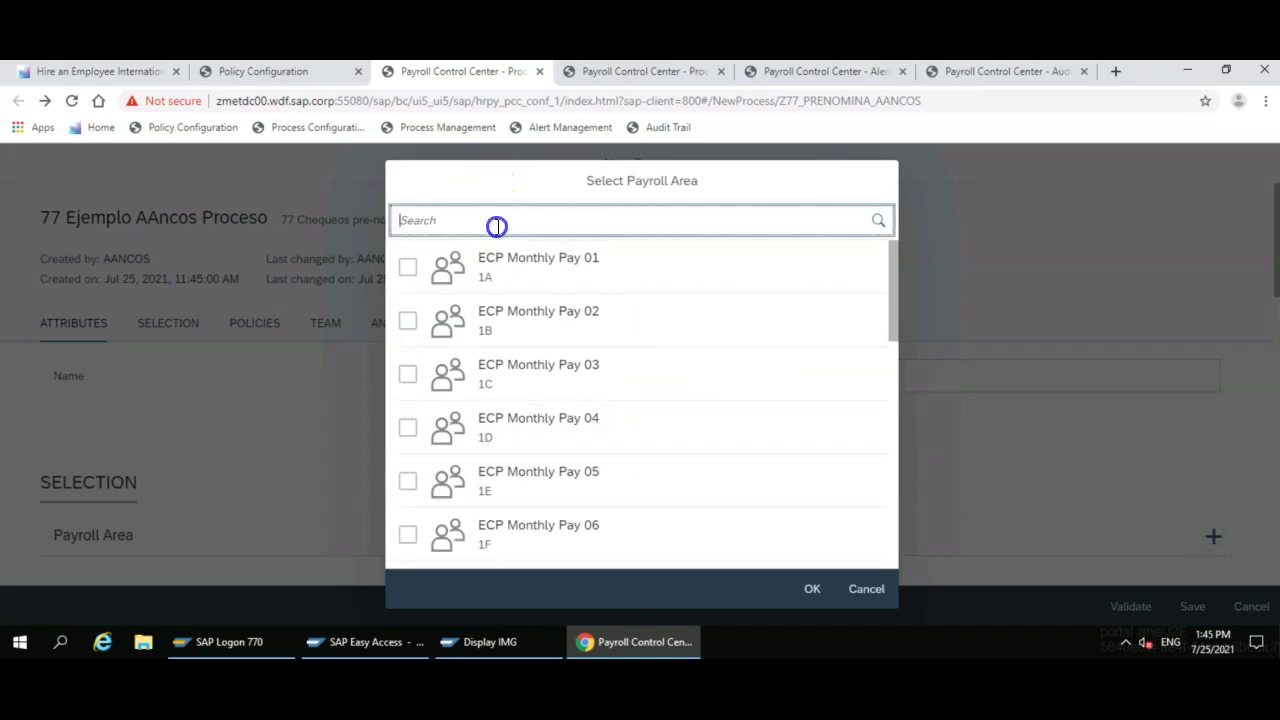
type("YY")
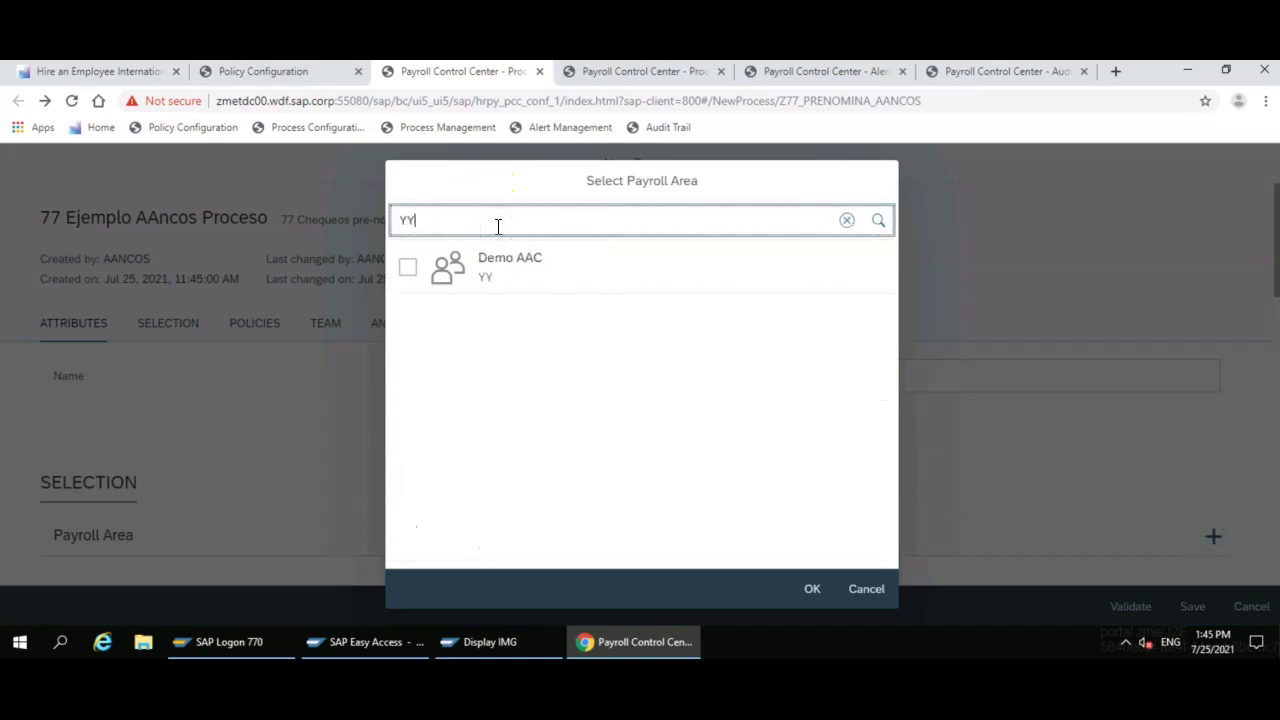
left_click(407, 266)
left_click(812, 585)
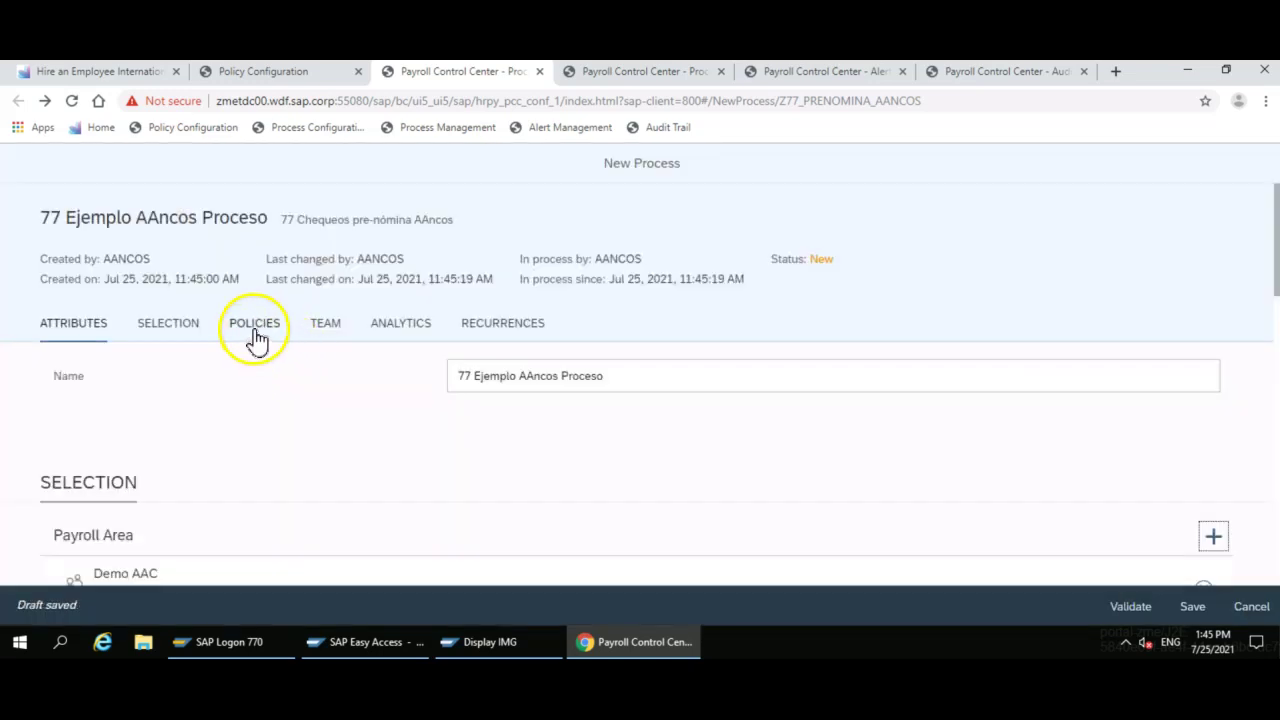
- Add the policies 77 Ejemplo AAncos and 77 Ejemplo AAncos2 to the process
left_click(254, 330)
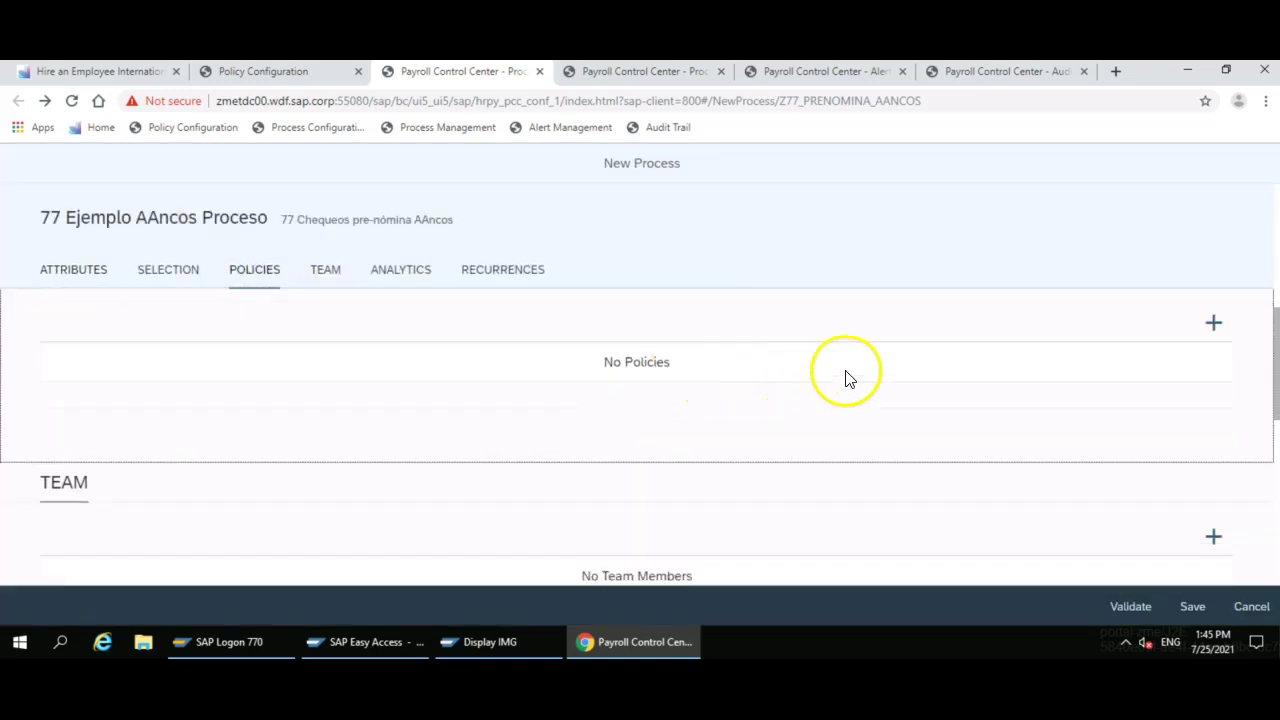
left_click(1213, 322)
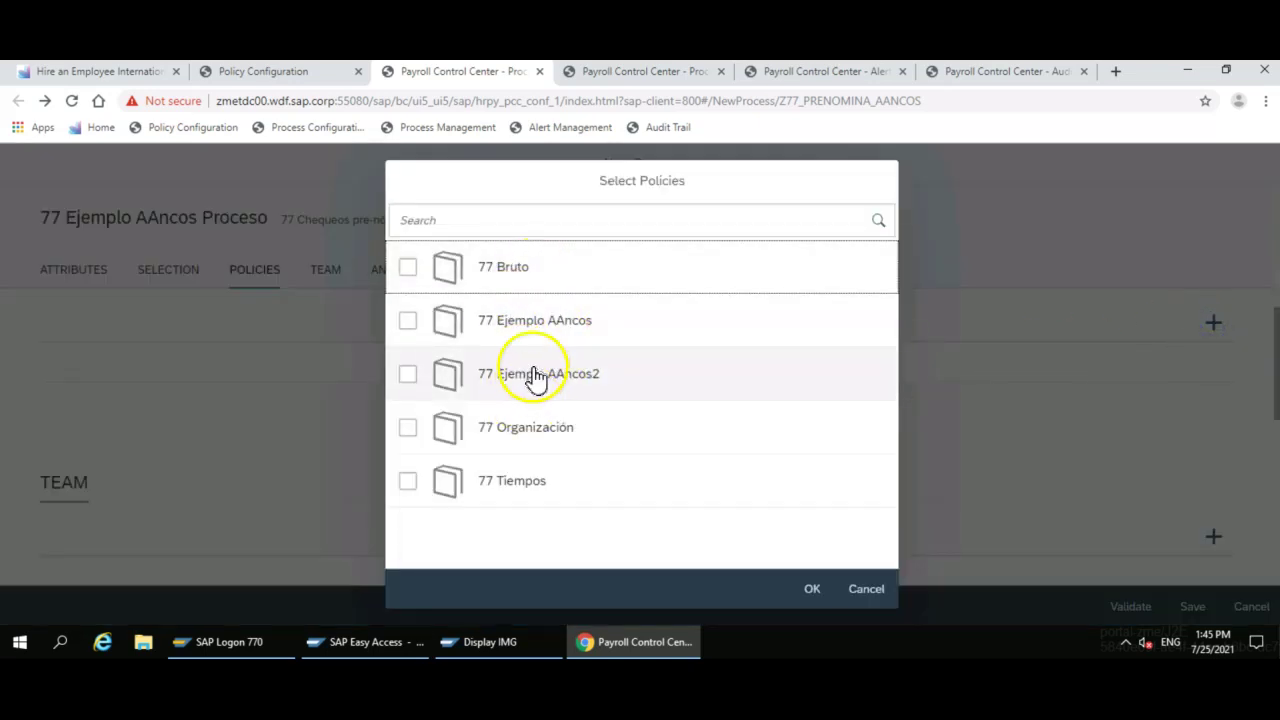
left_click(407, 321)
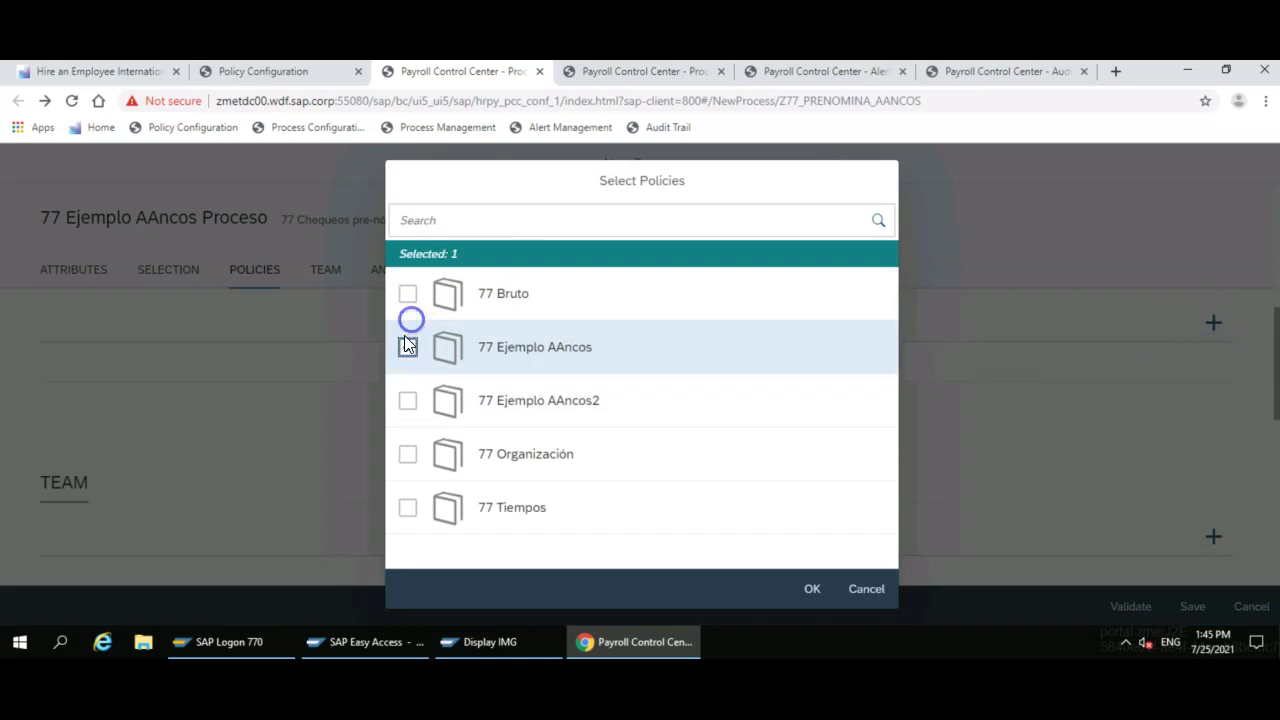
left_click(410, 399)
left_click(812, 588)
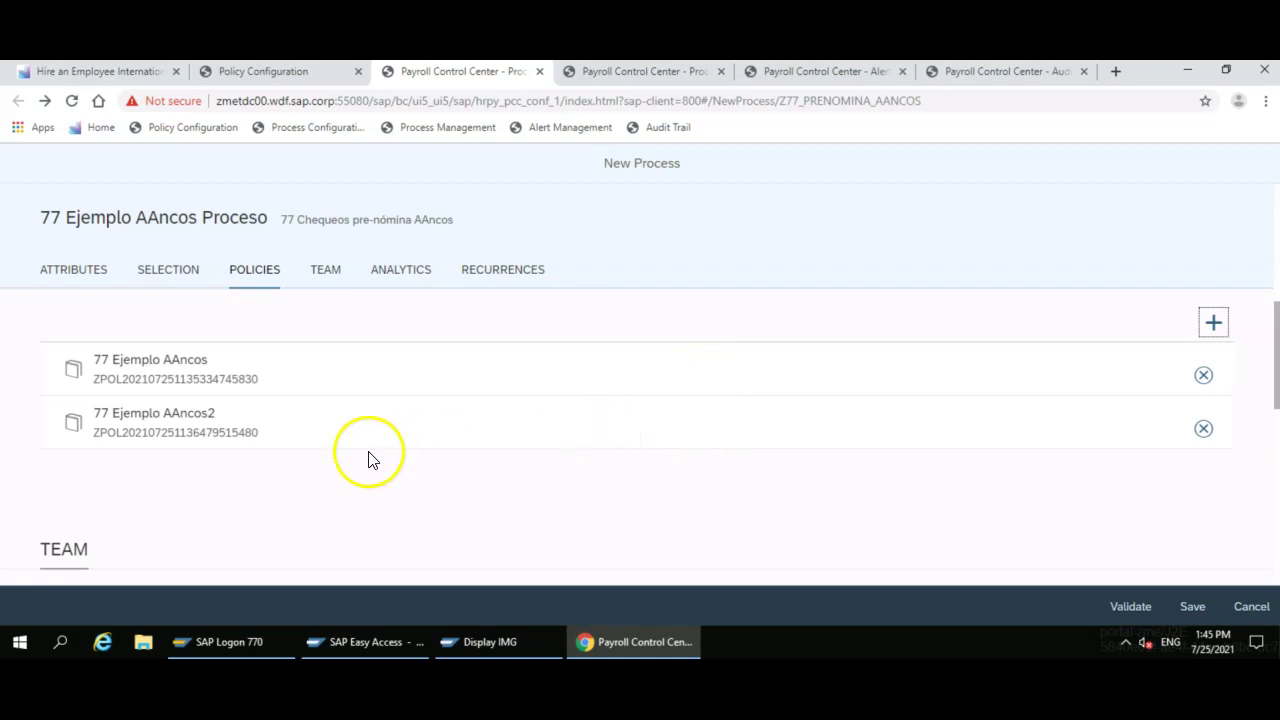
- Search for the process creator's own user ID and add that user to the process as a team member
scroll(236, 430, "down", 3)
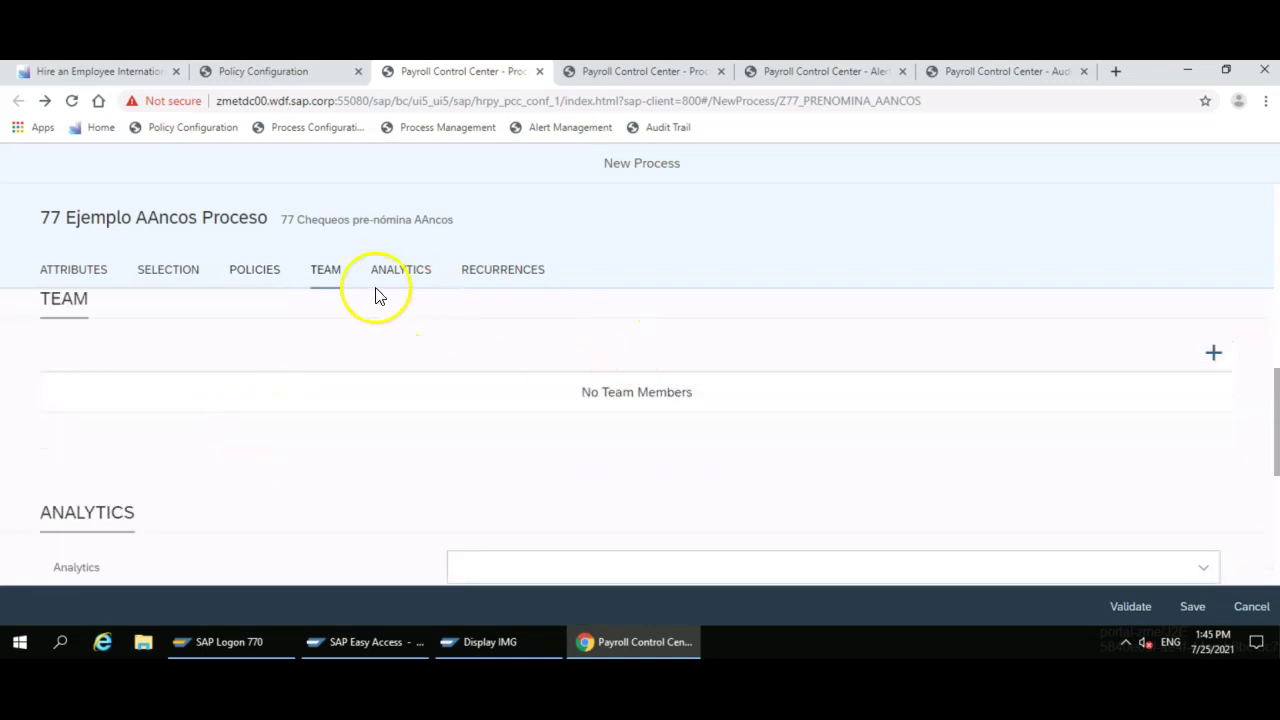
left_click(1212, 356)
left_click(476, 221)
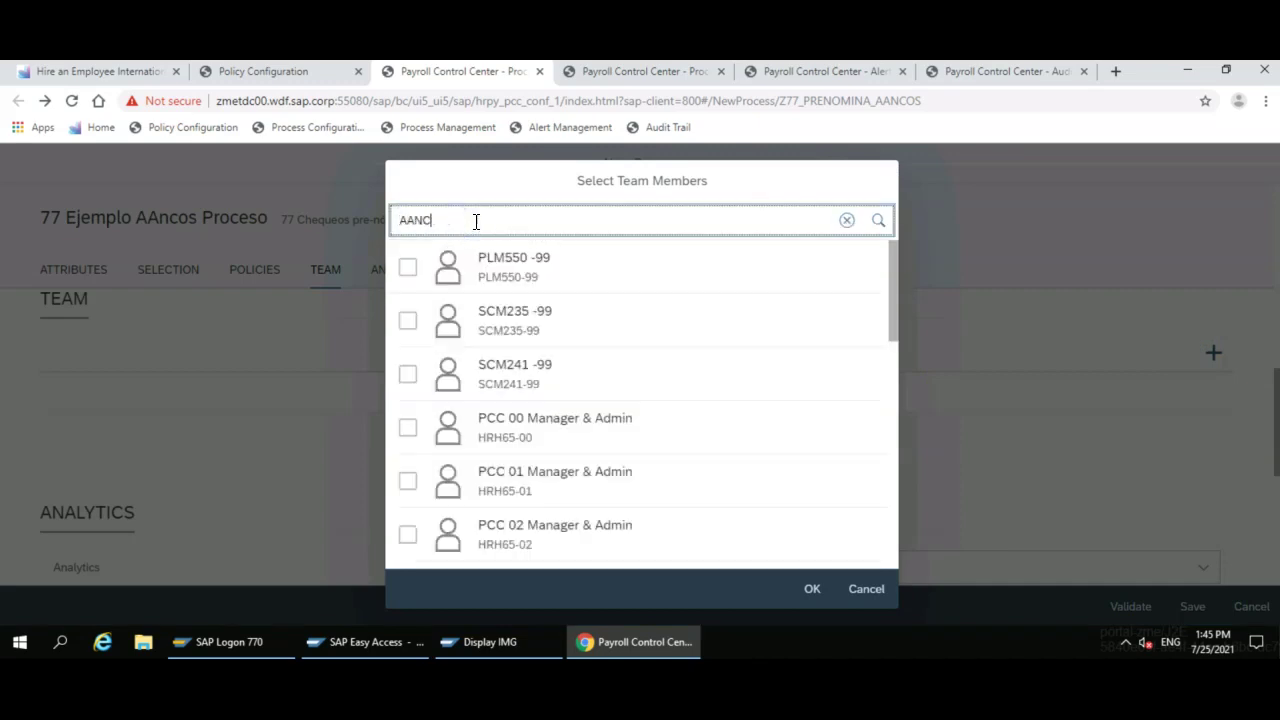
type("AANCOS")
key("Return")
left_click(407, 266)
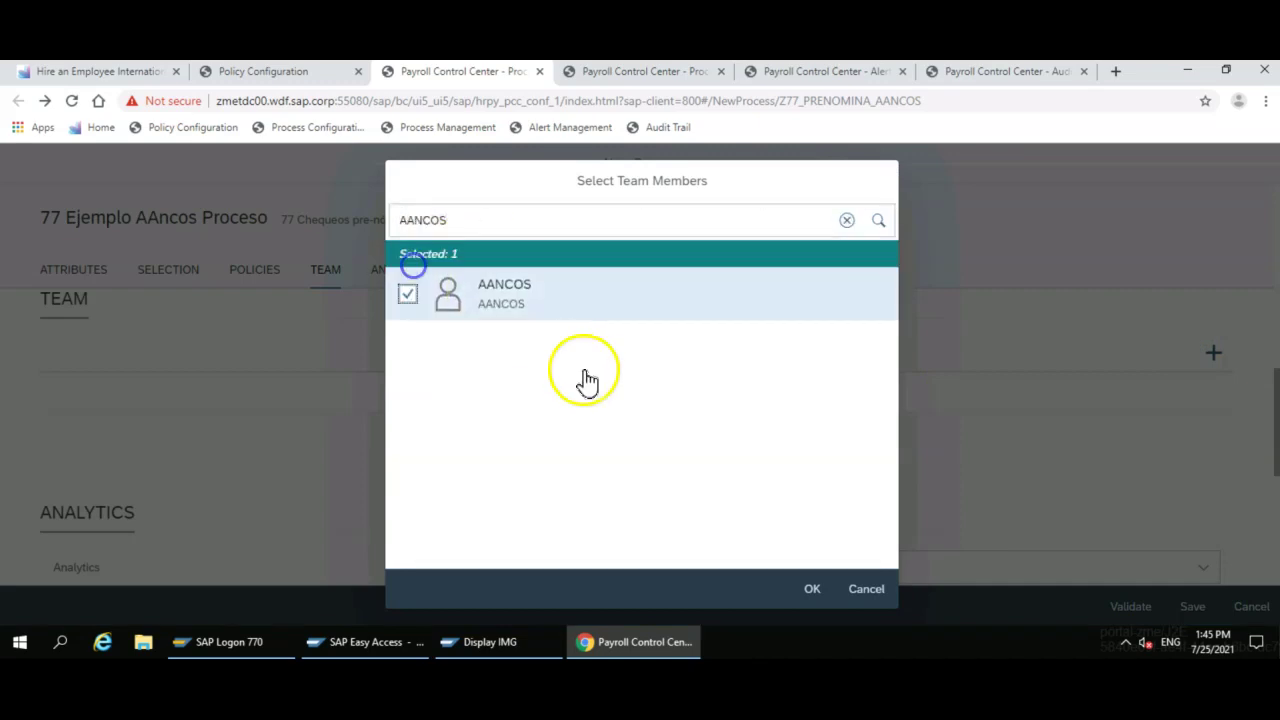
left_click(810, 588)
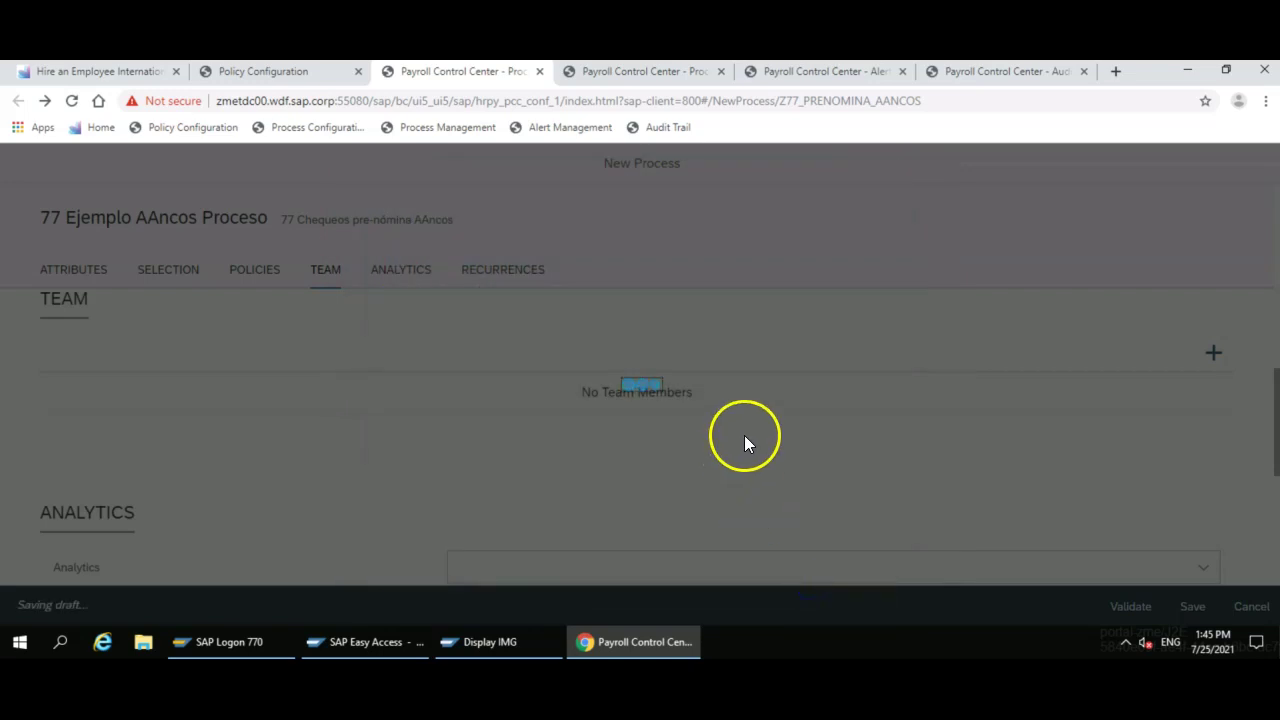
- Check which KPI groups the process offers for Analytics, leaving the field empty
scroll(629, 431, "down", 5)
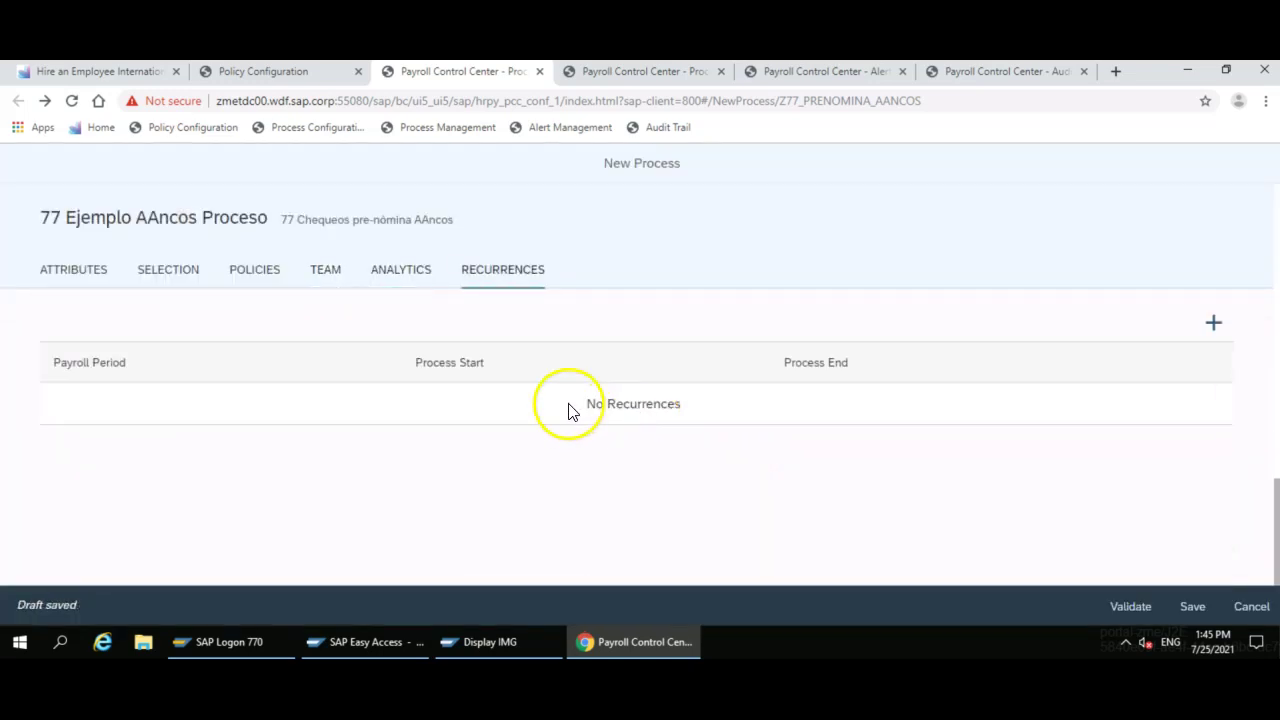
scroll(560, 415, "up", 3)
left_click(461, 410)
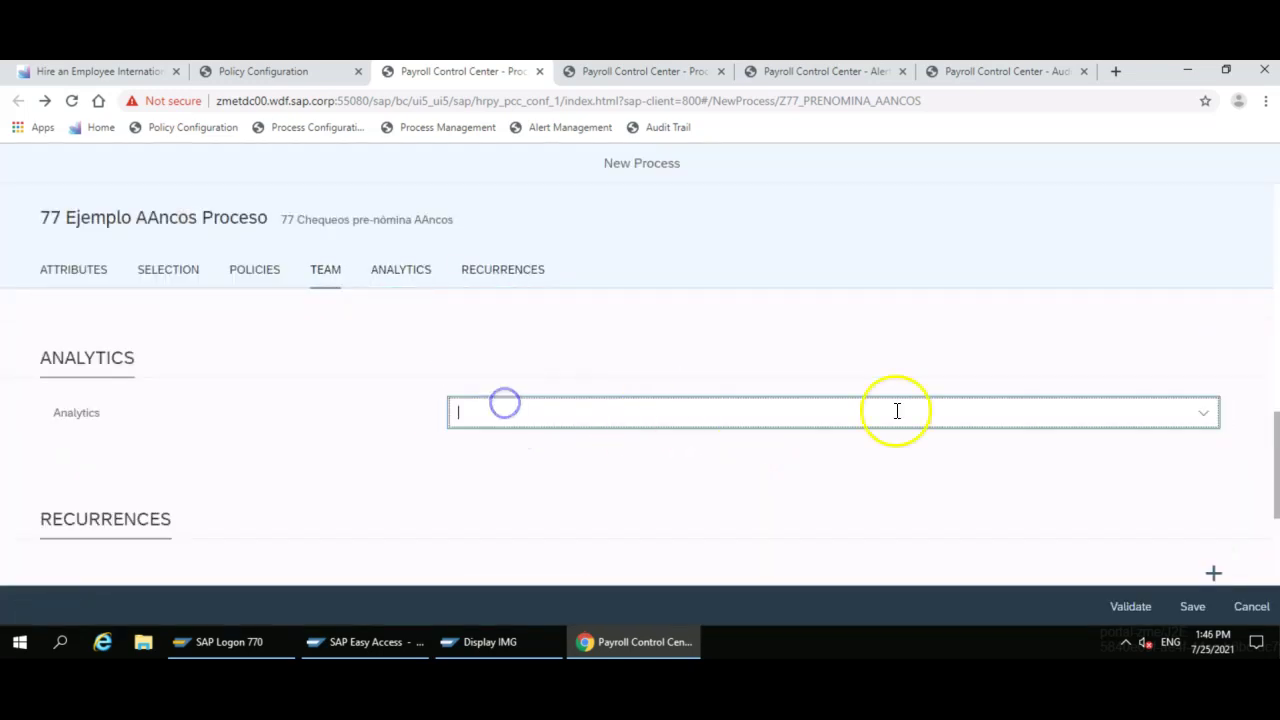
left_click(1205, 415)
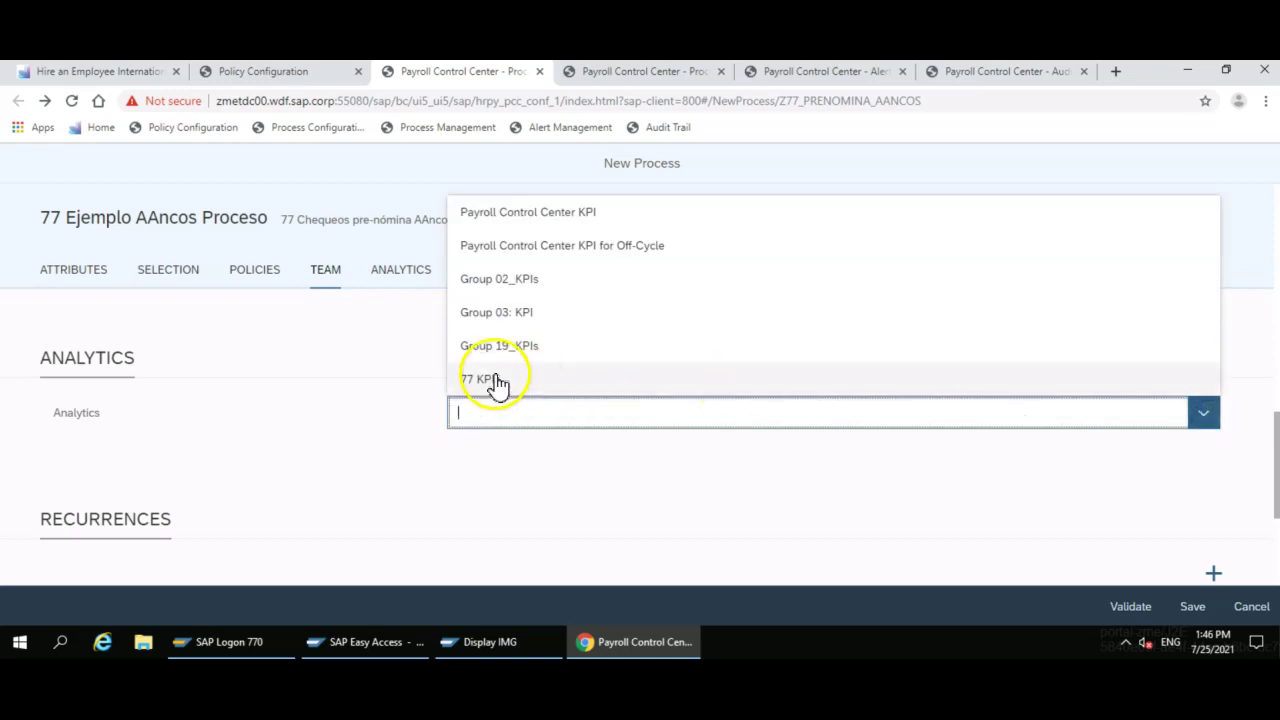
left_click(607, 497)
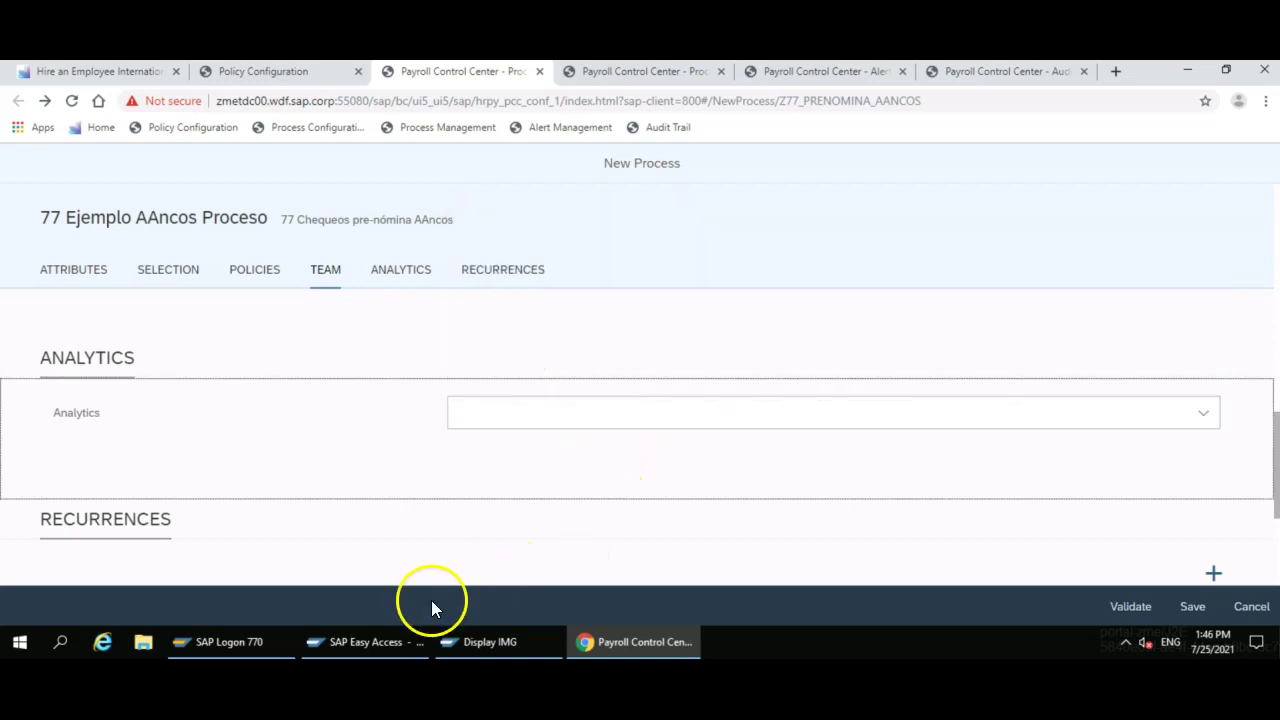
- Switch to SAP GUI, open Classify Data Sources and display the folders of the class Z77_KPIS
mouse_move(408, 642)
left_click(460, 641)
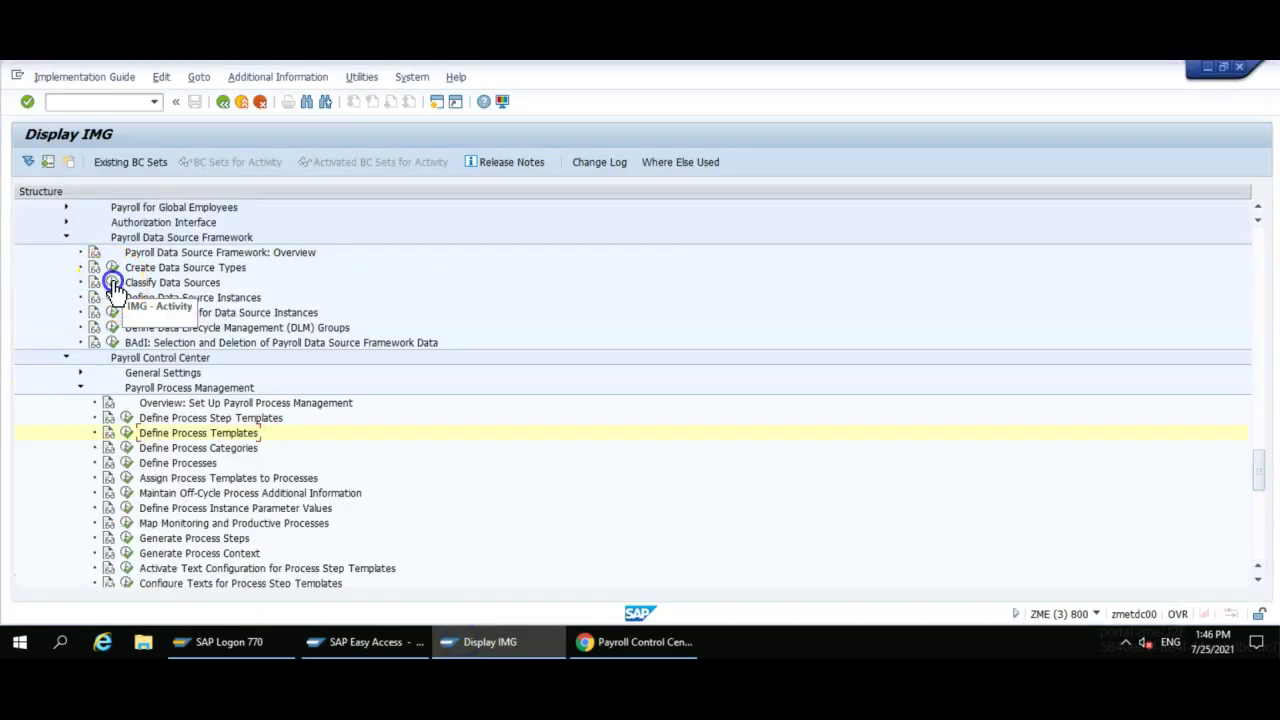
left_click(112, 283)
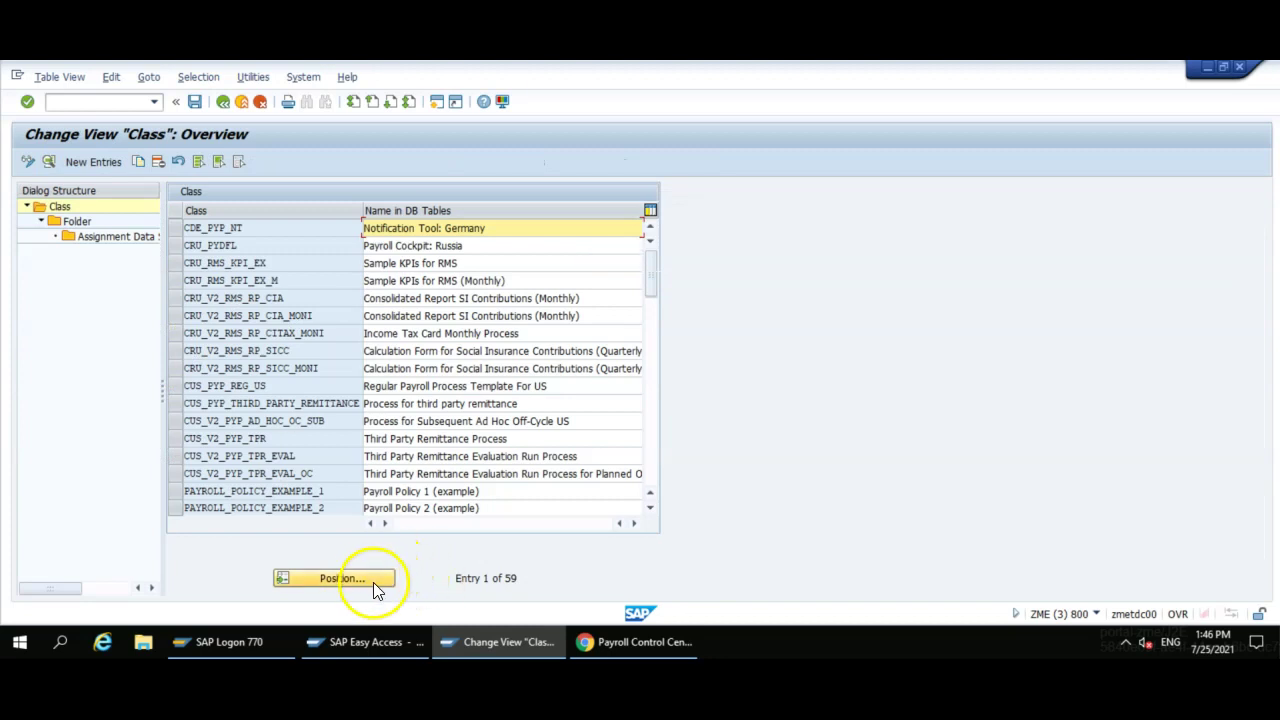
left_click(333, 578)
type("CTT")
key("Return")
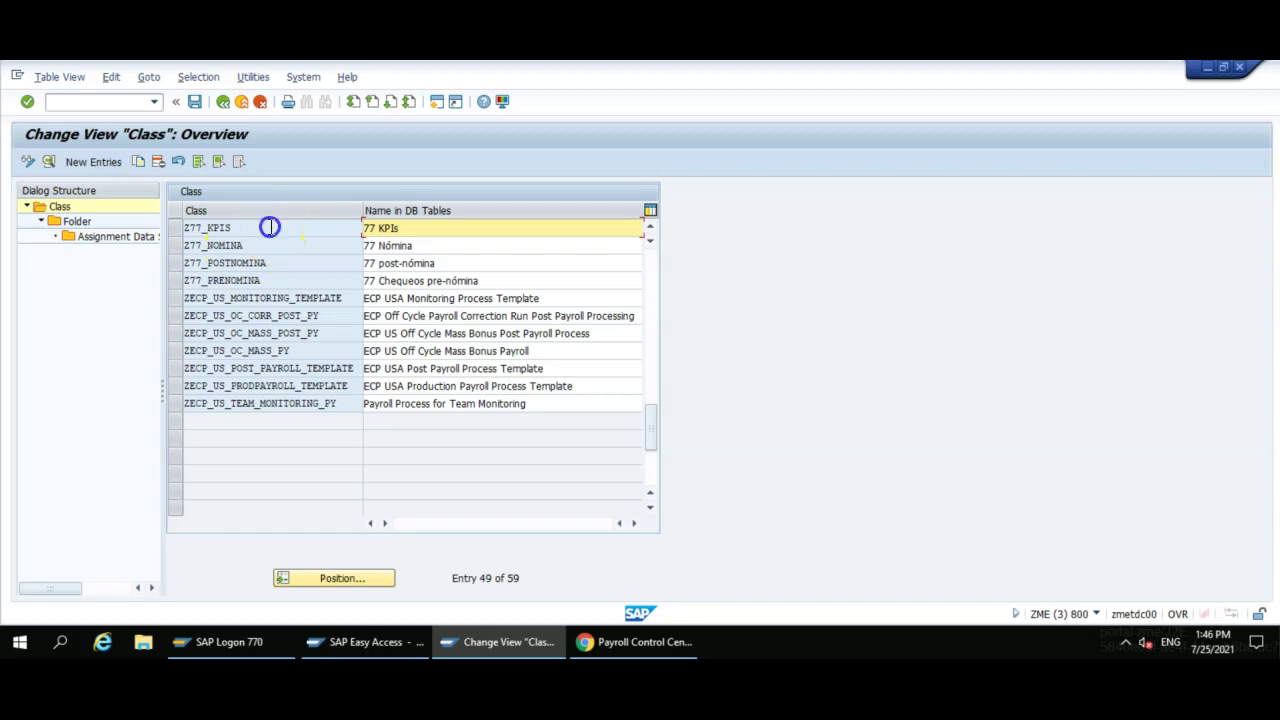
left_click(270, 227)
left_click(176, 228)
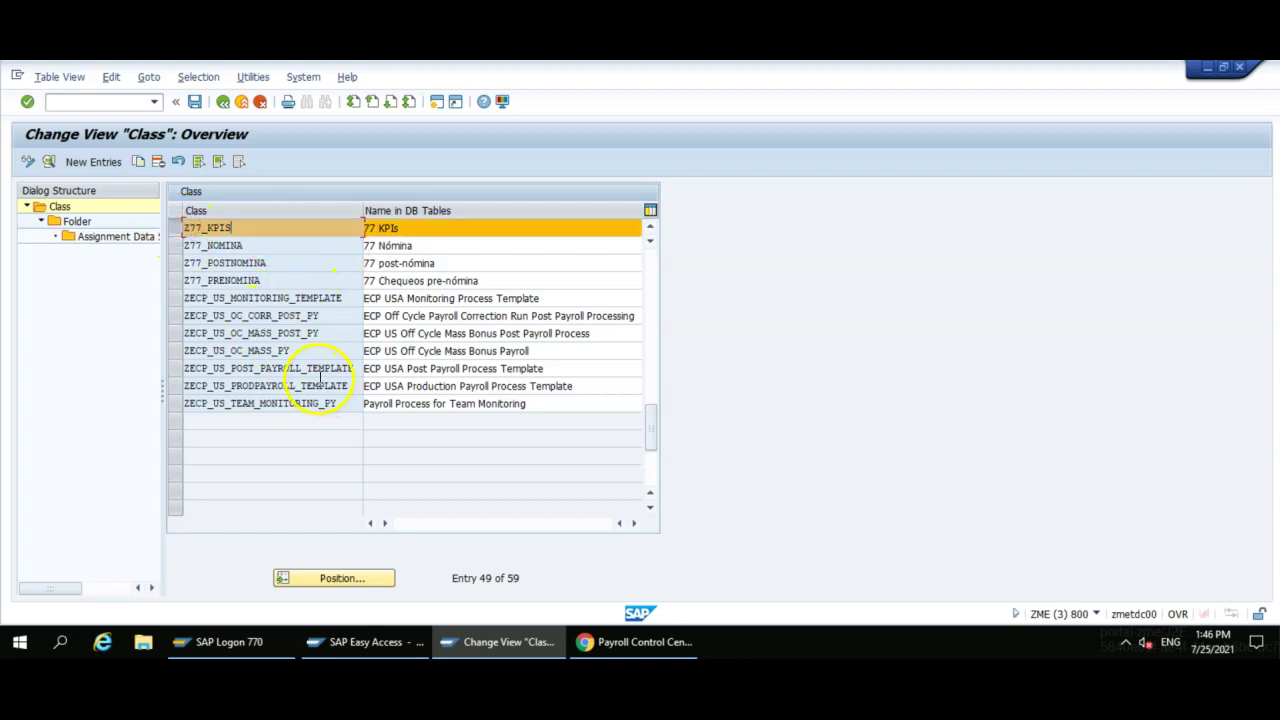
double_click(82, 223)
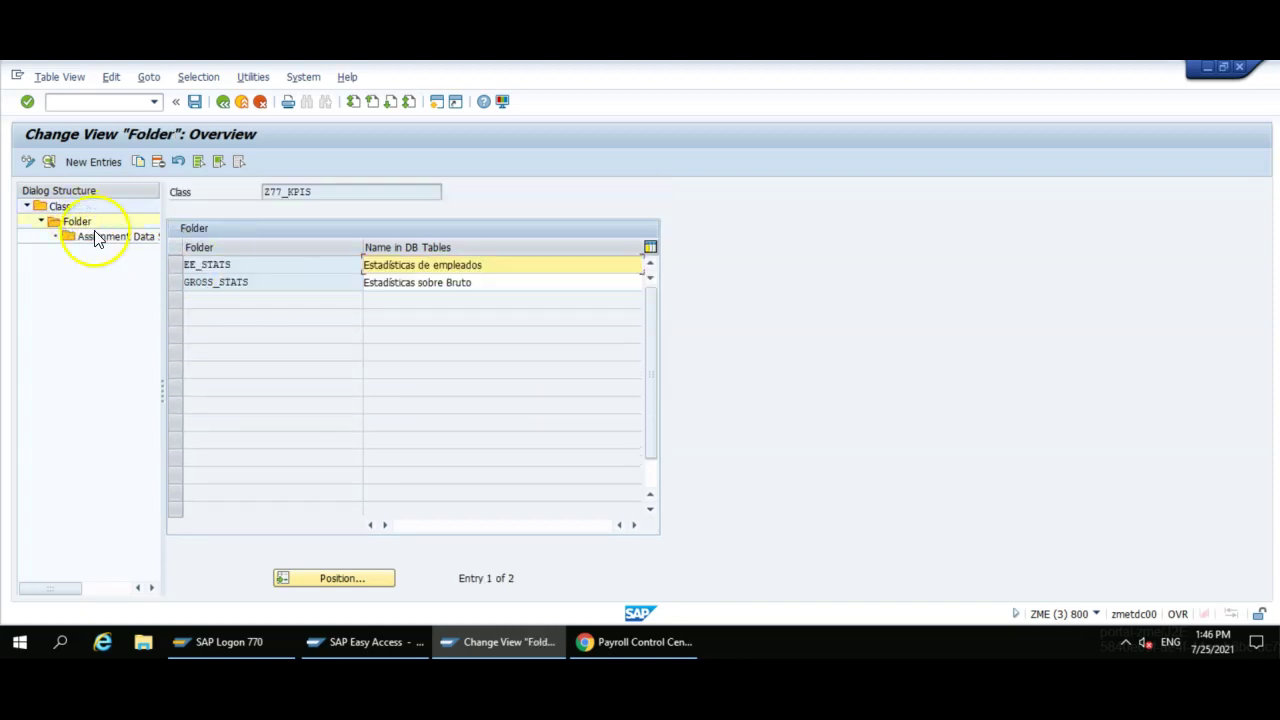
- Examine the data source types assigned to the EE_STATS folder of Z77_KPIS, then leave the assignment view
left_click(266, 276)
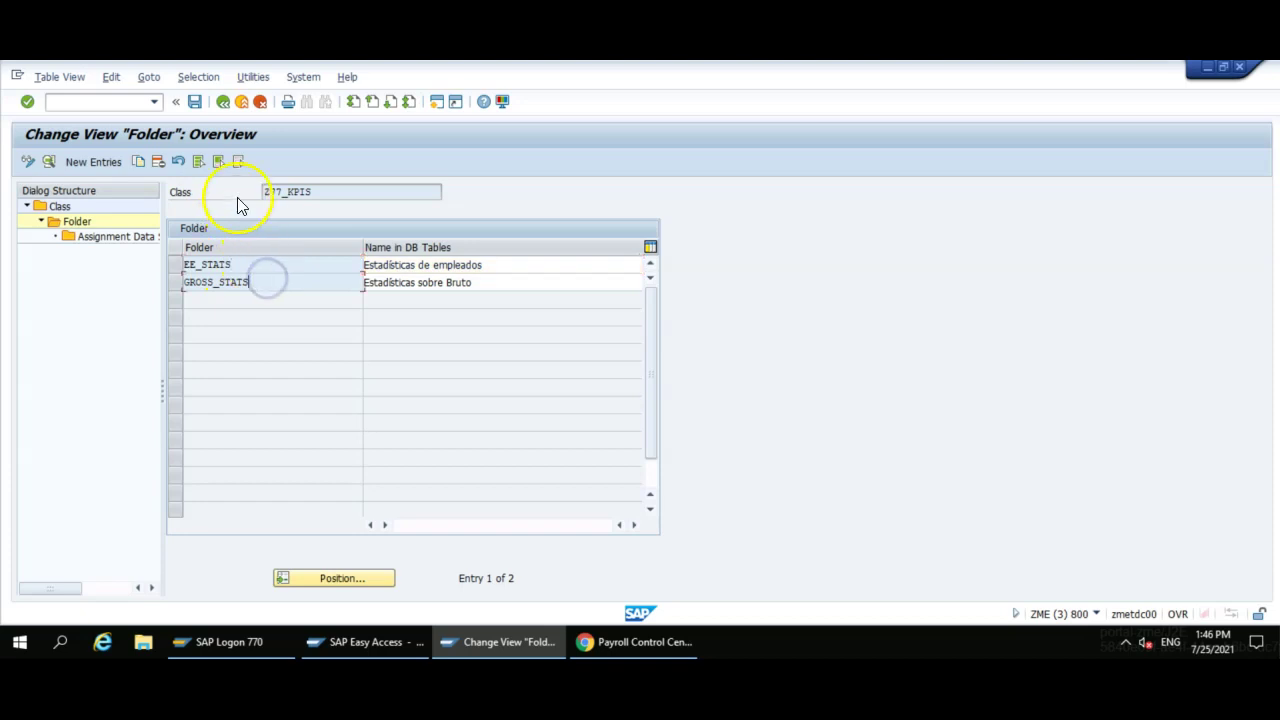
left_click(175, 264)
left_click(104, 236)
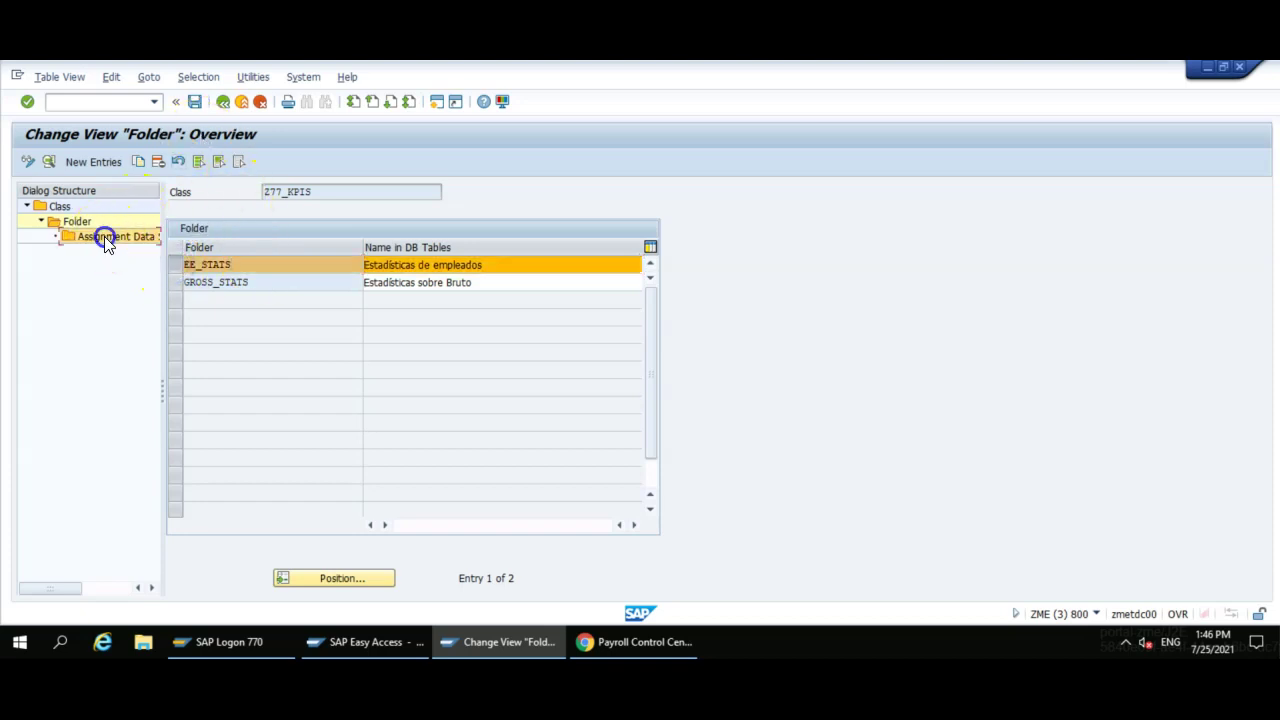
left_click(226, 284)
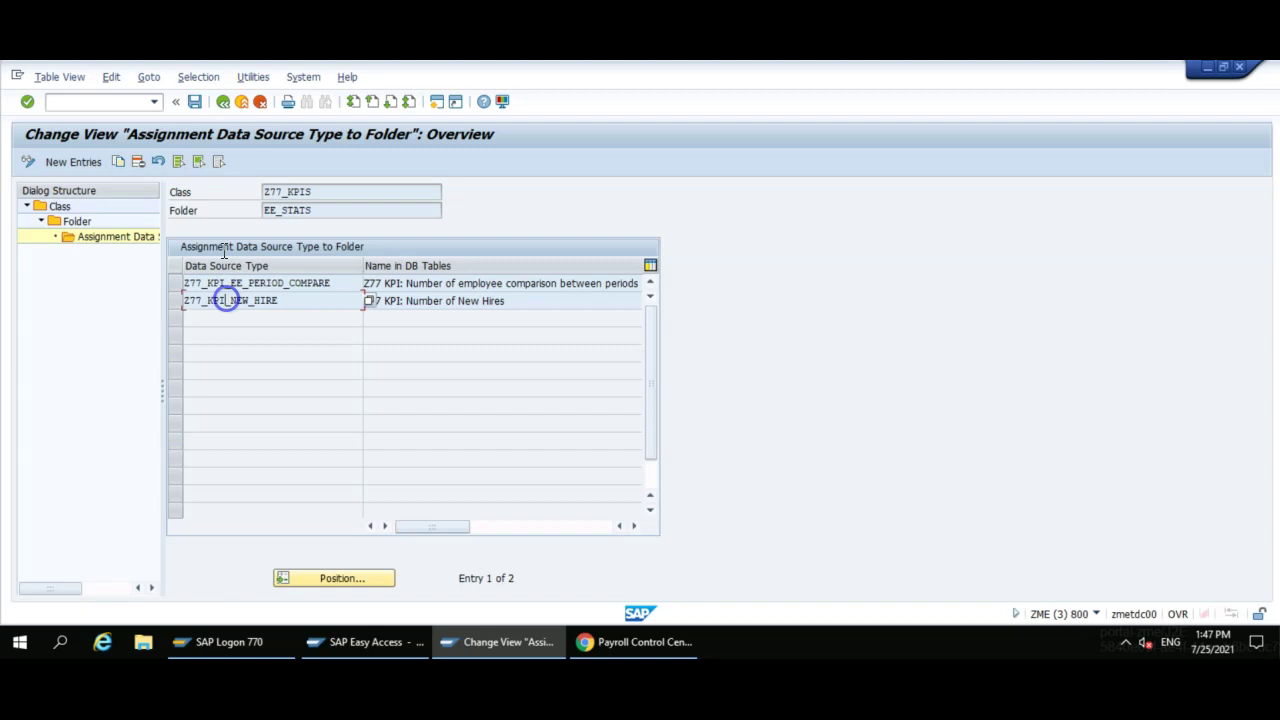
left_click(220, 103)
left_click(220, 103)
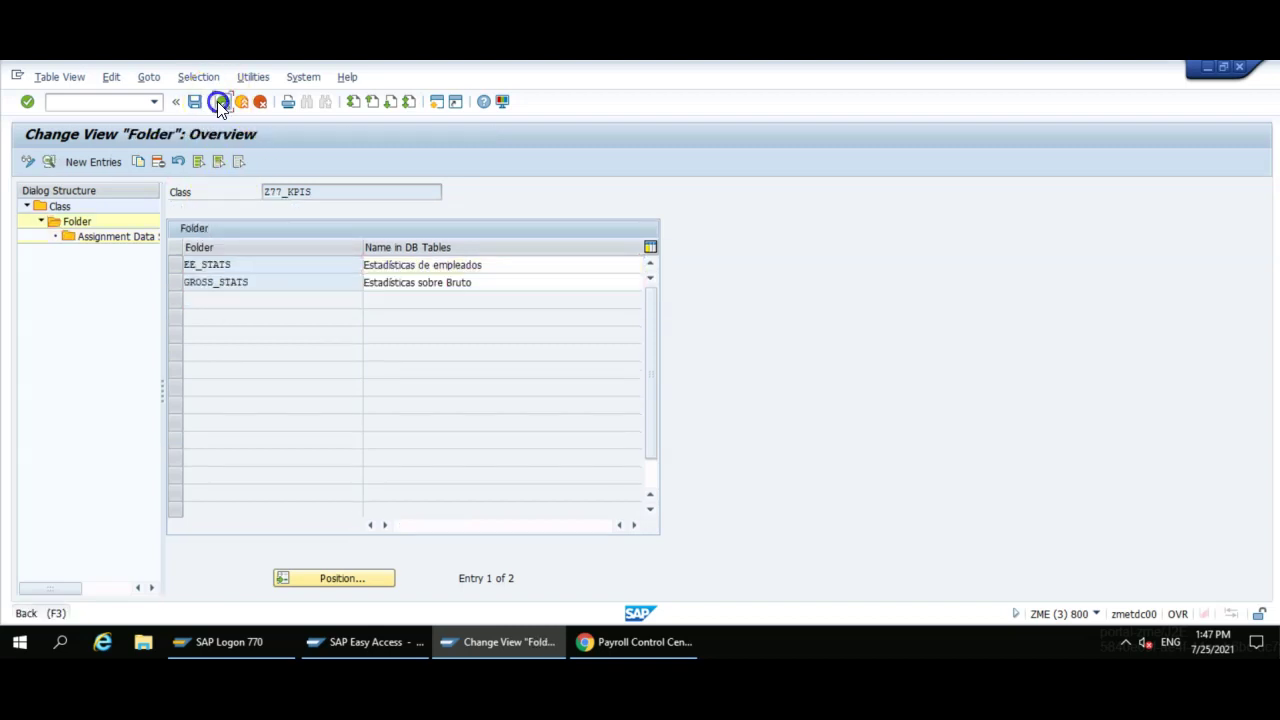
- Leave the class folders, open Create Data Source Types and position the list at the types starting with Z77
left_click(220, 103)
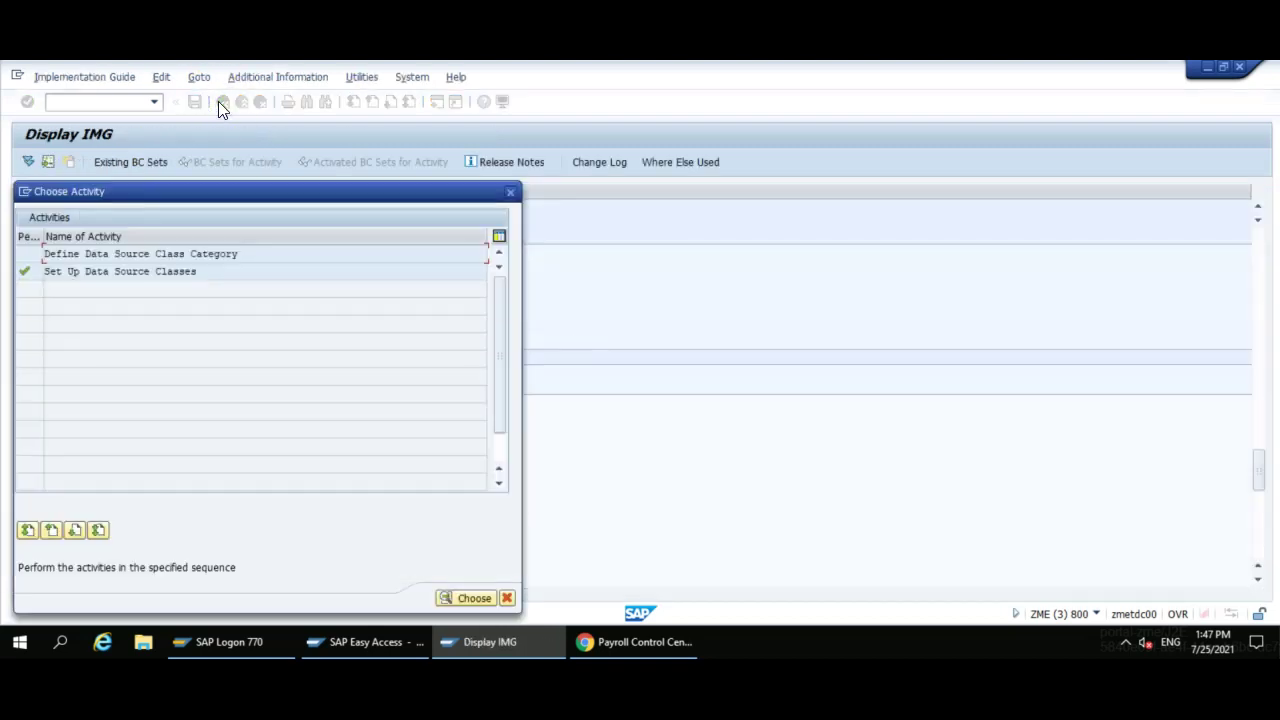
left_click(511, 191)
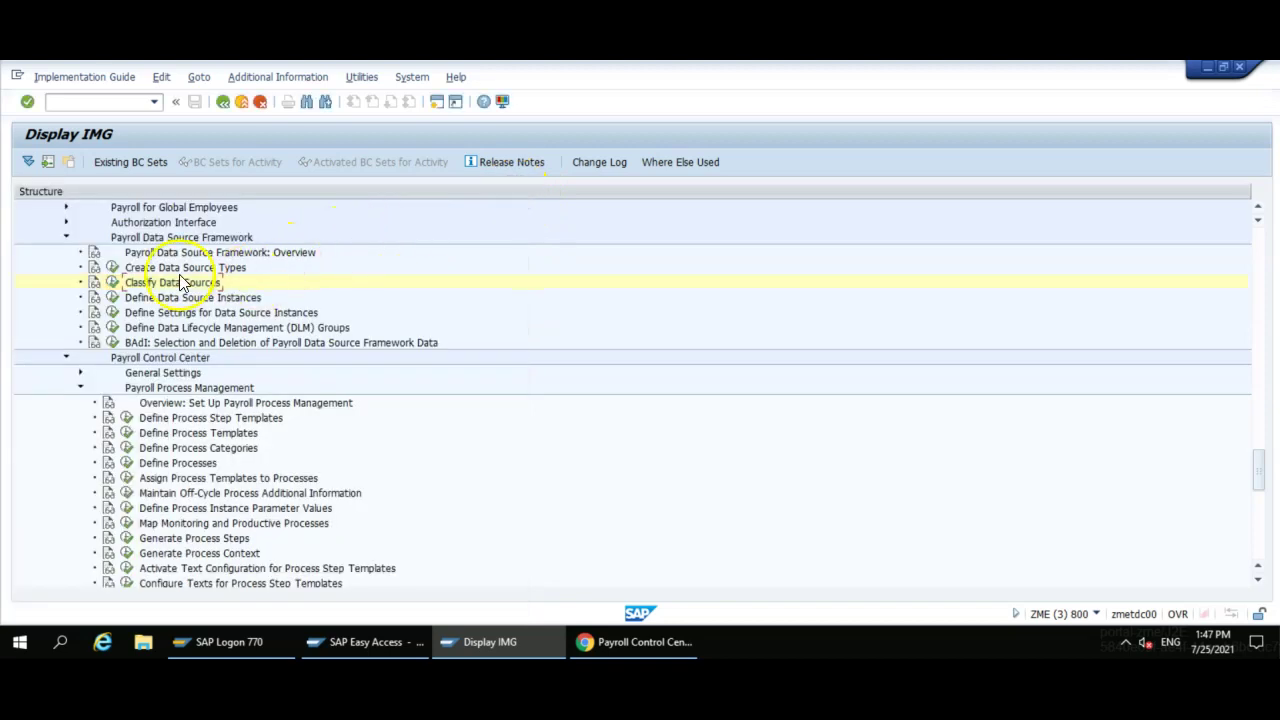
left_click(113, 267)
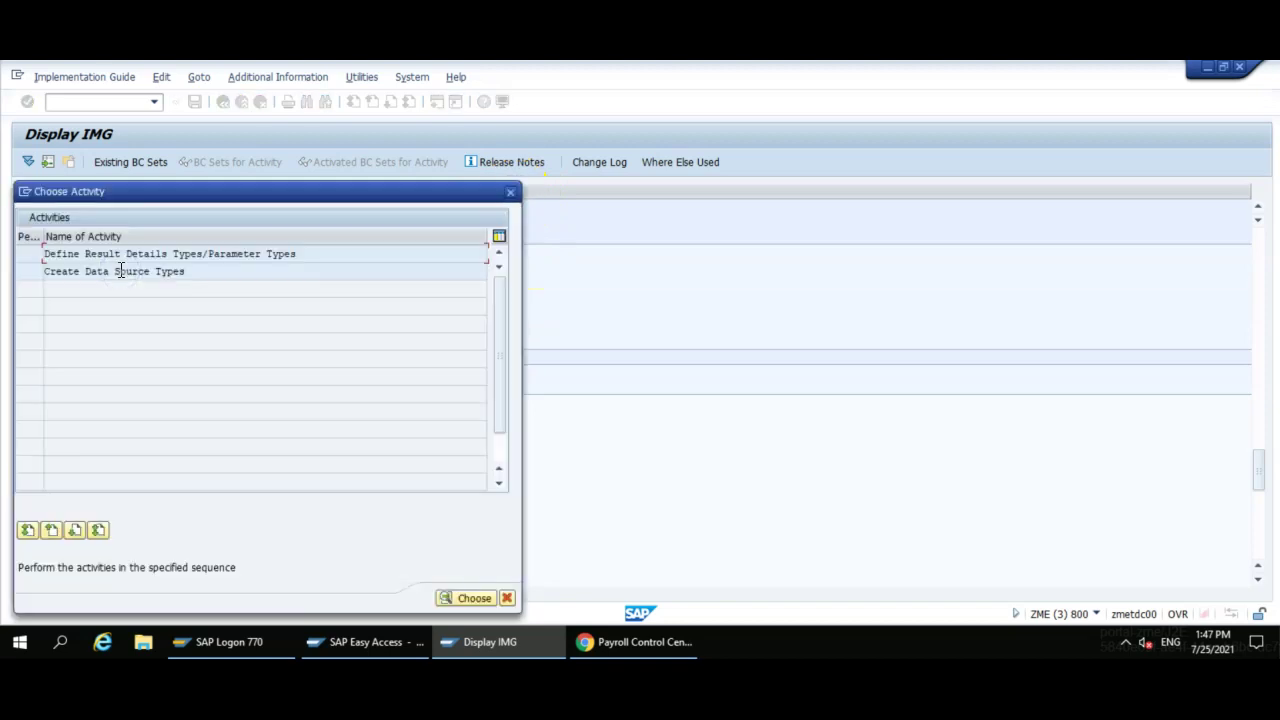
double_click(120, 276)
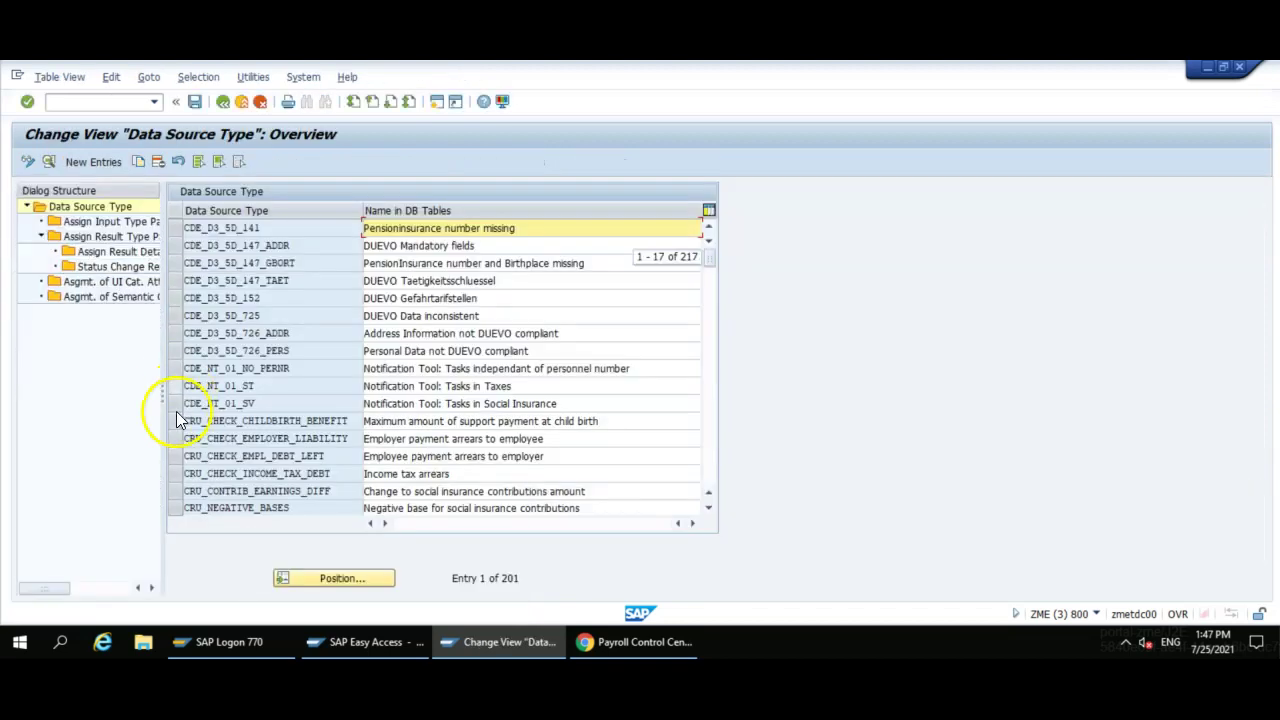
left_click(324, 578)
type("Z77")
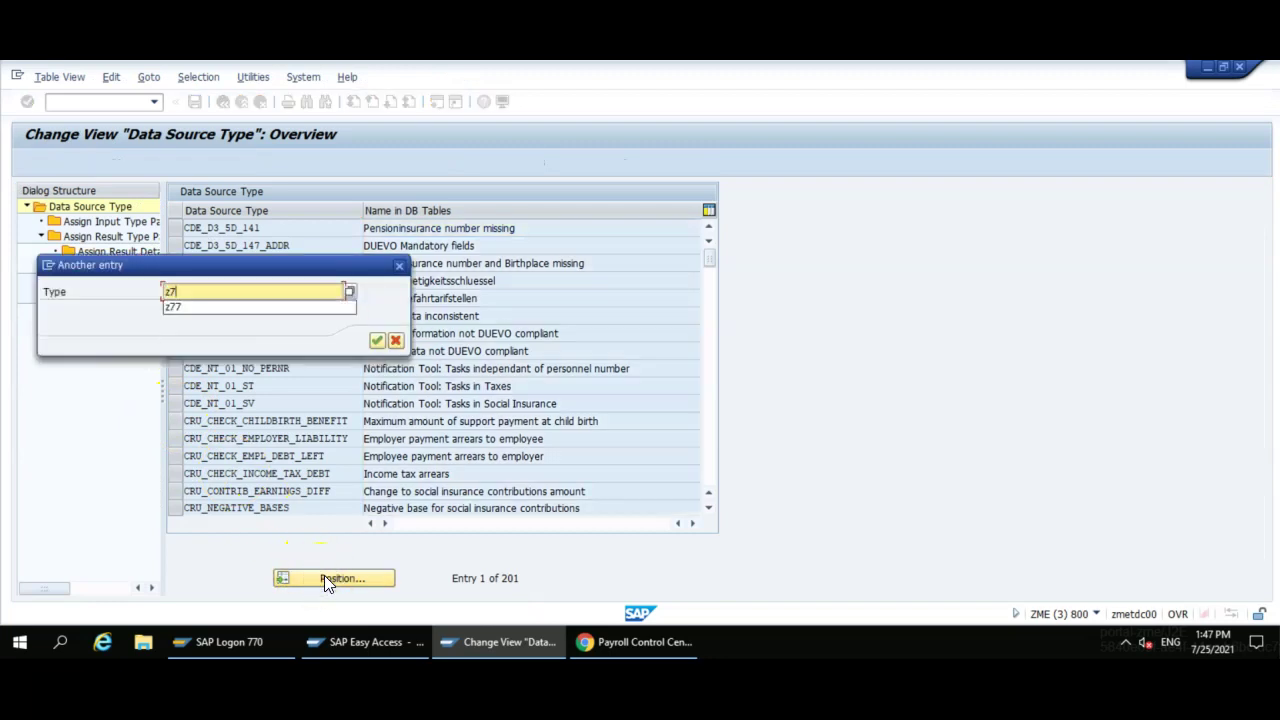
key("Return")
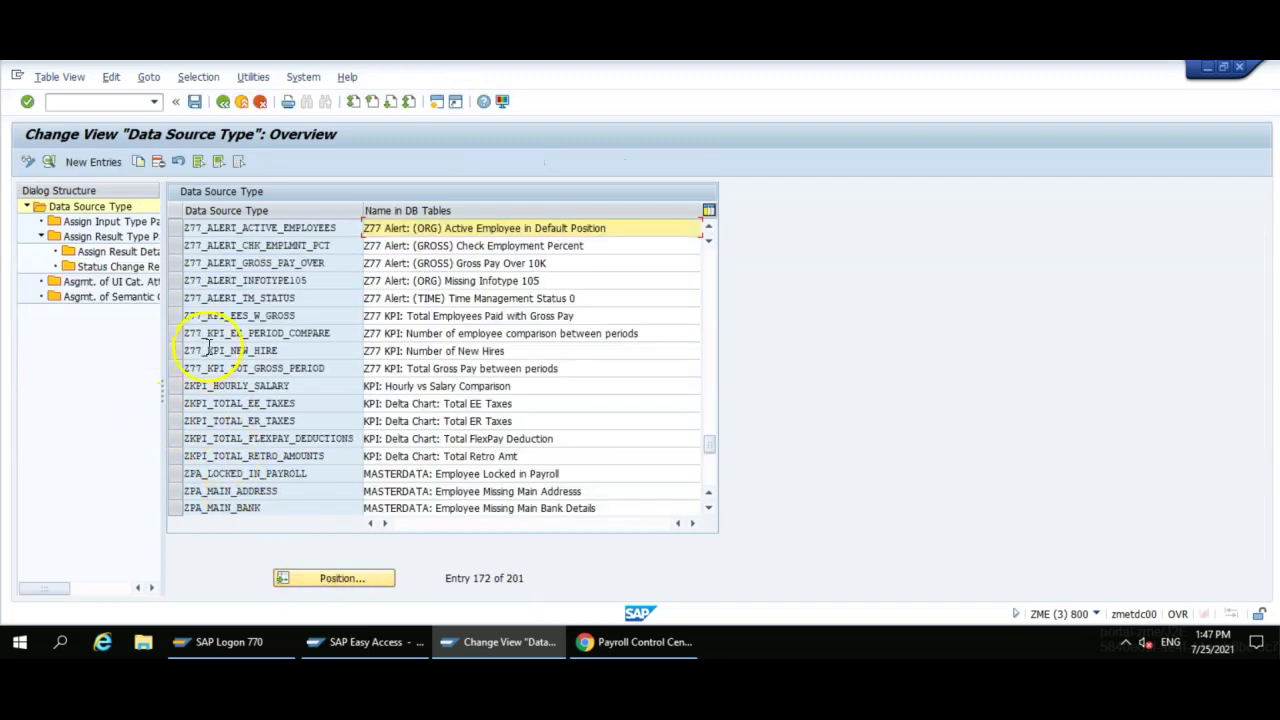
- Examine the details of the data source type Z77_KPI_NEW_HIRE, including its run time class and type category, and return to the IMG
left_click(230, 228)
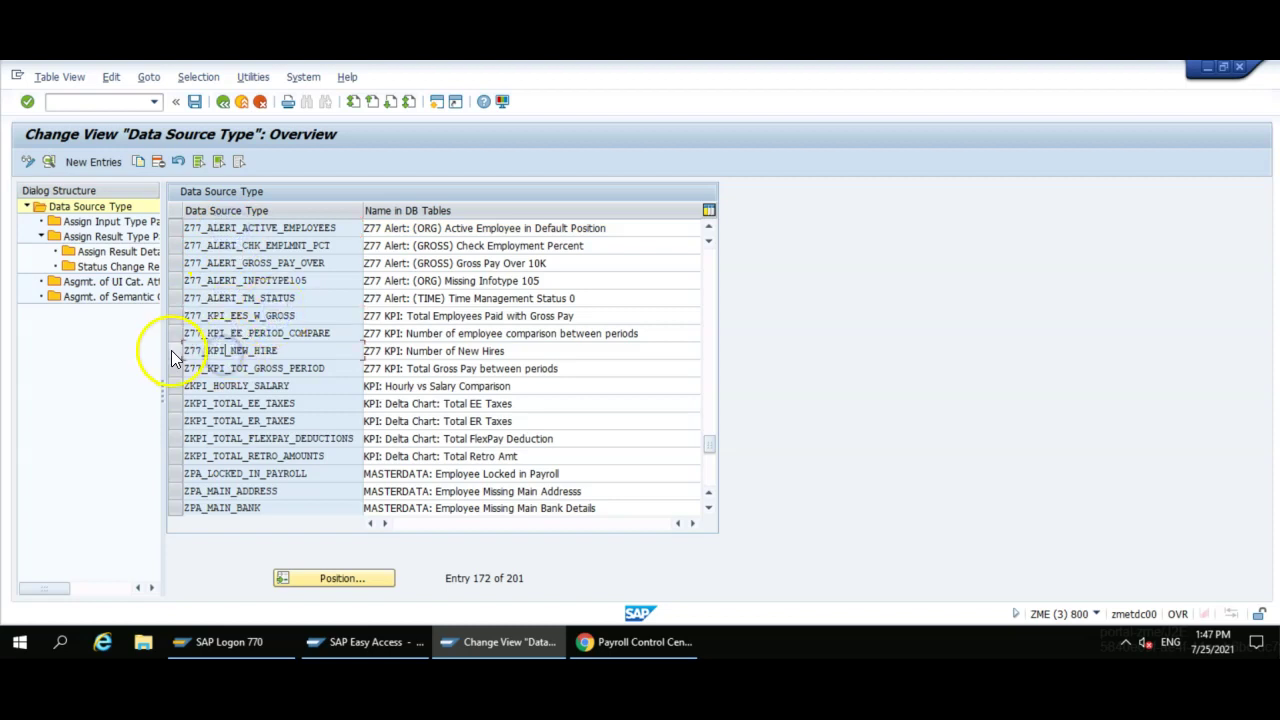
left_click(171, 350)
double_click(207, 354)
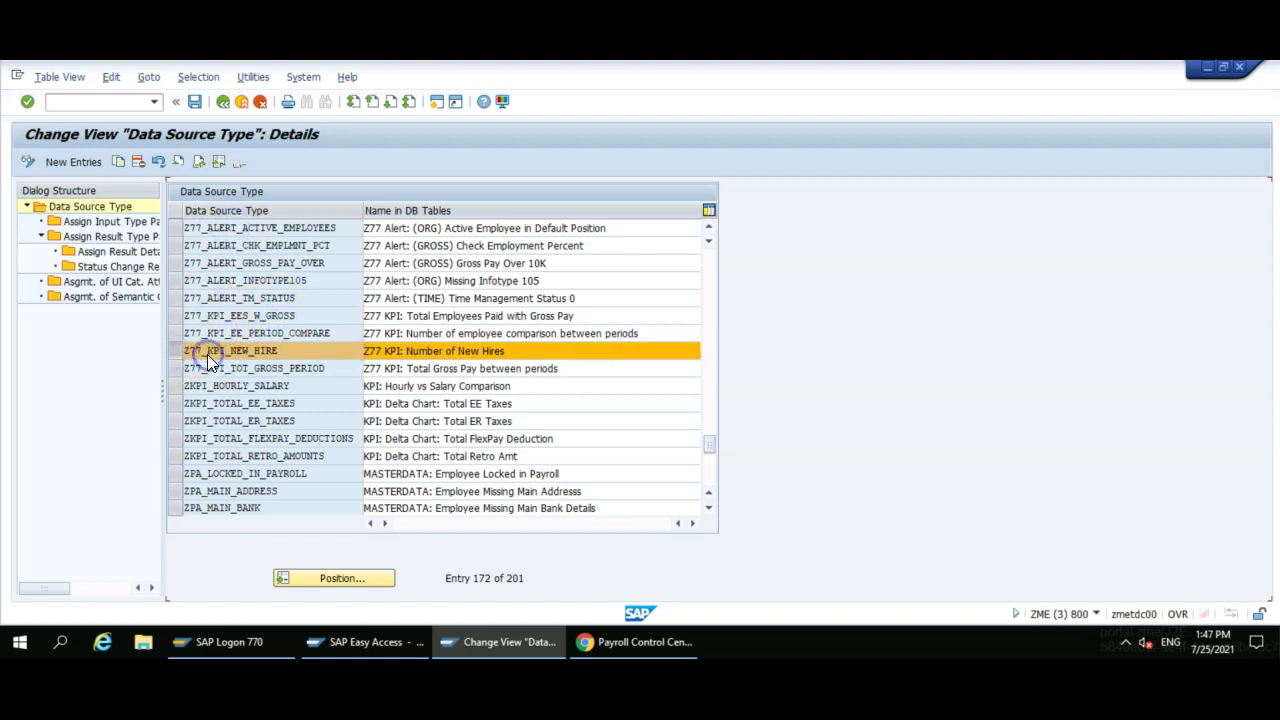
left_click(449, 303)
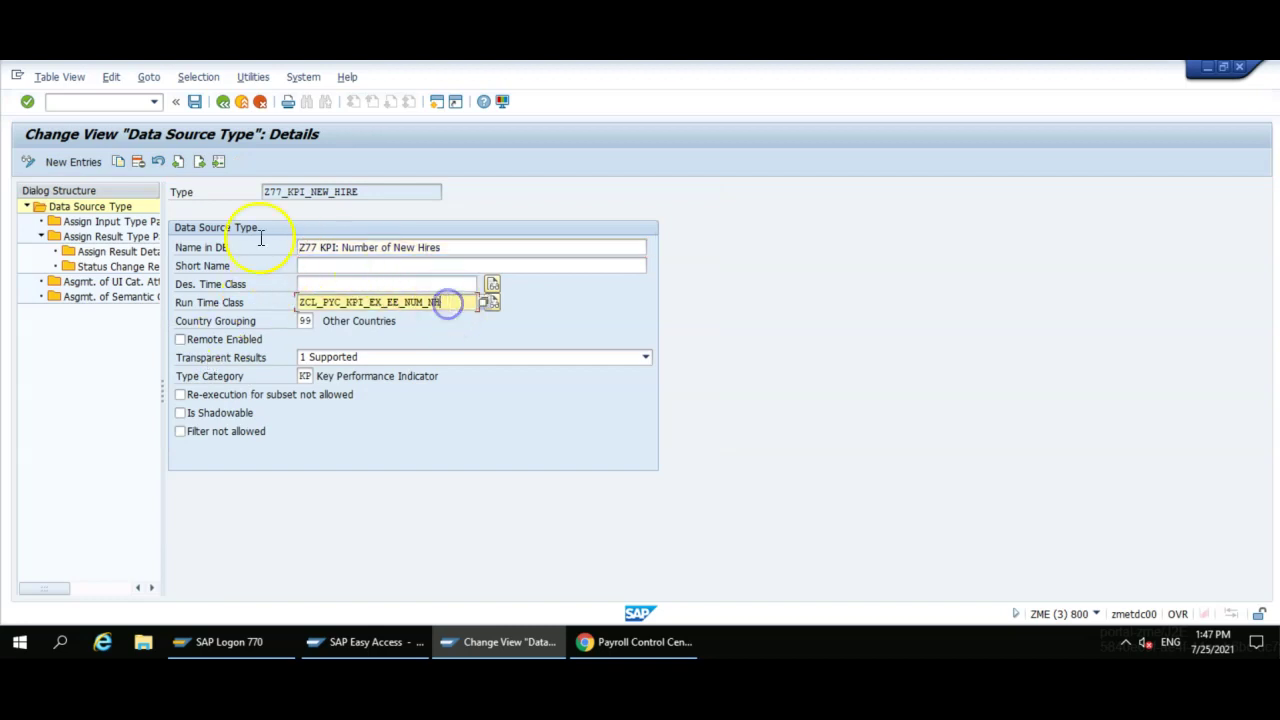
left_click(310, 378)
left_click(320, 380)
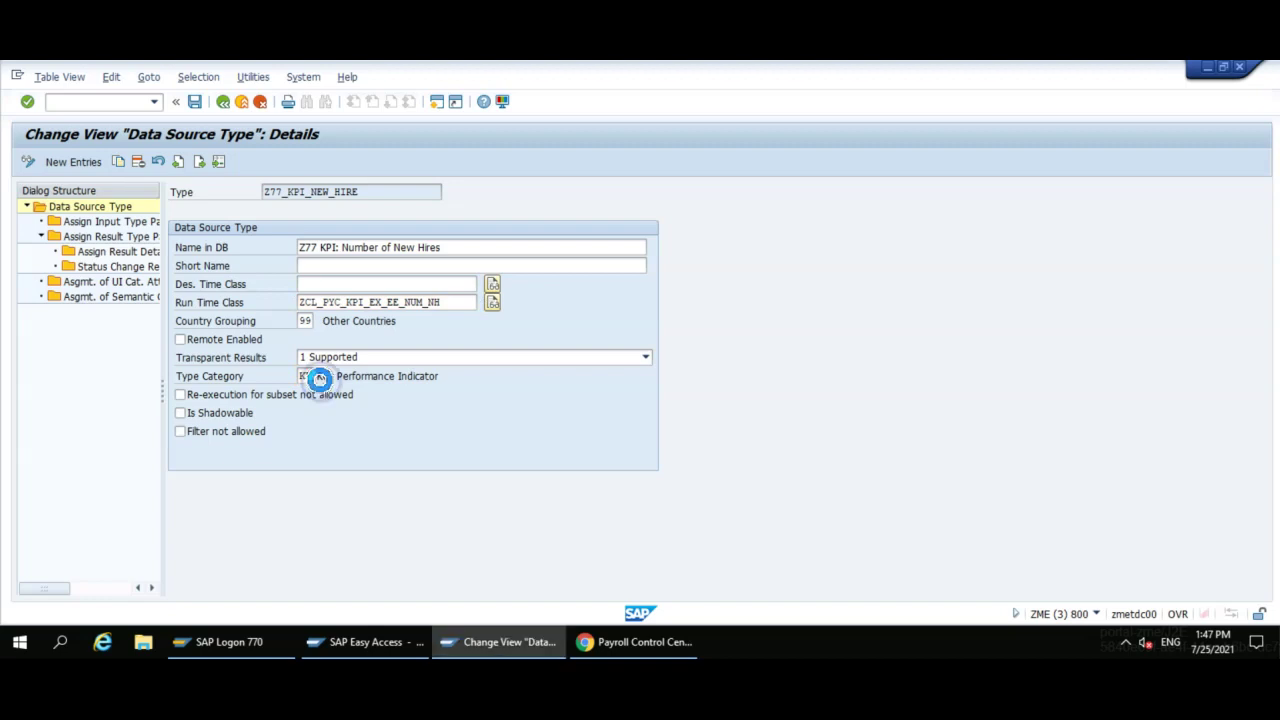
left_click(336, 194)
left_click(818, 71)
left_click(223, 103)
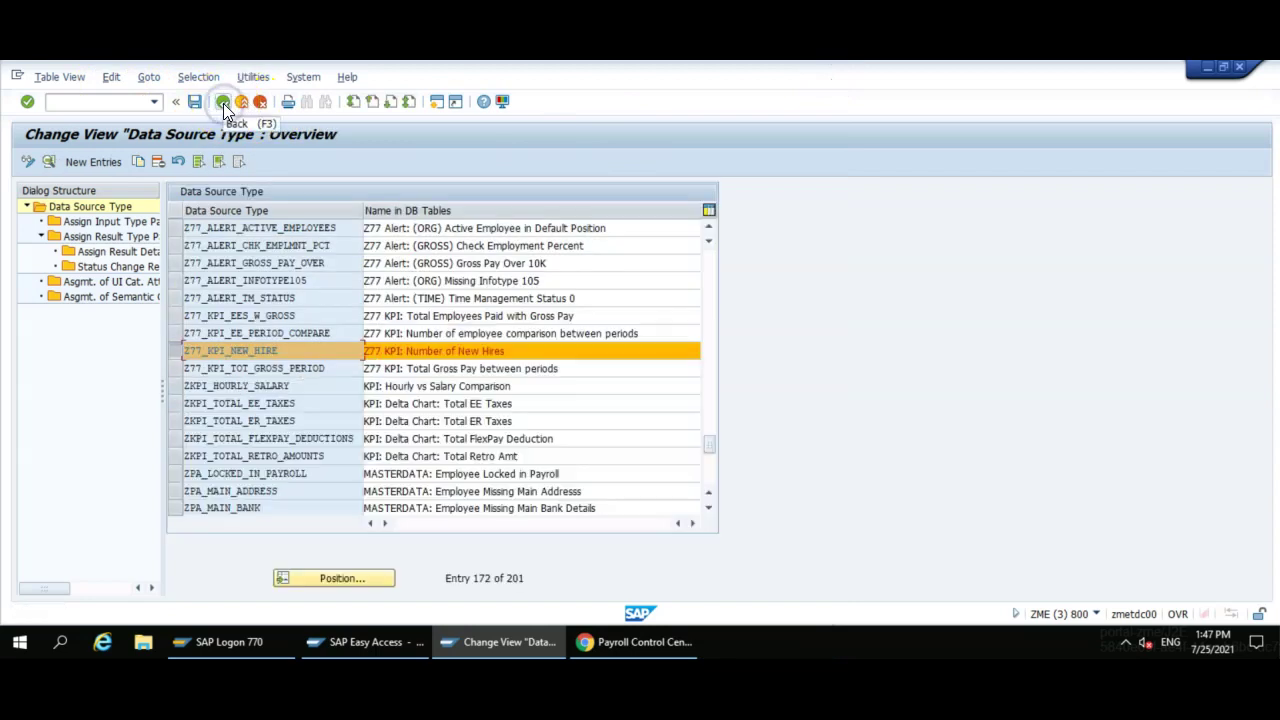
left_click(223, 103)
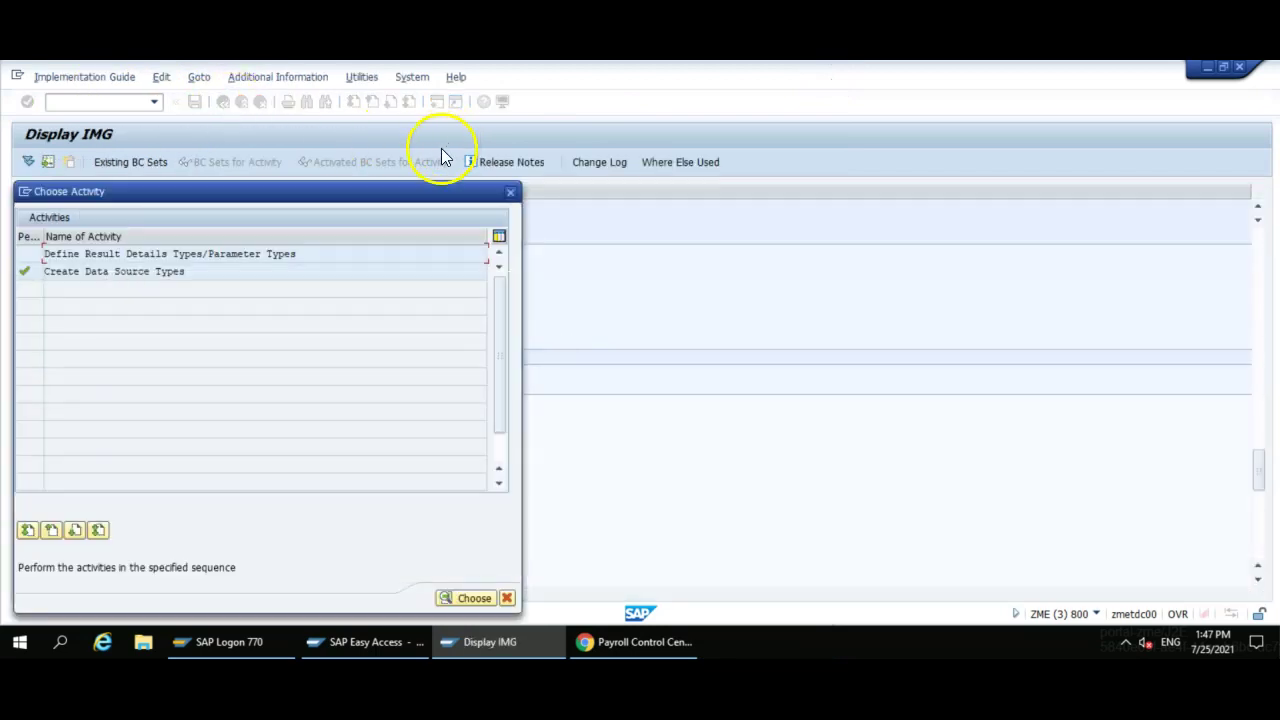
left_click(510, 189)
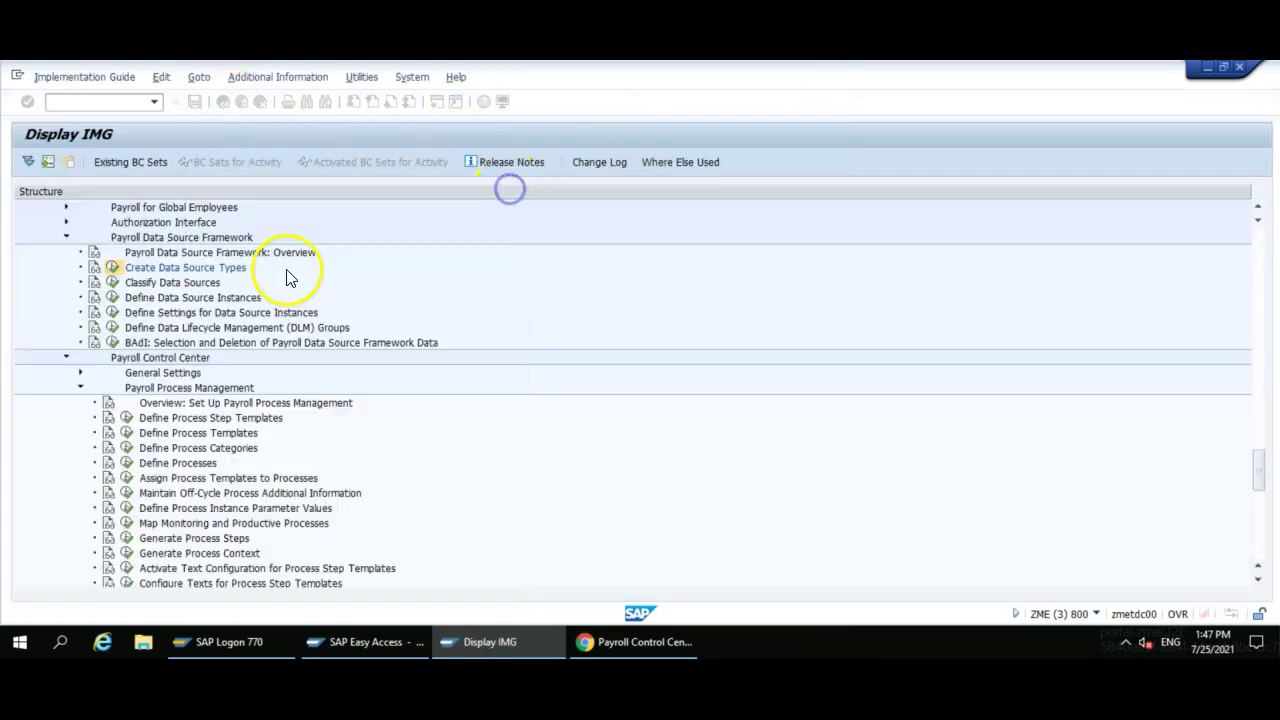
- Reopen the data source classes under Classify Data Sources and position the list at Z77
left_click(113, 283)
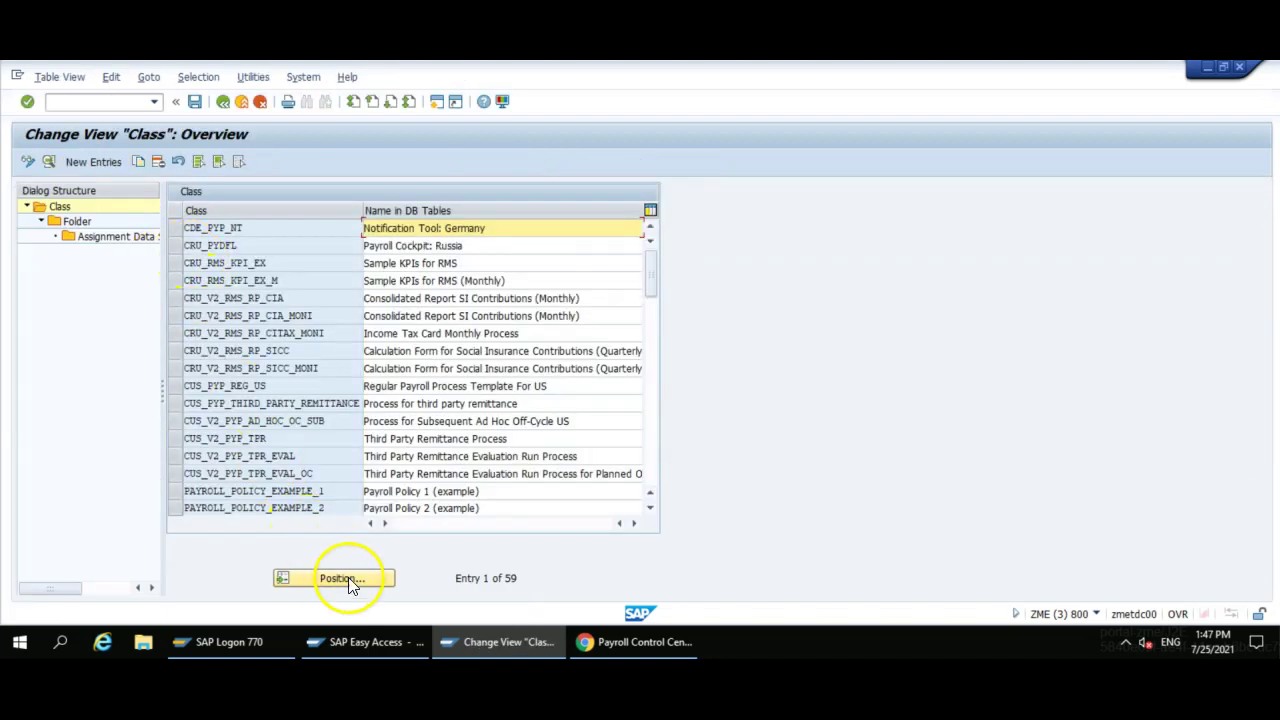
left_click(345, 580)
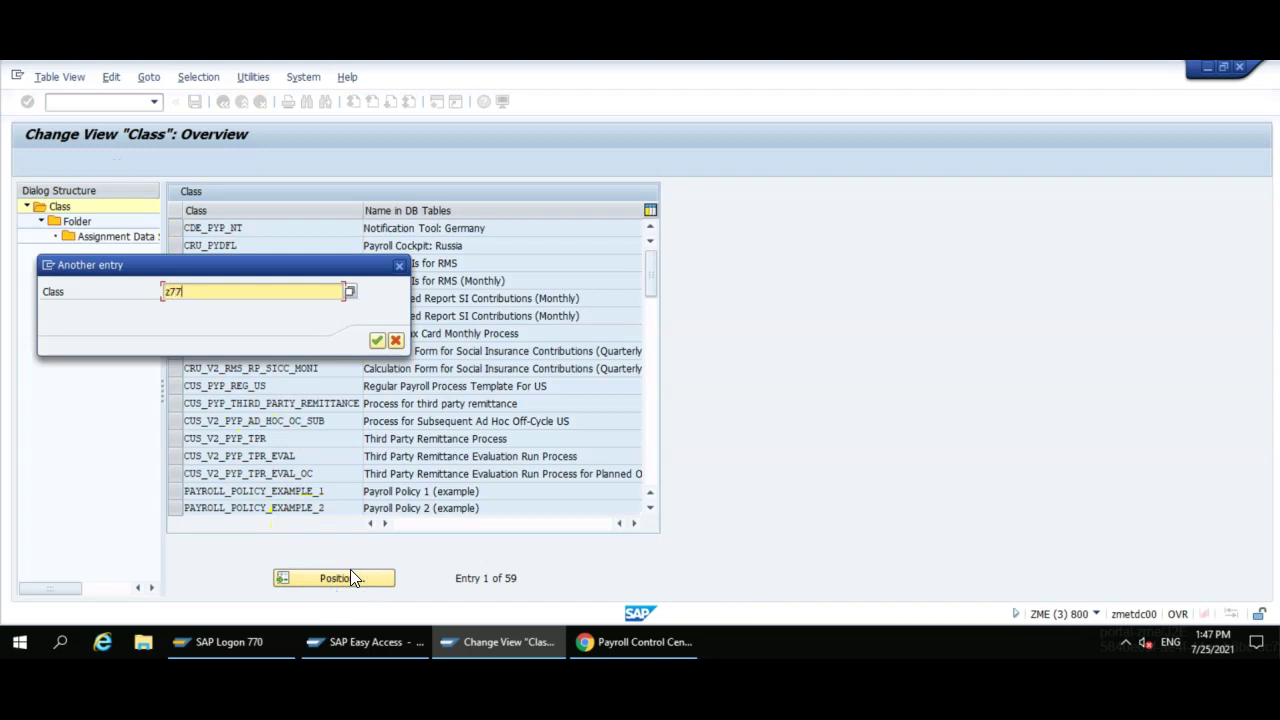
key("Return")
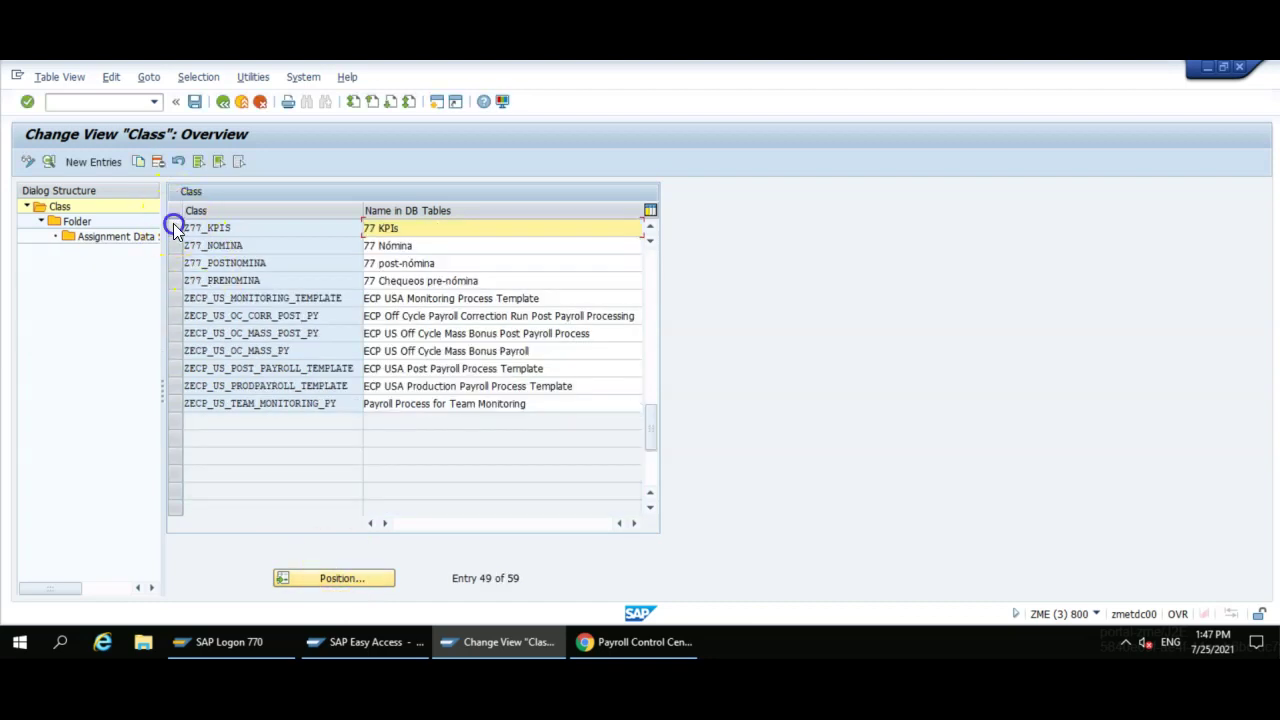
- Copy the class Z77_KPIS with all dependent entries, appending the creator's name to the class ID and description
left_click(173, 225)
left_click(138, 161)
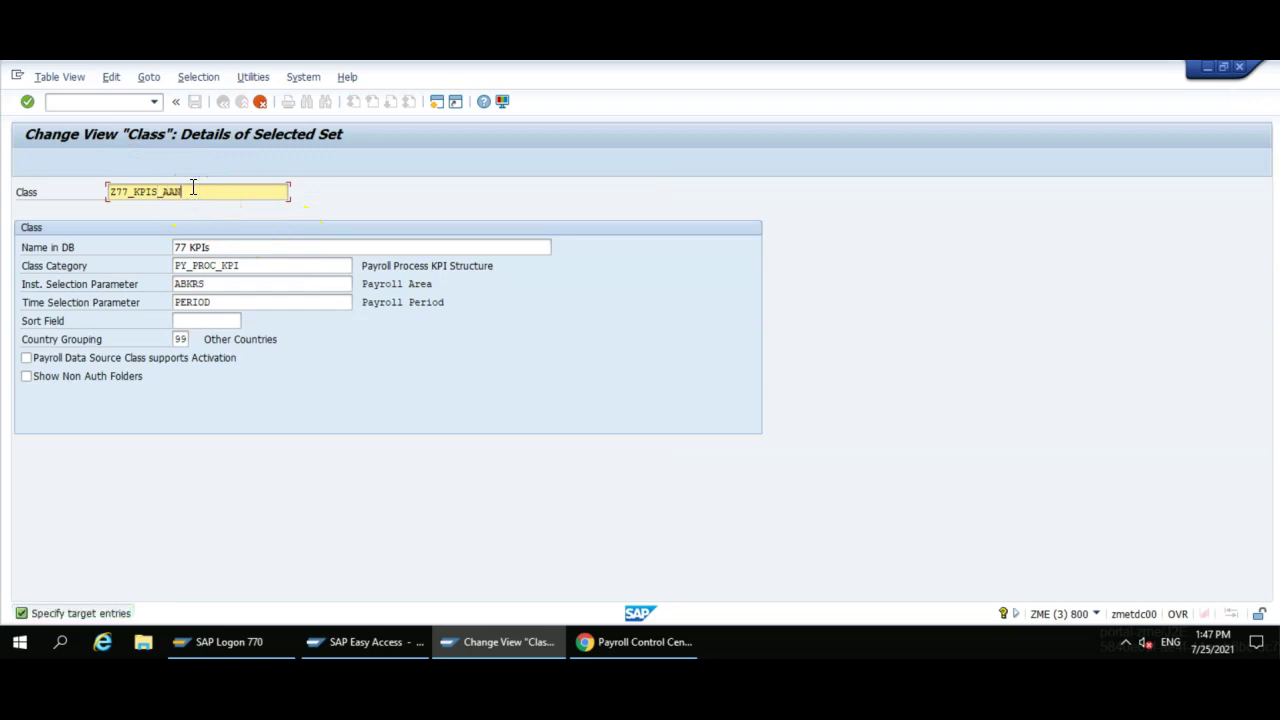
left_click(269, 242)
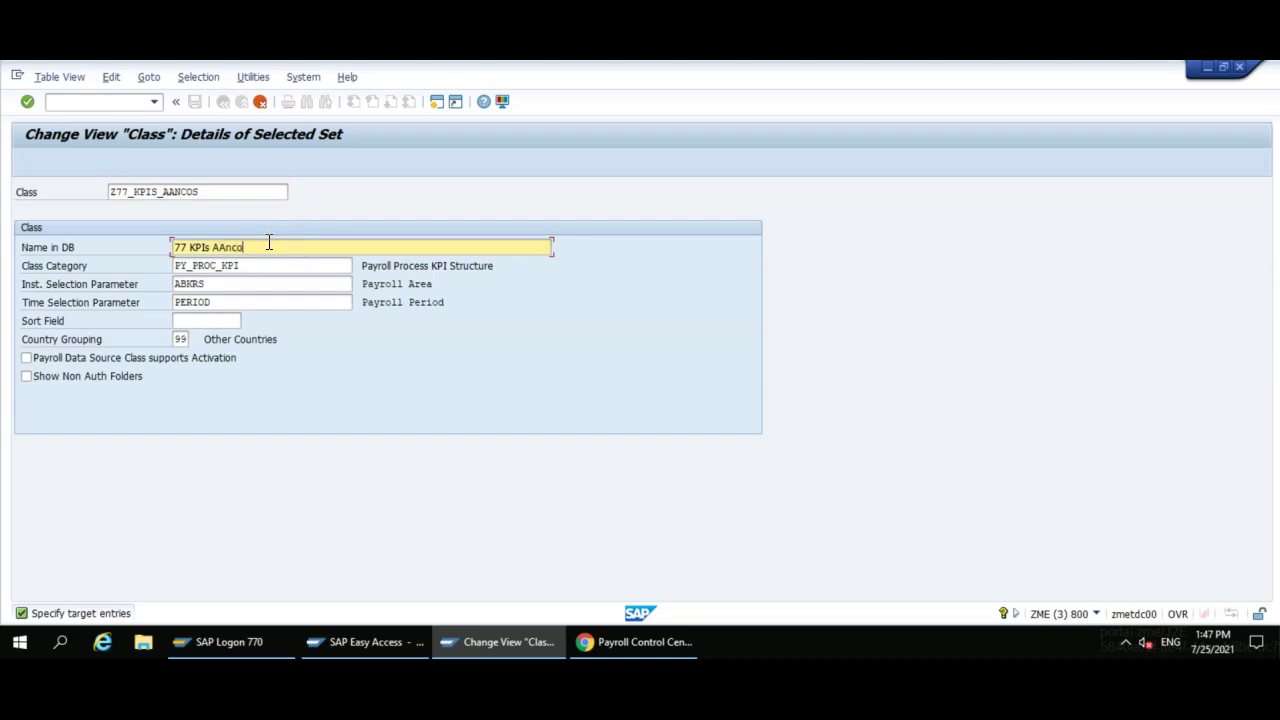
left_click(197, 101)
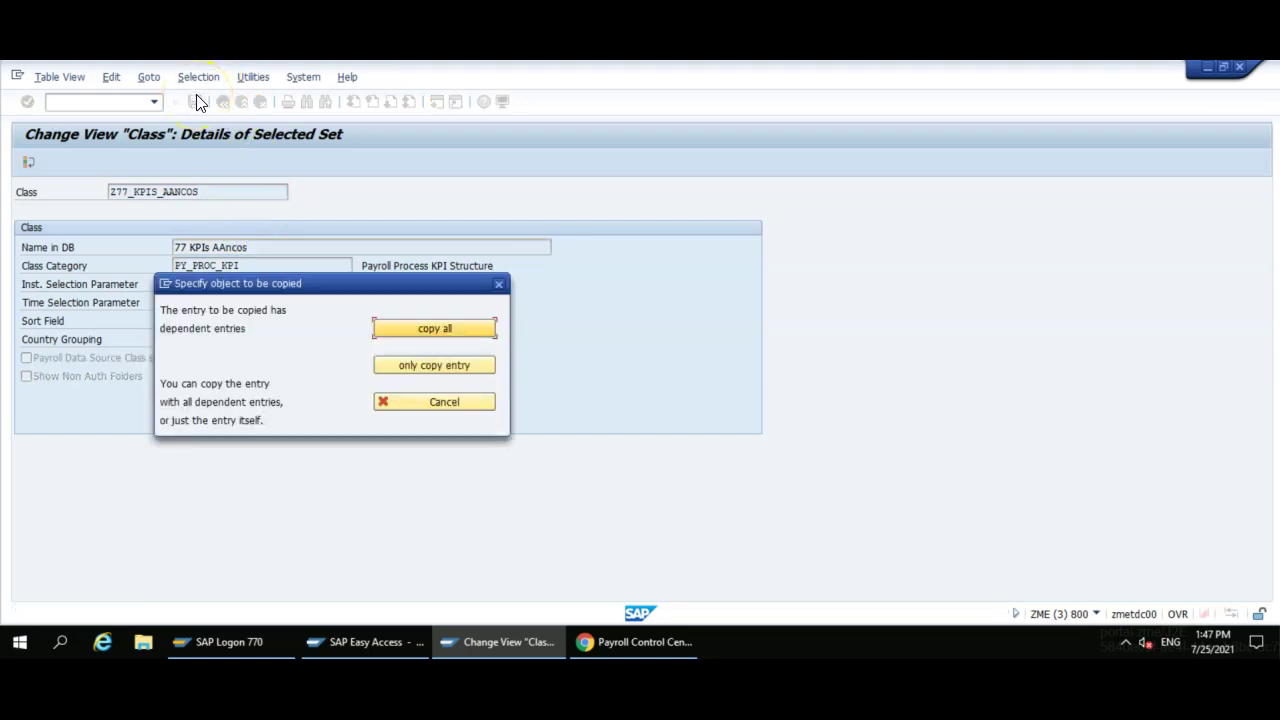
left_click(473, 332)
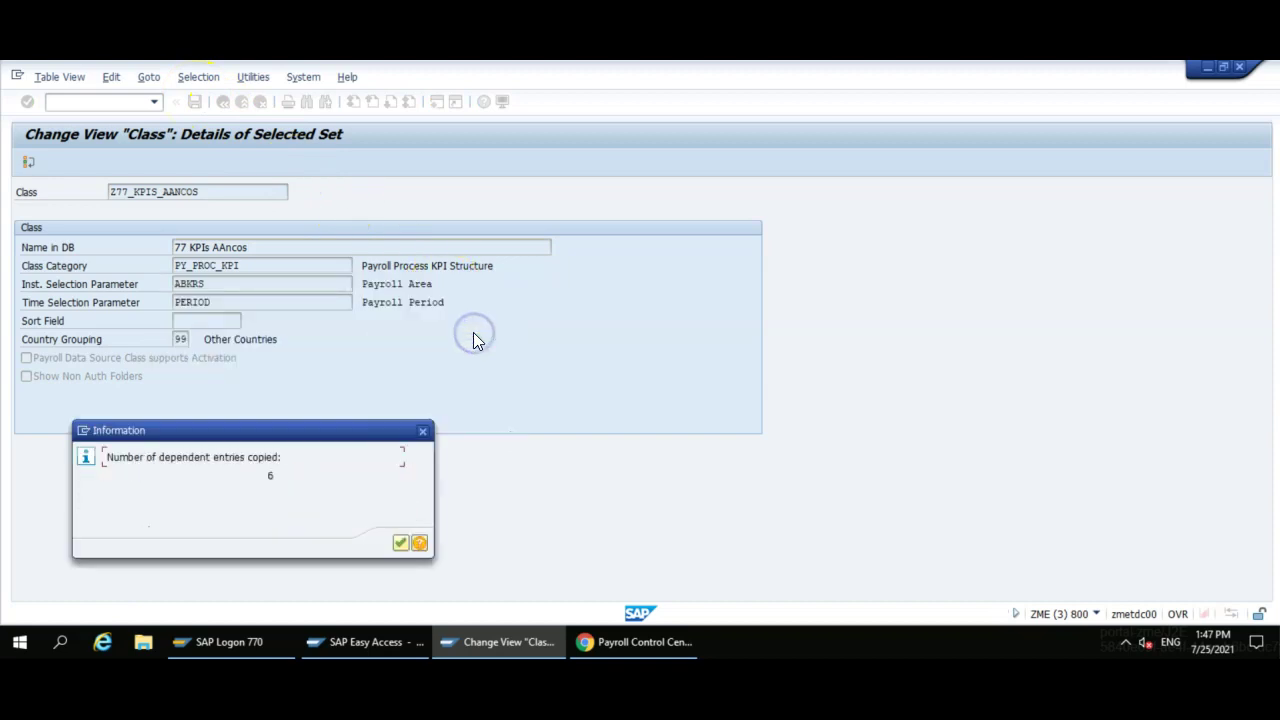
left_click(400, 542)
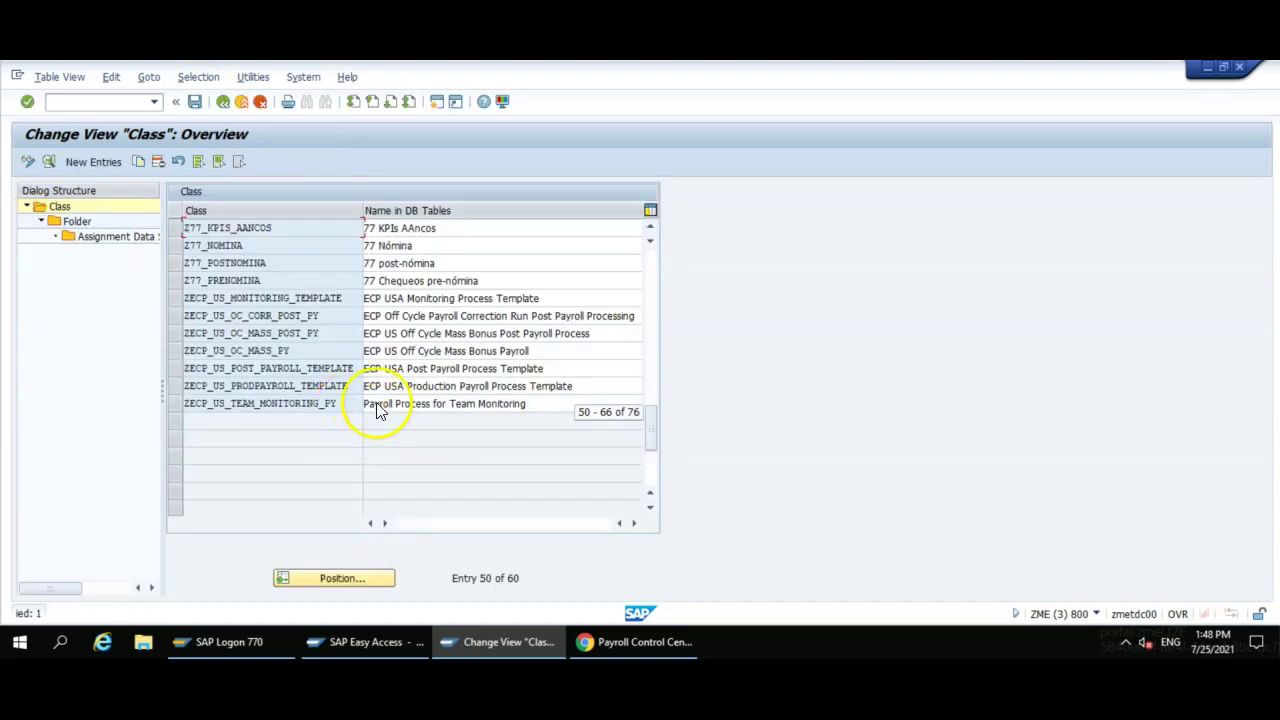
- Display the copied class's folders and append the creator's name to the EE_STATS description "Estadísticas de empleados"
left_click(175, 228)
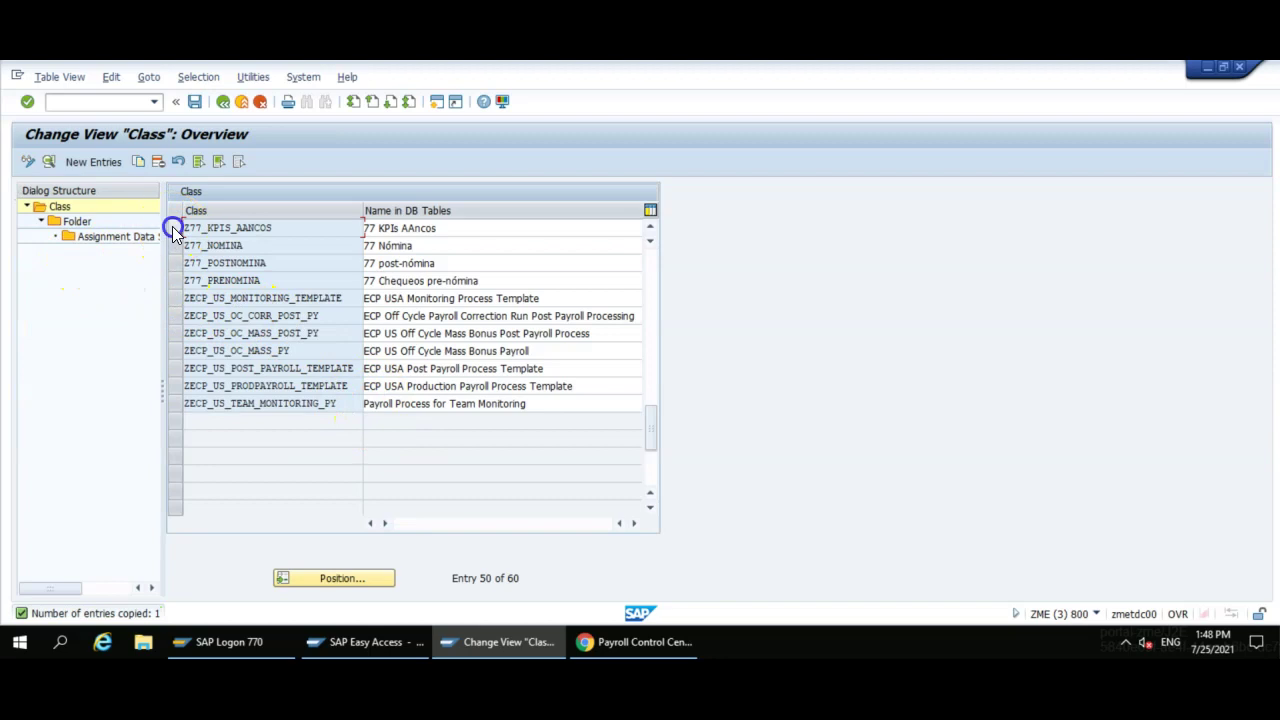
double_click(88, 222)
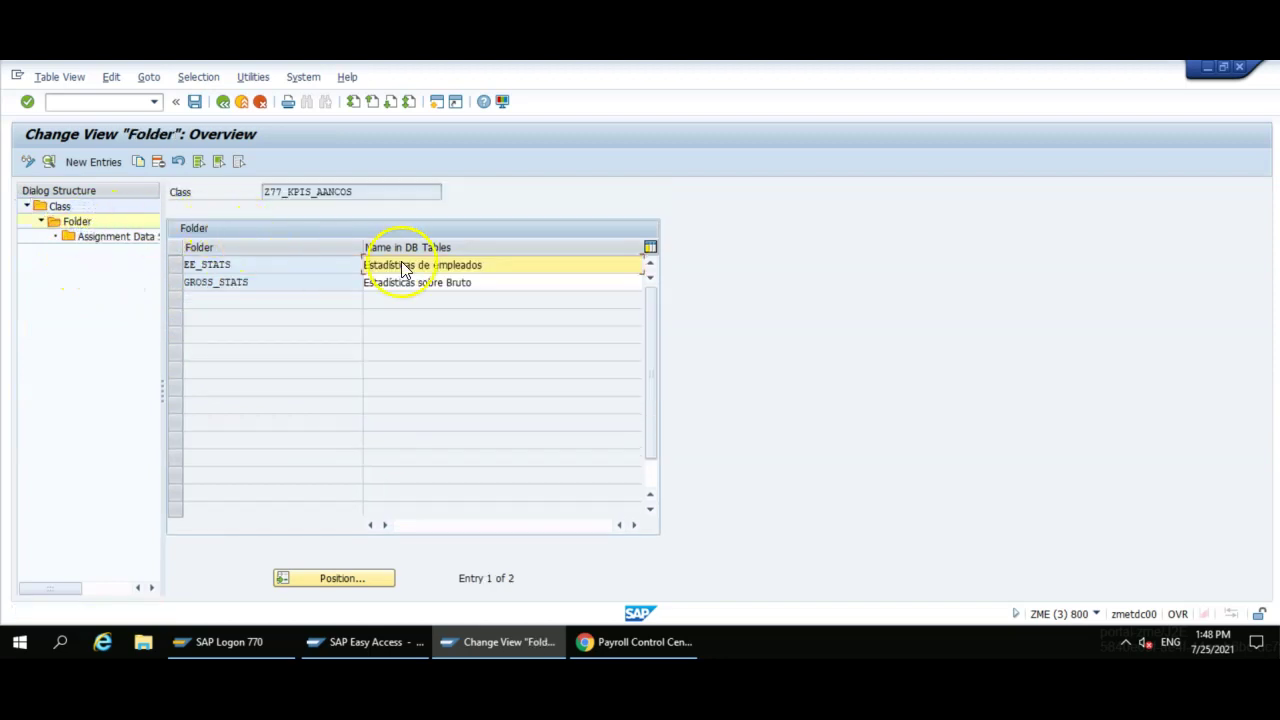
left_click(283, 271)
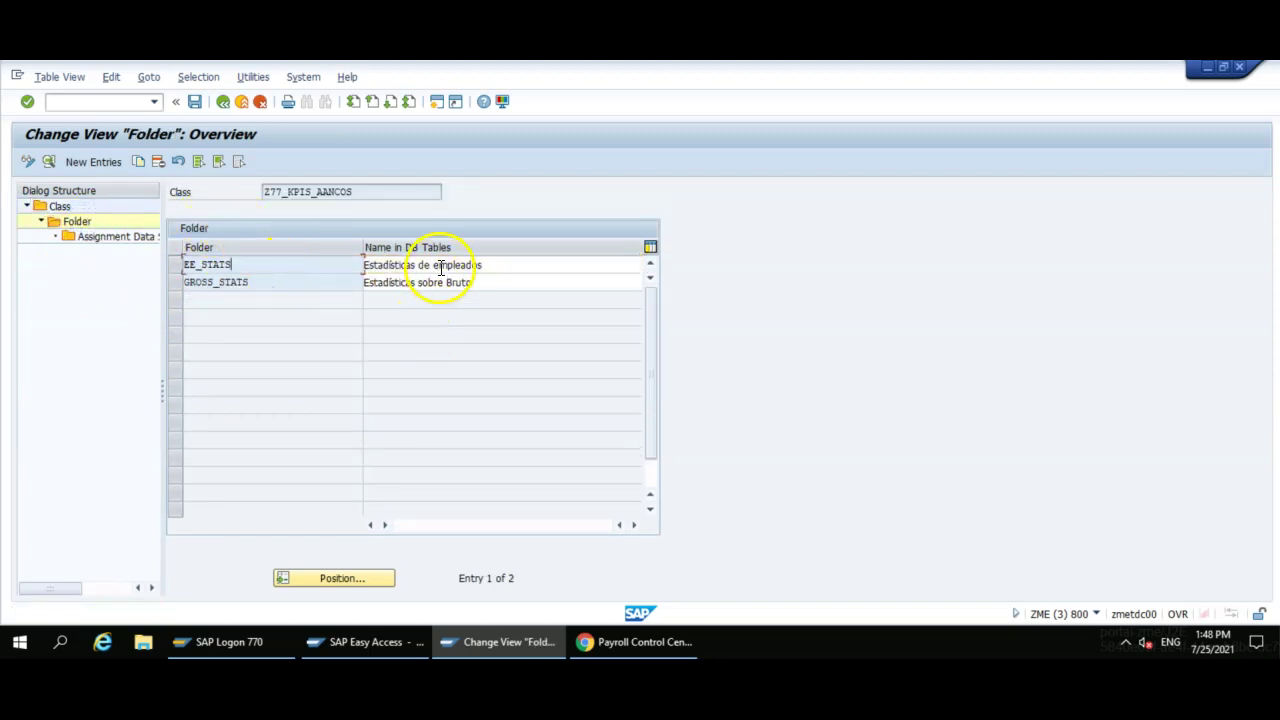
left_click(515, 272)
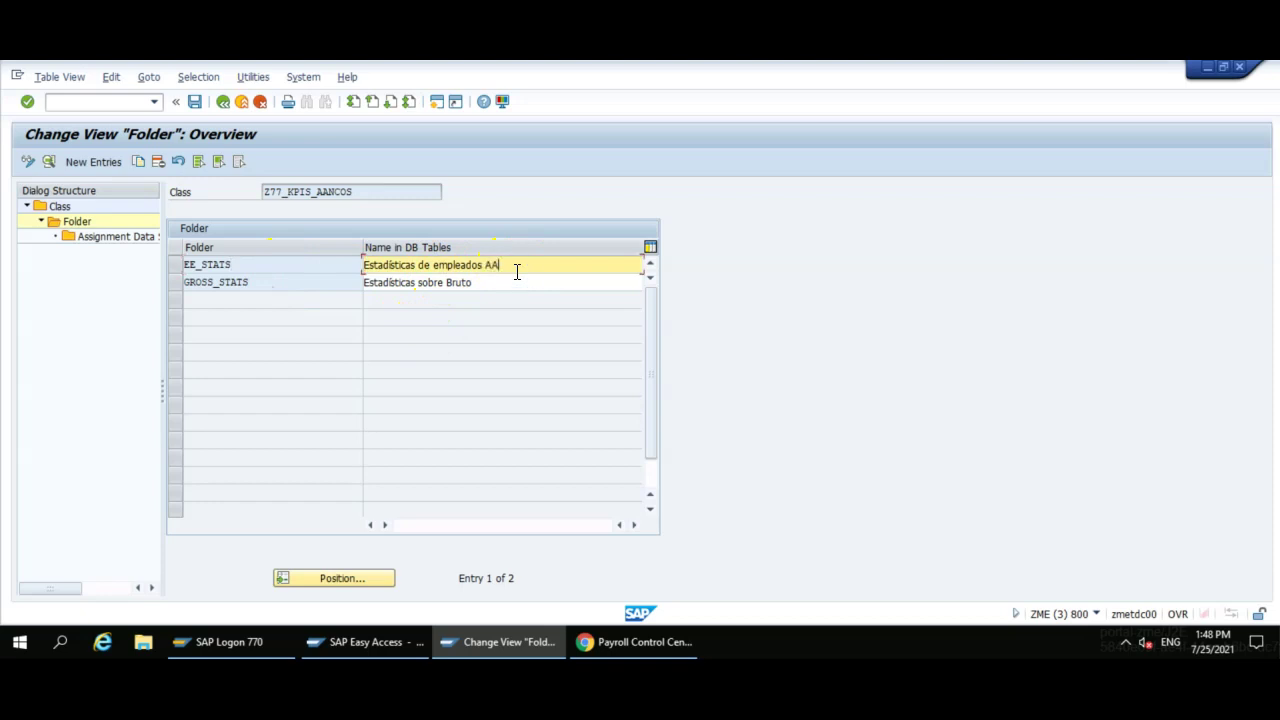
- Check the data source types assigned to EE_STATS, and save the copied class to the TRAINING customizing request
left_click(175, 266)
double_click(115, 236)
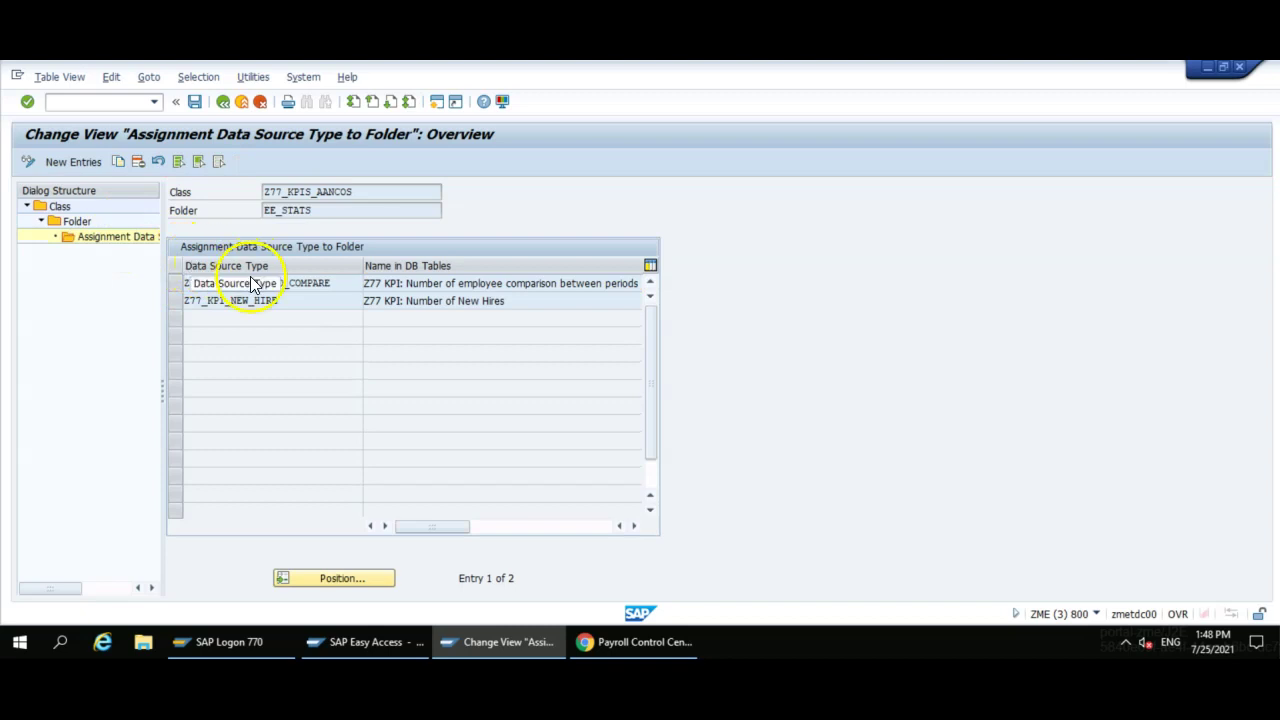
double_click(72, 222)
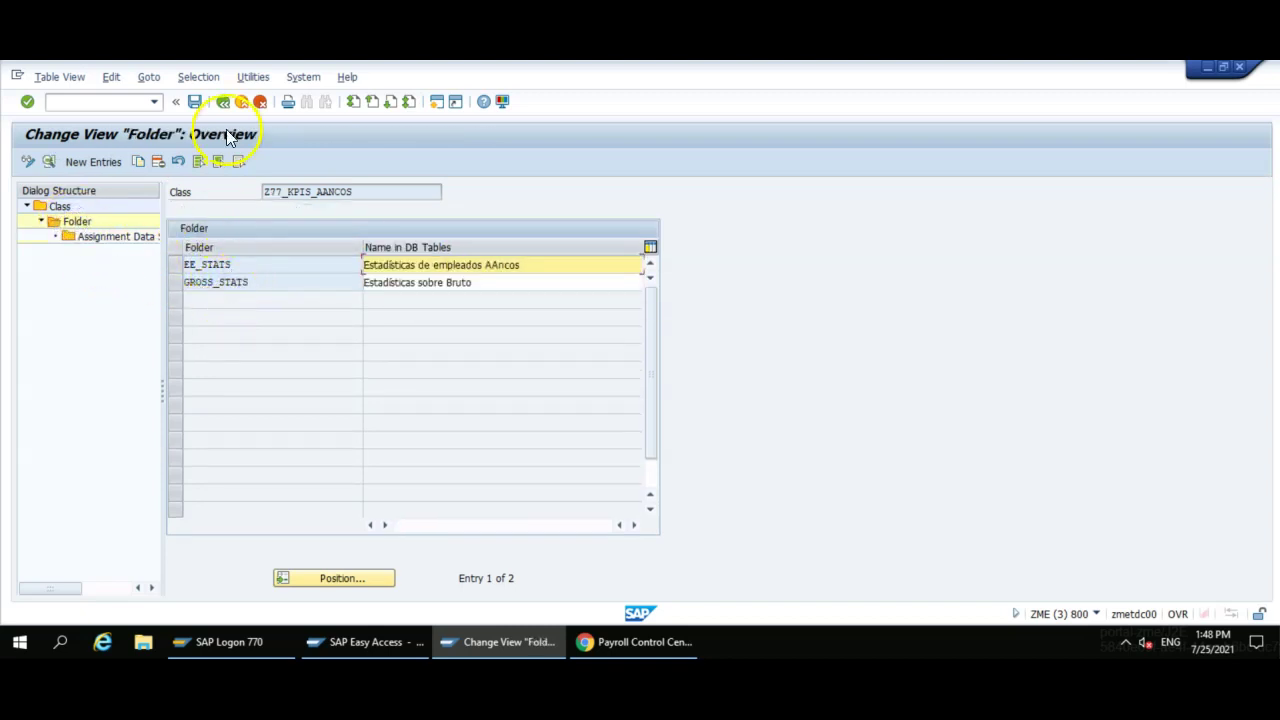
left_click(194, 102)
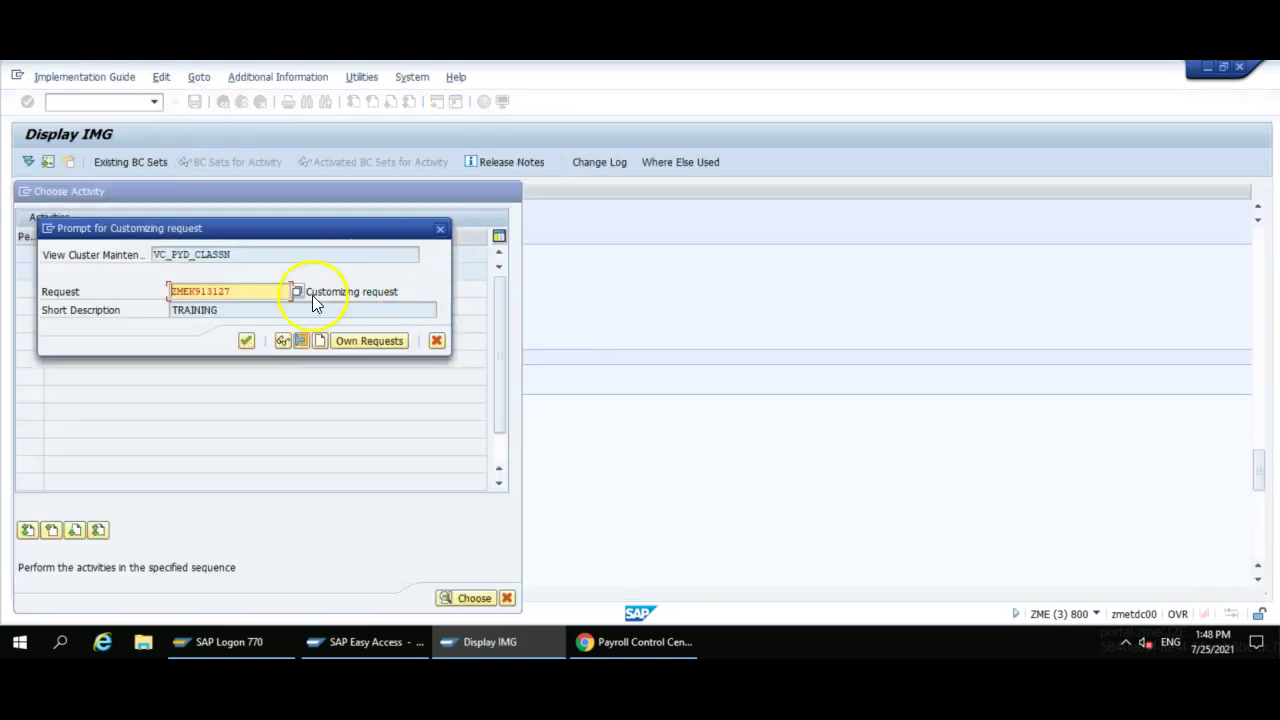
left_click(246, 342)
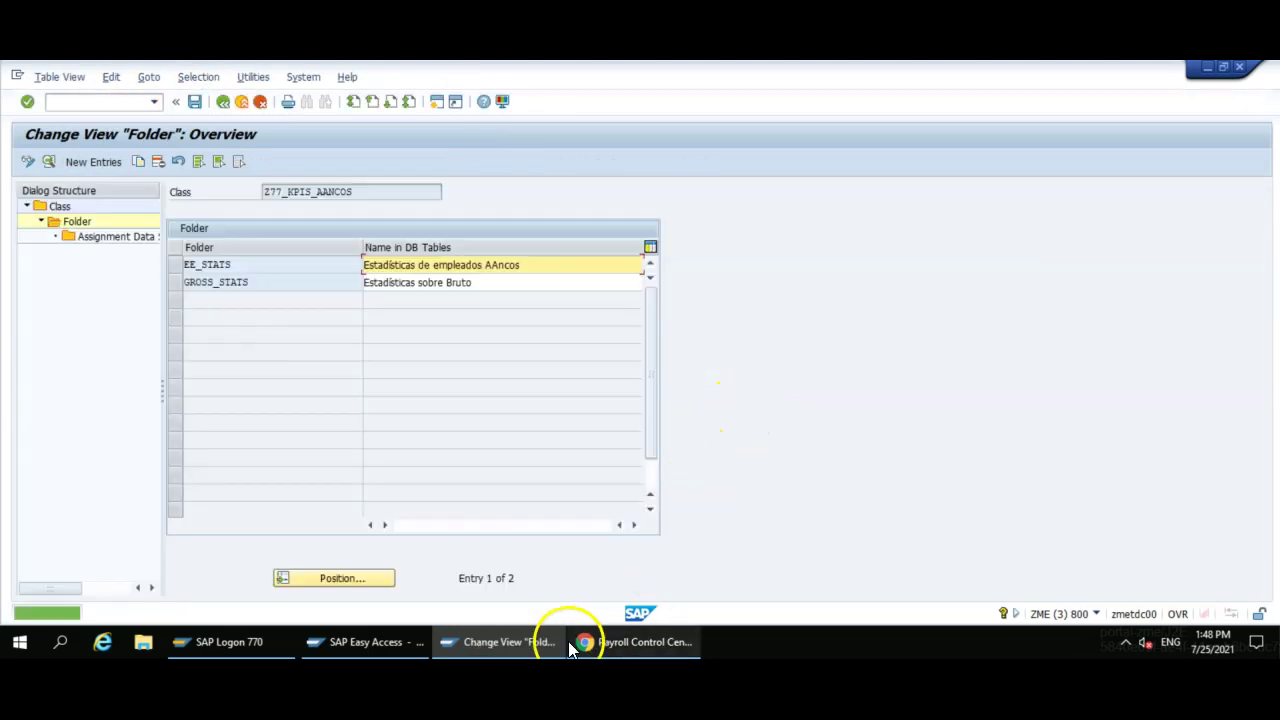
- Switch to Payroll Control Center in Chrome and set the new process's Analytics to 77 KPIs
left_click(643, 641)
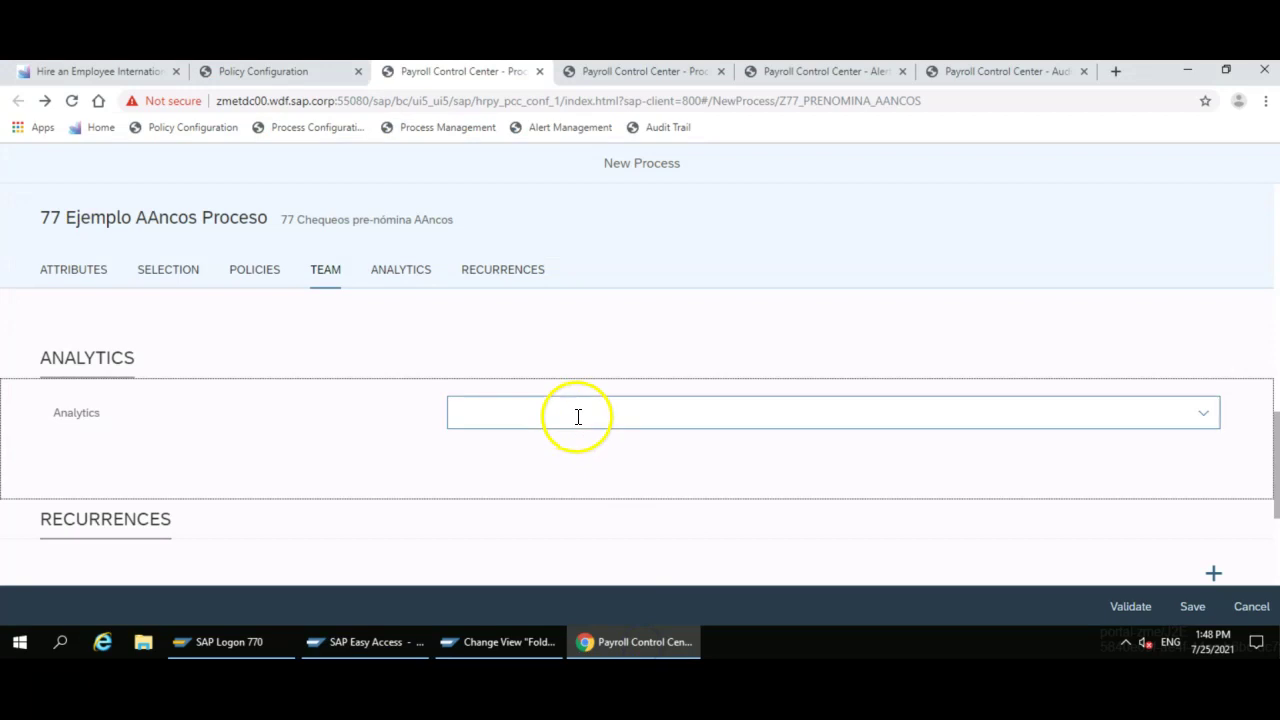
left_click(1203, 413)
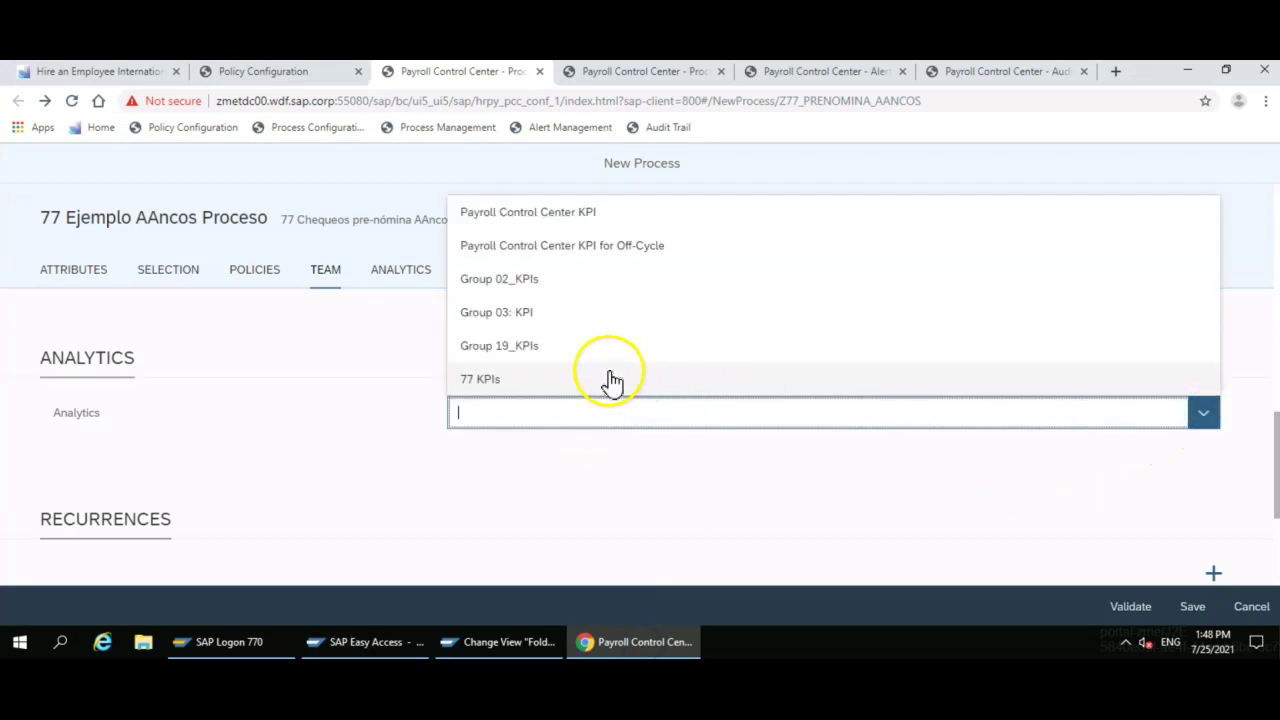
left_click(585, 378)
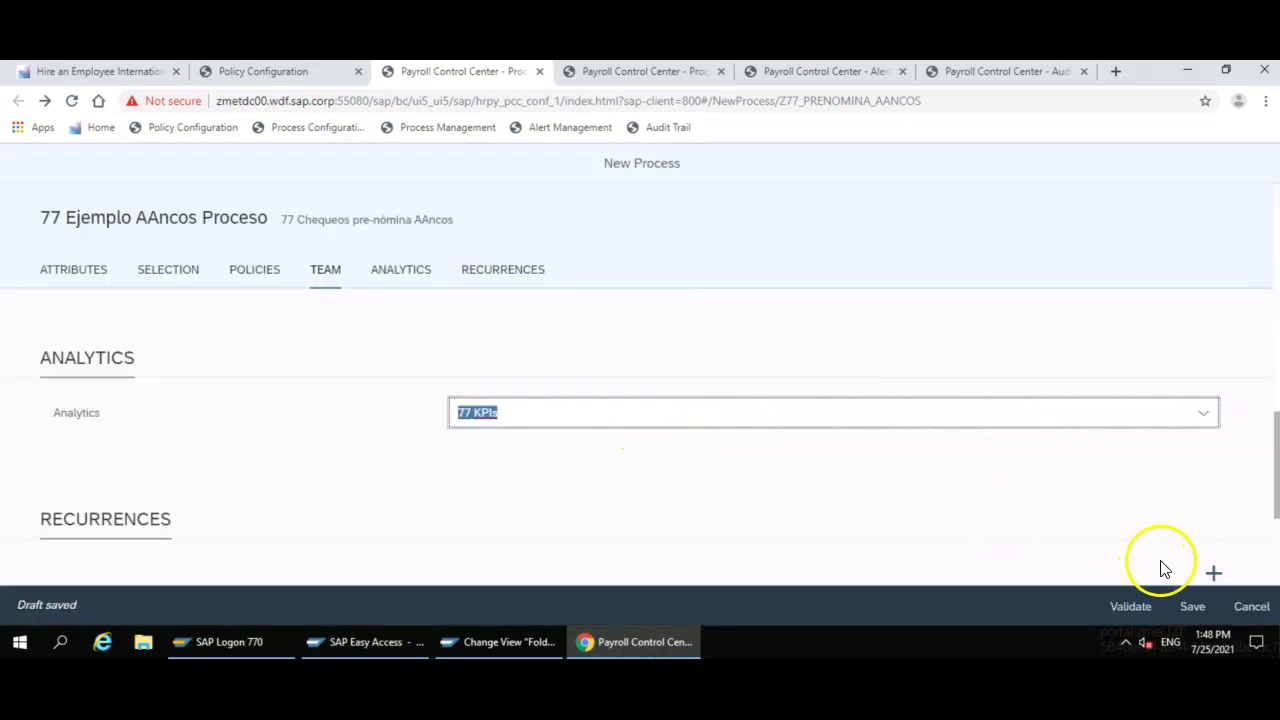
- Add the January 2021 payroll period to the new process's recurrences
scroll(1194, 534, "down", 2)
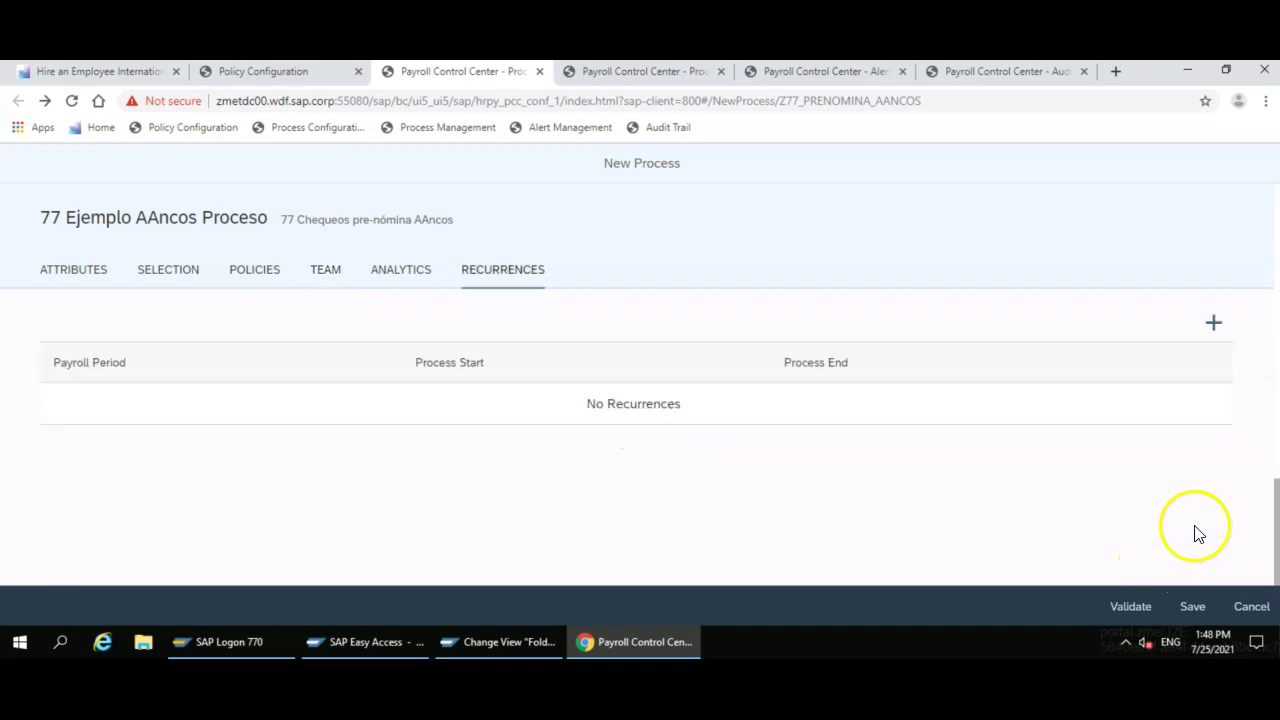
scroll(1195, 480, "up", 2)
left_click(1213, 571)
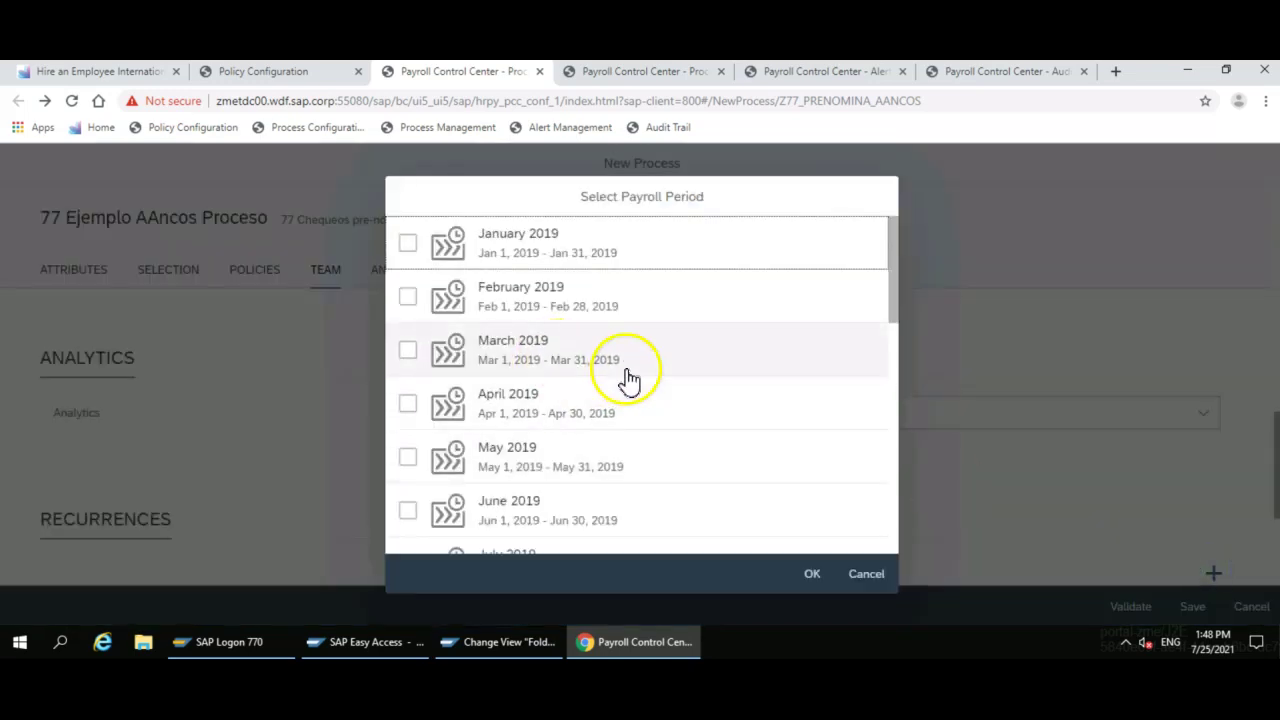
scroll(629, 380, "down", 10)
scroll(540, 349, "up", 5)
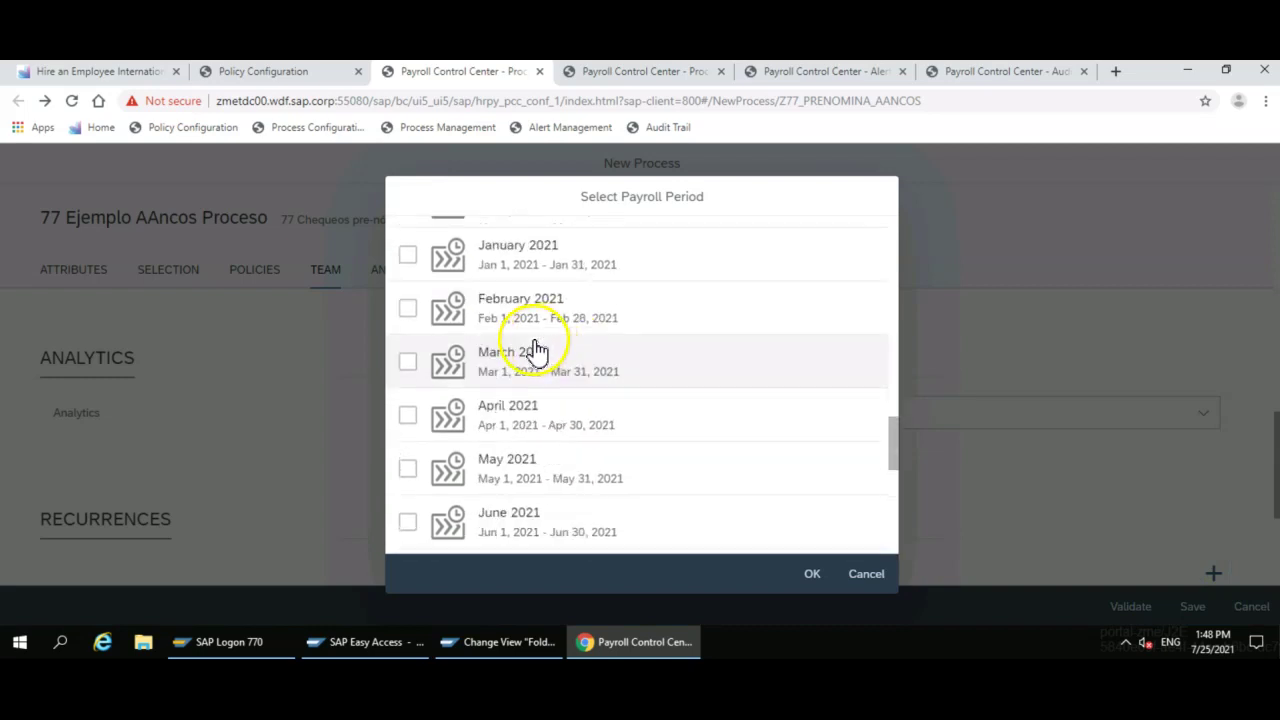
left_click(411, 256)
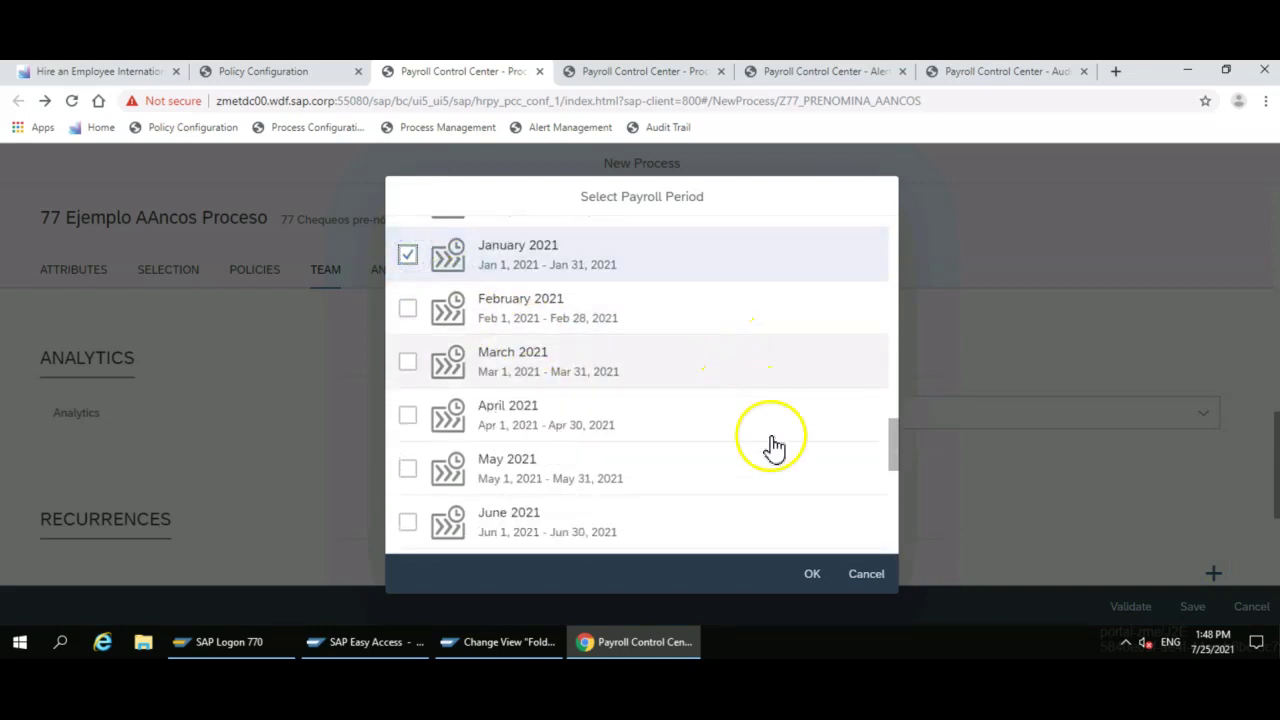
left_click(812, 573)
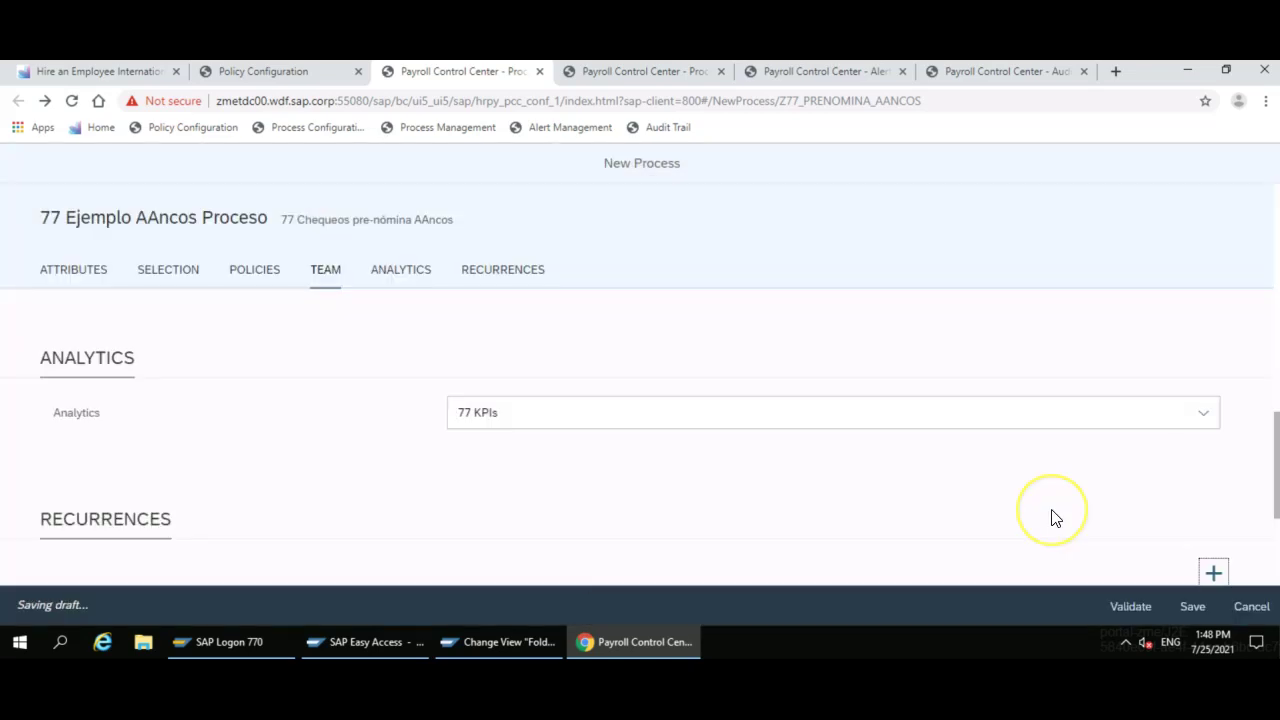
- Validate the new process, check the available Analytics options and save the process
left_click(1136, 607)
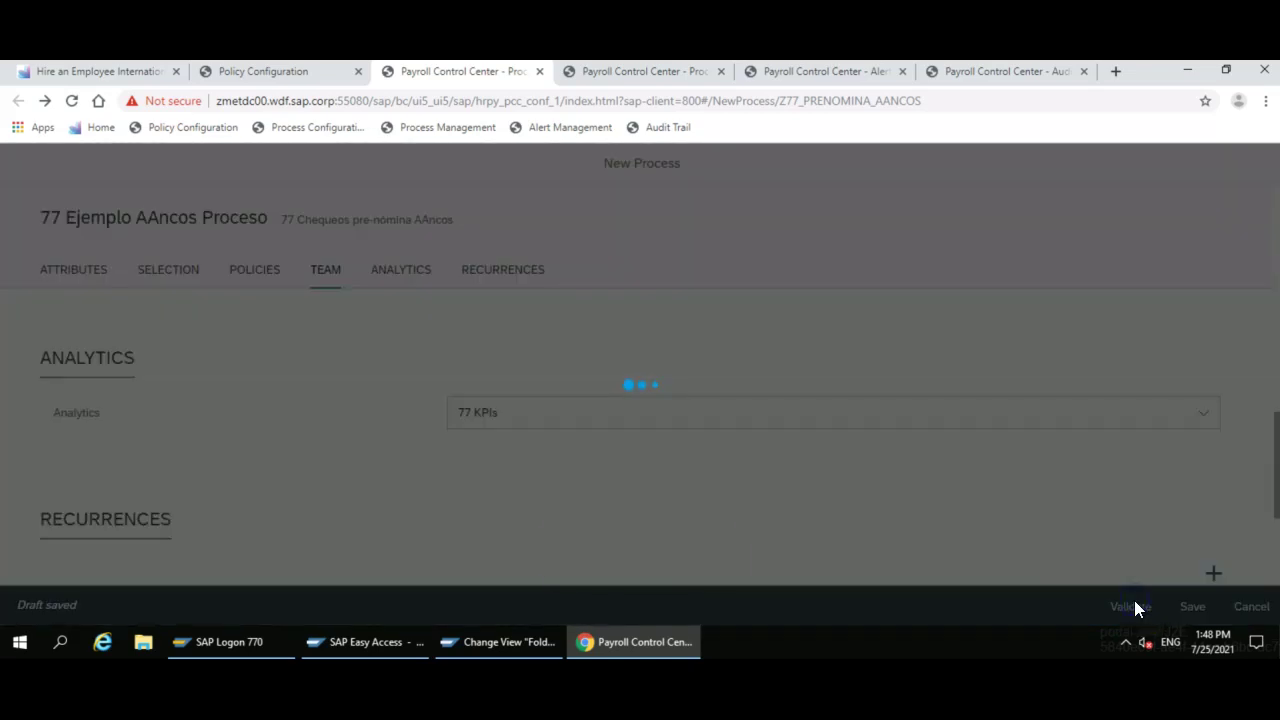
left_click(1203, 413)
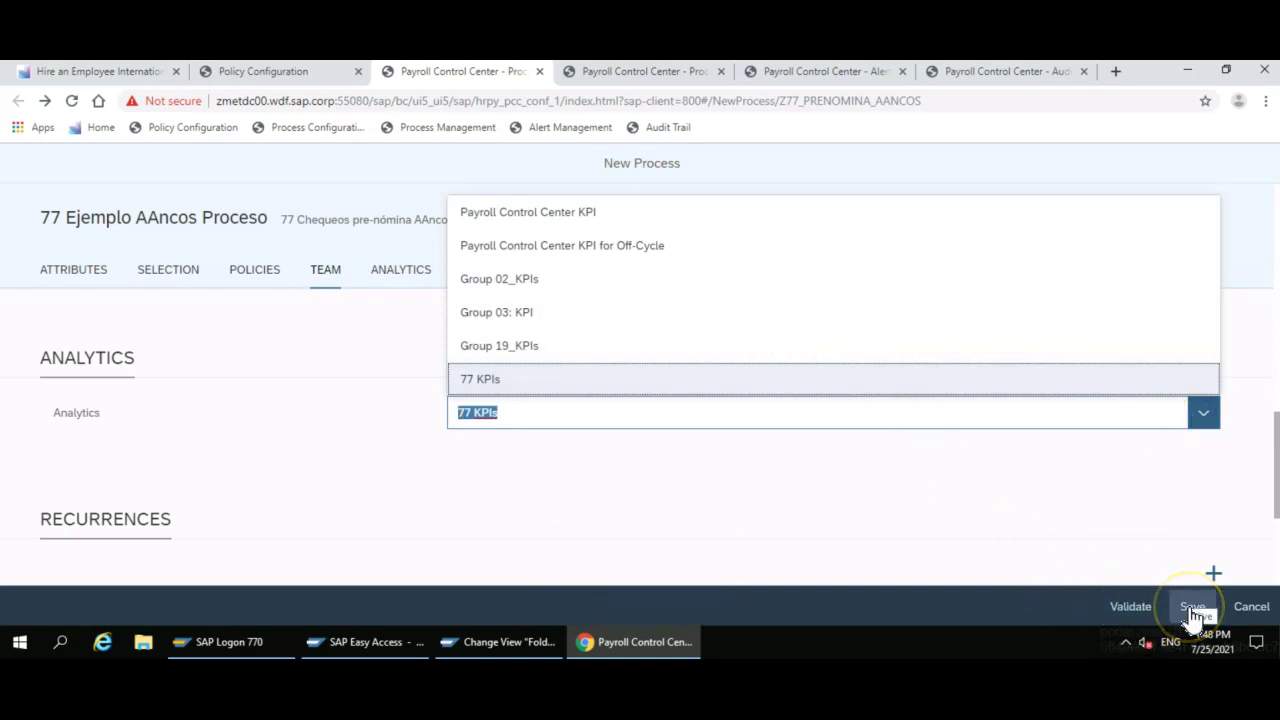
left_click(1191, 607)
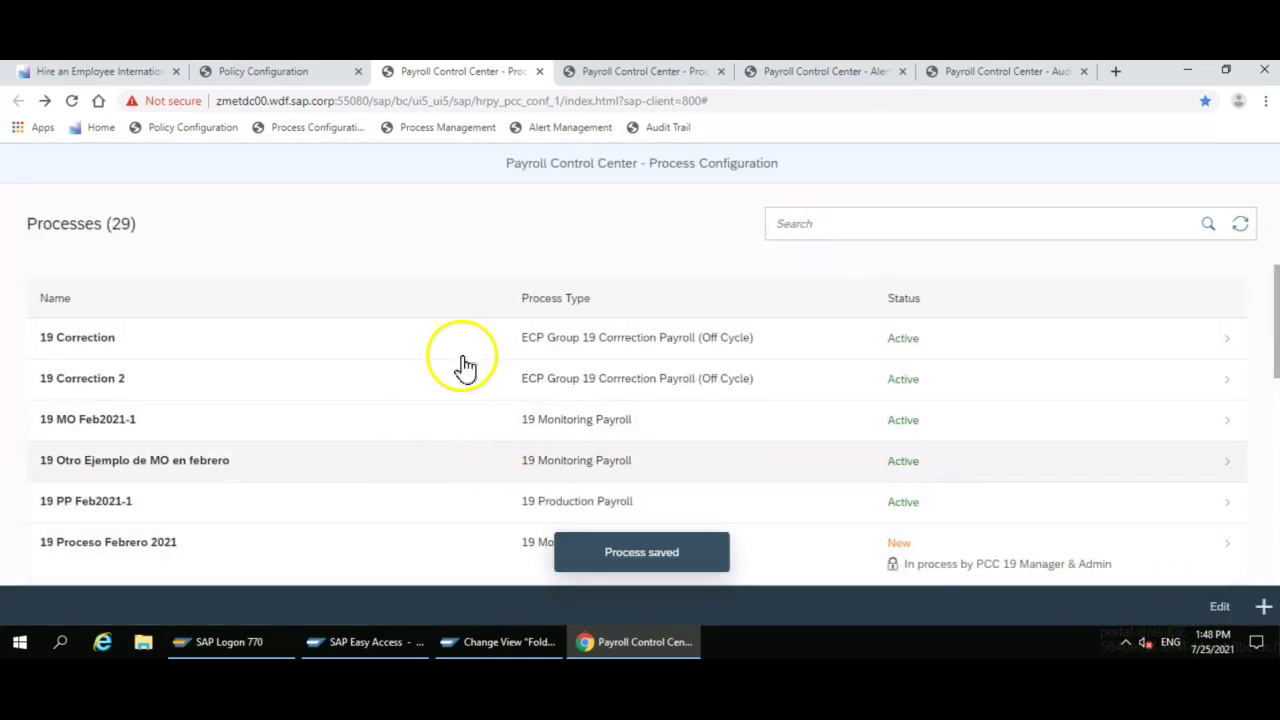
- Search the process list for 77 and open the newly saved pre-payroll example process for editing
left_click(827, 223)
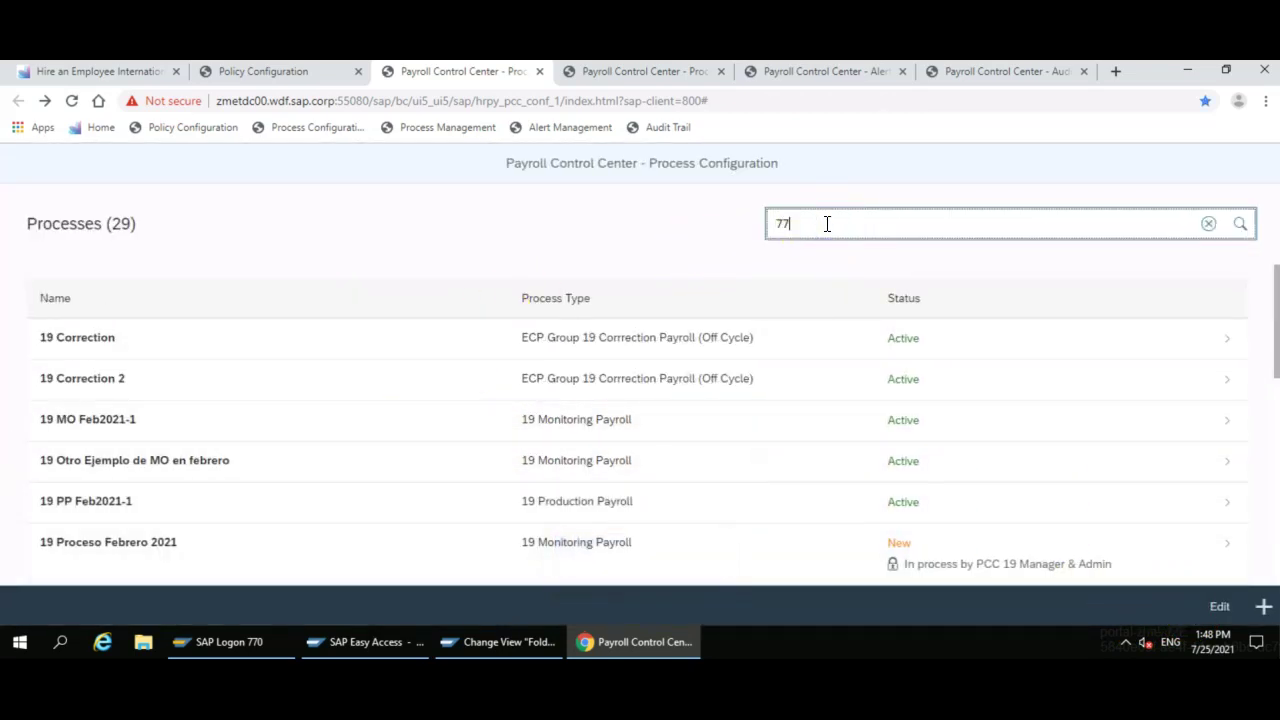
key("Return")
left_click(249, 460)
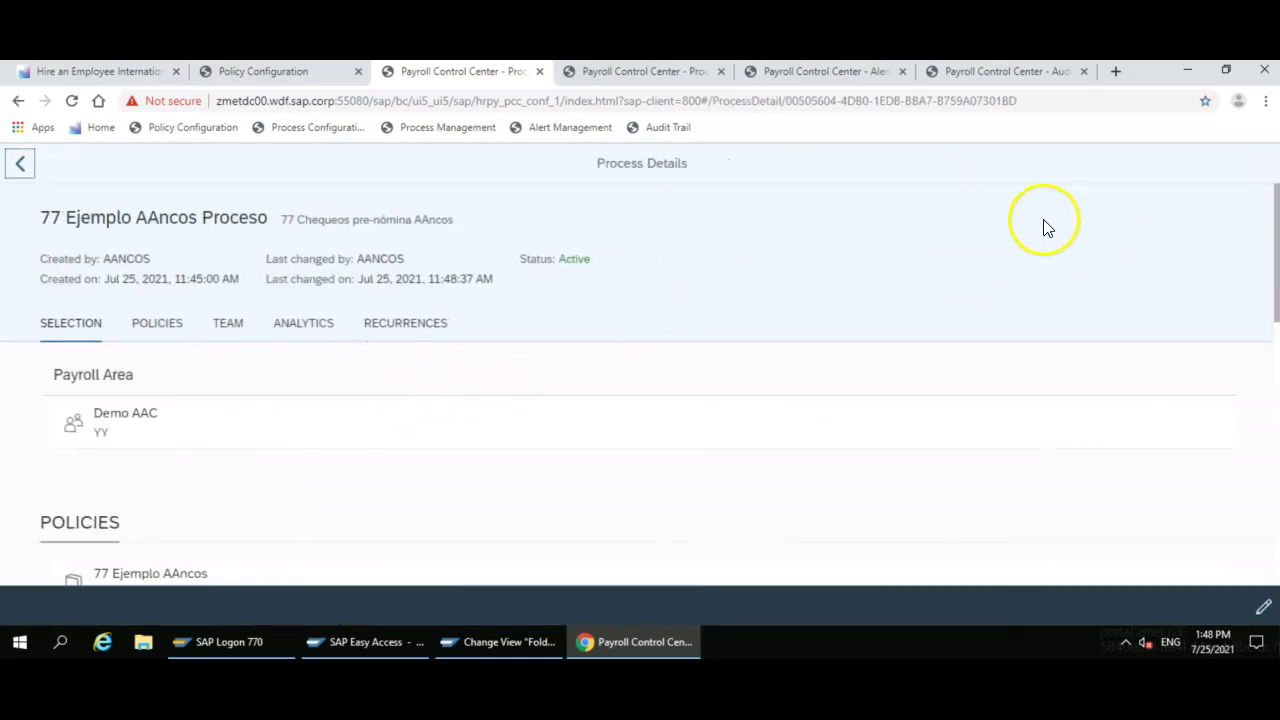
left_click(1260, 606)
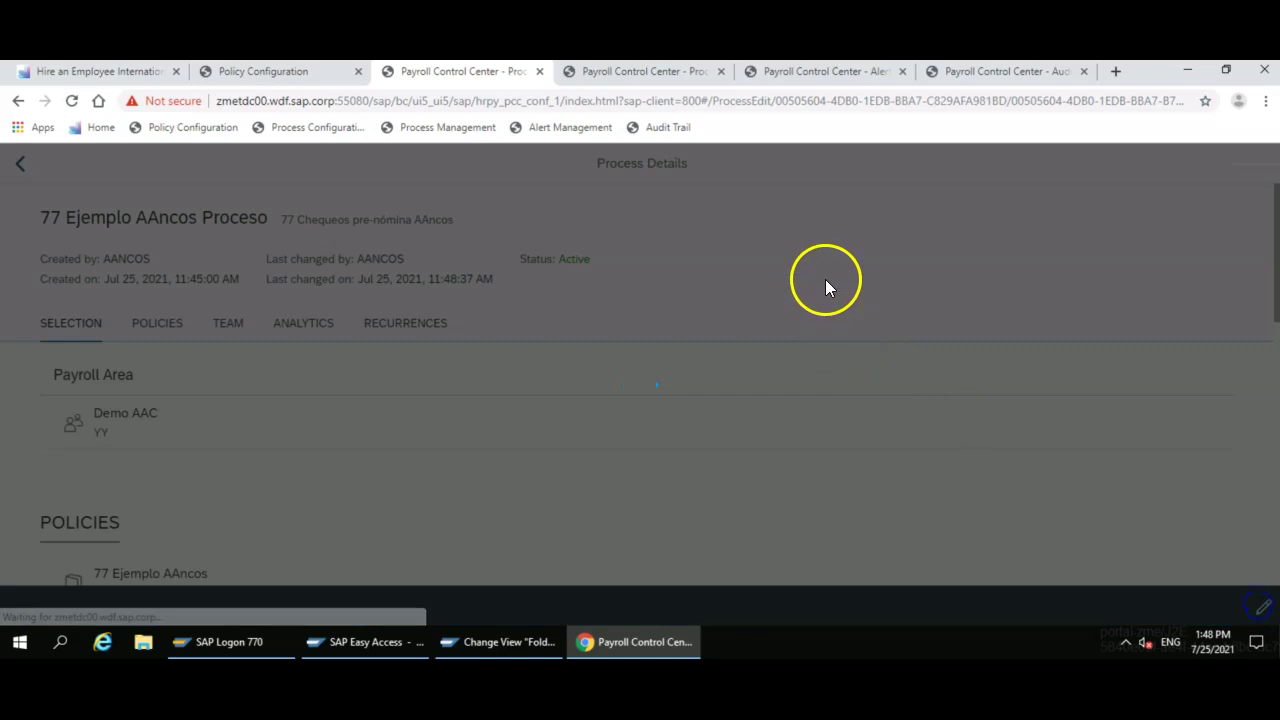
- Change the process's Analytics to the copied 77 KPIs class bearing the creator's name, and validate and save the process
scroll(850, 295, "down", 5)
scroll(862, 298, "down", 3)
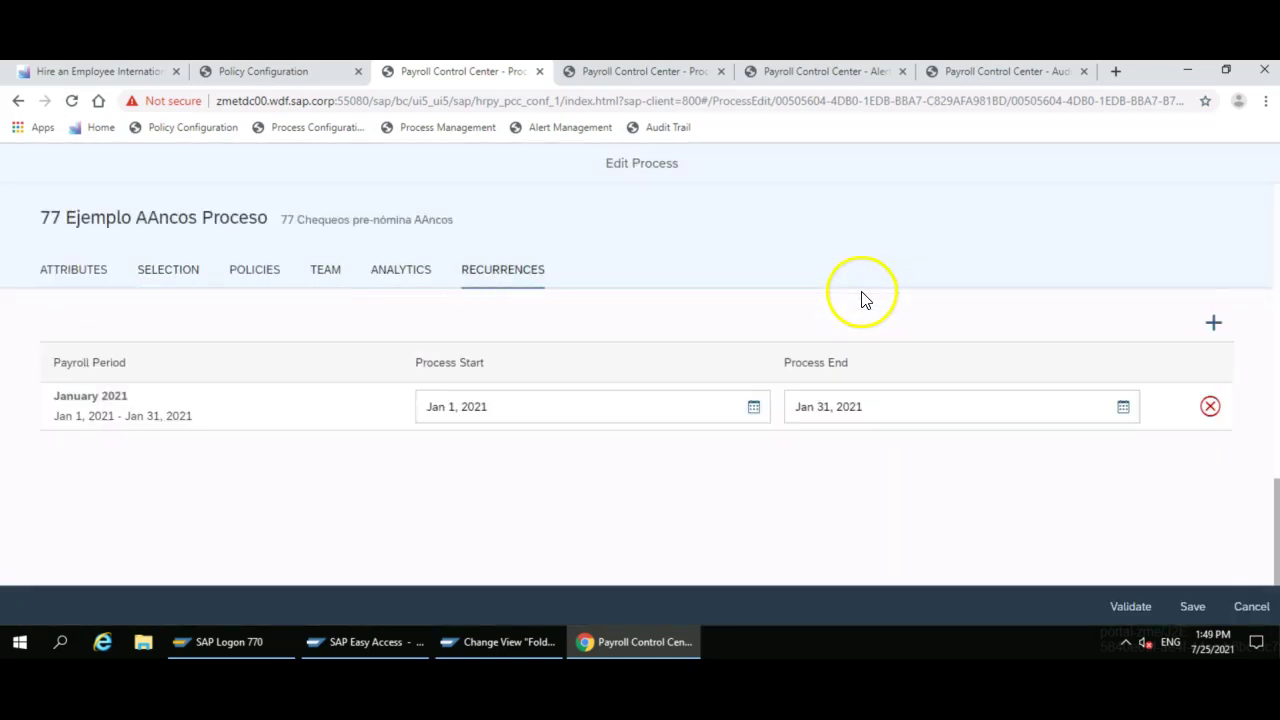
scroll(917, 328, "up", 2)
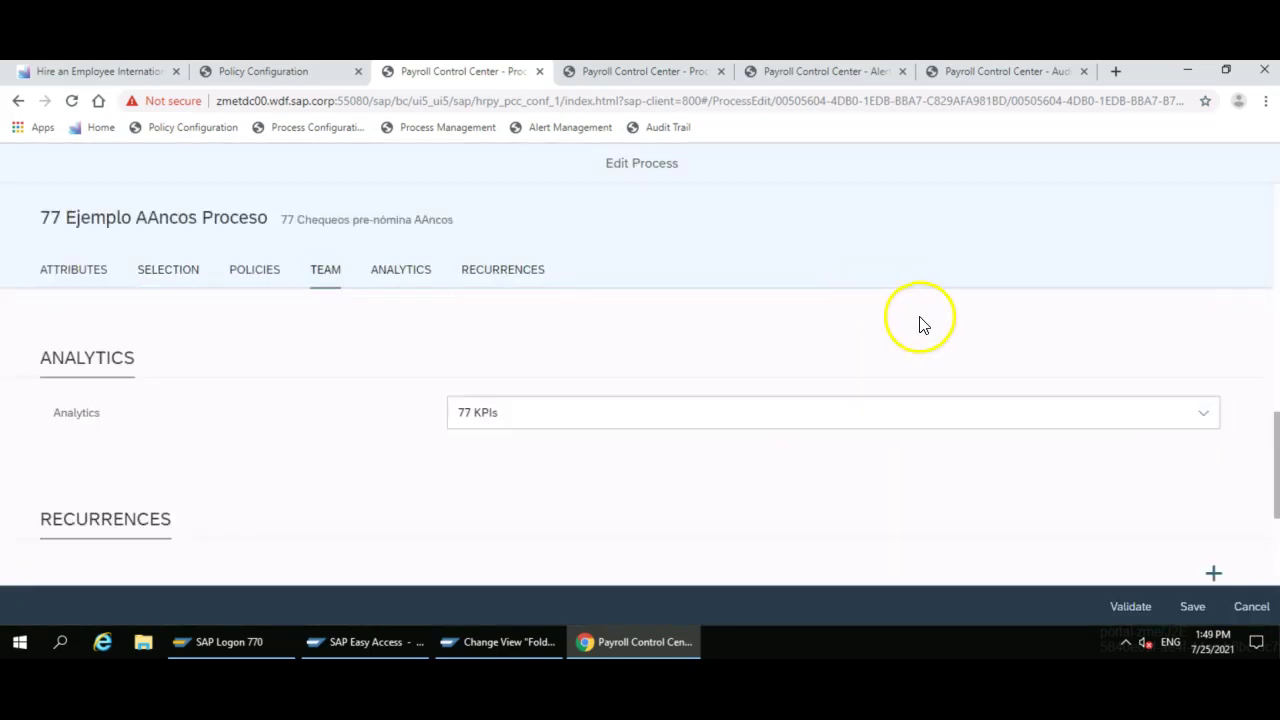
left_click(1203, 412)
left_click(580, 382)
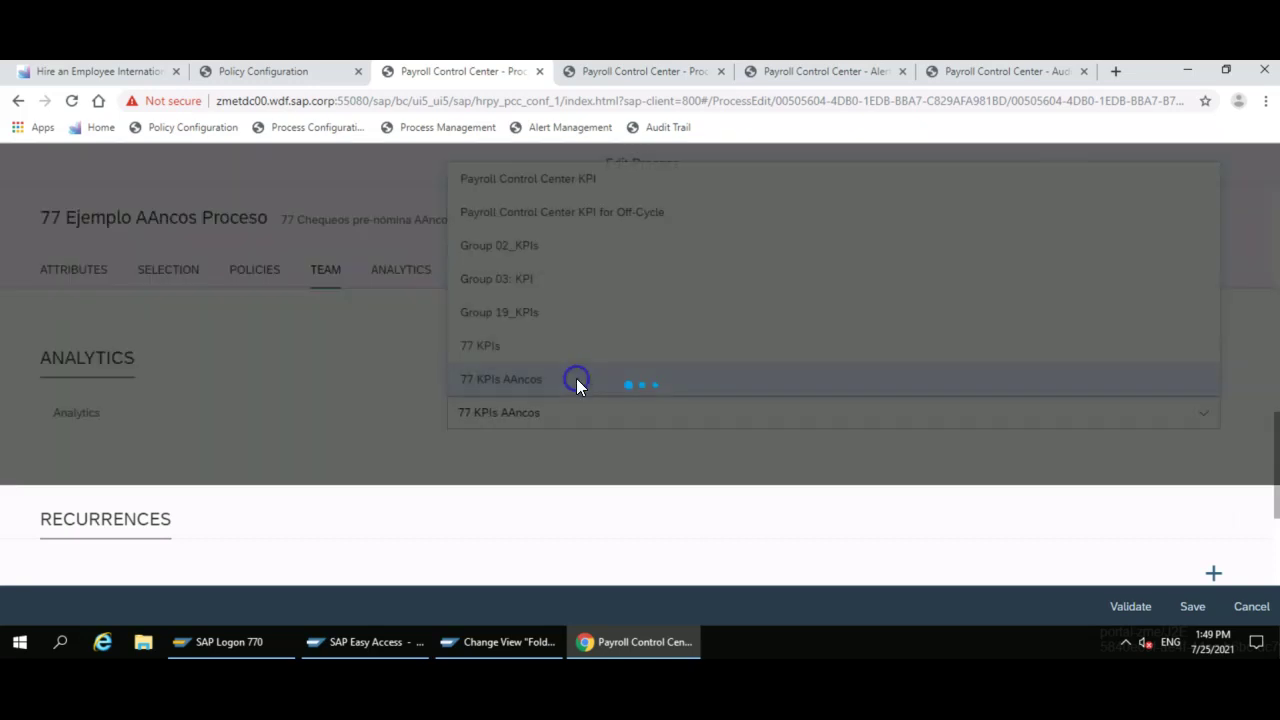
left_click(1127, 603)
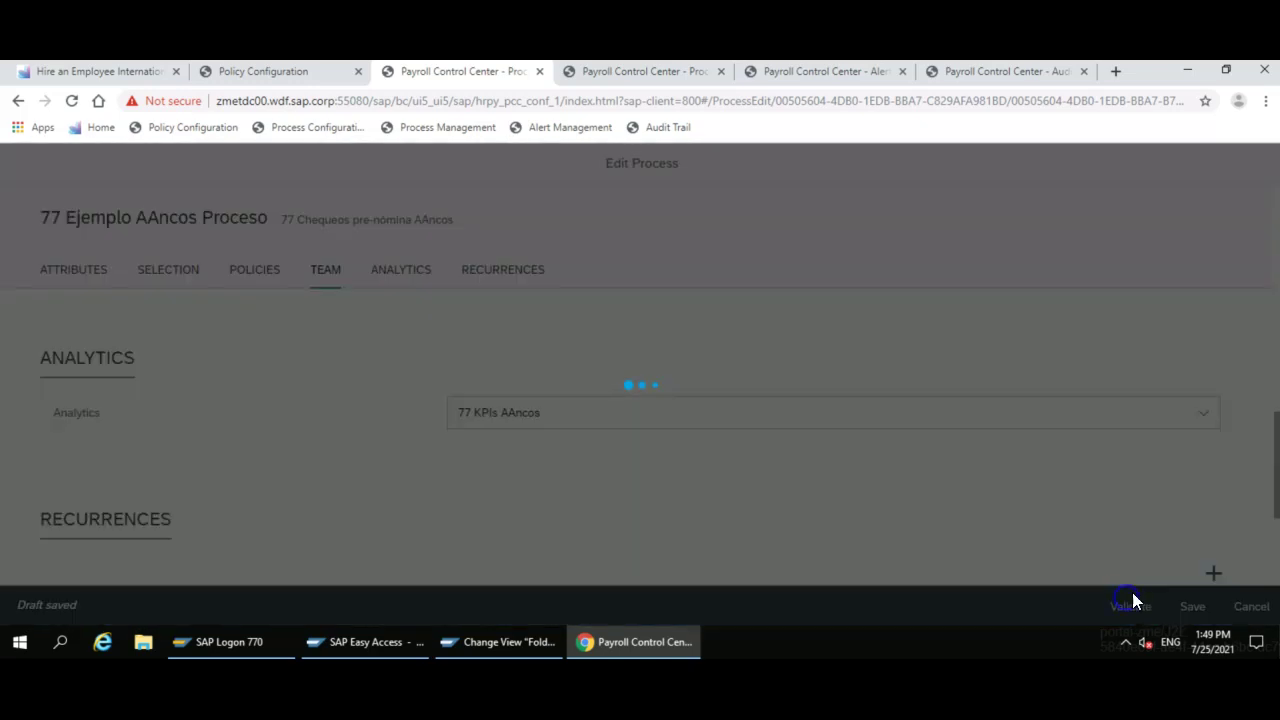
left_click(1190, 606)
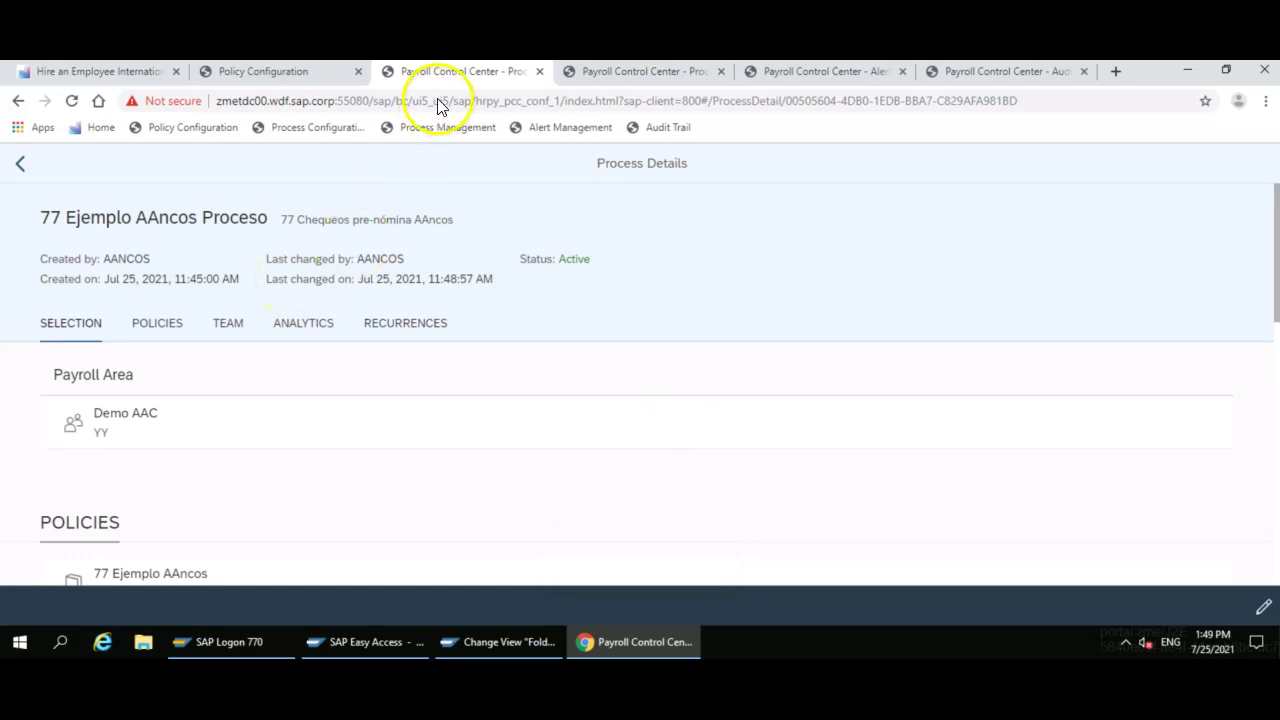
- Switch to Process Management, reload it and display the upcoming processes
left_click(587, 73)
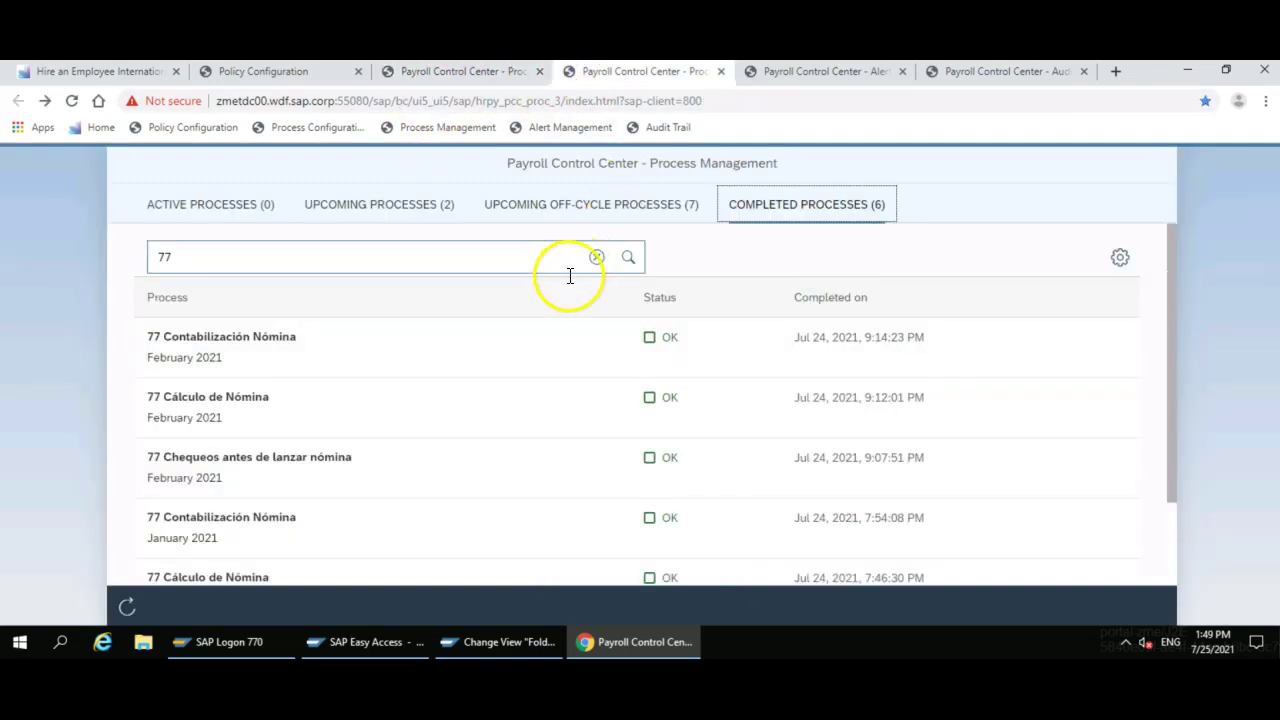
left_click(71, 100)
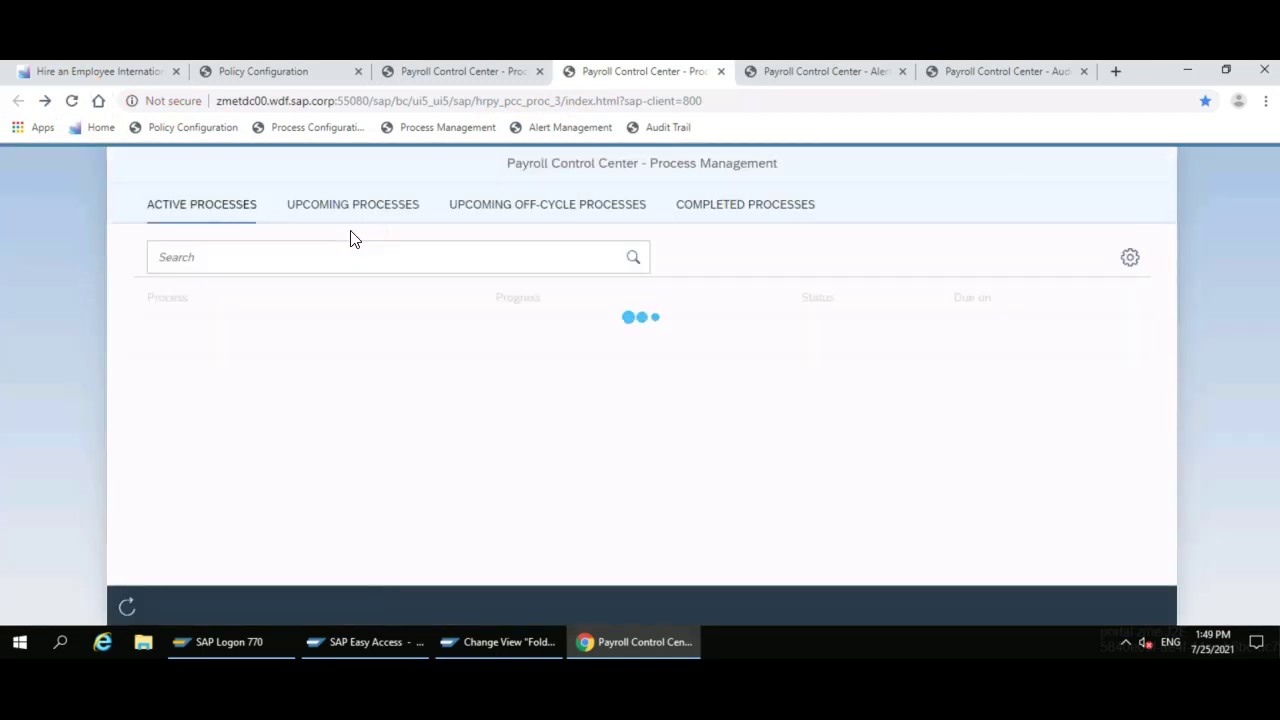
left_click(382, 213)
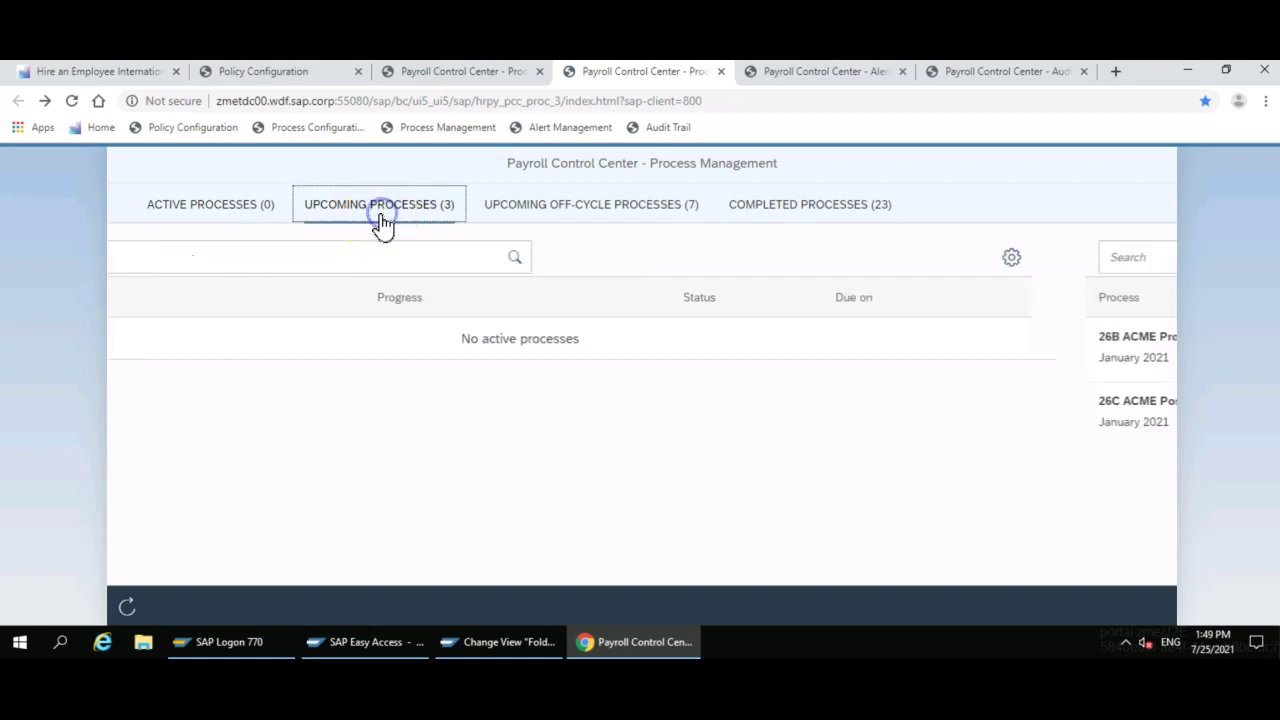
- Review the Create Test Payroll Data, Initiate Policies and Monitoring steps of the upcoming 77 example process, and return to the list
left_click(280, 472)
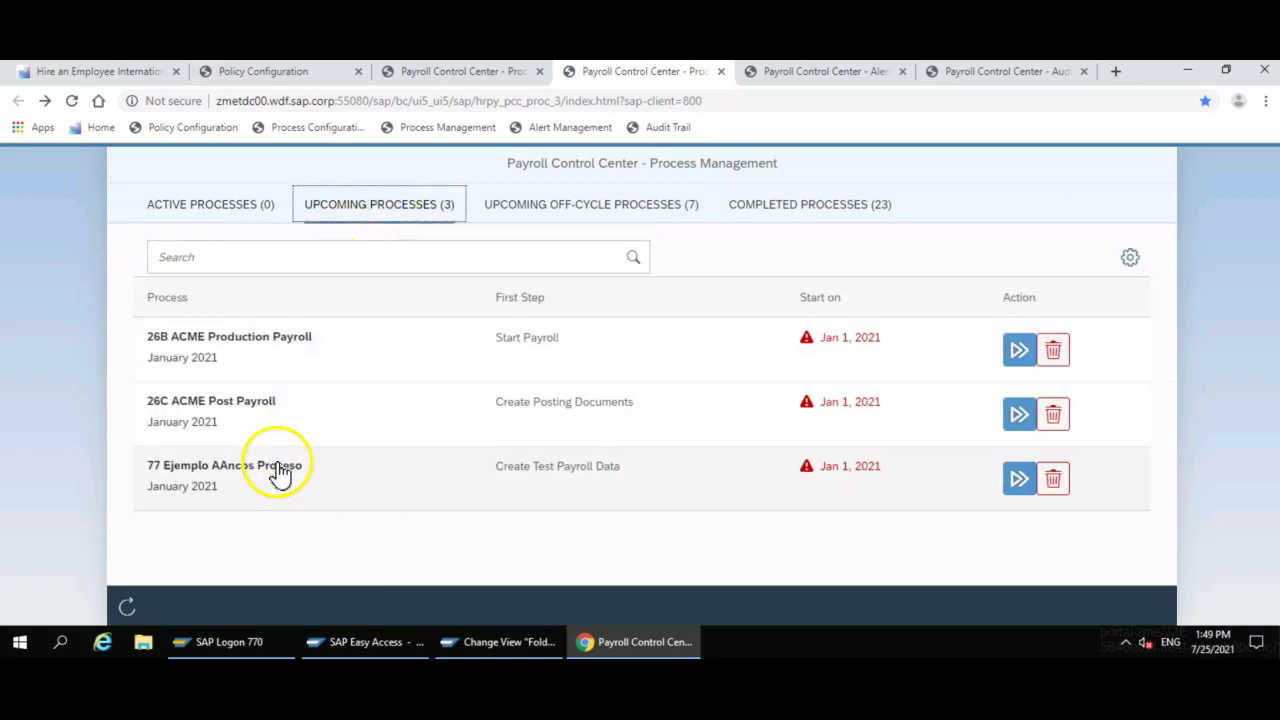
left_click(439, 466)
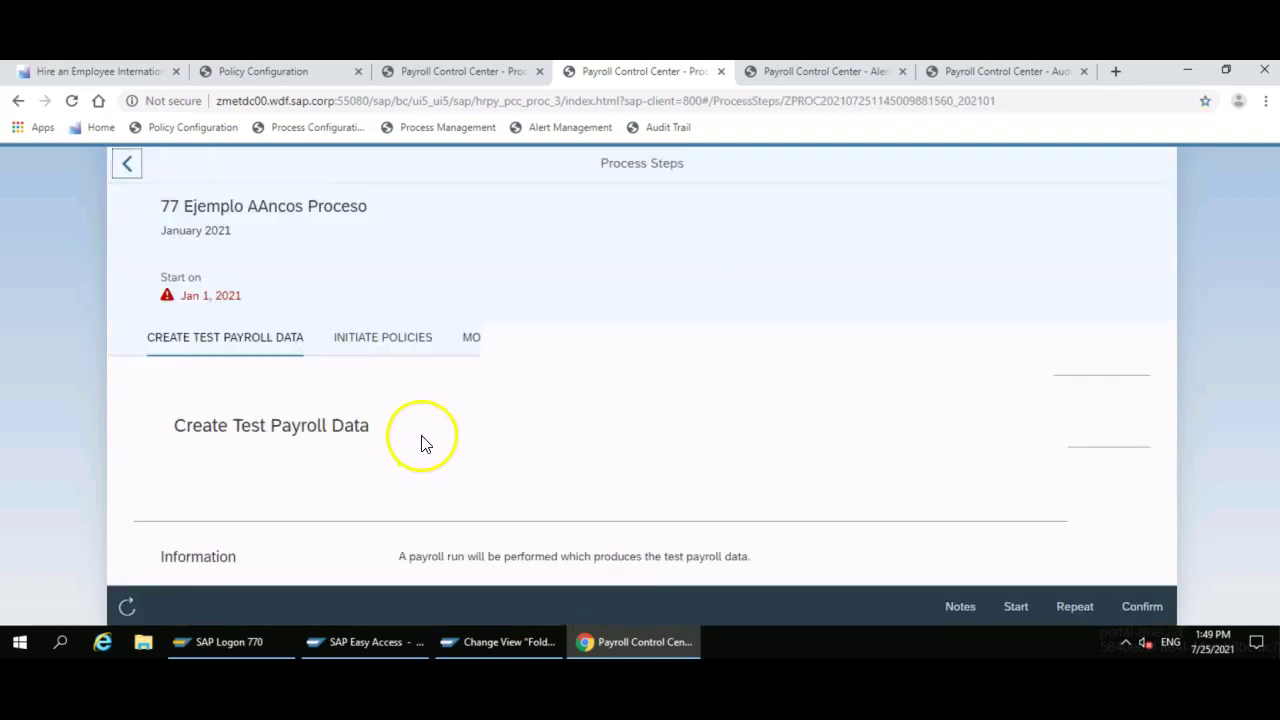
left_click(377, 350)
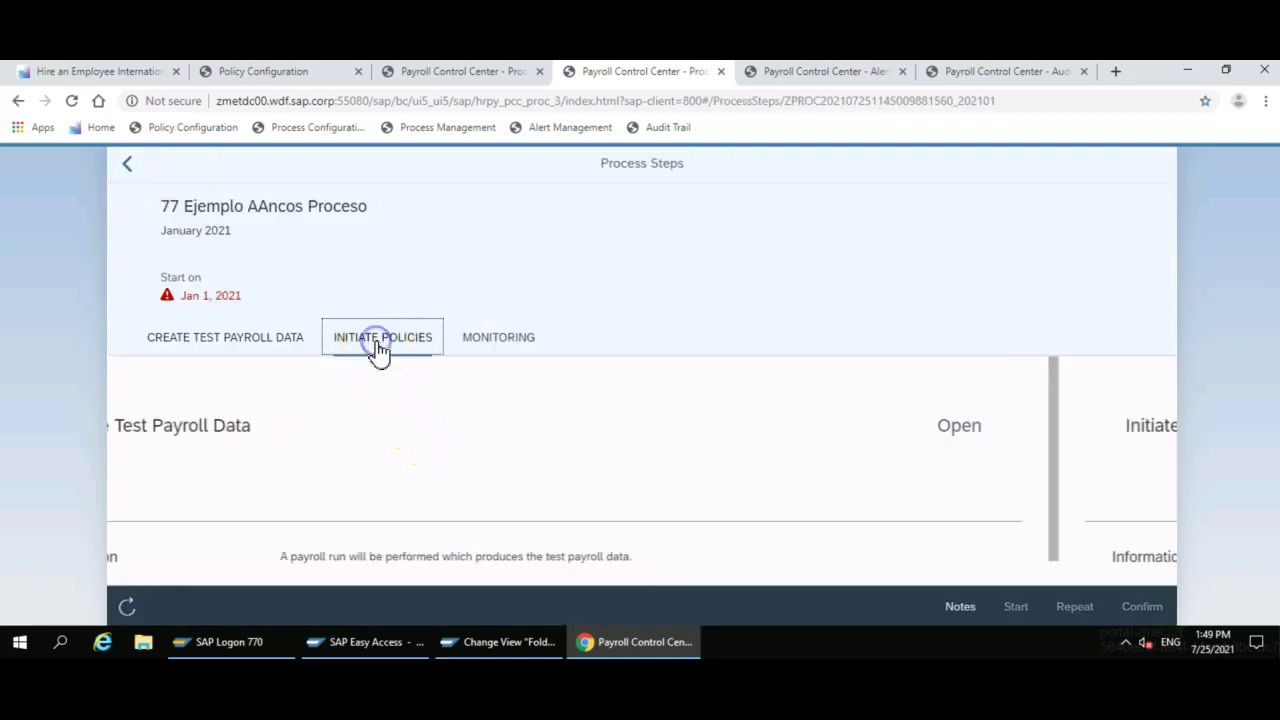
left_click(290, 345)
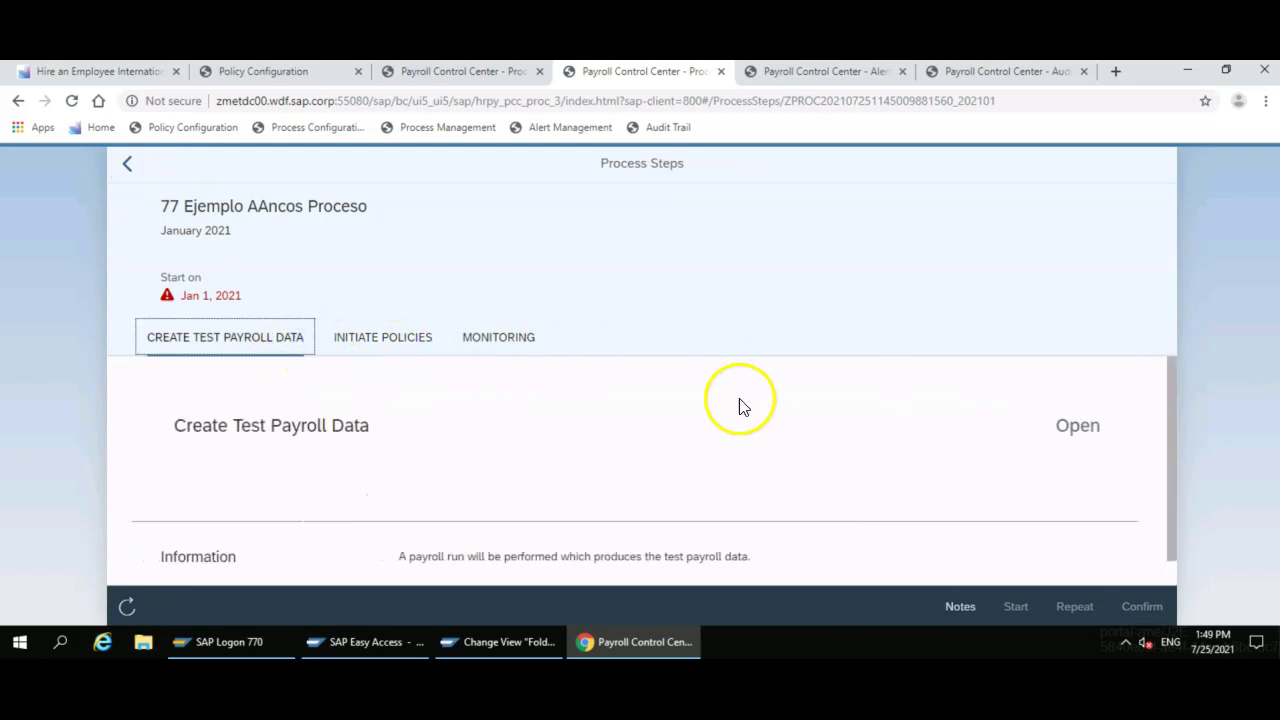
left_click(514, 346)
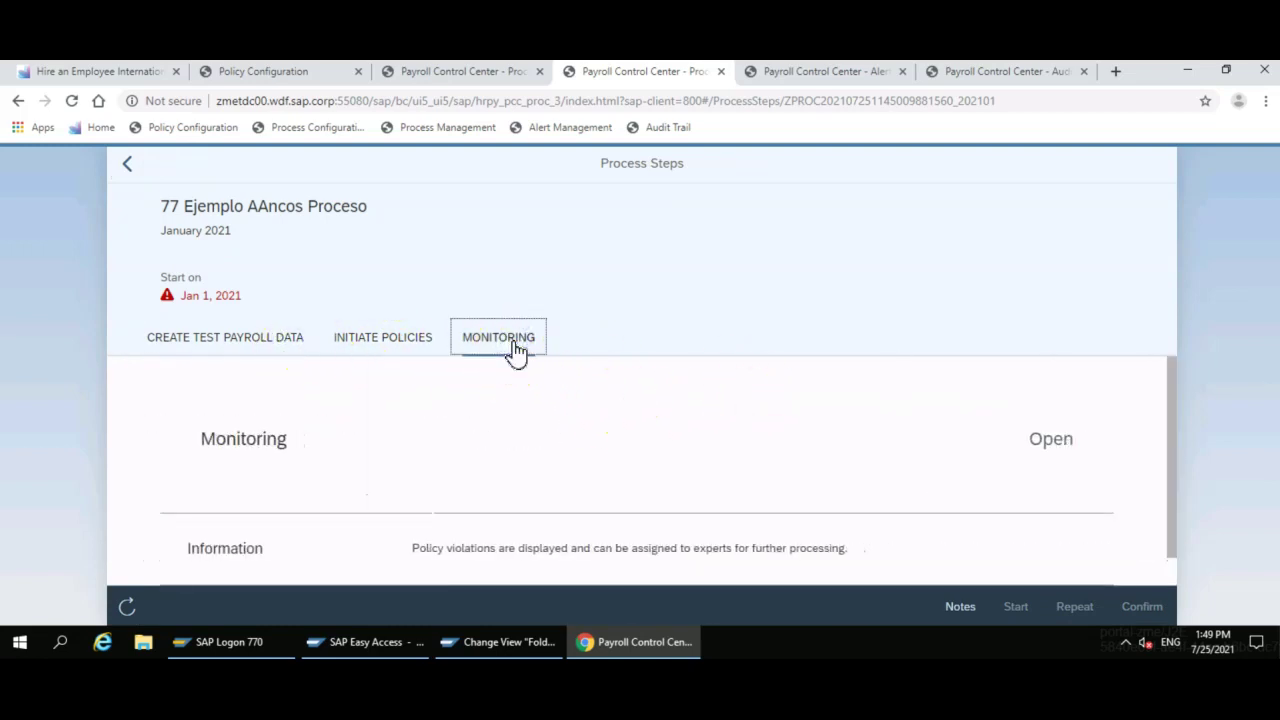
left_click(127, 168)
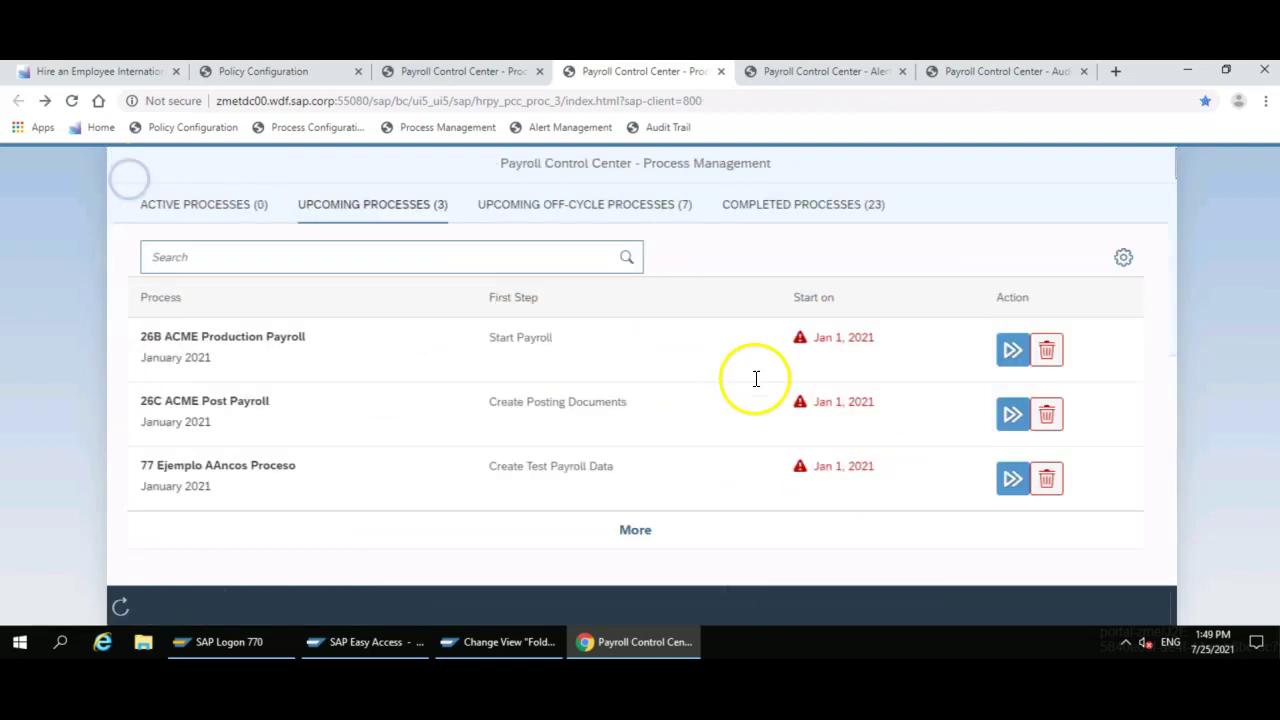
- Start the 77 example process for January 2021 and open it from the active processes
left_click(1022, 484)
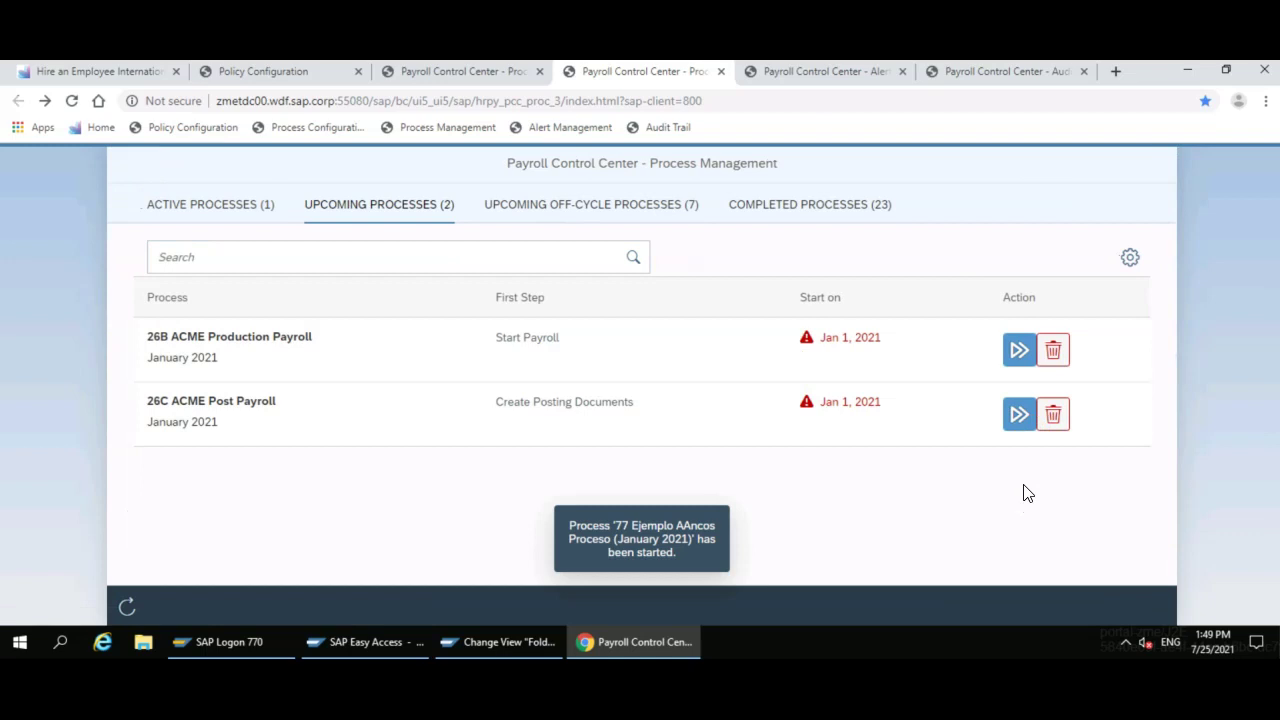
left_click(247, 206)
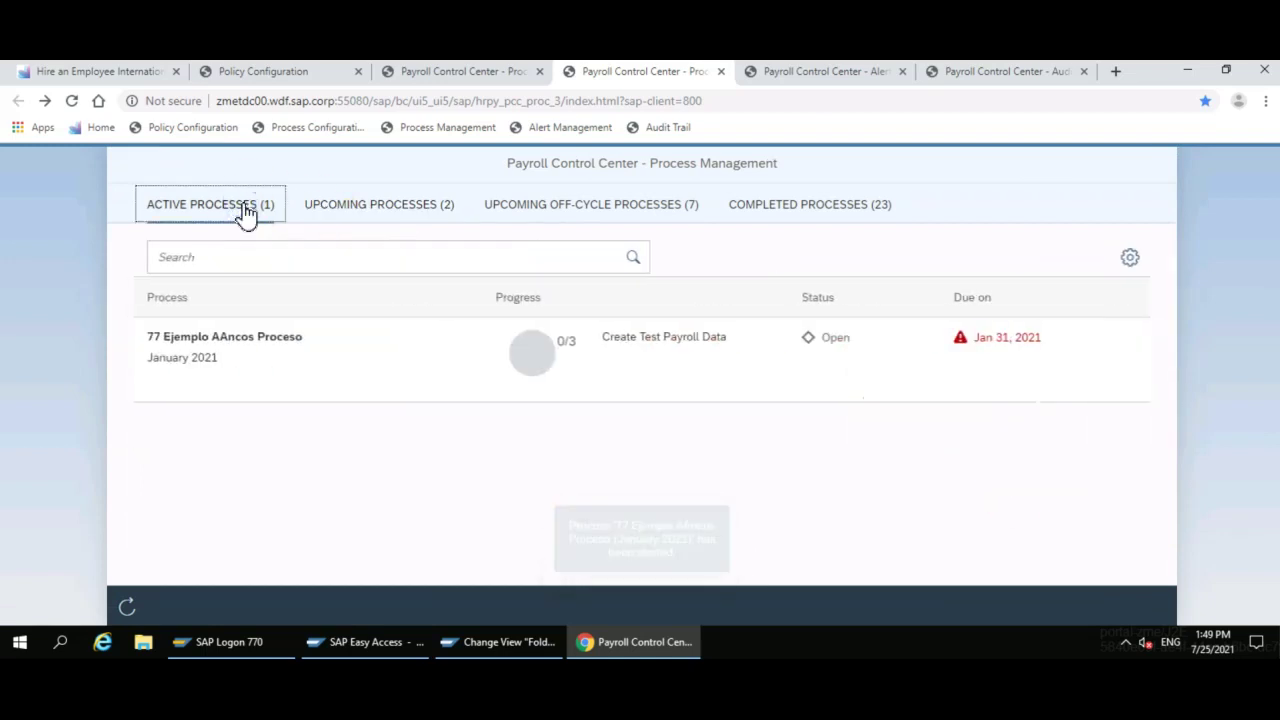
left_click(540, 362)
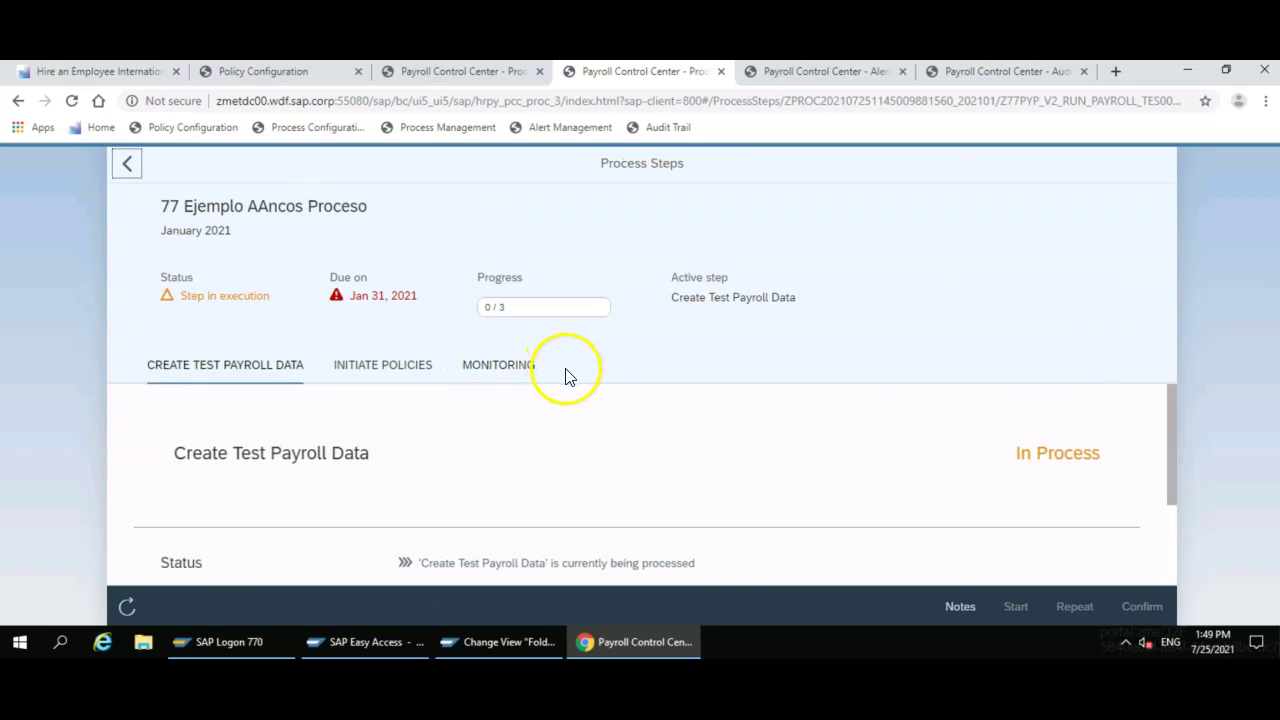
- Check the program details of the Create Test Payroll Data step and return to the process steps
scroll(365, 405, "down", 2)
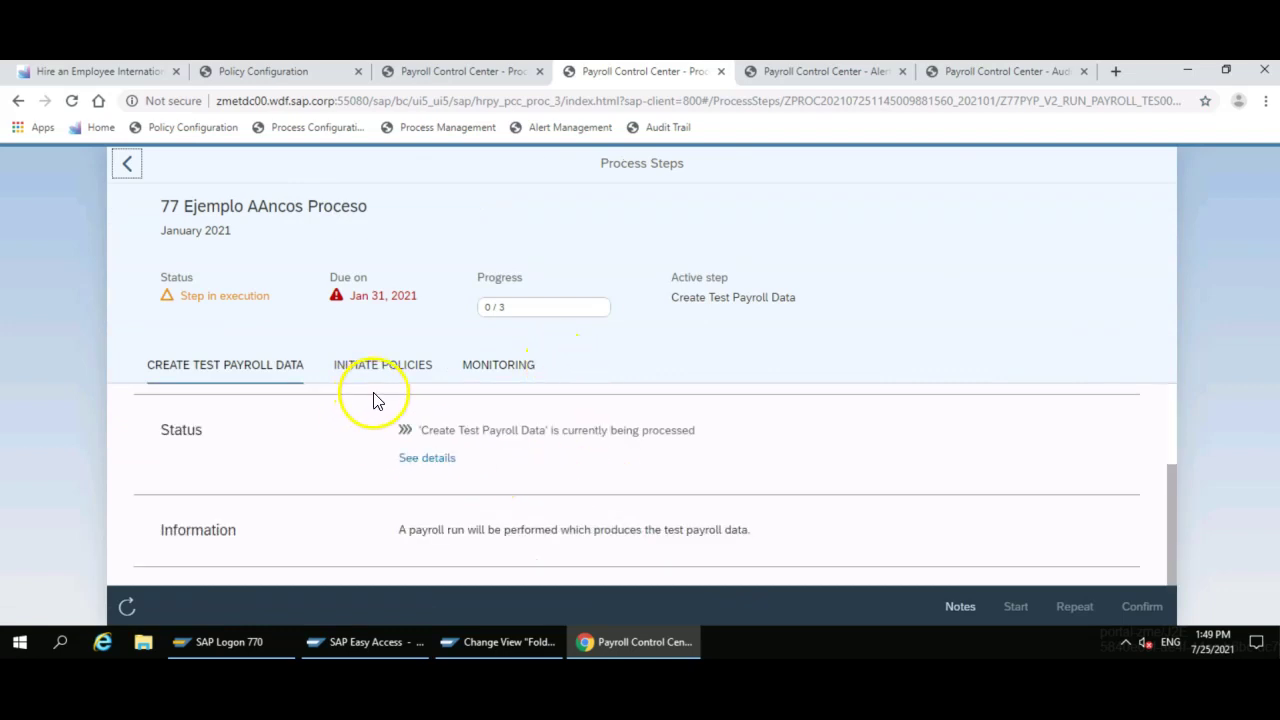
left_click(418, 458)
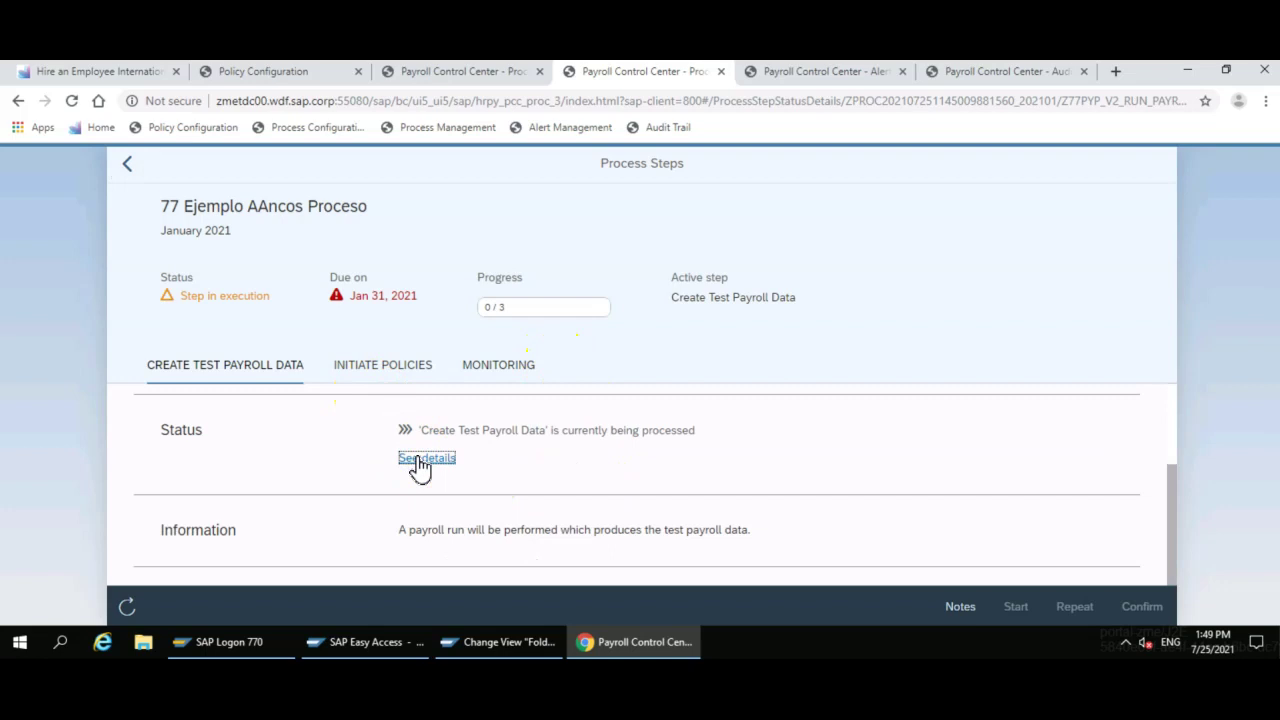
left_click(302, 324)
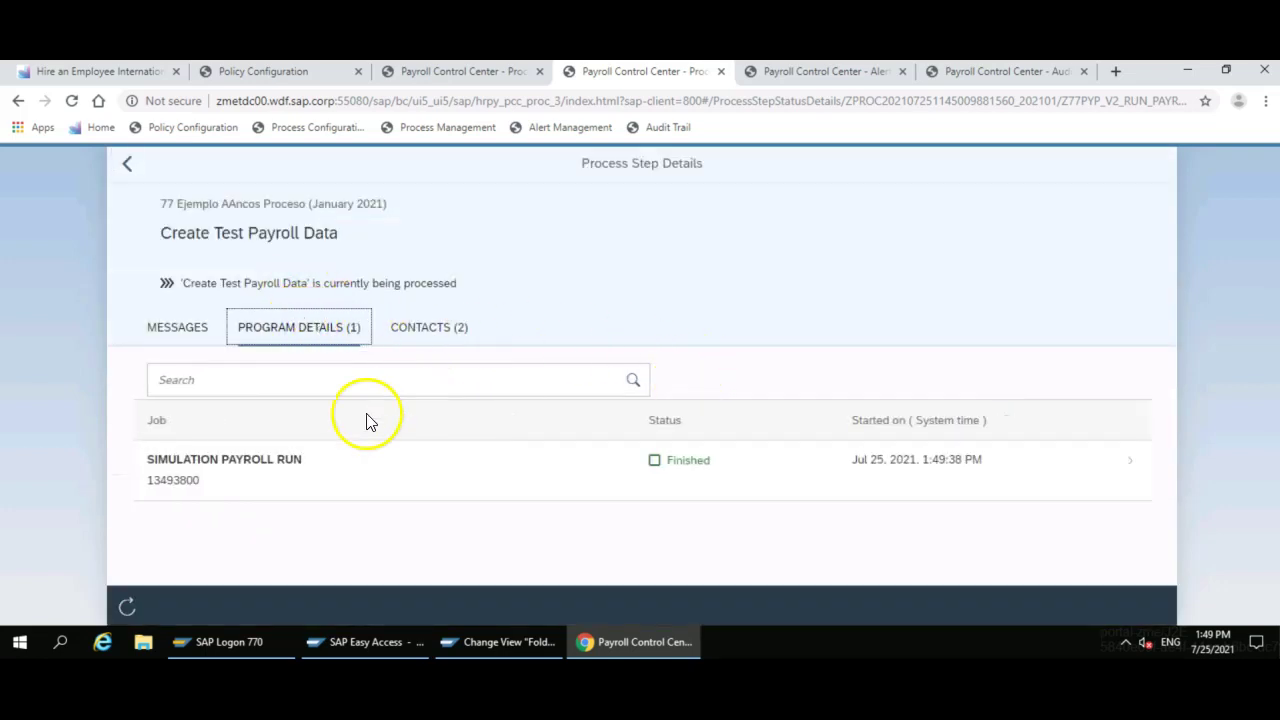
left_click(127, 165)
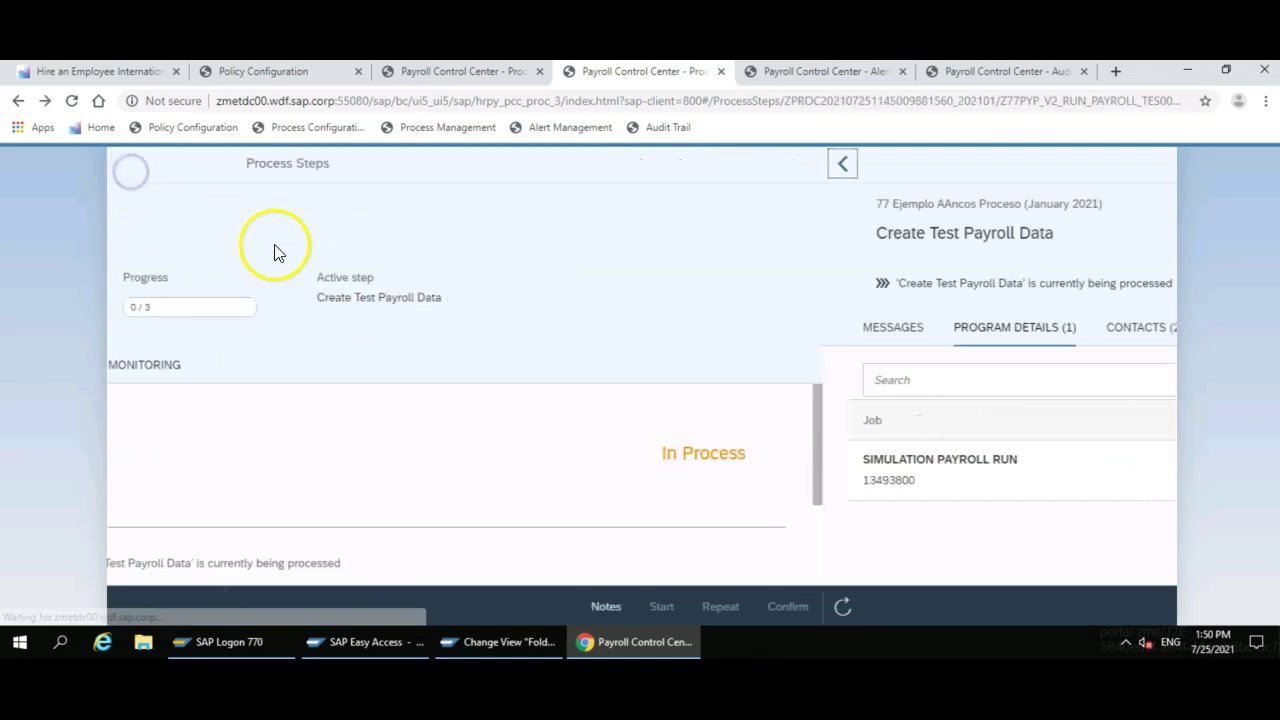
- Display the Initiate Policies step, refresh its status and open its processing details
left_click(397, 367)
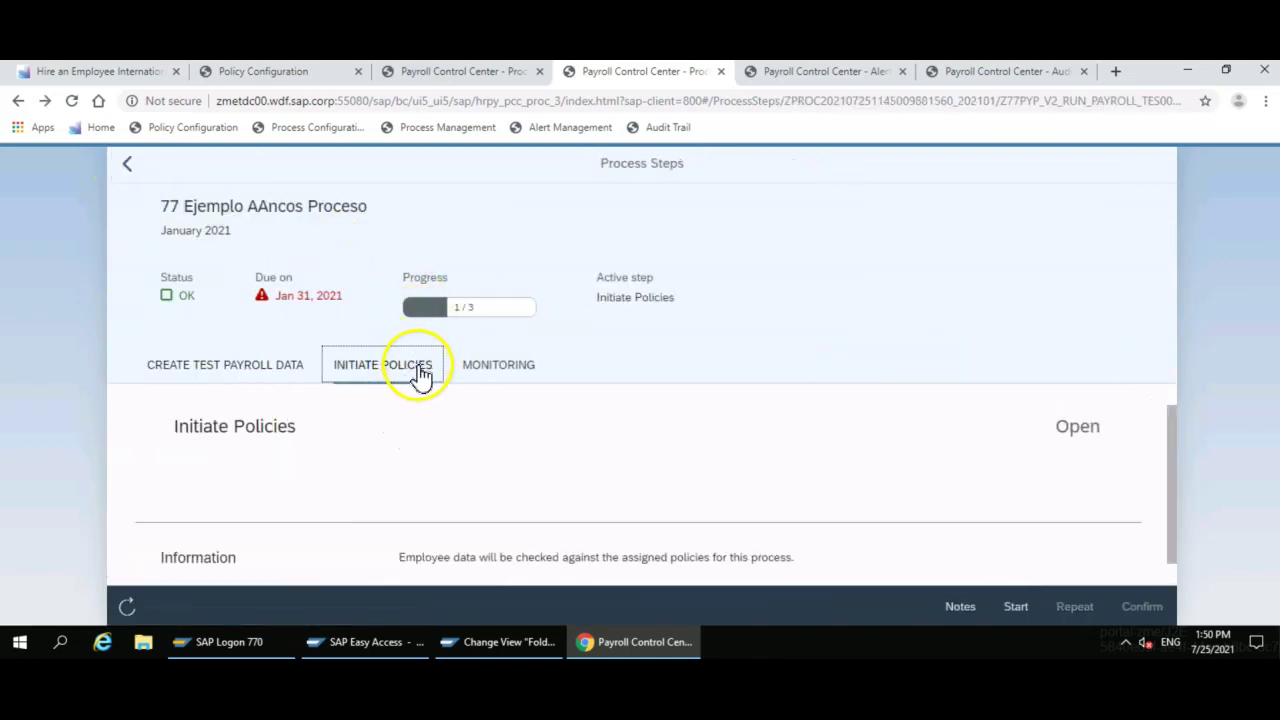
left_click(133, 618)
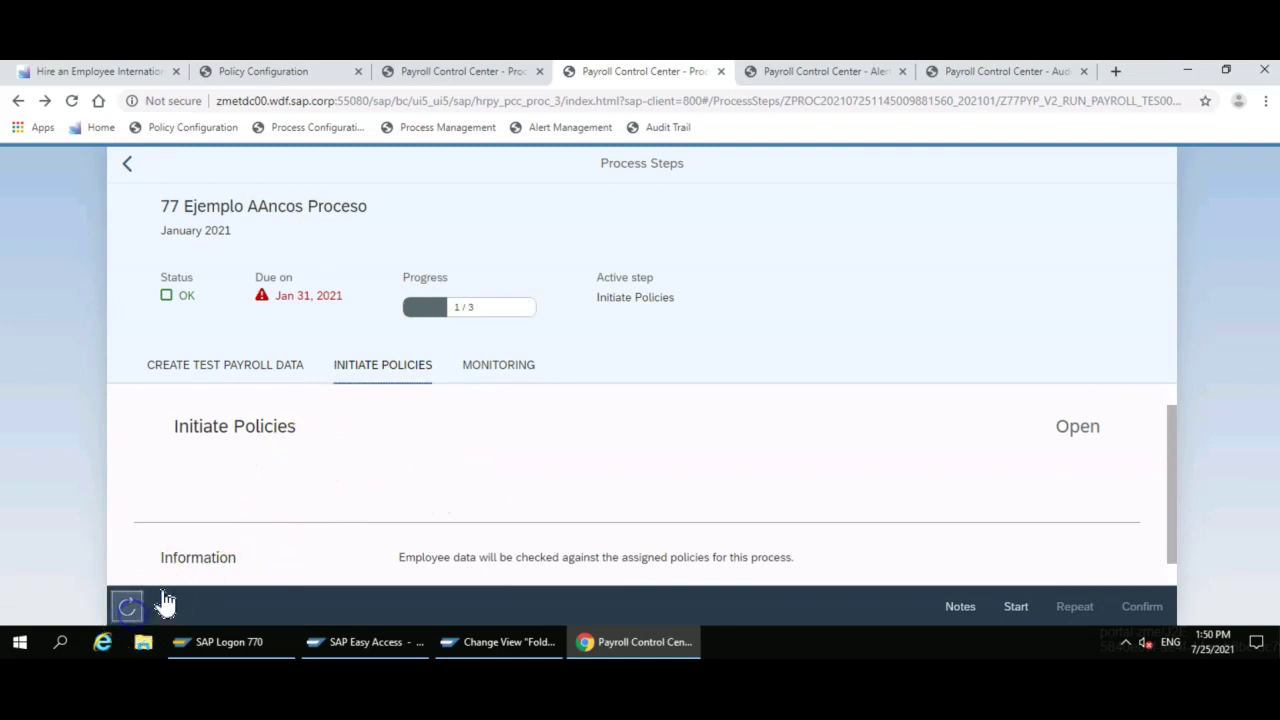
left_click(419, 564)
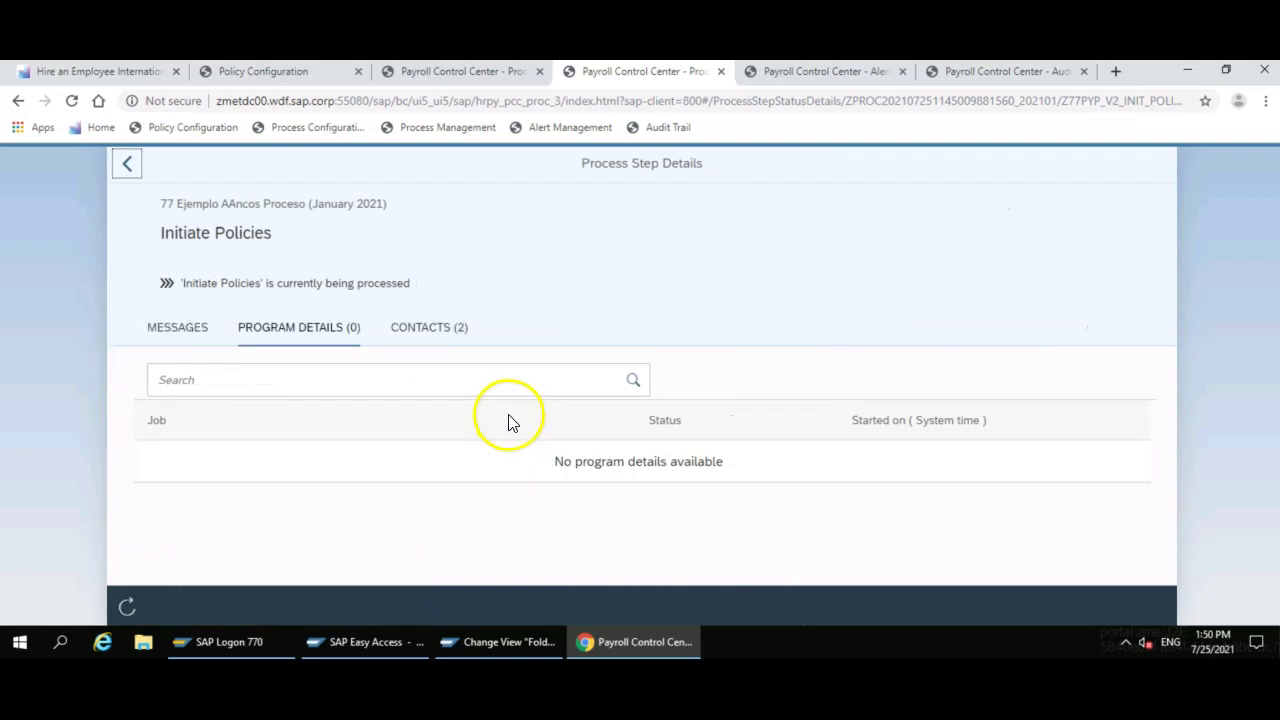
- Refresh the program details of Initiate Policies and examine the results of the EXECUTE CHECK INSTANCES job
left_click(128, 606)
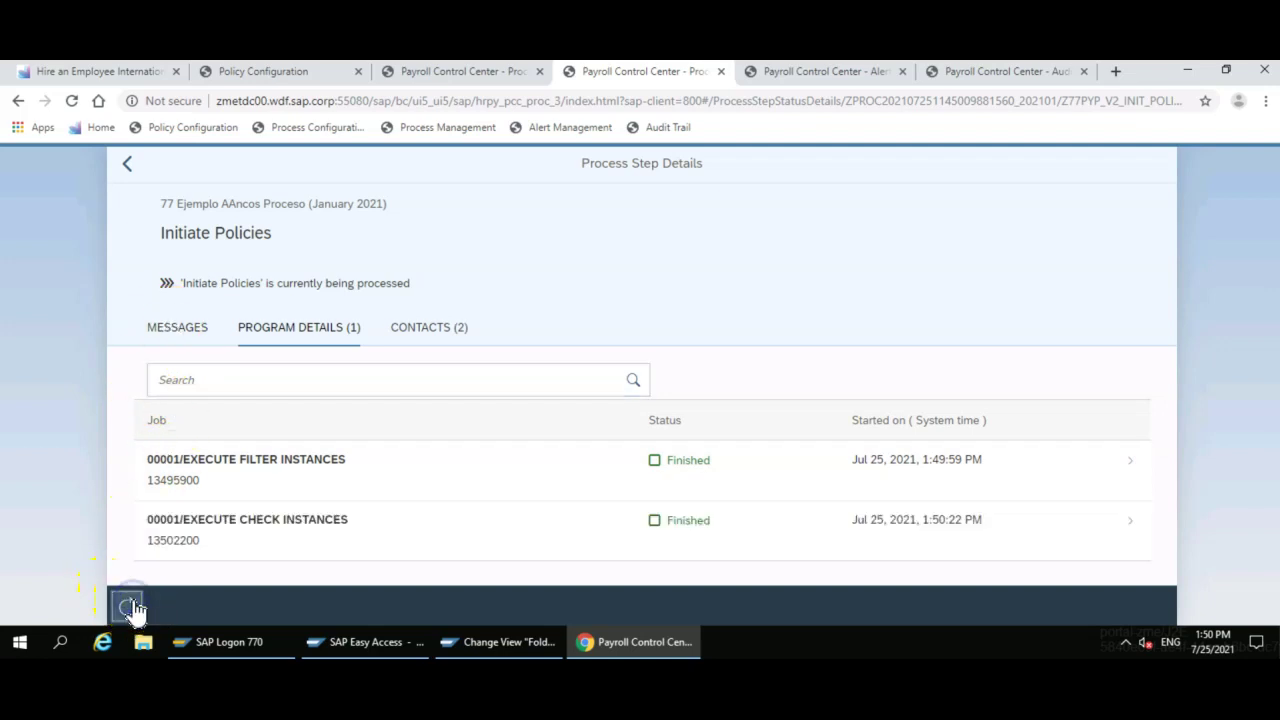
left_click(284, 519)
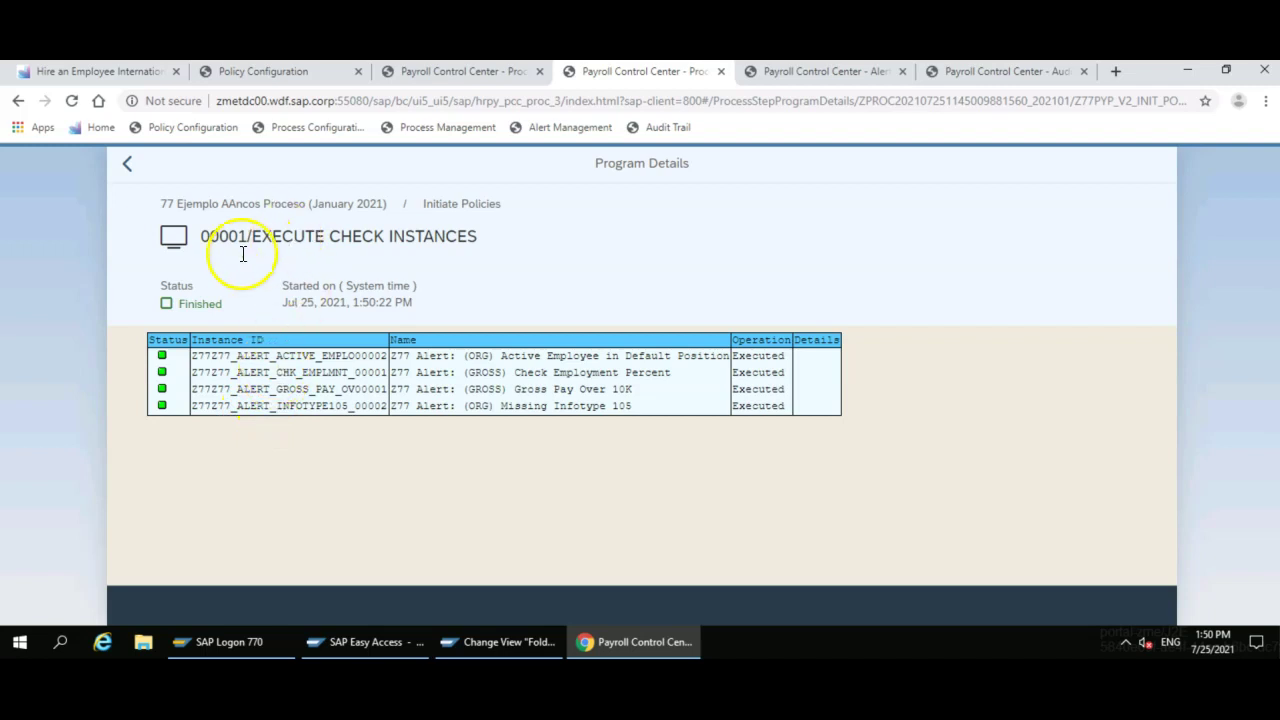
left_click(129, 163)
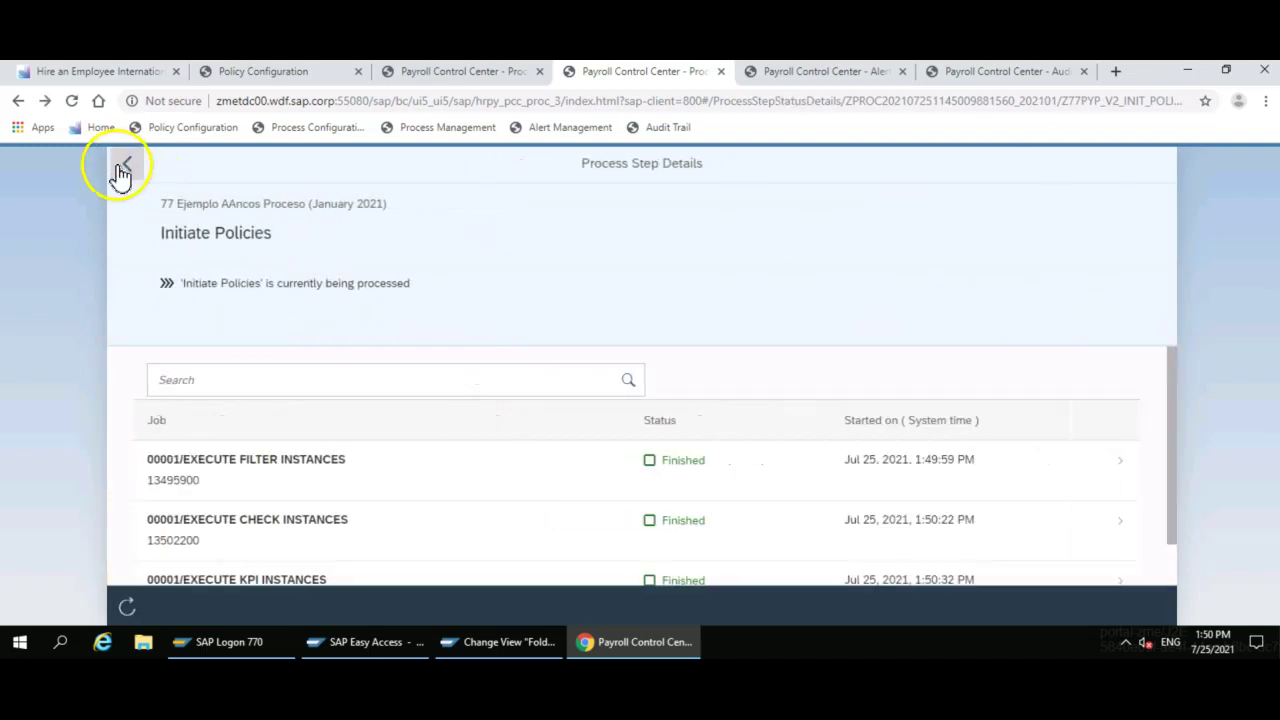
- Examine the results of the EXECUTE KPI INSTANCES job and return to the Initiate Policies step details
left_click(309, 580)
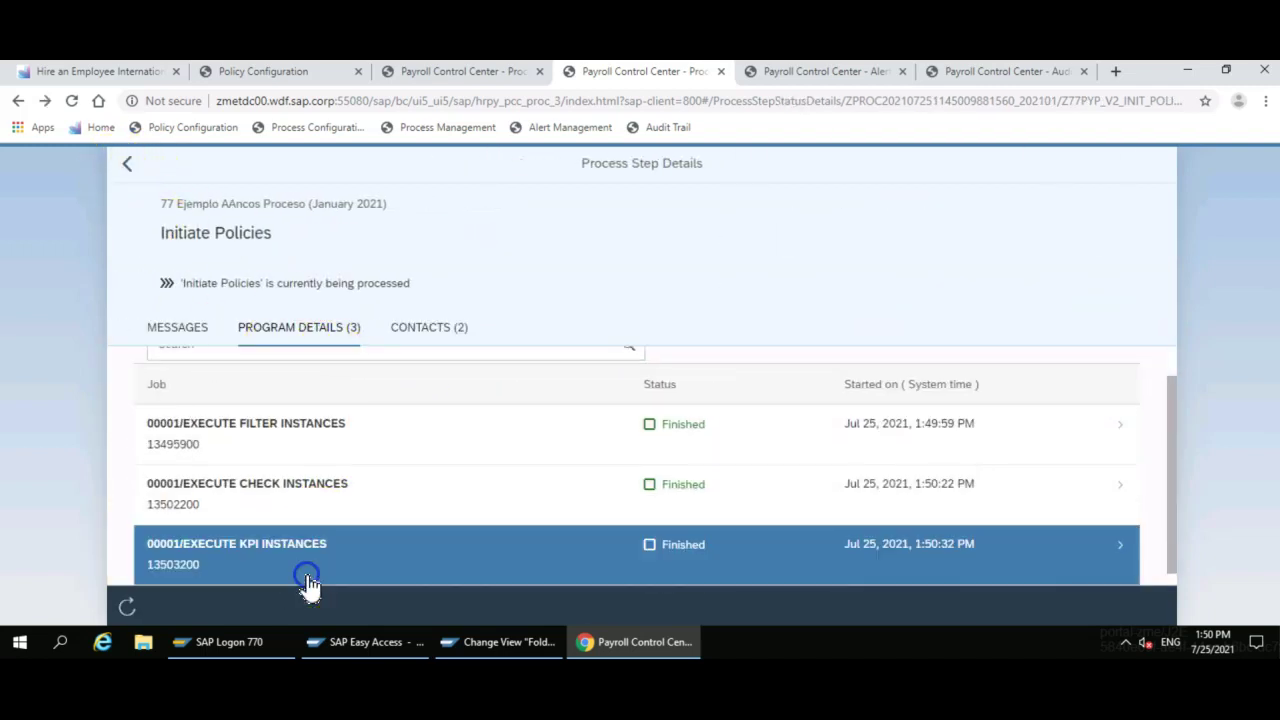
left_click(326, 548)
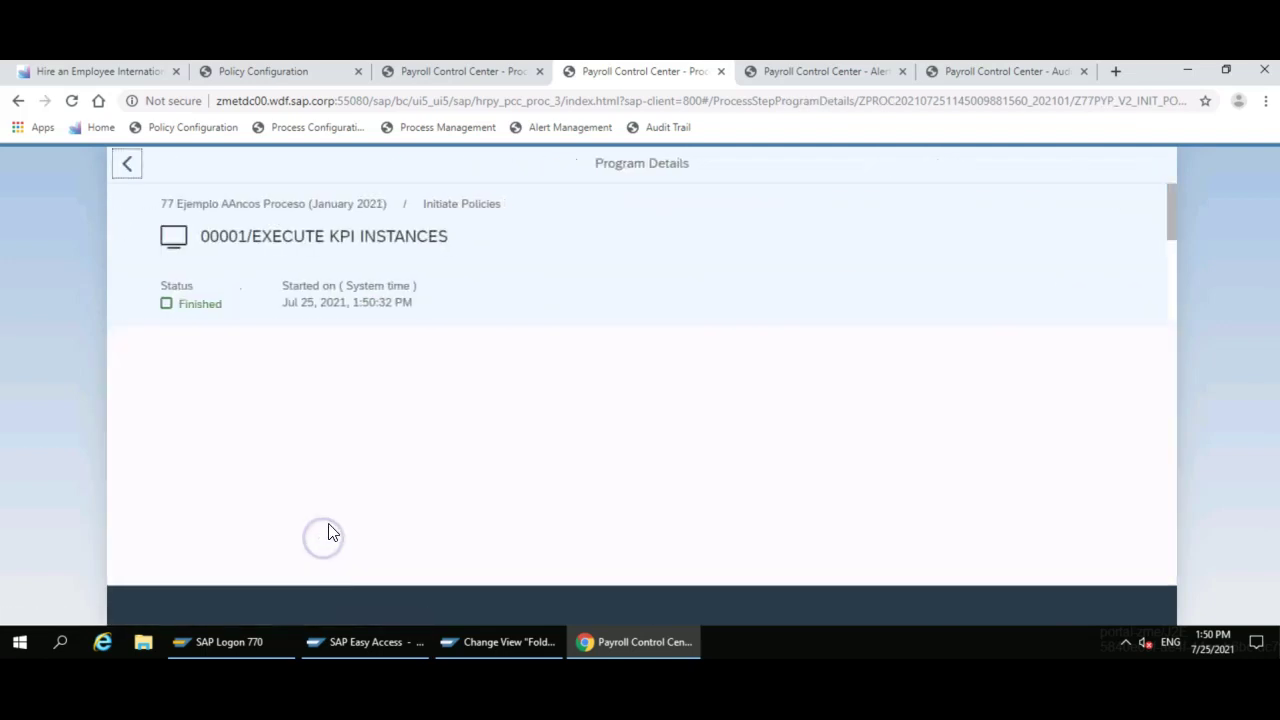
left_click_drag(330, 376, 332, 394)
left_click(332, 406)
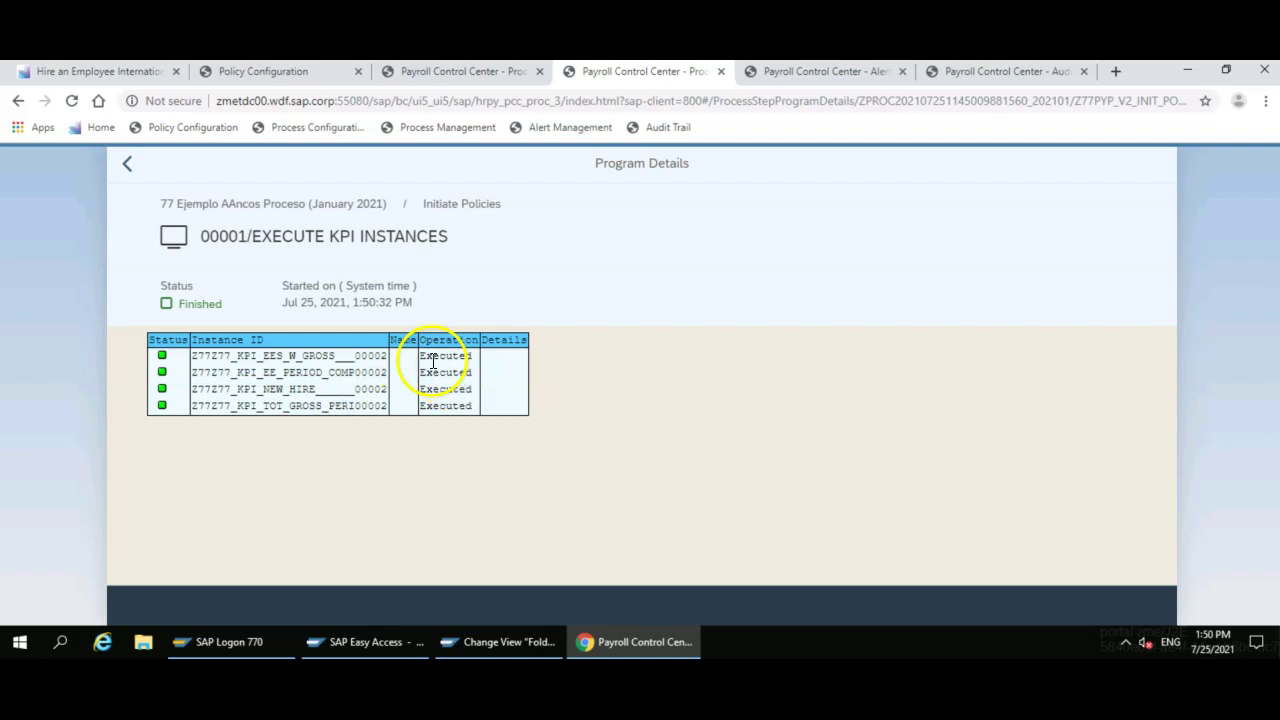
left_click(128, 164)
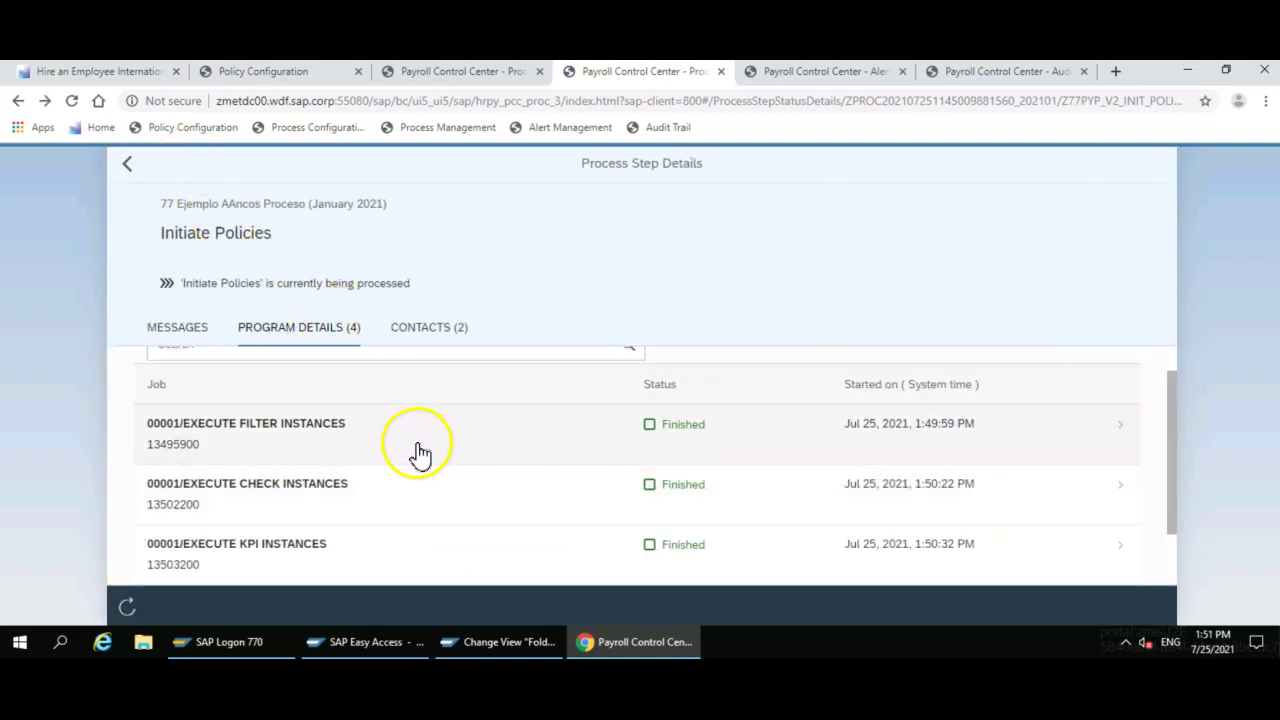
- Check the remaining Initiate Policies job, return to the process steps and refresh the status of the step
scroll(420, 453, "down", 2)
left_click(129, 168)
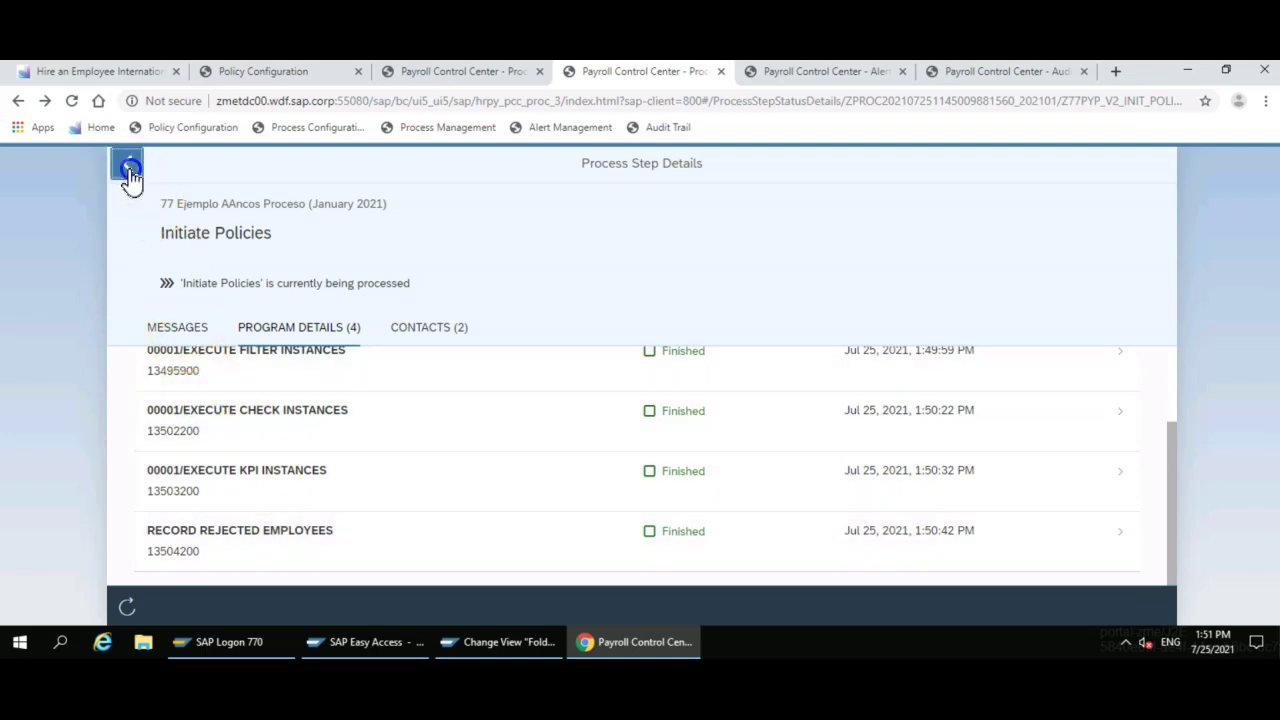
left_click(127, 605)
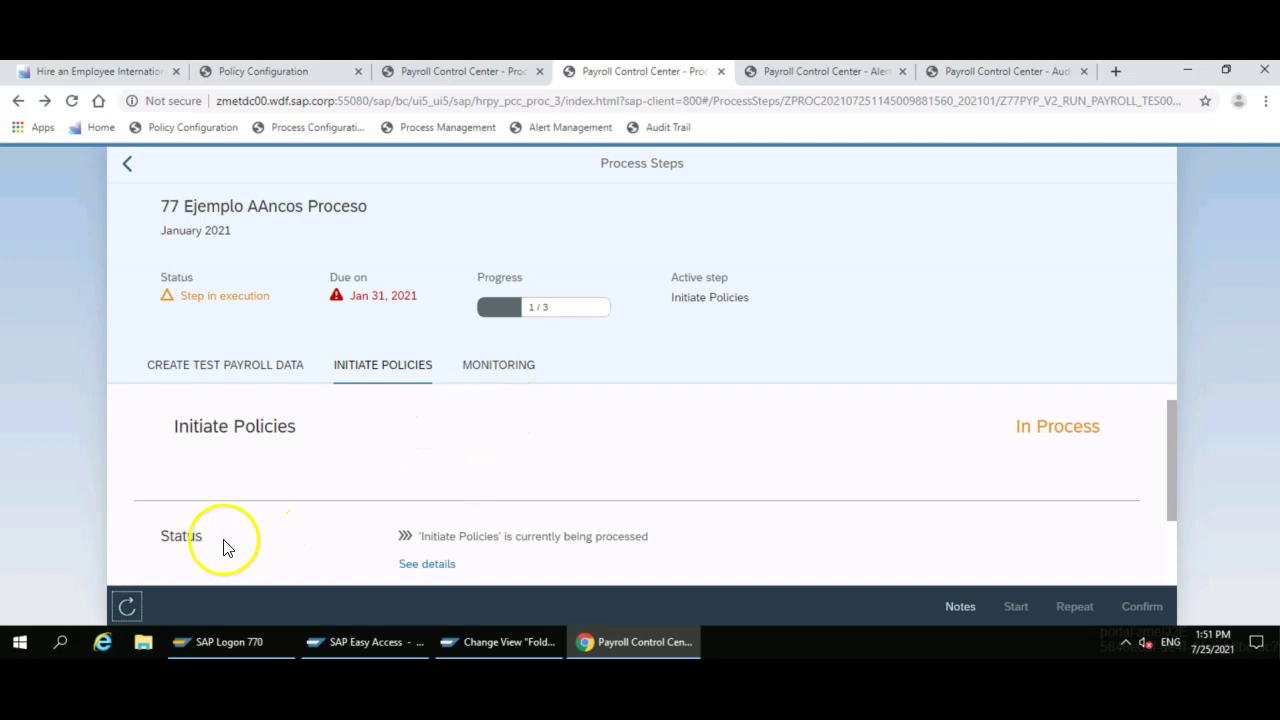
left_click(129, 606)
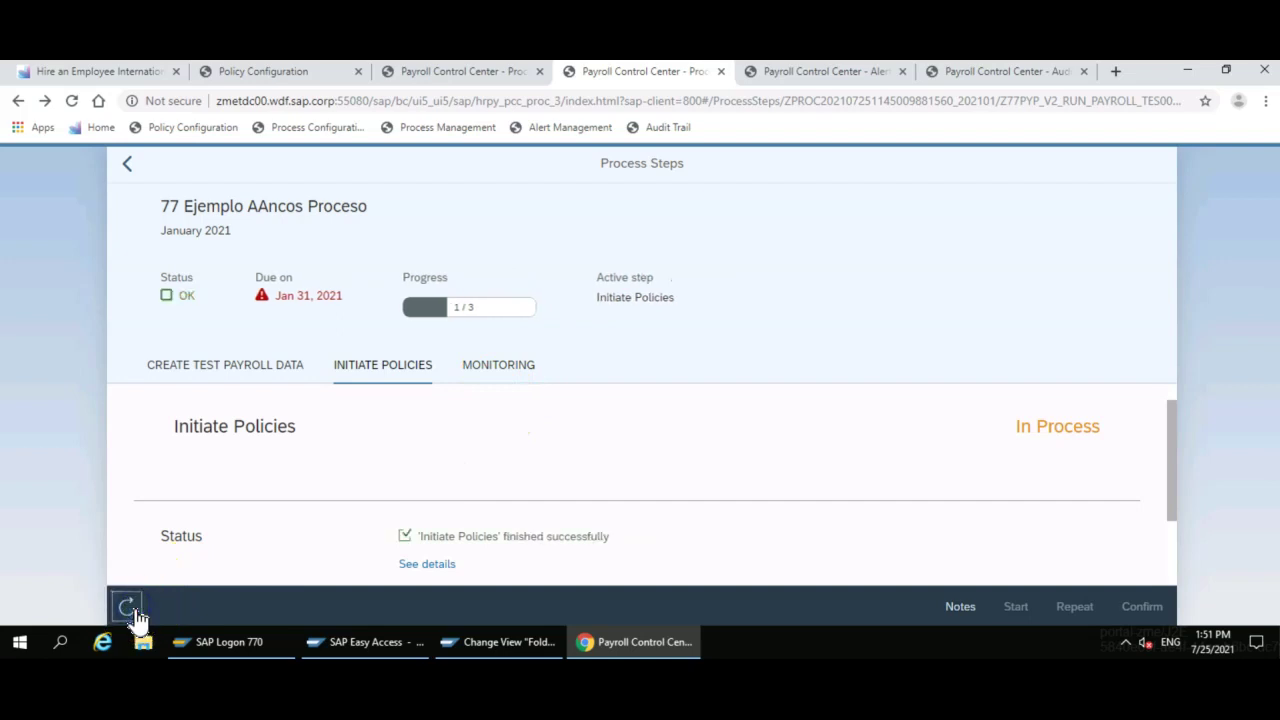
- Display the Monitoring step, refresh its status and review its alerts and the employee and gross pay statistics
left_click(490, 372)
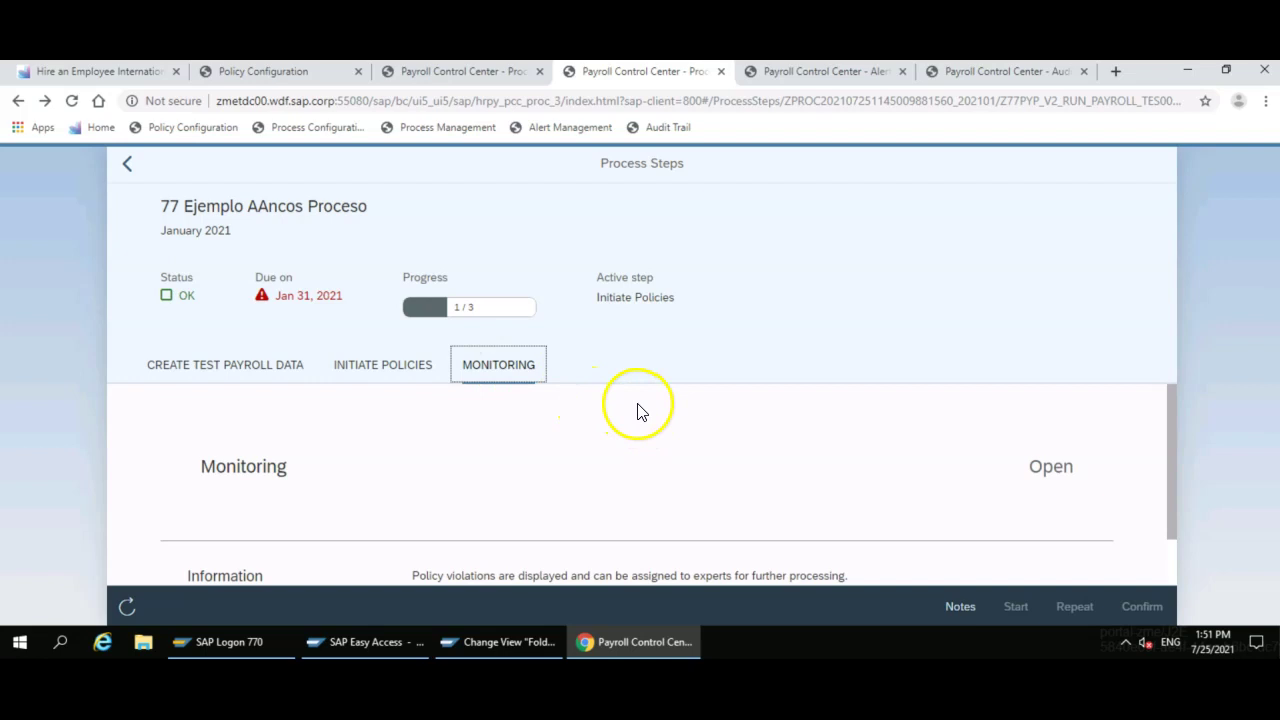
left_click(128, 607)
left_click(128, 607)
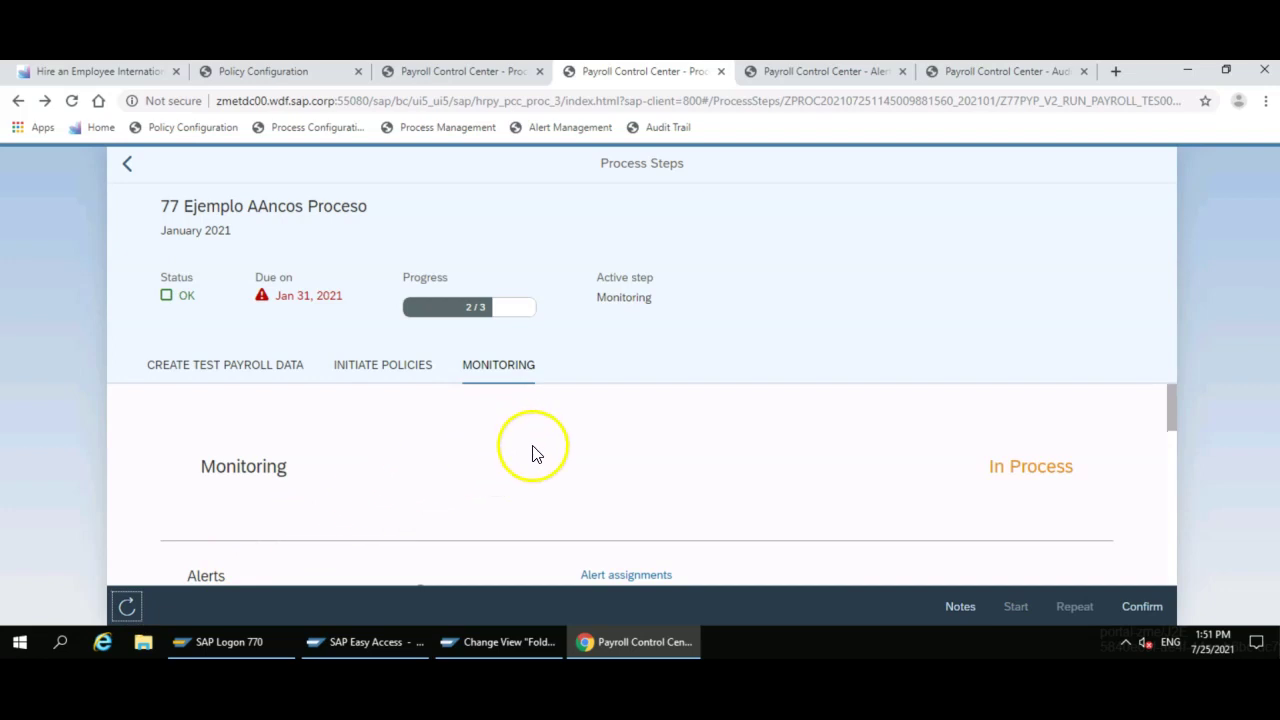
scroll(534, 454, "down", 3)
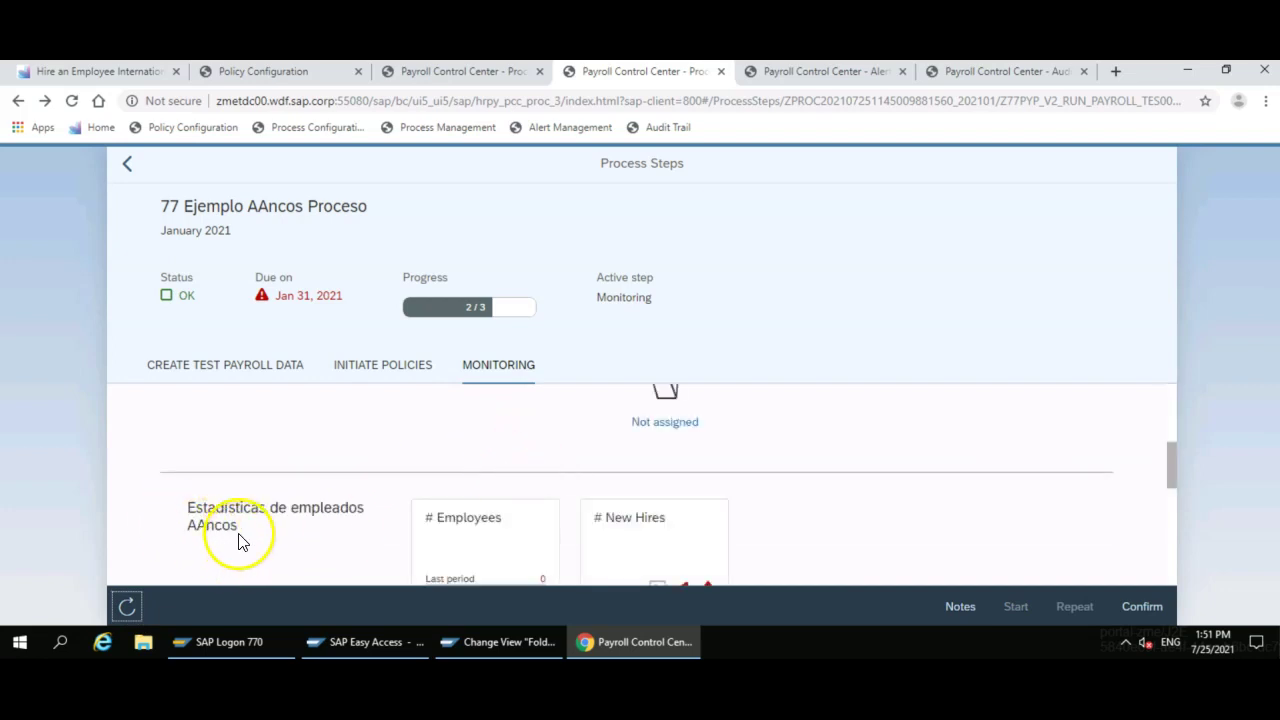
left_click_drag(200, 524, 183, 528)
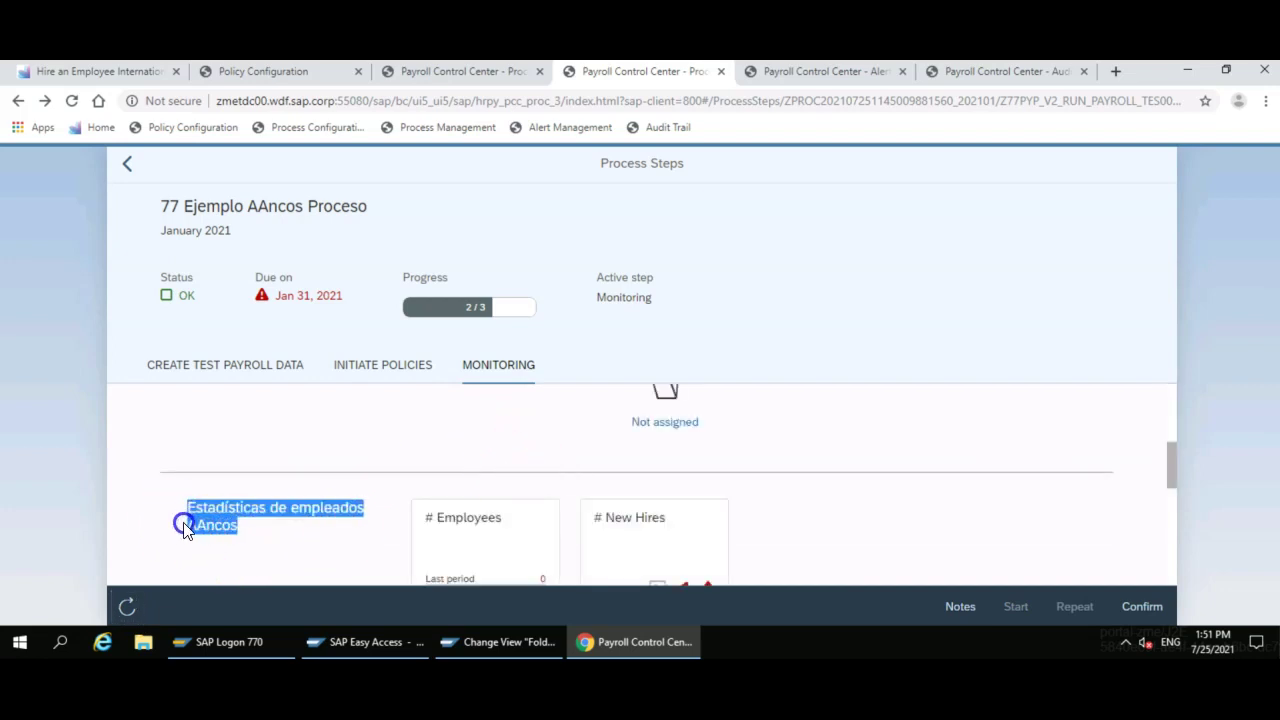
scroll(600, 474, "down", 3)
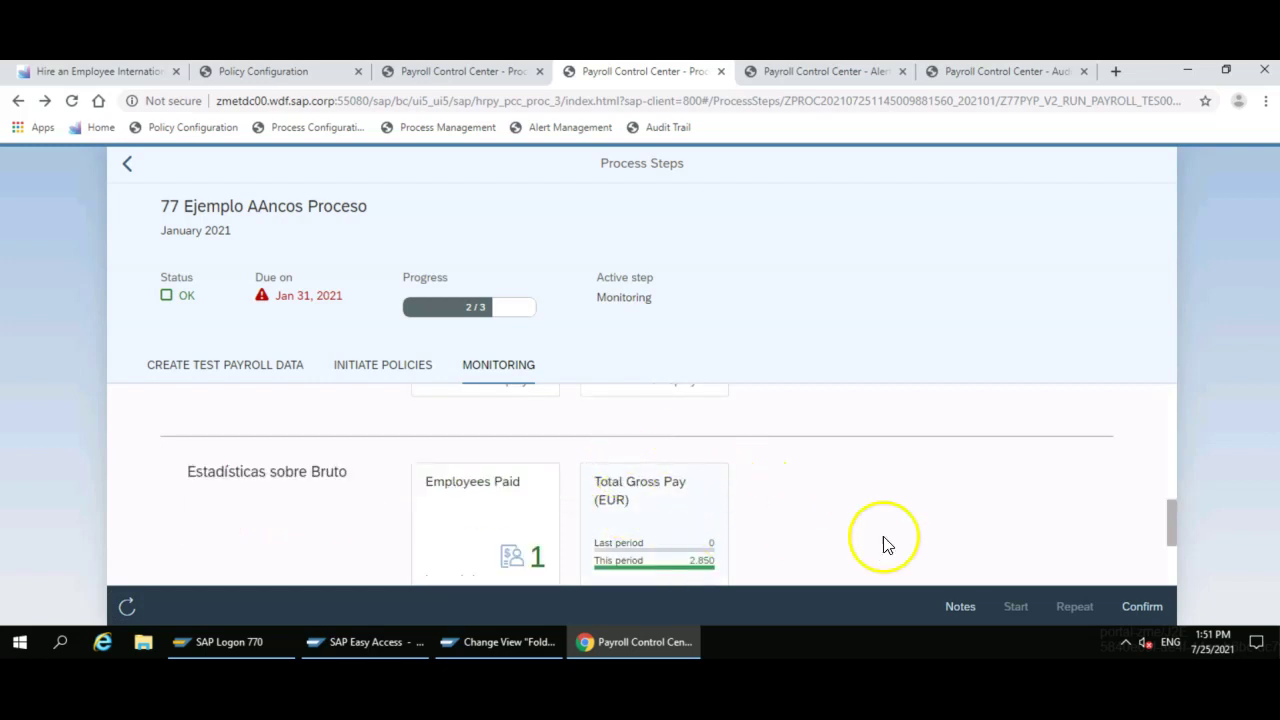
left_click_drag(1171, 511, 1137, 442)
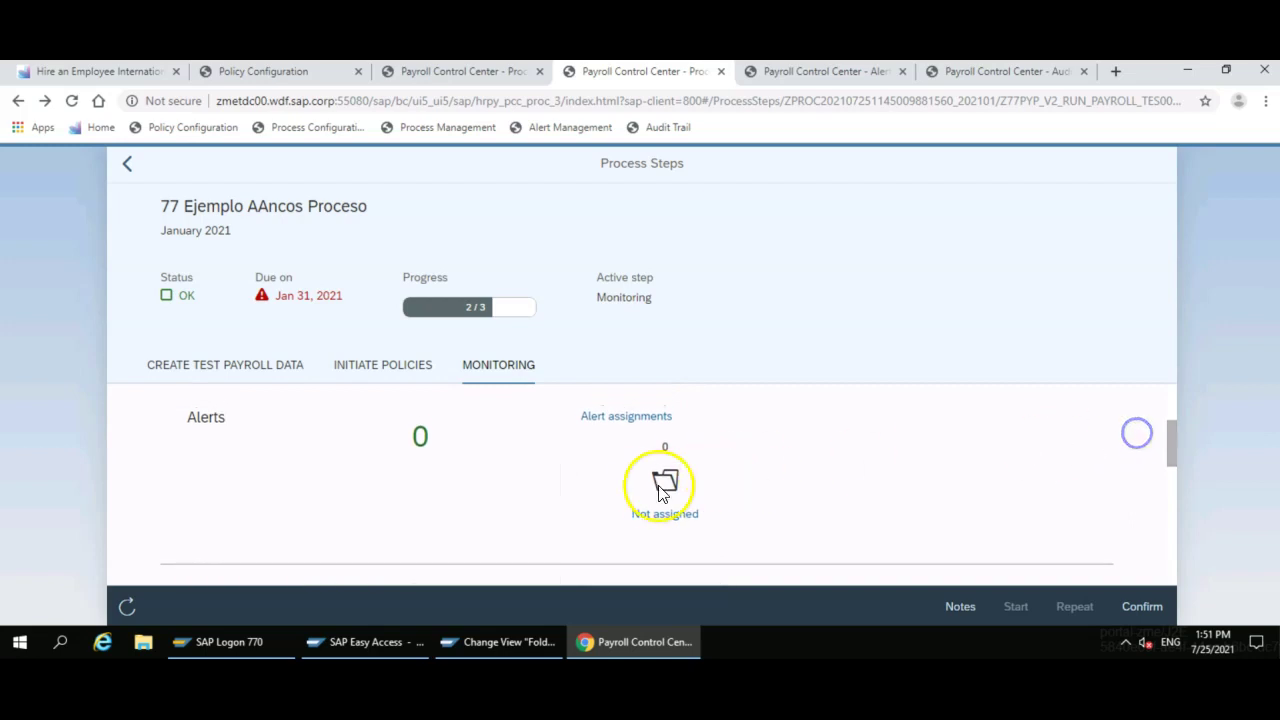
- Check the alert assignments of the Monitoring step by processor and by policy, and return to the process steps
left_click(630, 416)
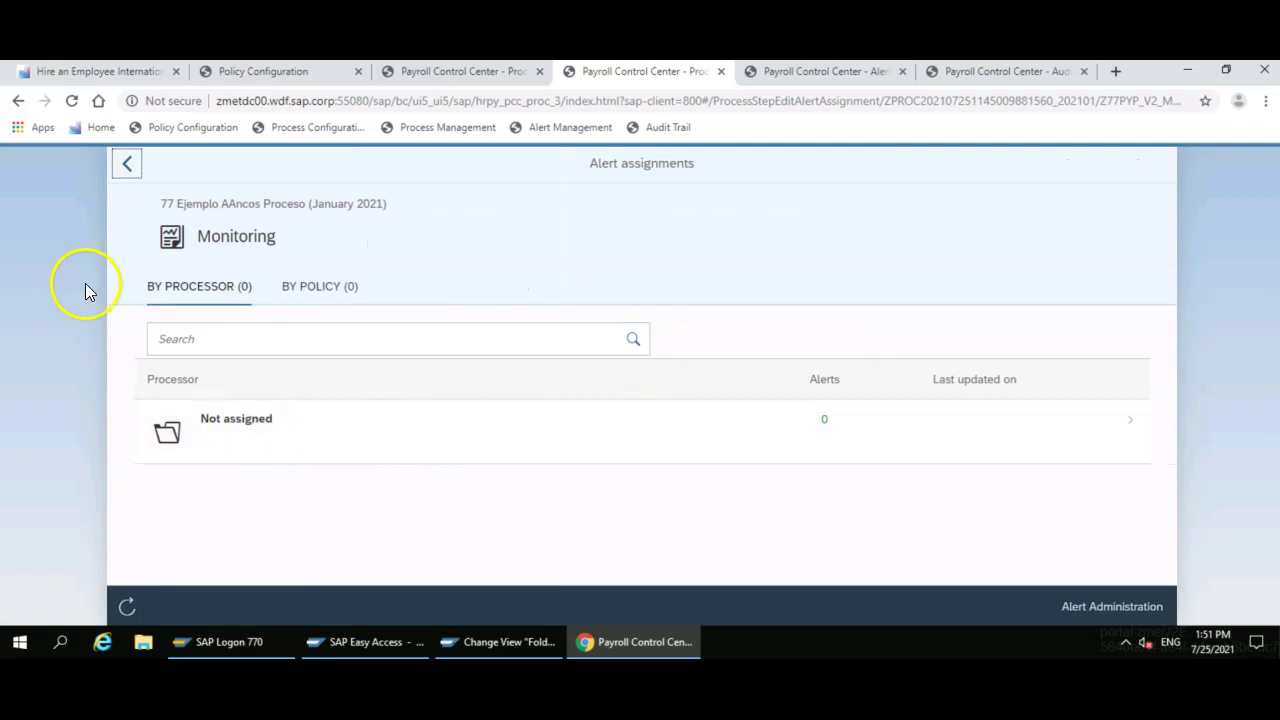
left_click(314, 290)
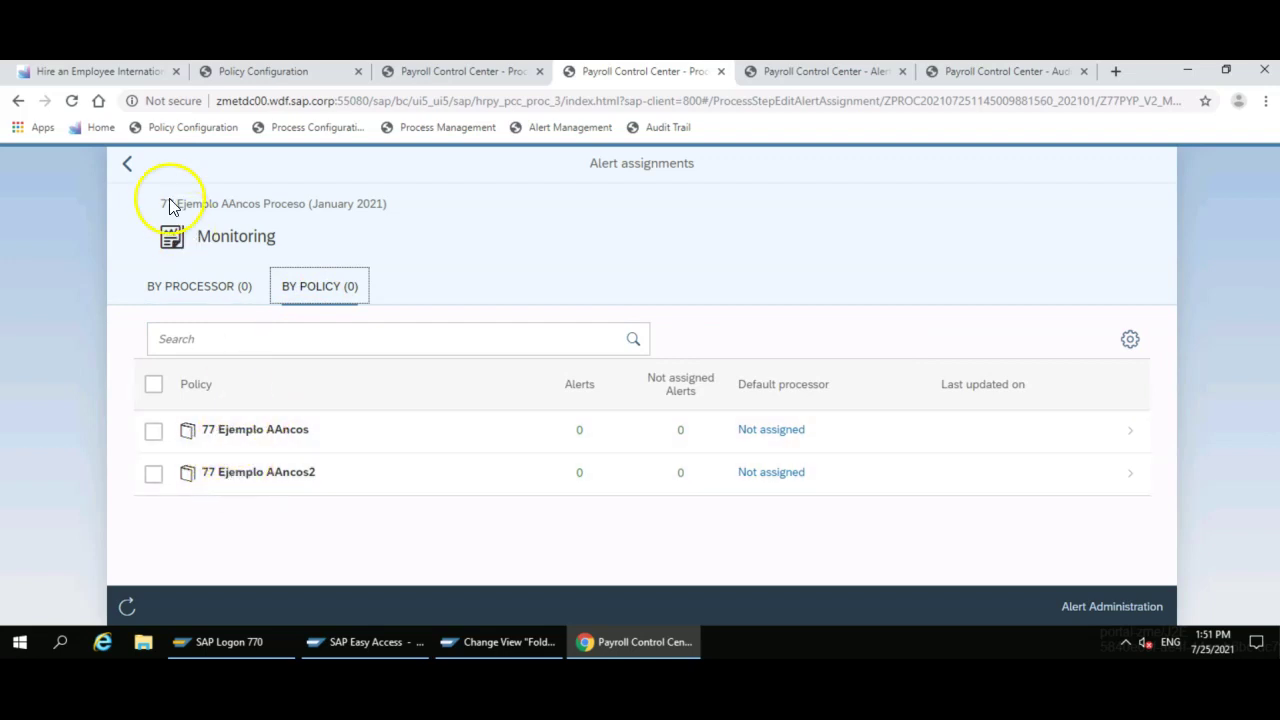
left_click(136, 180)
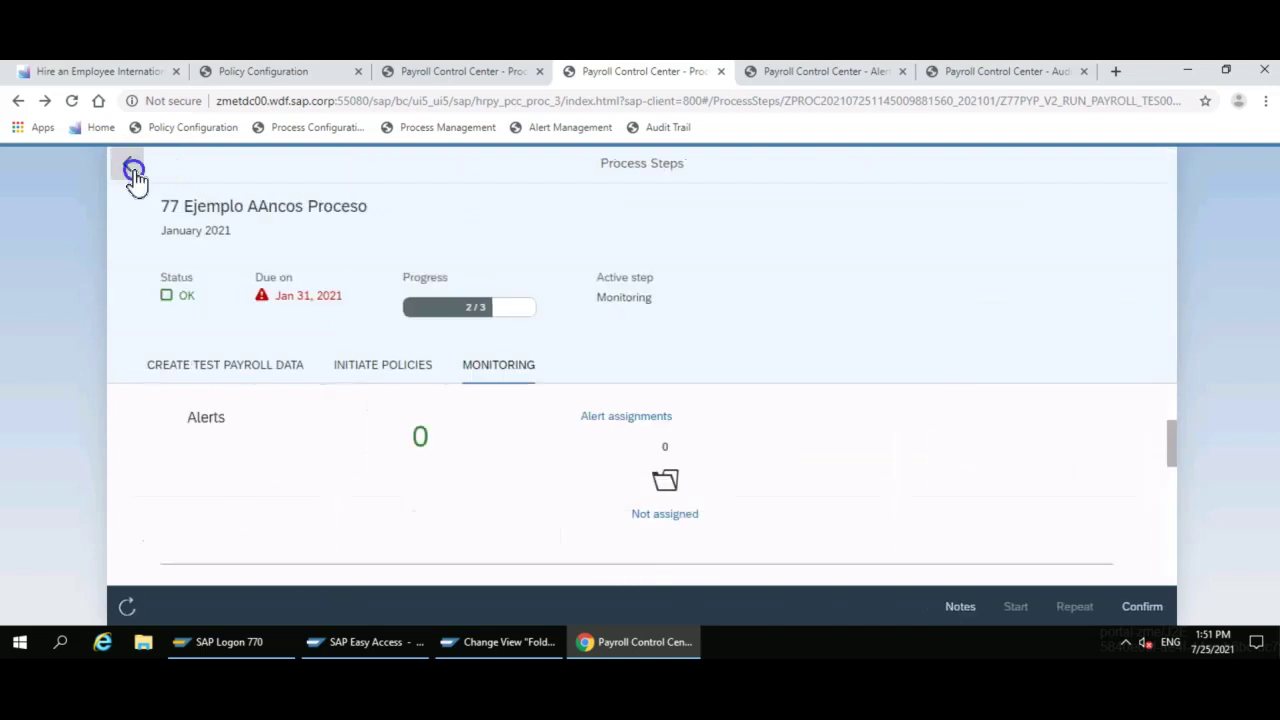
- Return to the active processes, refresh the list and reopen the 77 example process at its Monitoring step
left_click(134, 172)
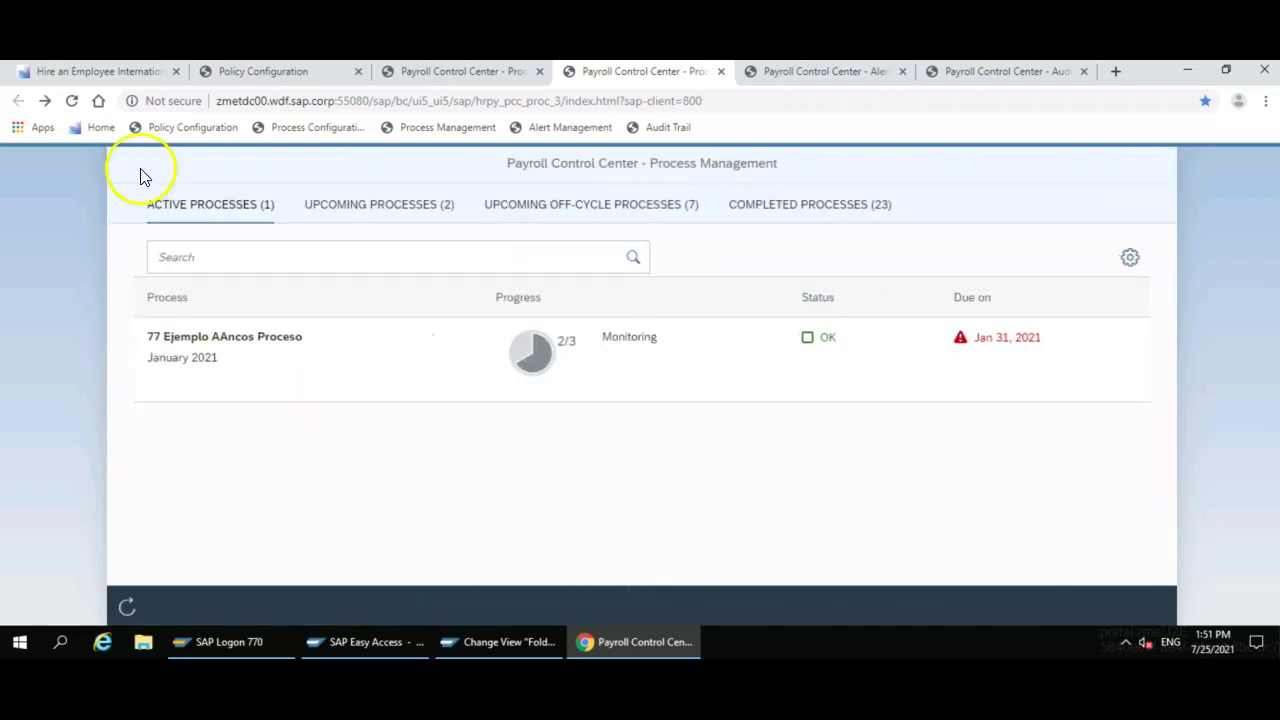
left_click(130, 606)
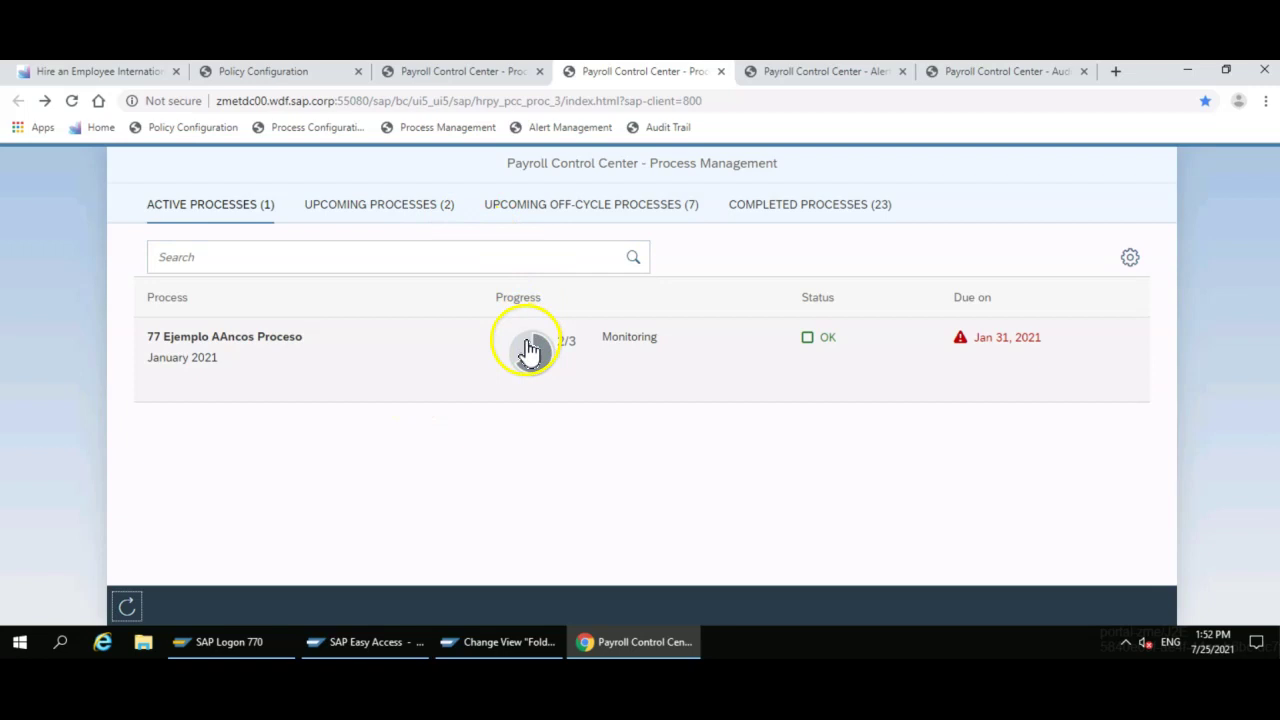
left_click(609, 360)
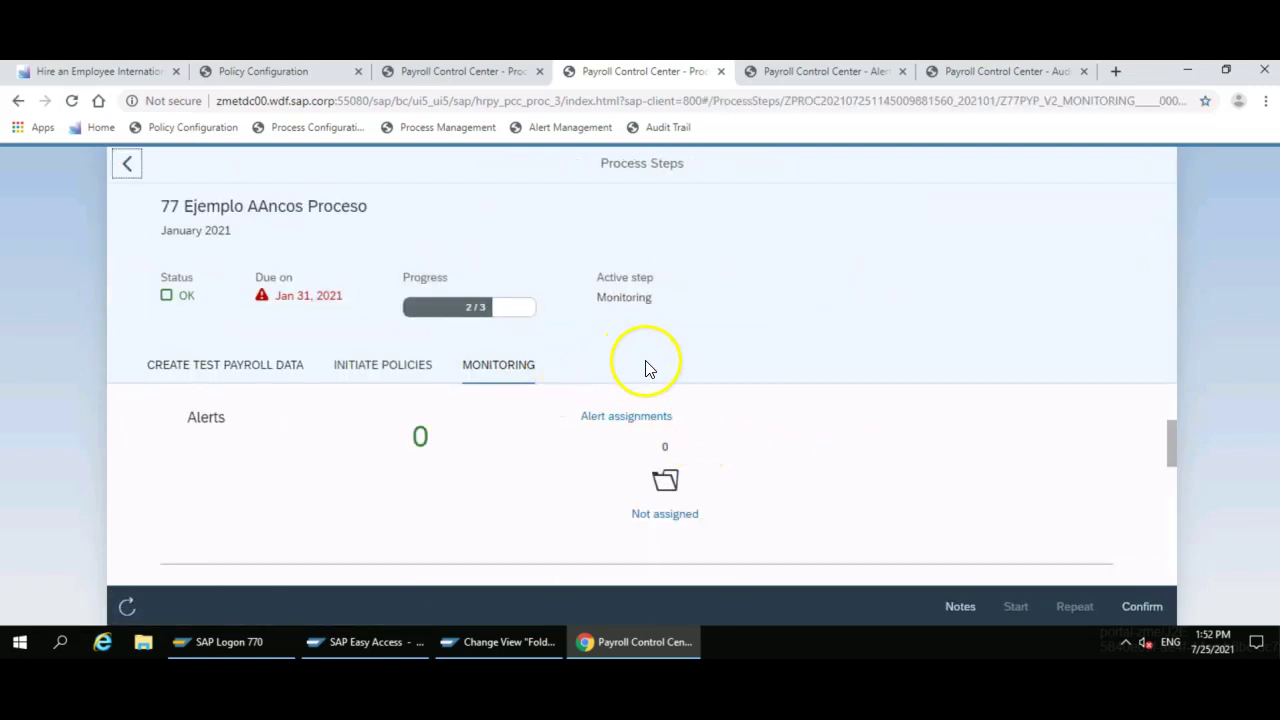
- Confirm the Monitoring step of the 77 example process with the note "ok" and return to the process list
left_click(1138, 606)
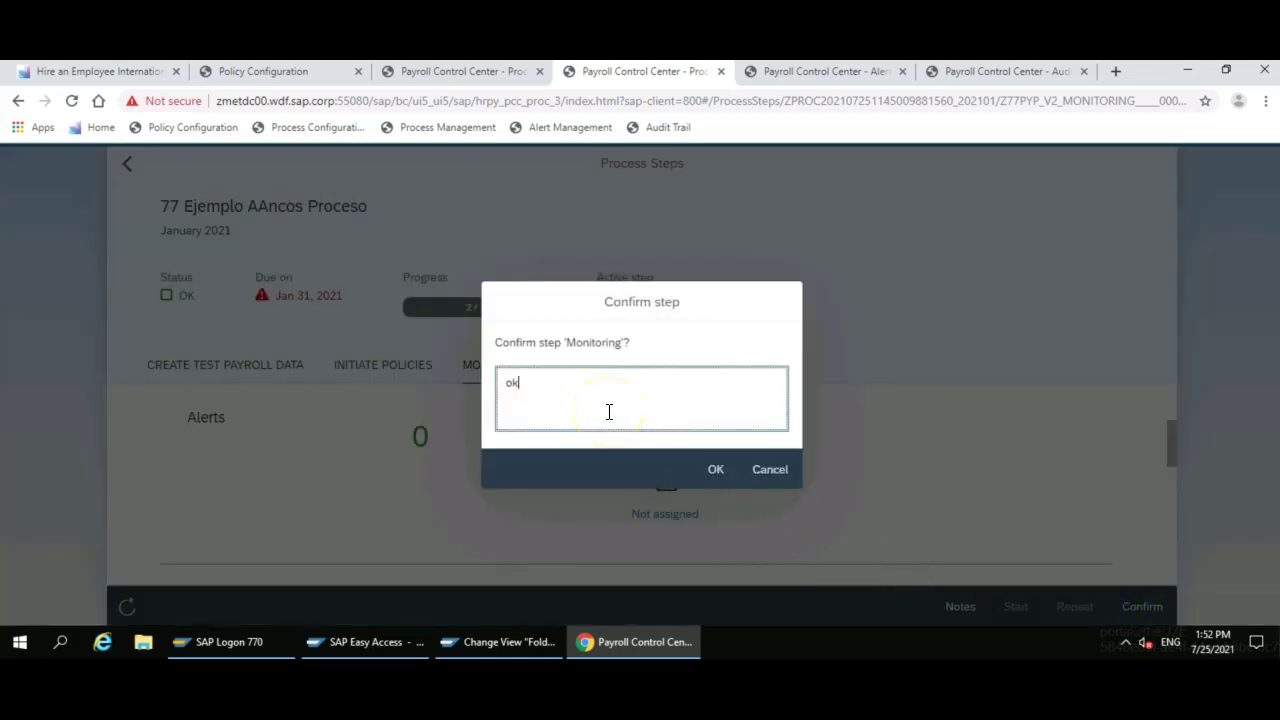
type("ok")
left_click(702, 469)
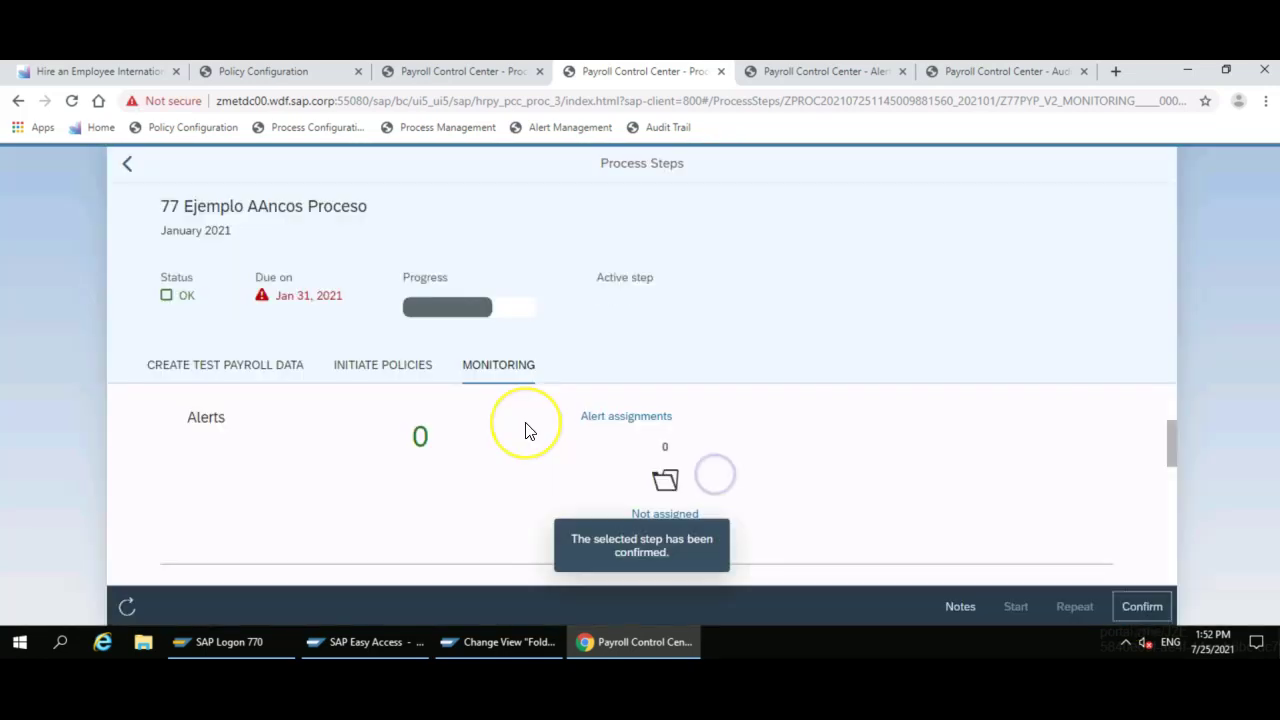
left_click(121, 167)
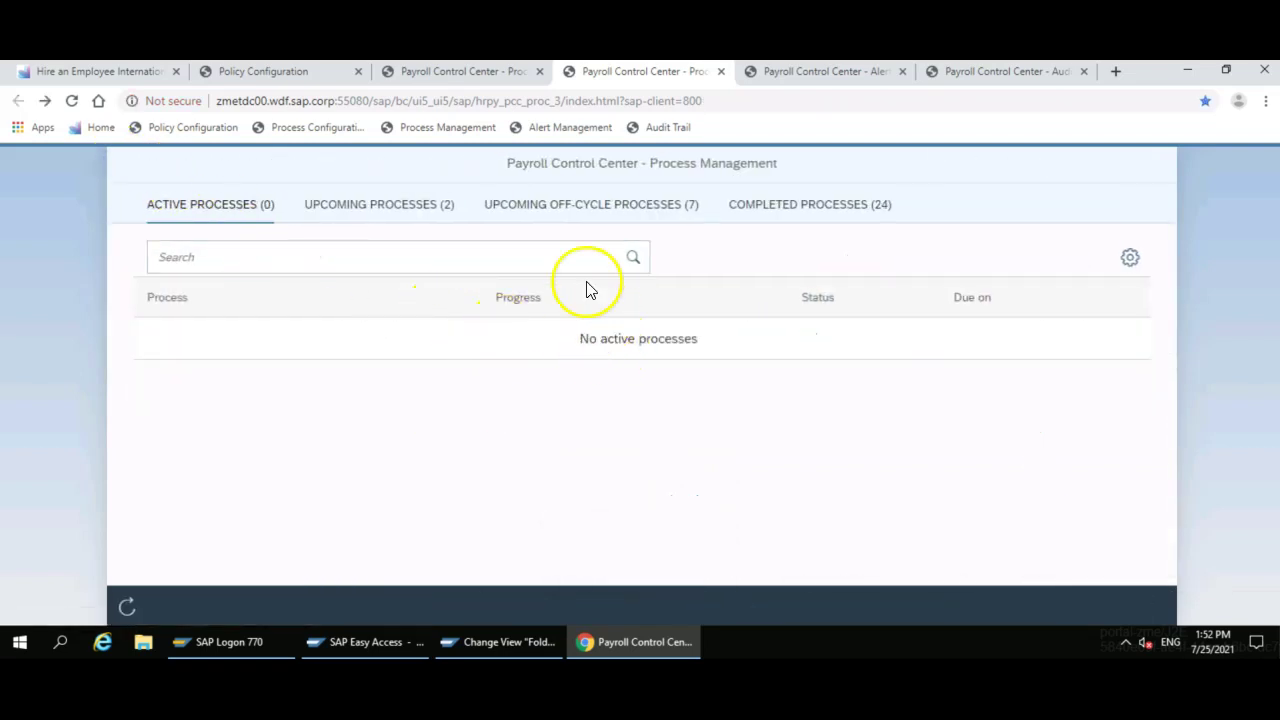